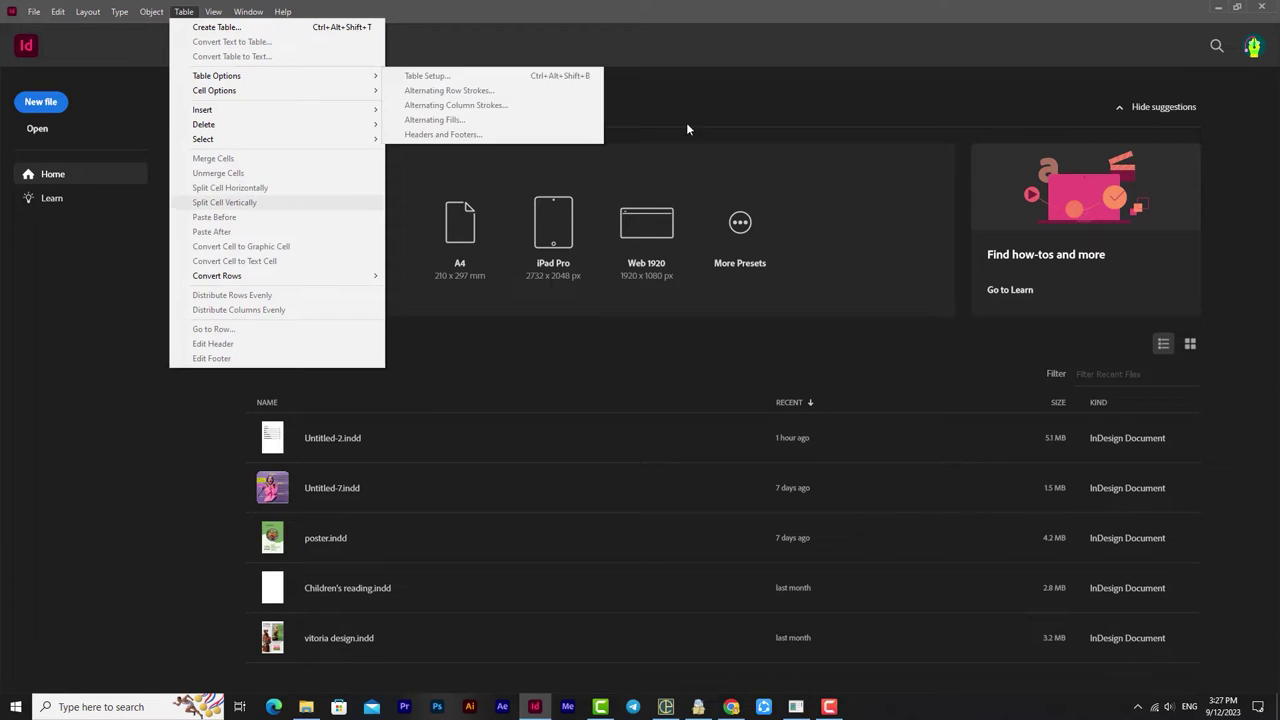
- Create a new A4 document measuring 210 x 297 mm
left_click(486, 252)
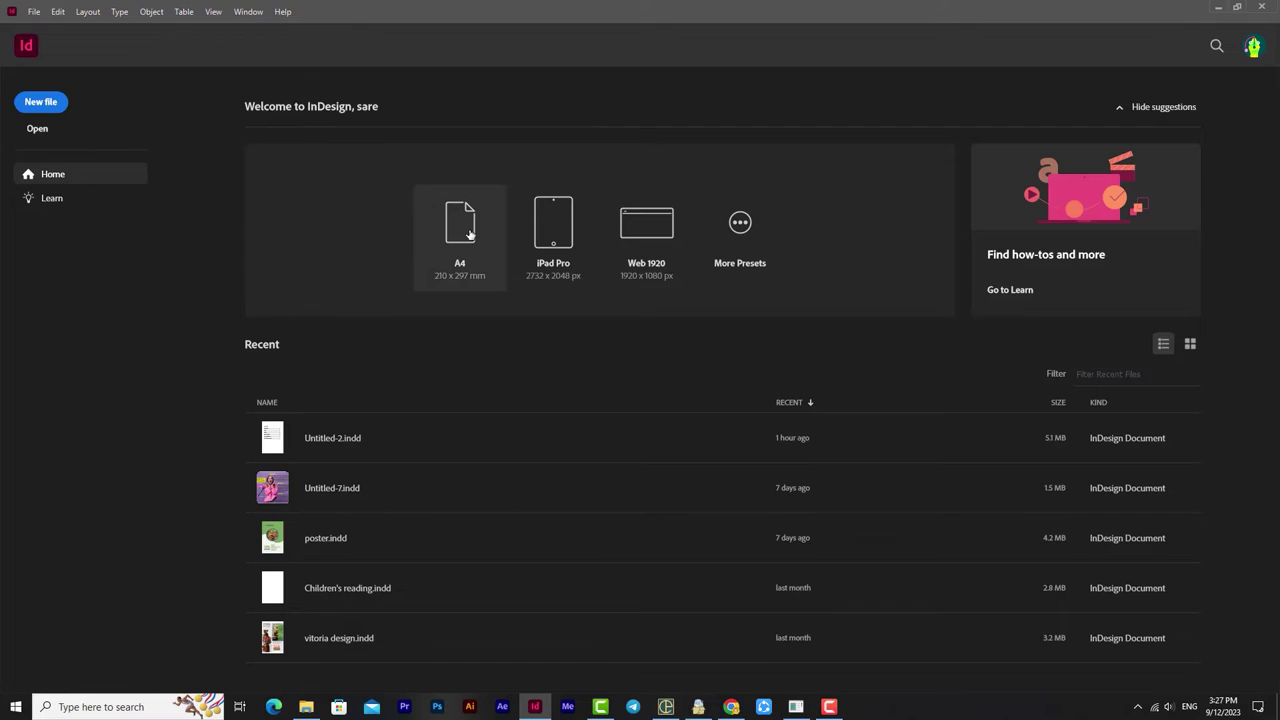
left_click(469, 234)
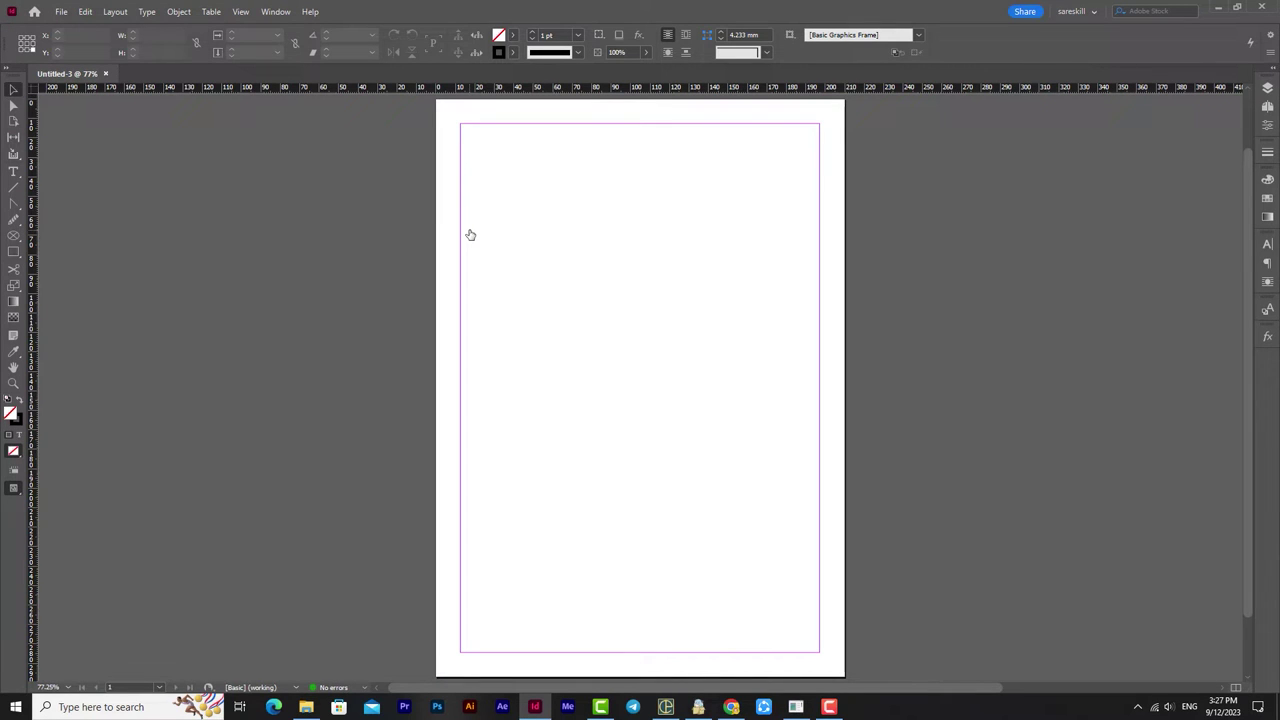
- Create a table with 4 body rows, 4 columns, 0 header rows and 0 footer rows, draw it across the upper page, and undo it
left_click(216, 14)
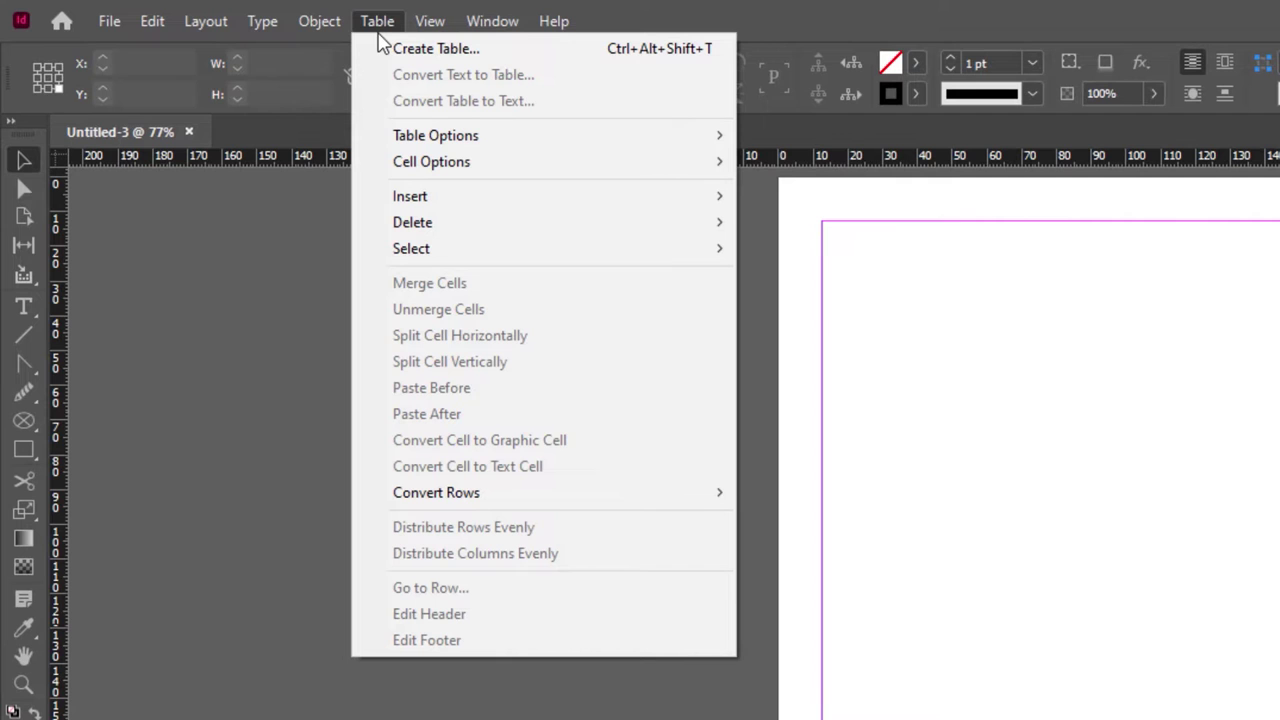
left_click(425, 49)
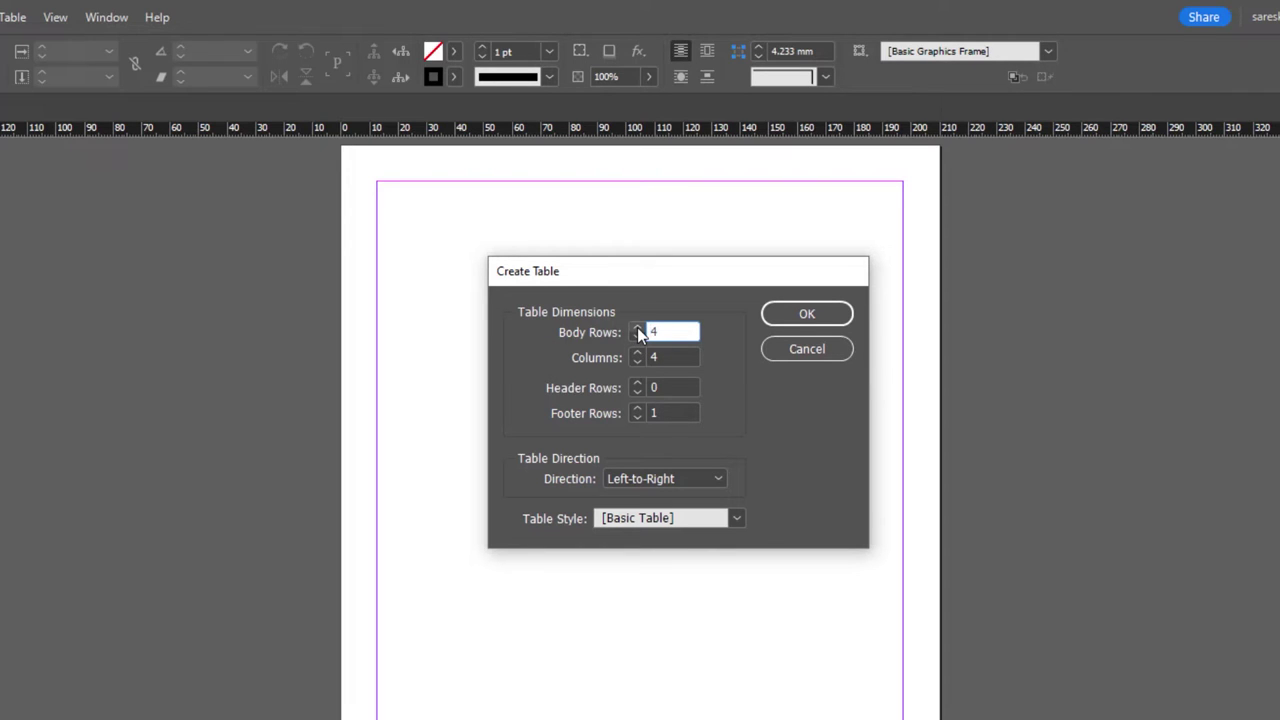
type("4")
key("Tab")
key("Tab")
key("Tab")
left_click(682, 388)
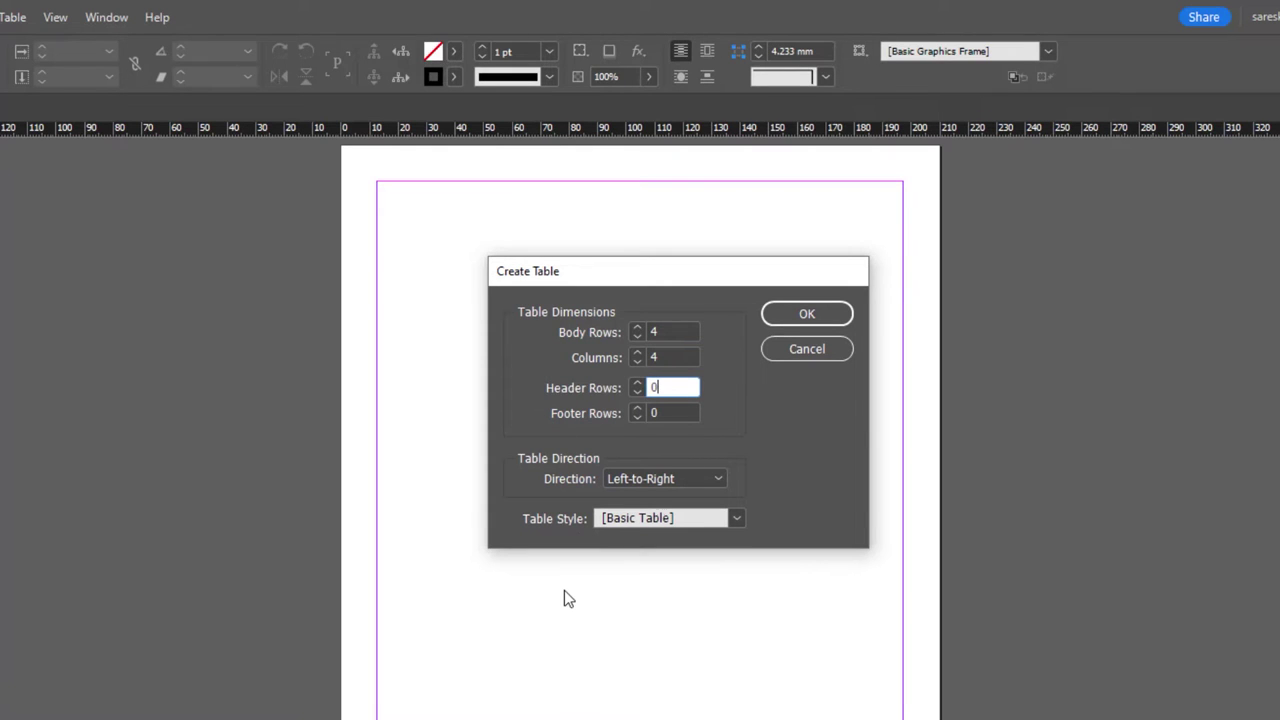
left_click(805, 325)
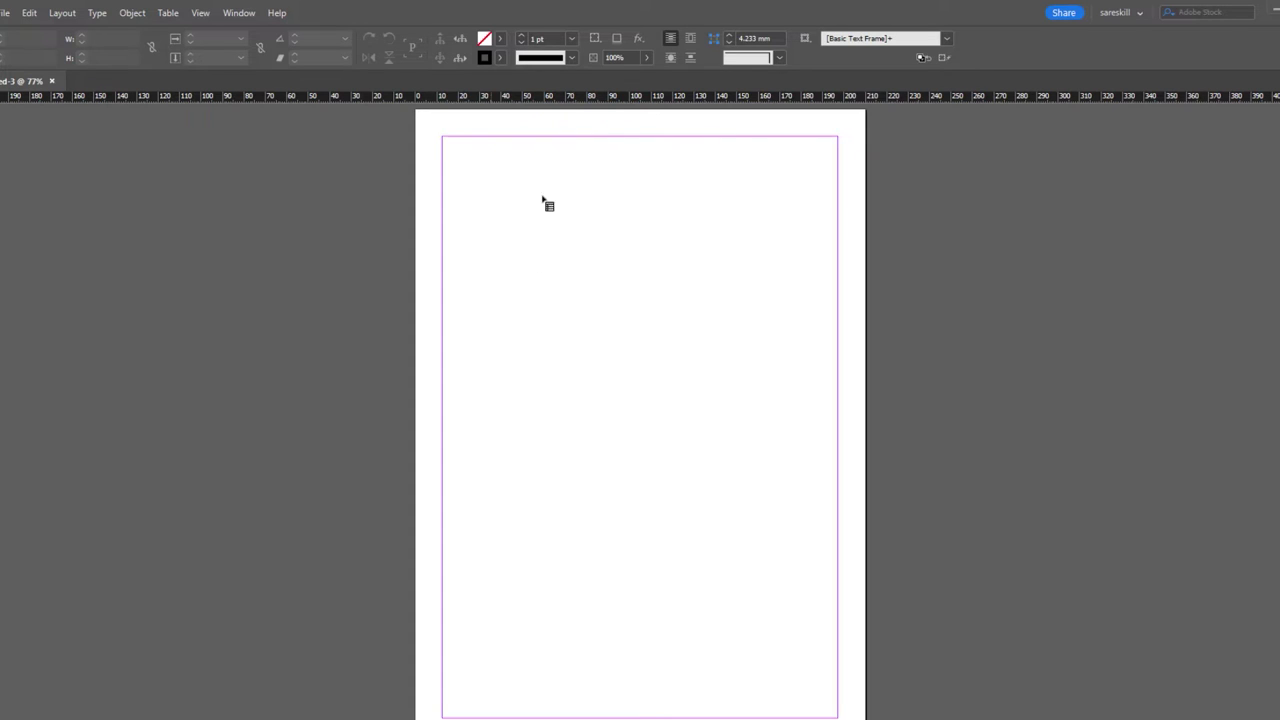
left_click_drag(456, 160, 822, 440)
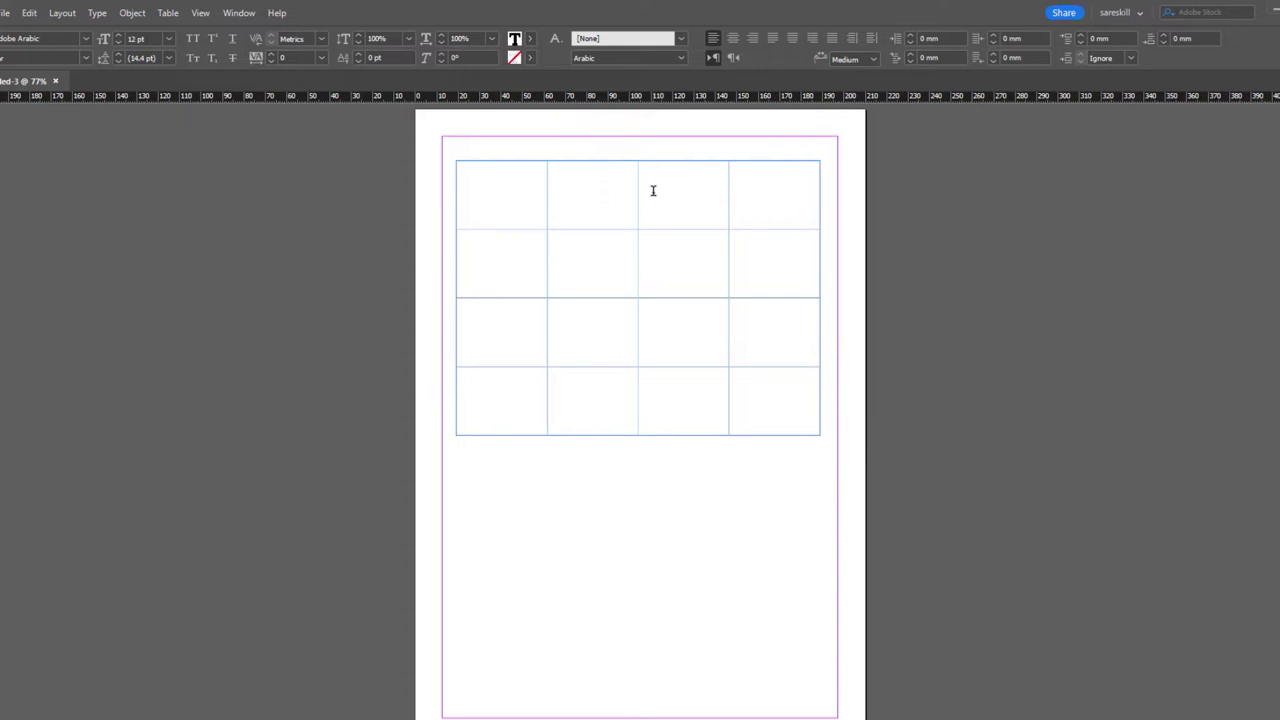
key("ctrl+z")
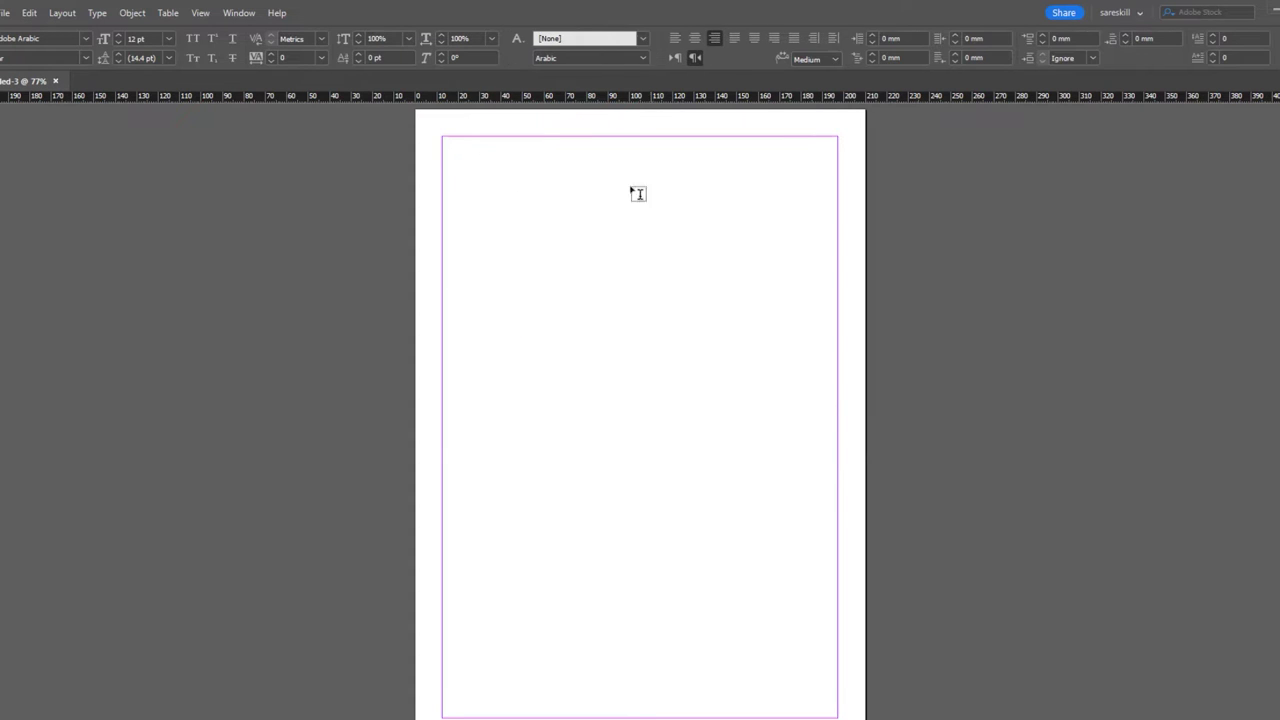
- Create the 4 by 4 table again, place it at margin width from a single point on the page, and undo it
left_click(168, 12)
left_click(200, 27)
left_click(762, 242)
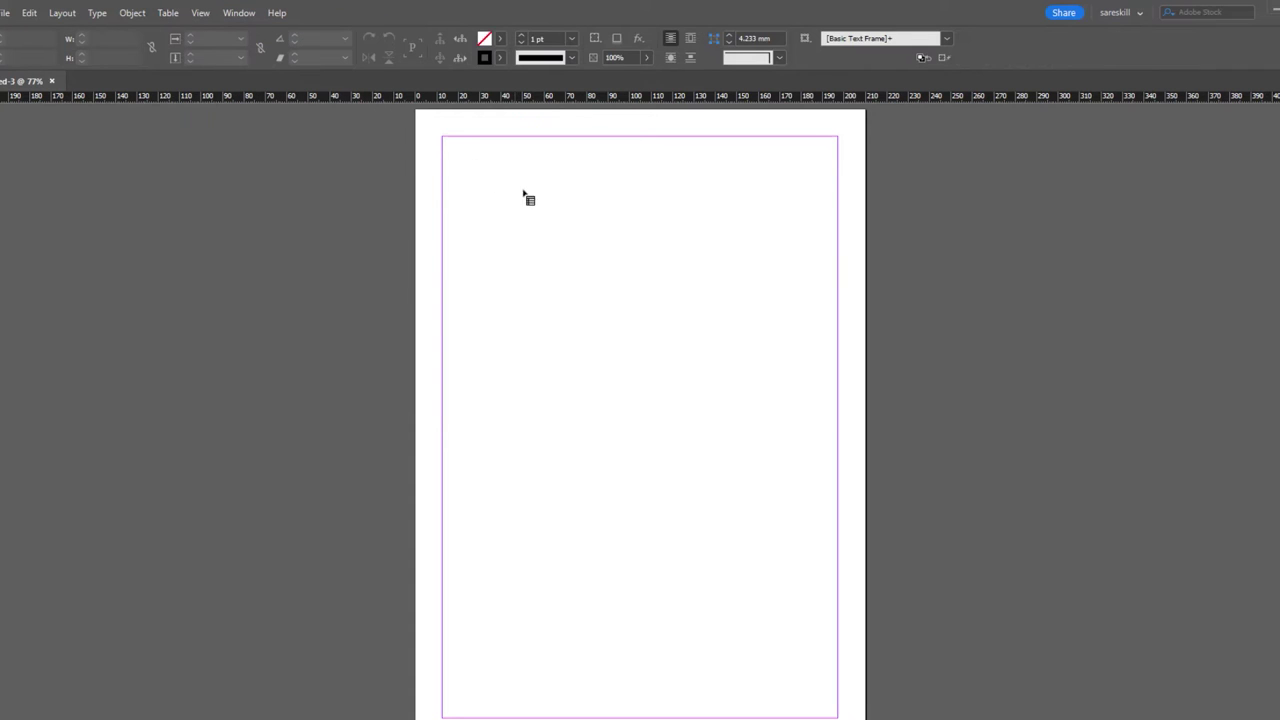
left_click(595, 270)
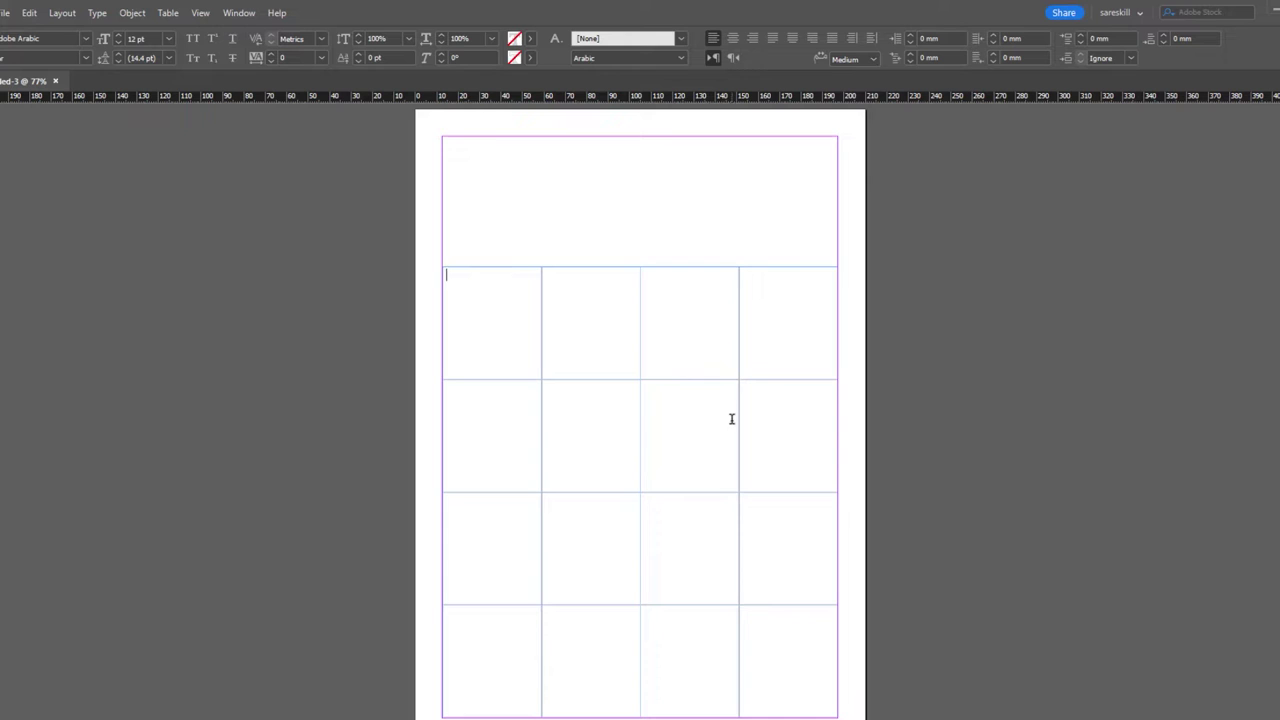
key("ctrl+z")
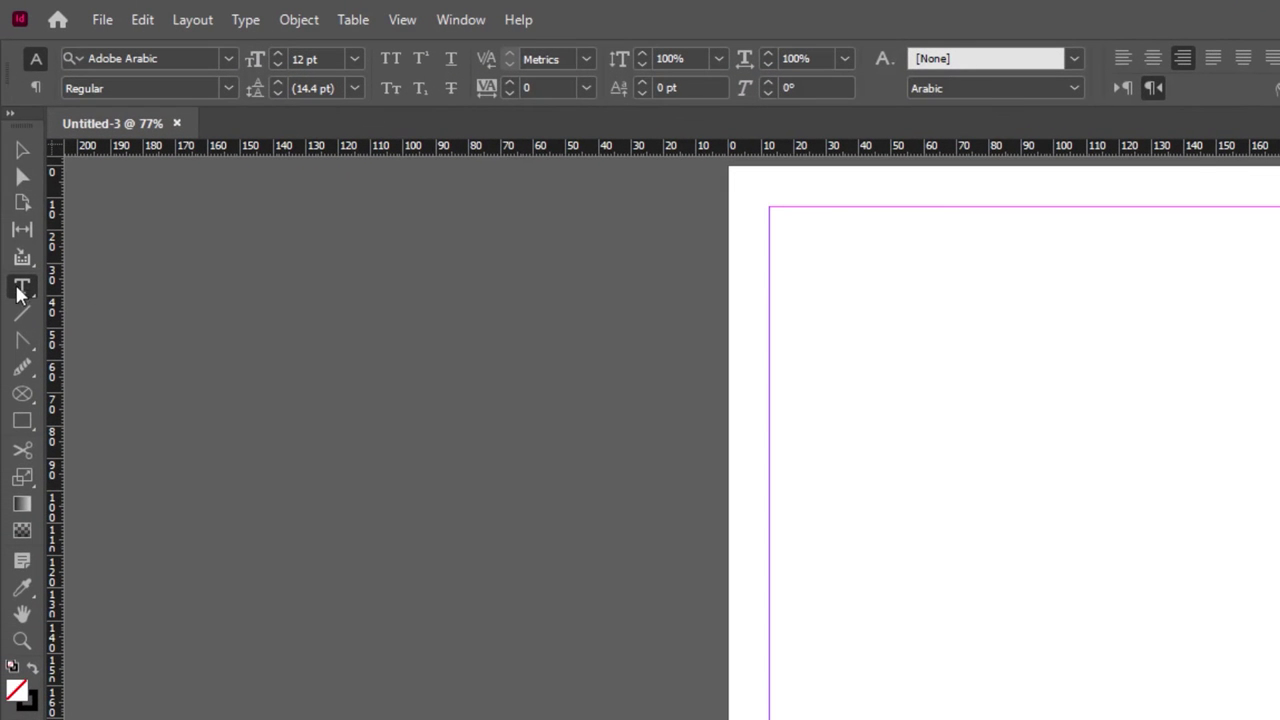
- Draw a text frame about 165.5 mm wide and 95 mm high in the upper part of the page
left_click(24, 289)
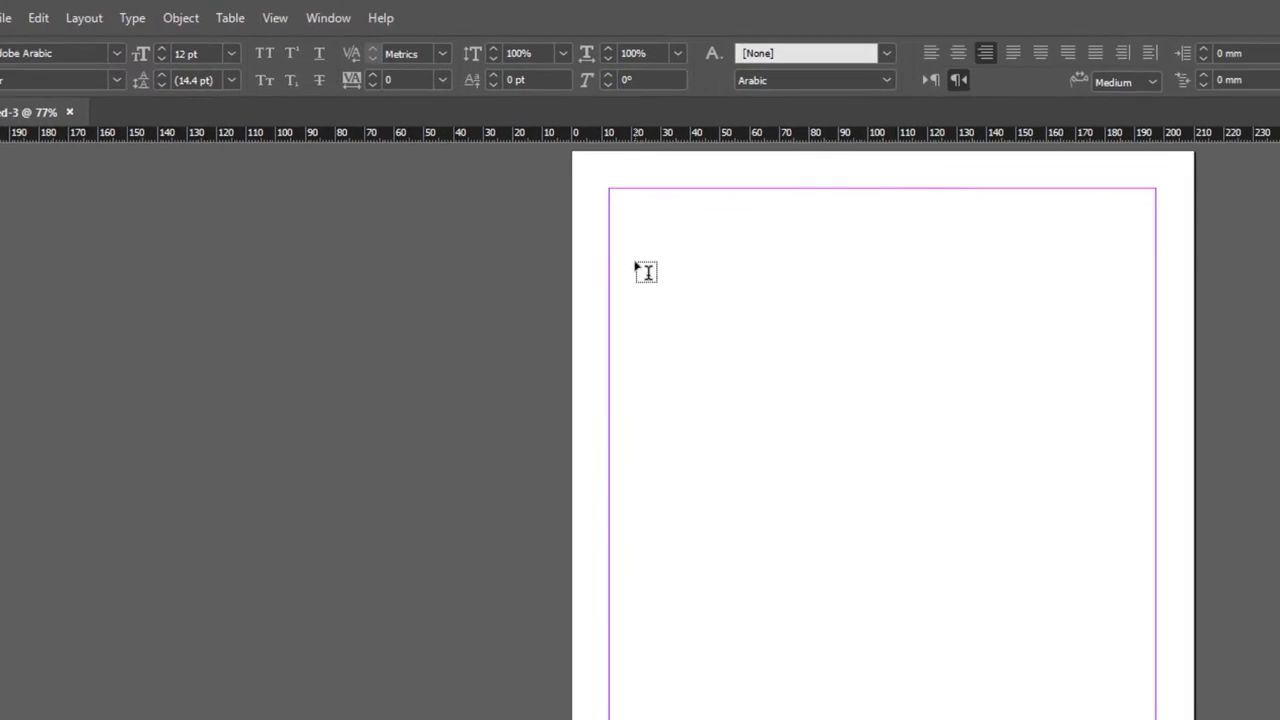
left_click_drag(634, 245, 1102, 535)
mouse_move(829, 465)
left_mouse_down()
mouse_move(651, 669)
mouse_move(664, 698)
mouse_move(829, 527)
mouse_move(850, 459)
left_mouse_up()
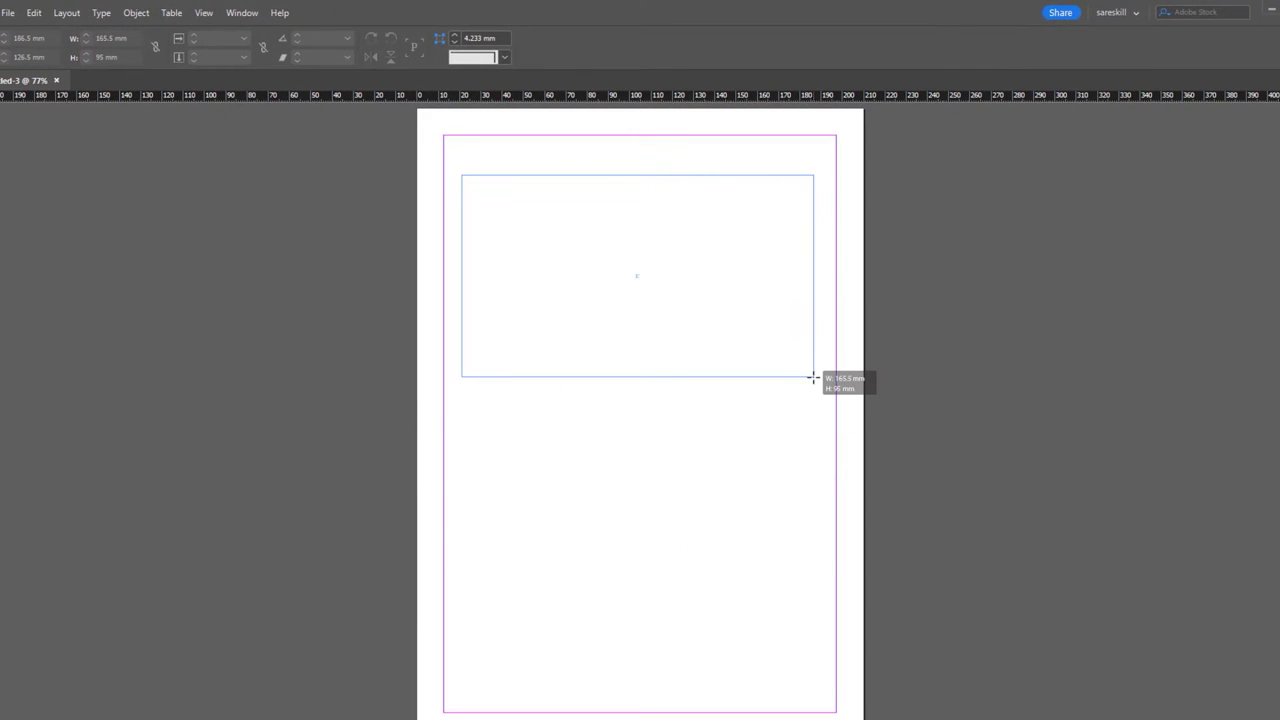
left_click_drag(812, 377, 812, 377)
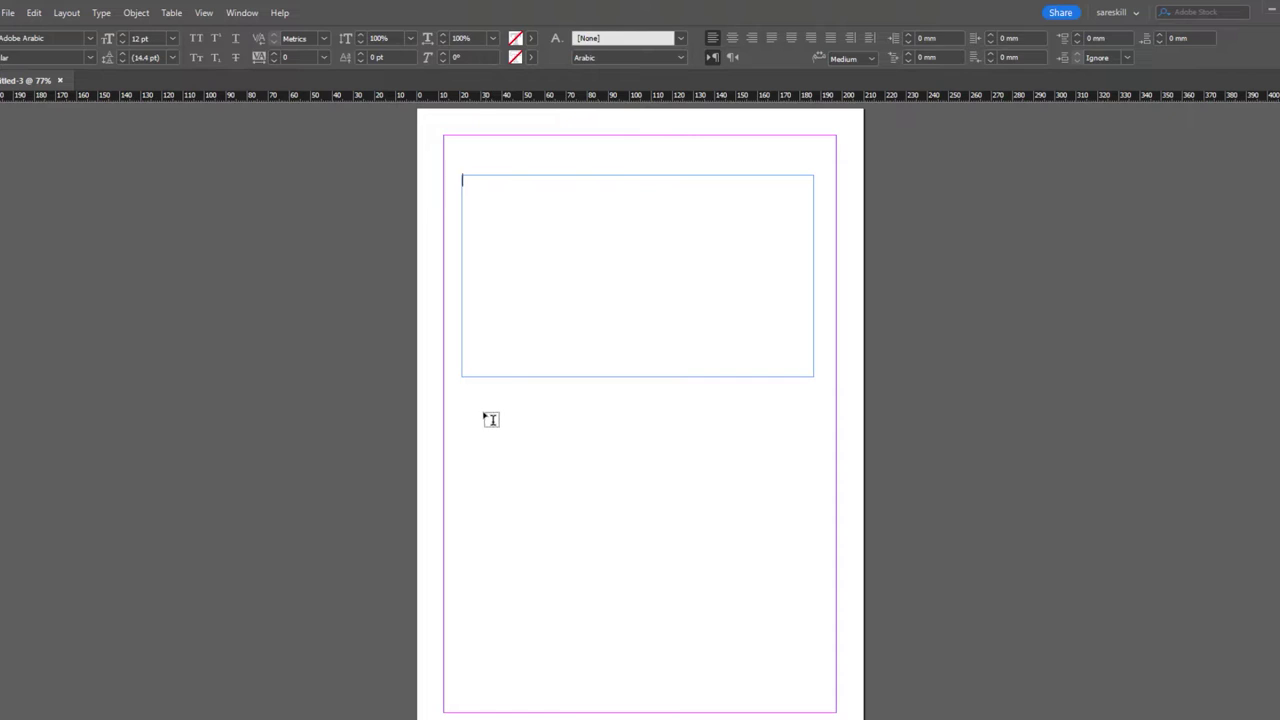
scroll(554, 534, "down", 2)
scroll(521, 280, "up", 4)
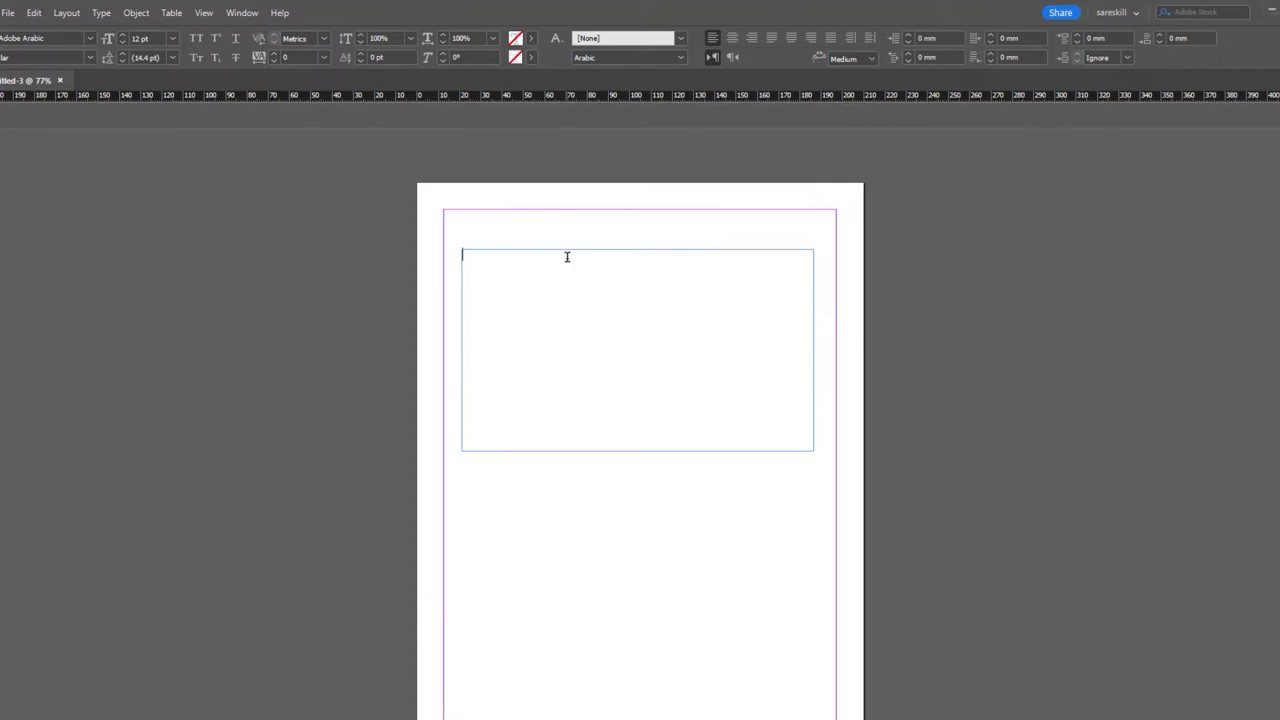
- Insert a basic table with 4 body rows and 4 columns into the text frame, and undo the insertion
left_click(172, 13)
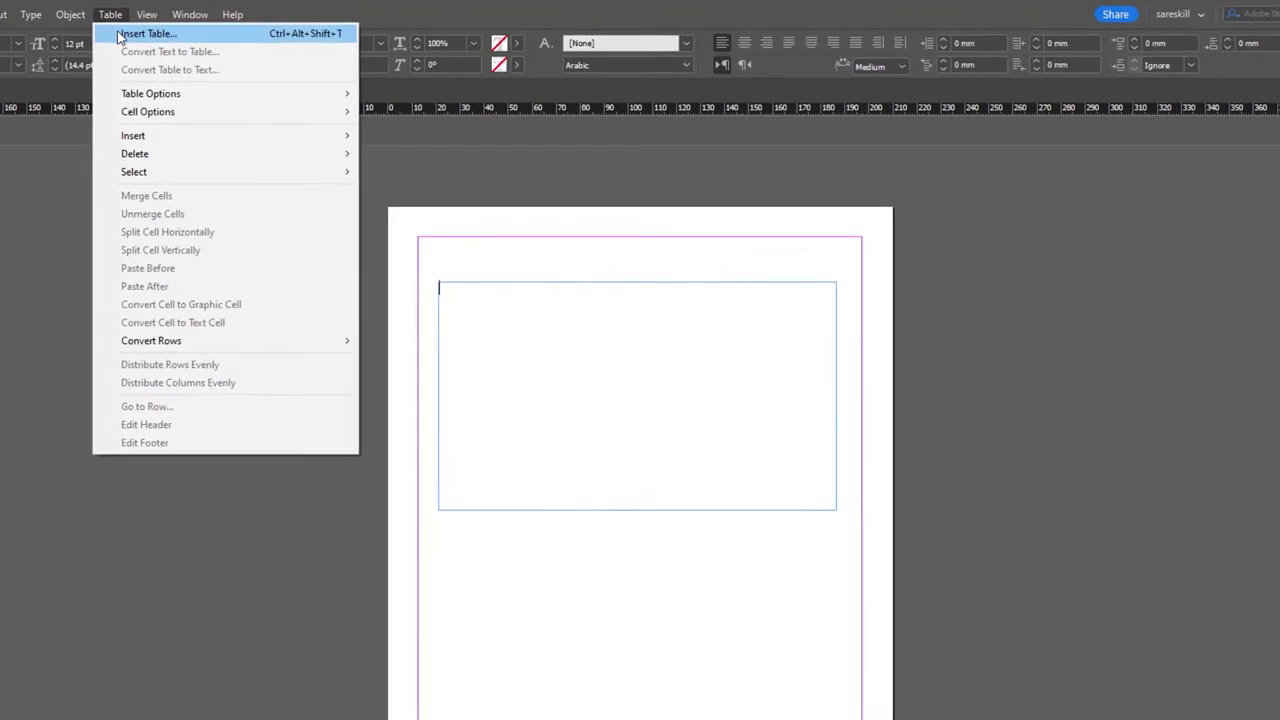
left_click(205, 29)
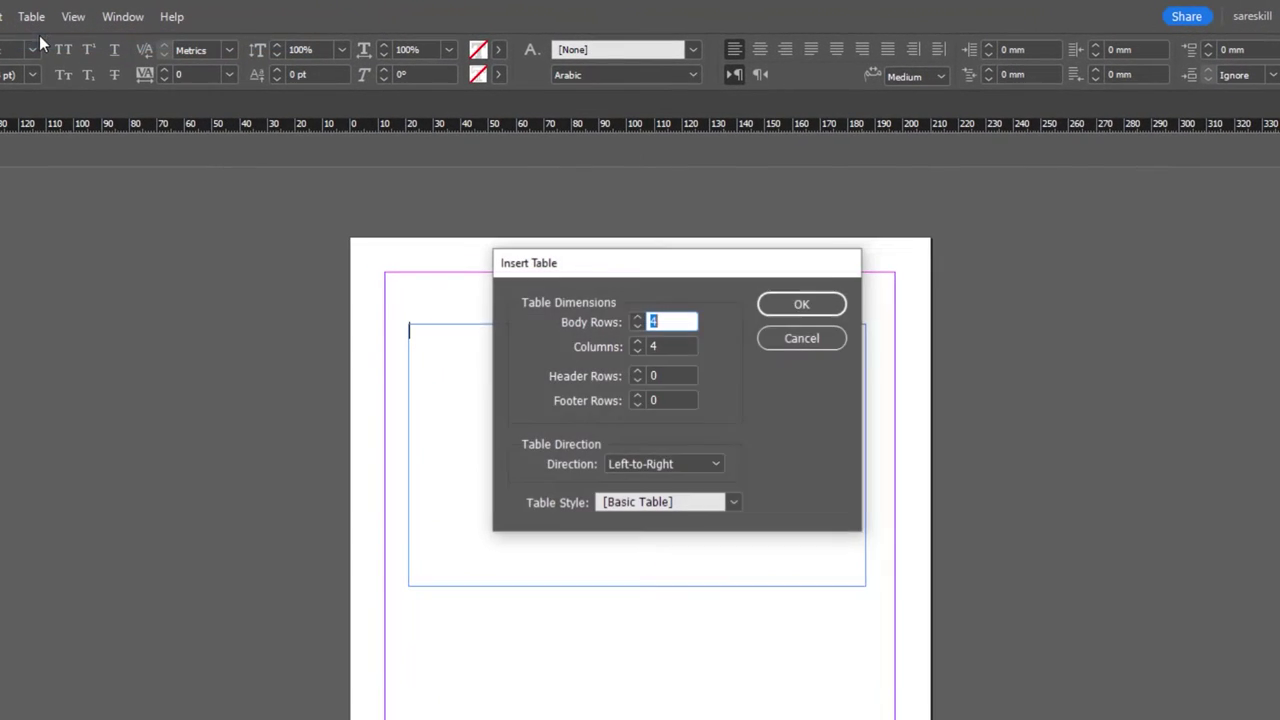
left_click(801, 308)
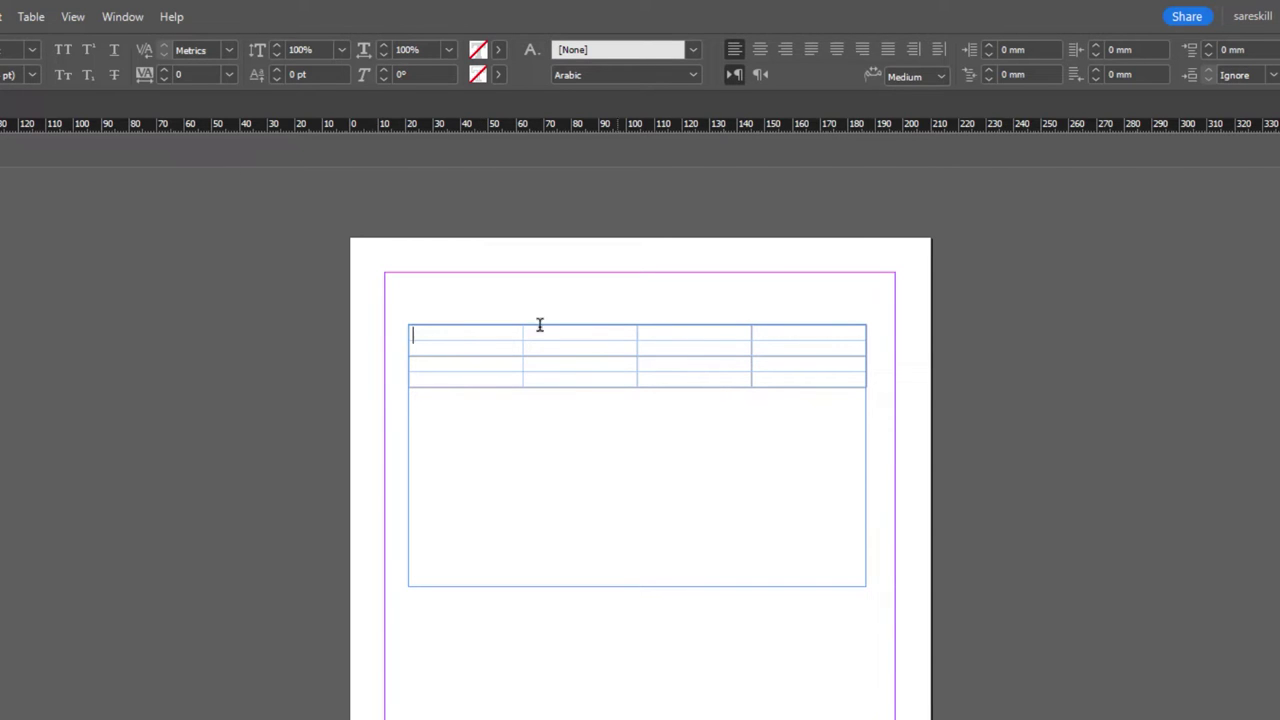
key("ctrl+z")
left_click(31, 17)
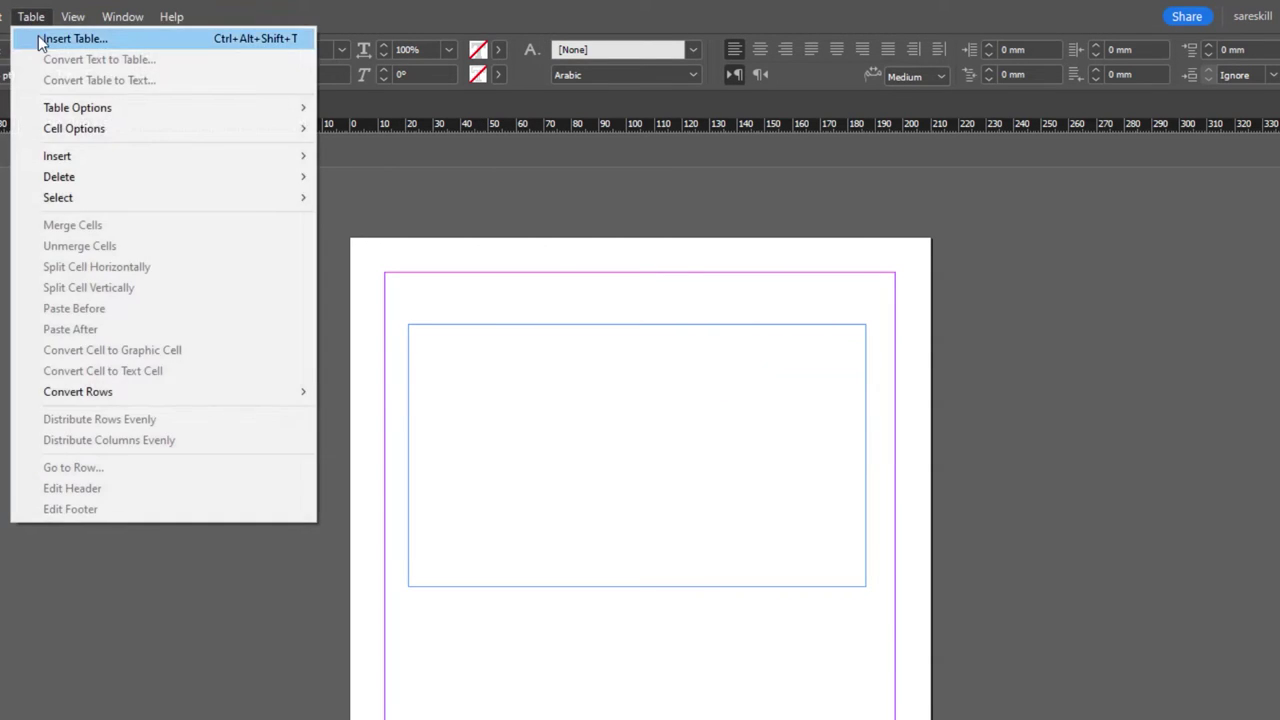
left_click(50, 37)
left_click_drag(667, 275, 631, 240)
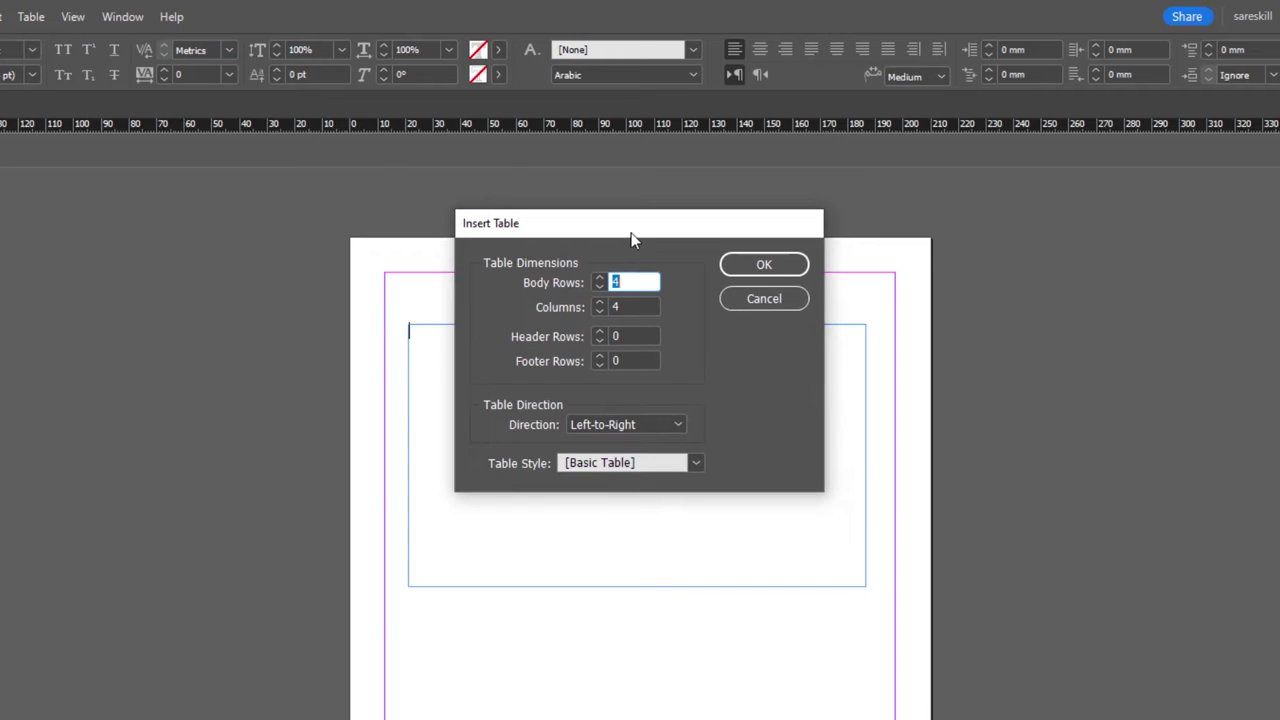
left_click(766, 302)
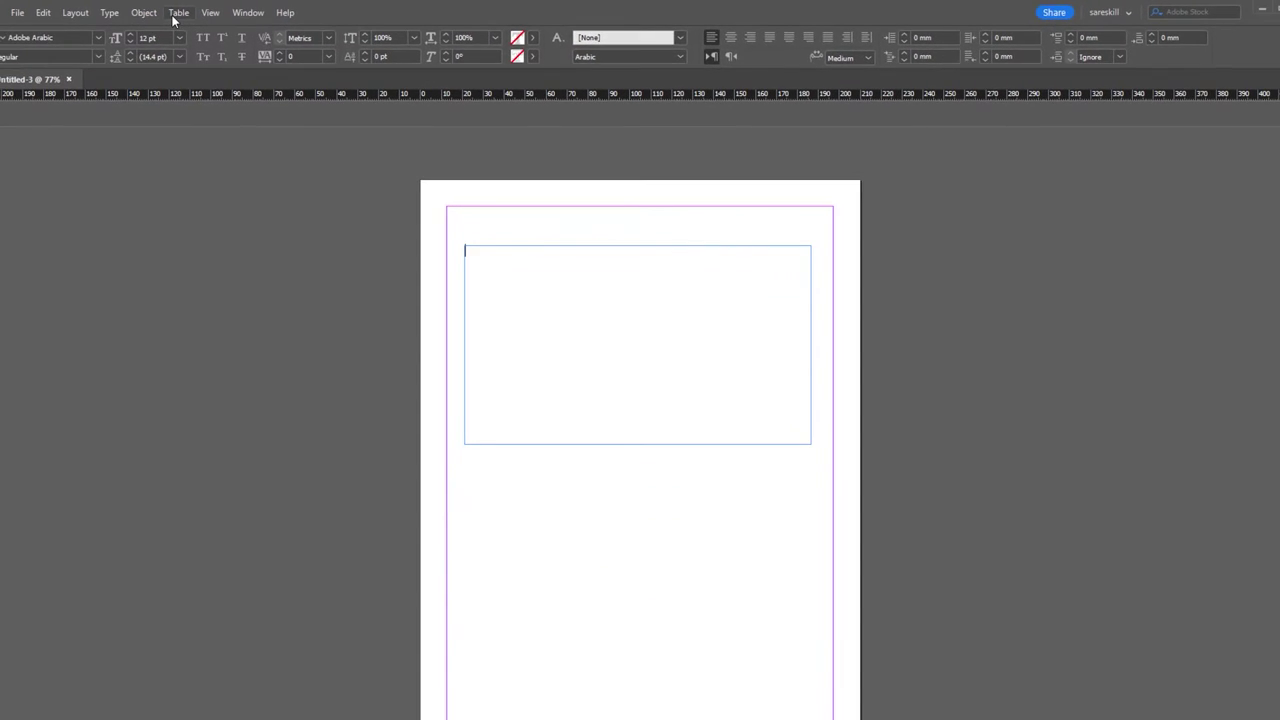
- Delete the text frame to check which table command is offered without it, and restore the frame
key("Escape")
key("Delete")
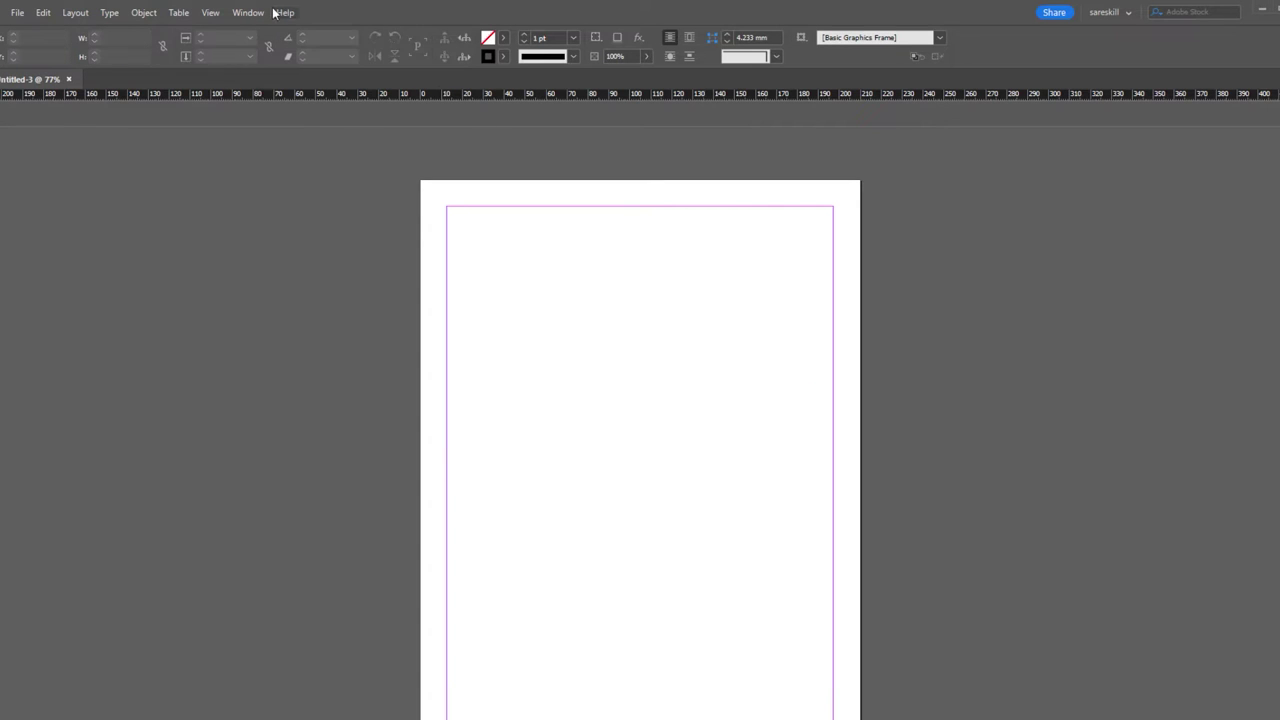
left_click(178, 12)
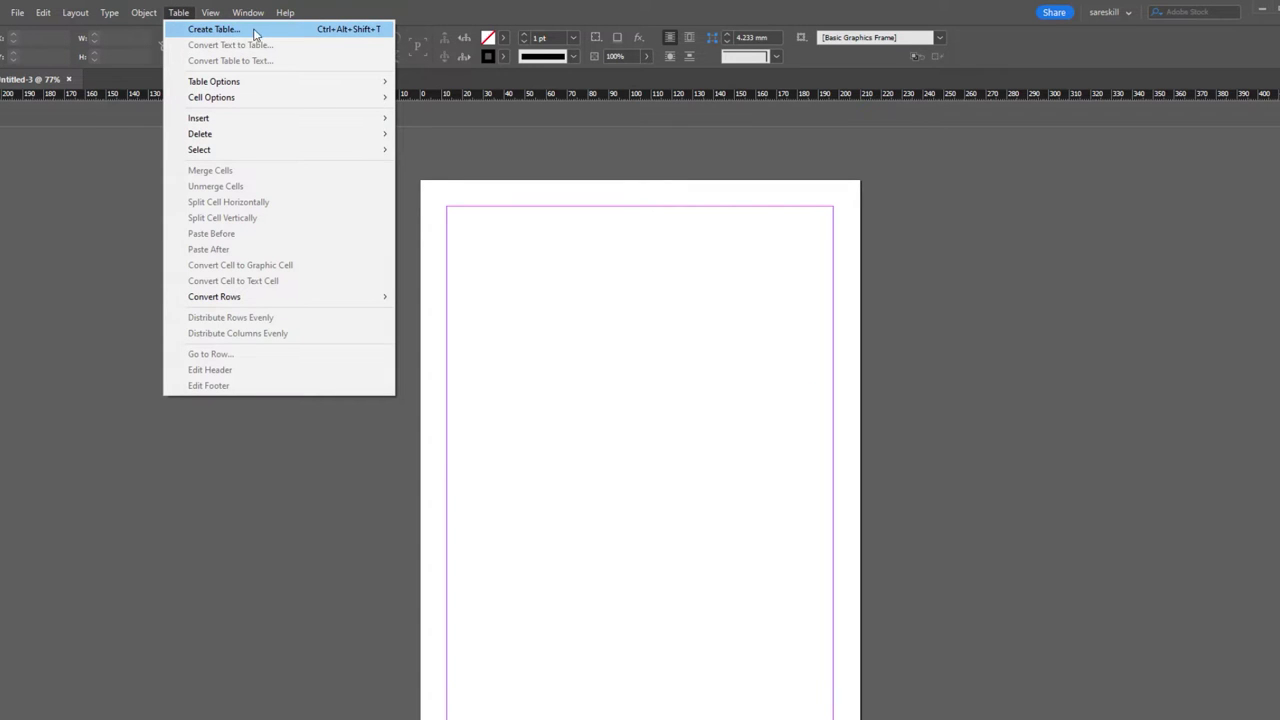
left_click(611, 423)
key("ctrl+z")
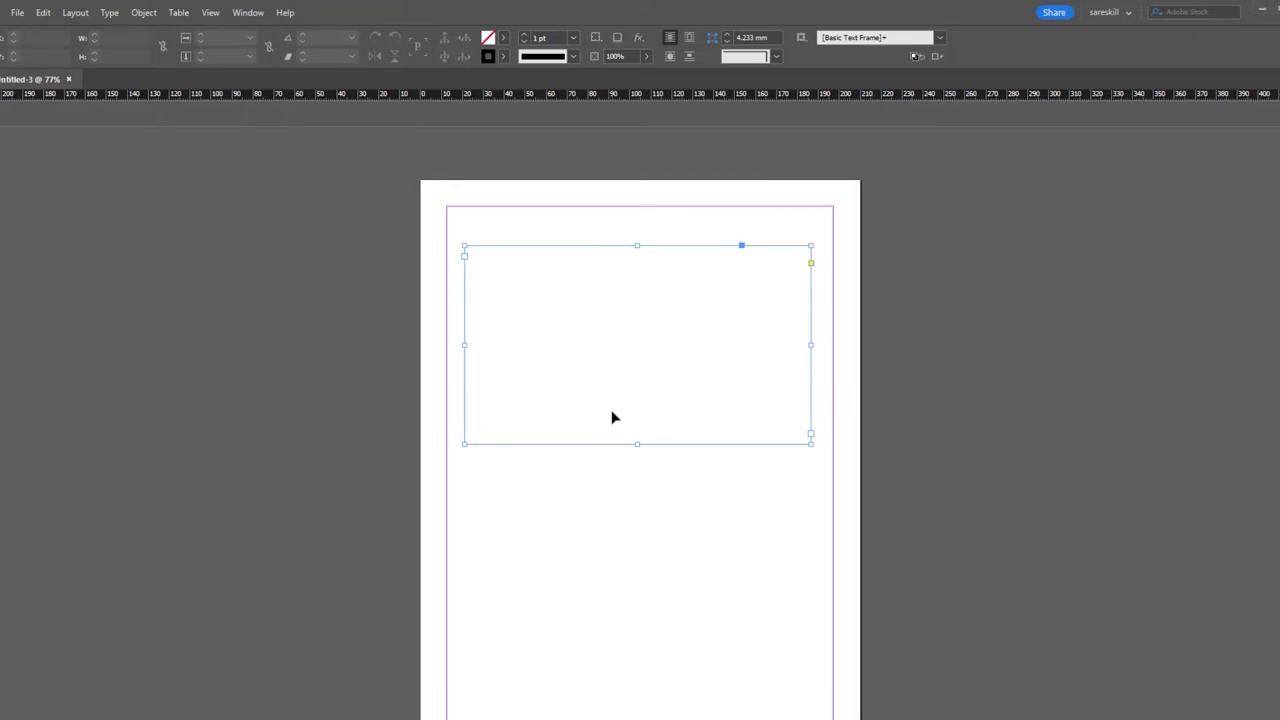
- Replace the existing text frame with a new, slightly smaller one about 145 mm wide in the upper part of the page
left_click(178, 12)
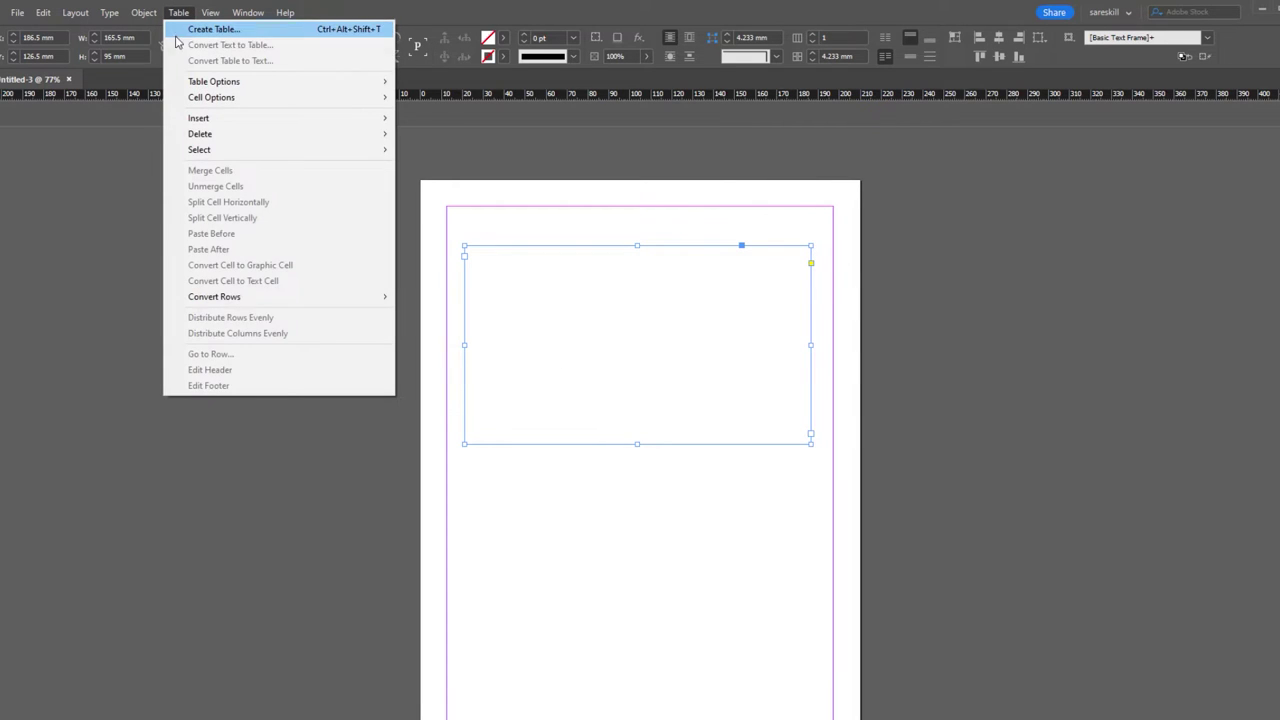
left_click(562, 271)
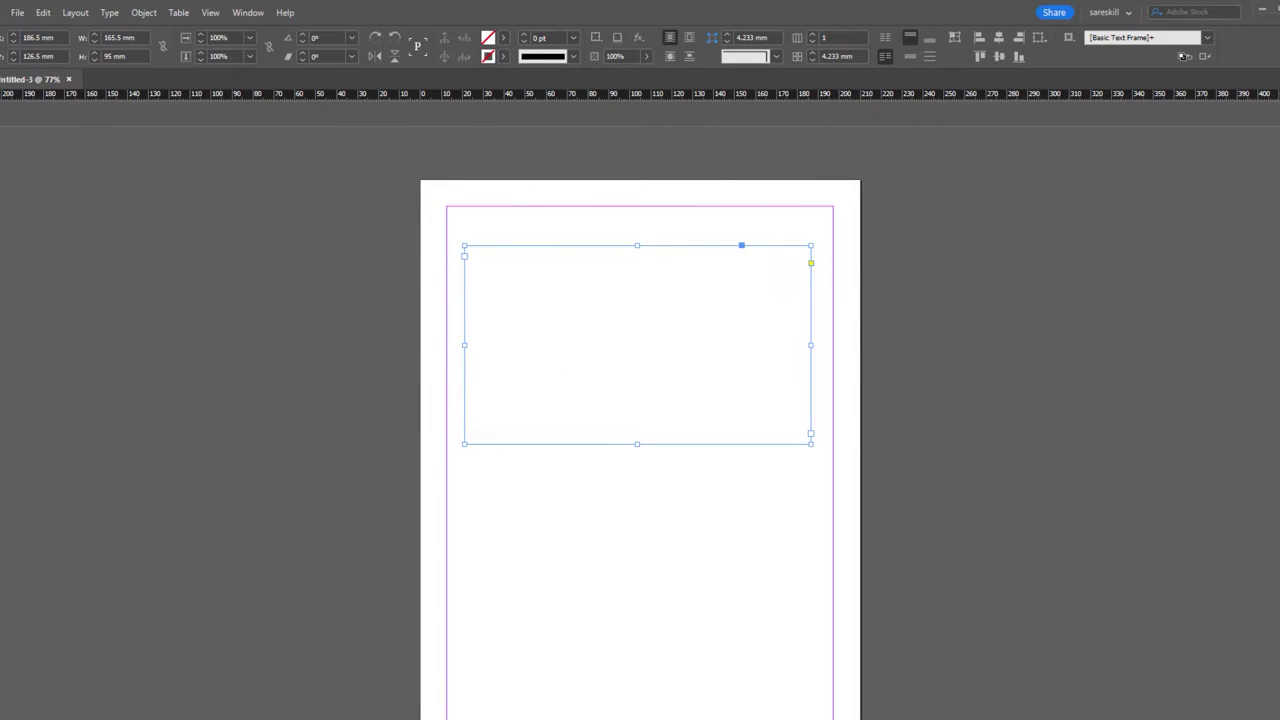
key("Delete")
left_click_drag(478, 252, 780, 437)
- Insert a table with 4 body rows, 4 columns, 1 header row and 0 footer rows into the text frame, and undo it
left_click(178, 12)
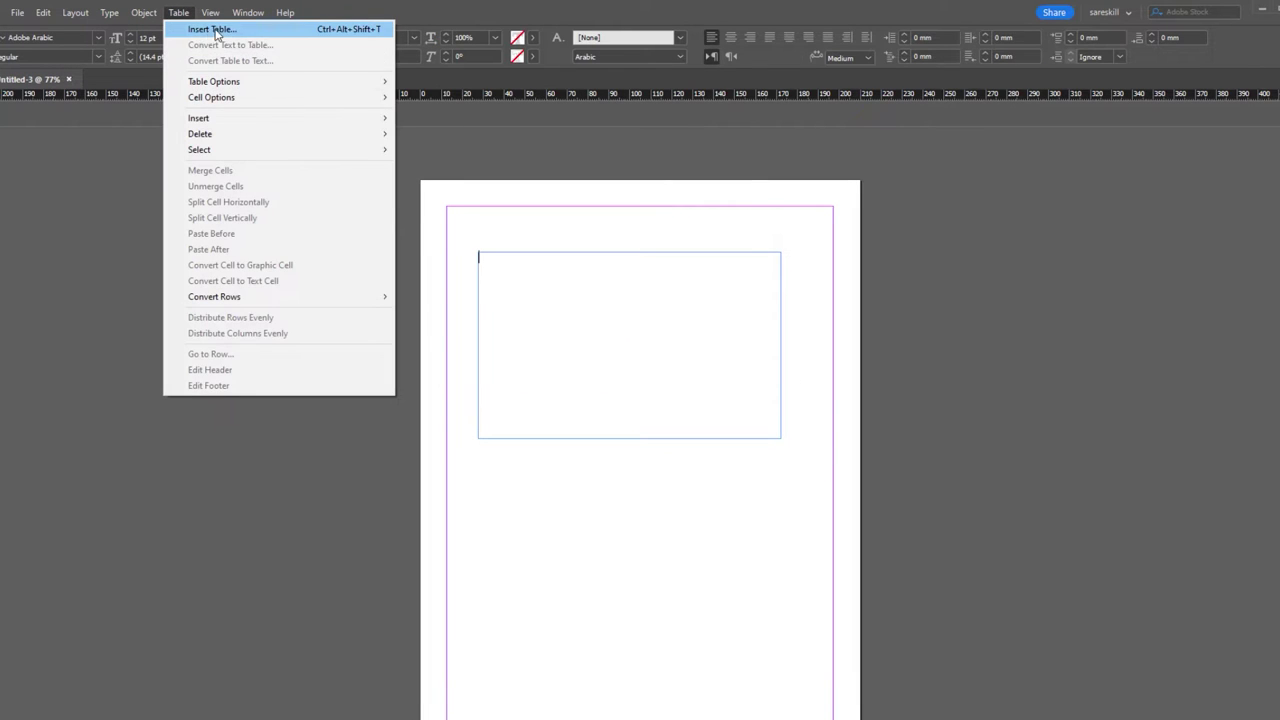
left_click(228, 30)
left_click_drag(667, 174, 792, 203)
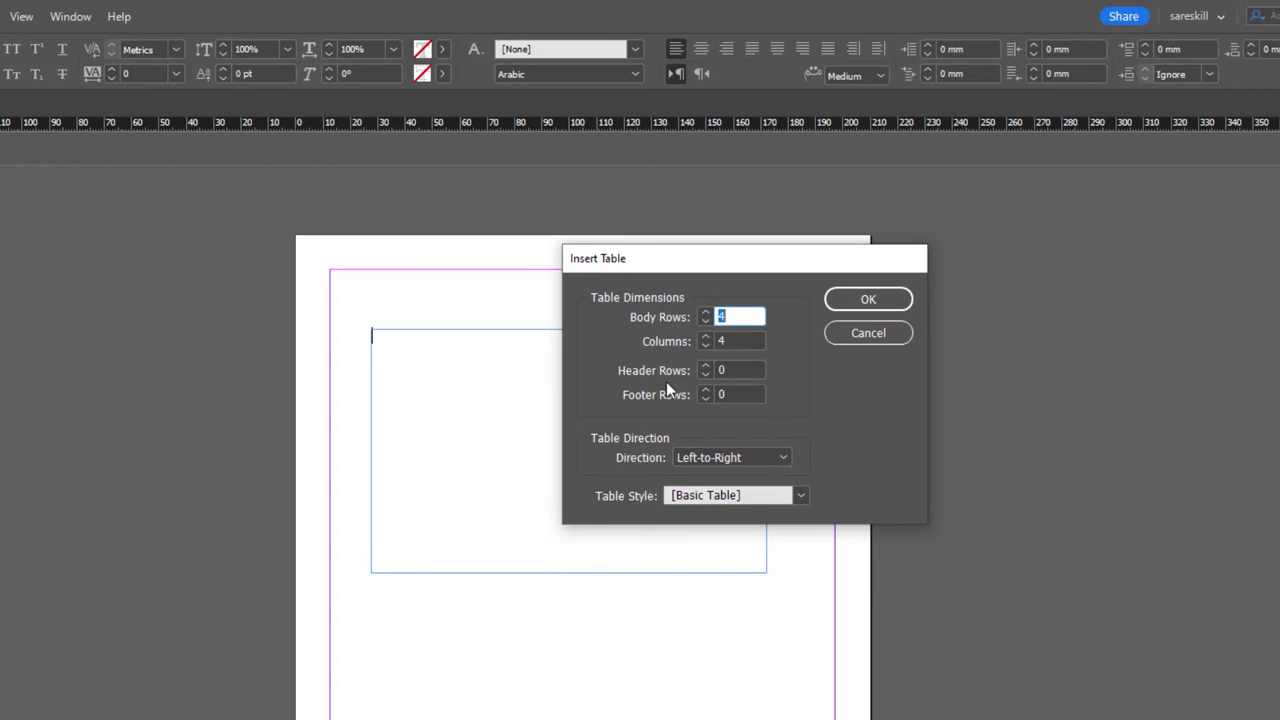
left_click_drag(759, 260, 1000, 260)
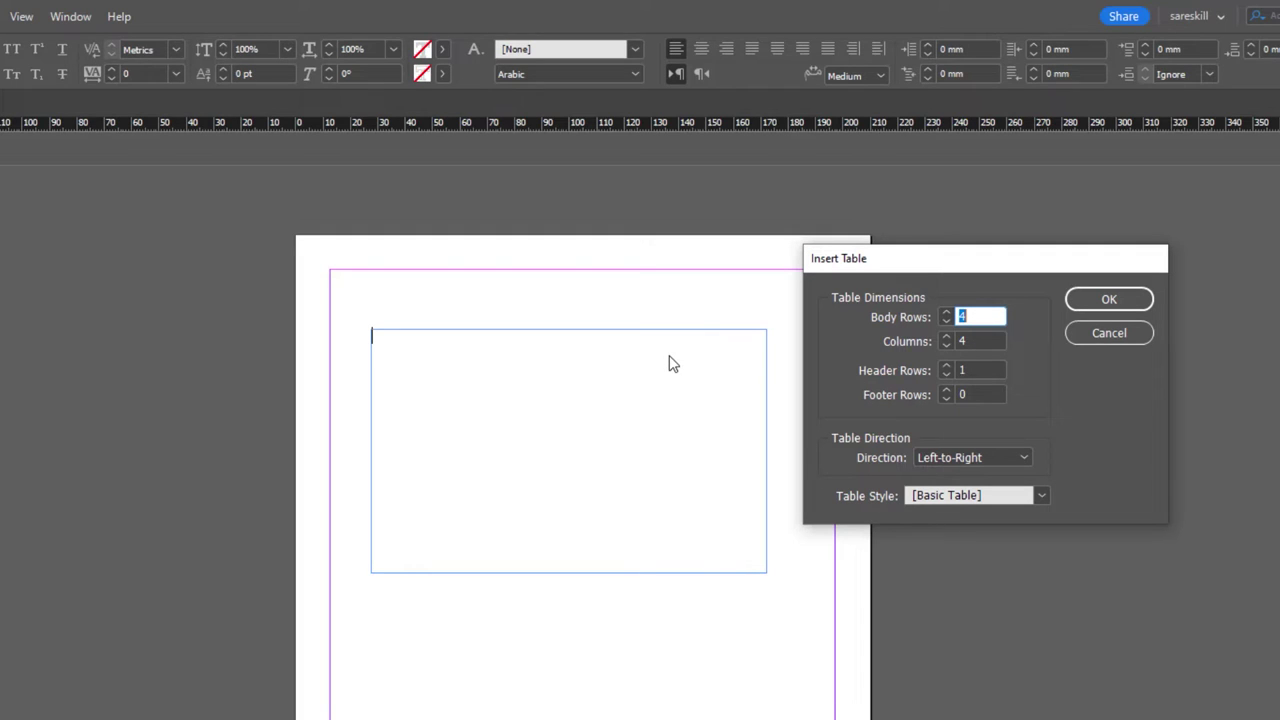
left_click(946, 365)
left_click(945, 376)
left_click(1101, 302)
scroll(536, 345, "up", 1)
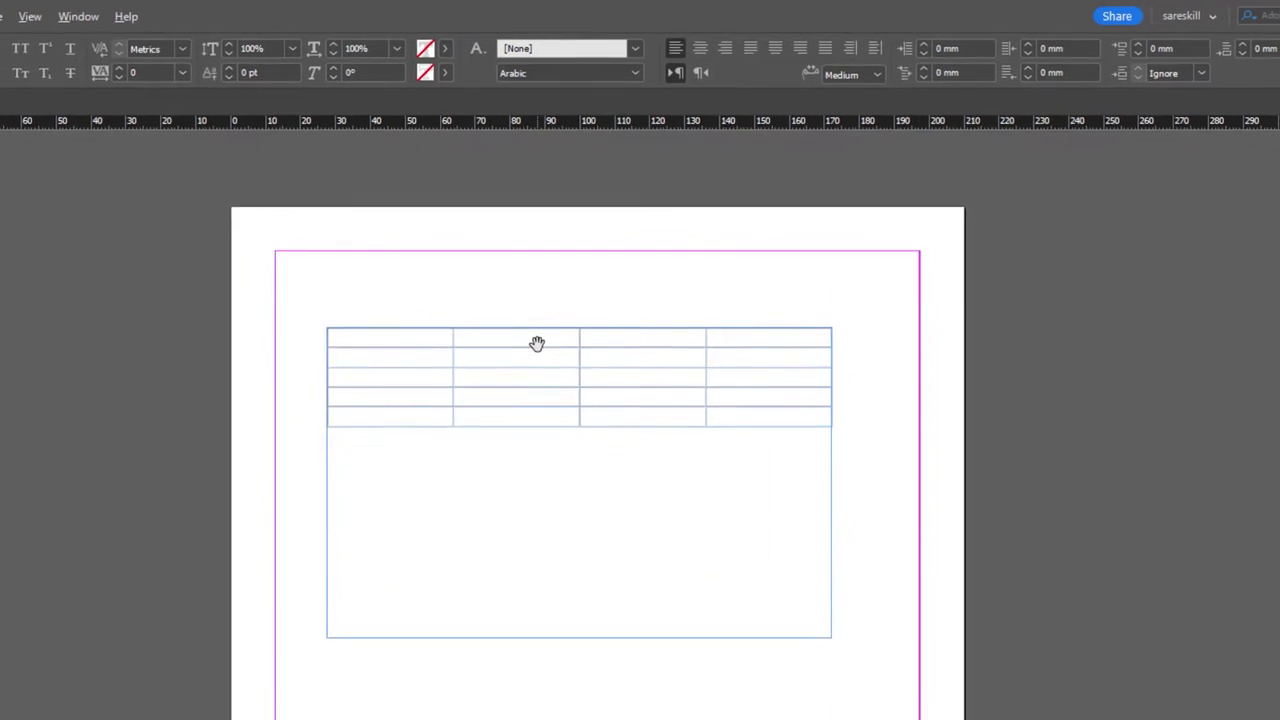
scroll(536, 345, "up", 1)
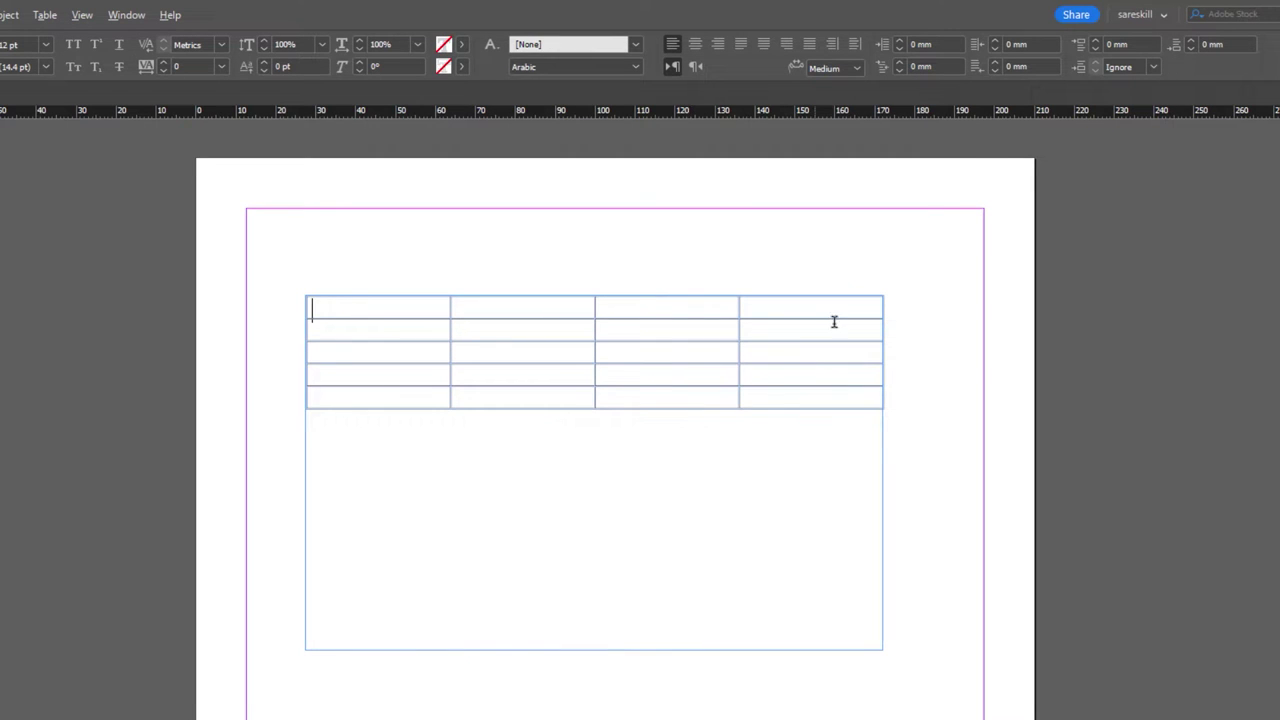
key("ctrl+z")
- Insert a table with 4 body rows, 4 columns, 1 header row and 1 footer row, and select its header and footer rows in turn
left_click(44, 14)
left_click(50, 31)
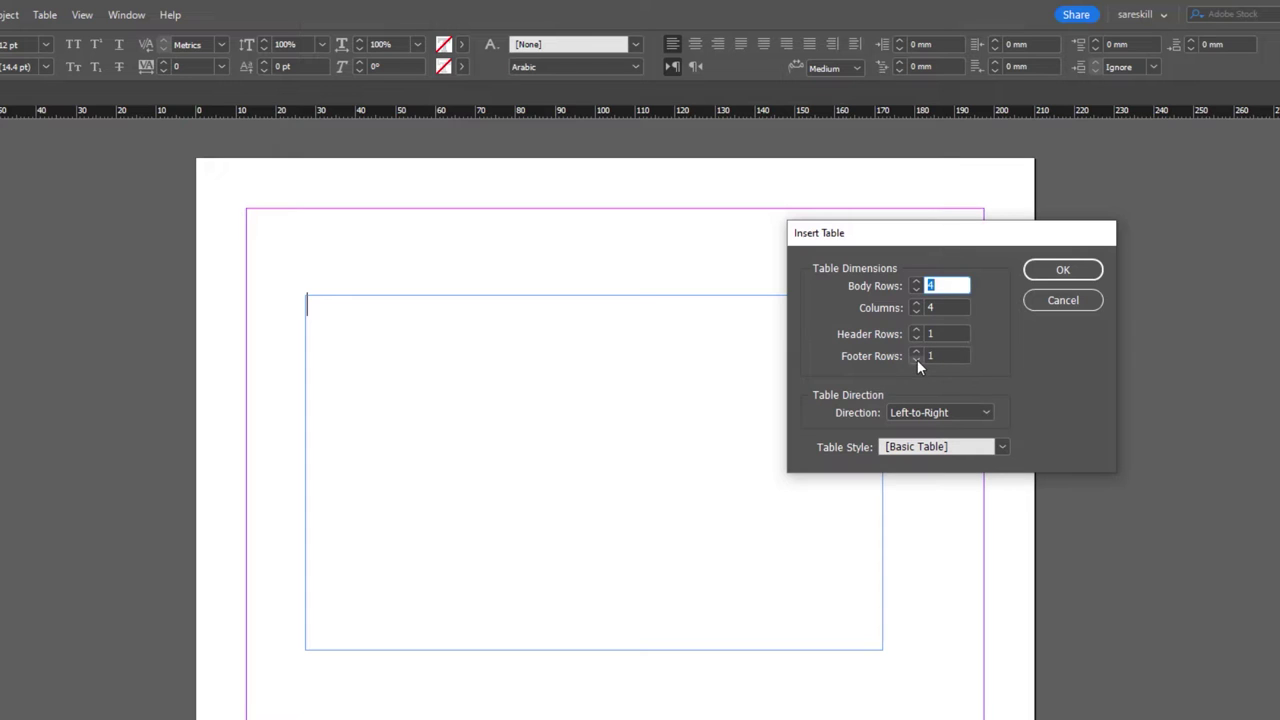
left_click(1062, 270)
left_click_drag(357, 300, 808, 326)
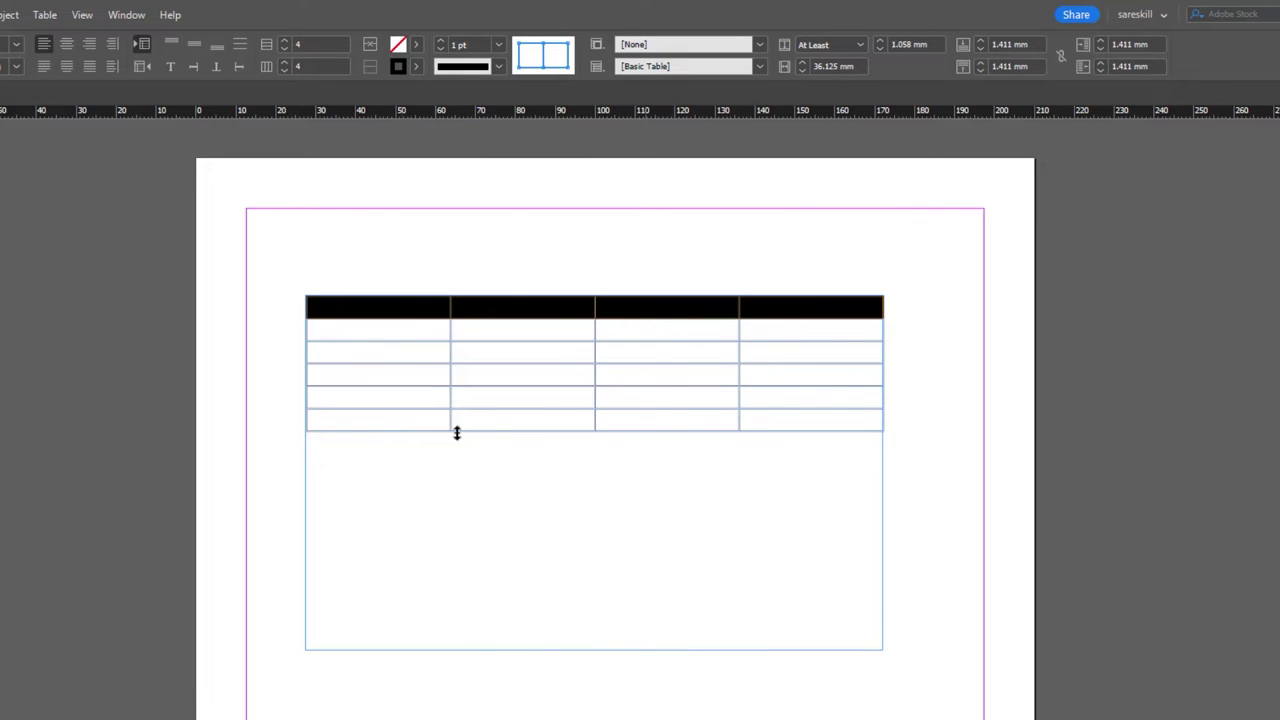
left_click_drag(363, 420, 831, 425)
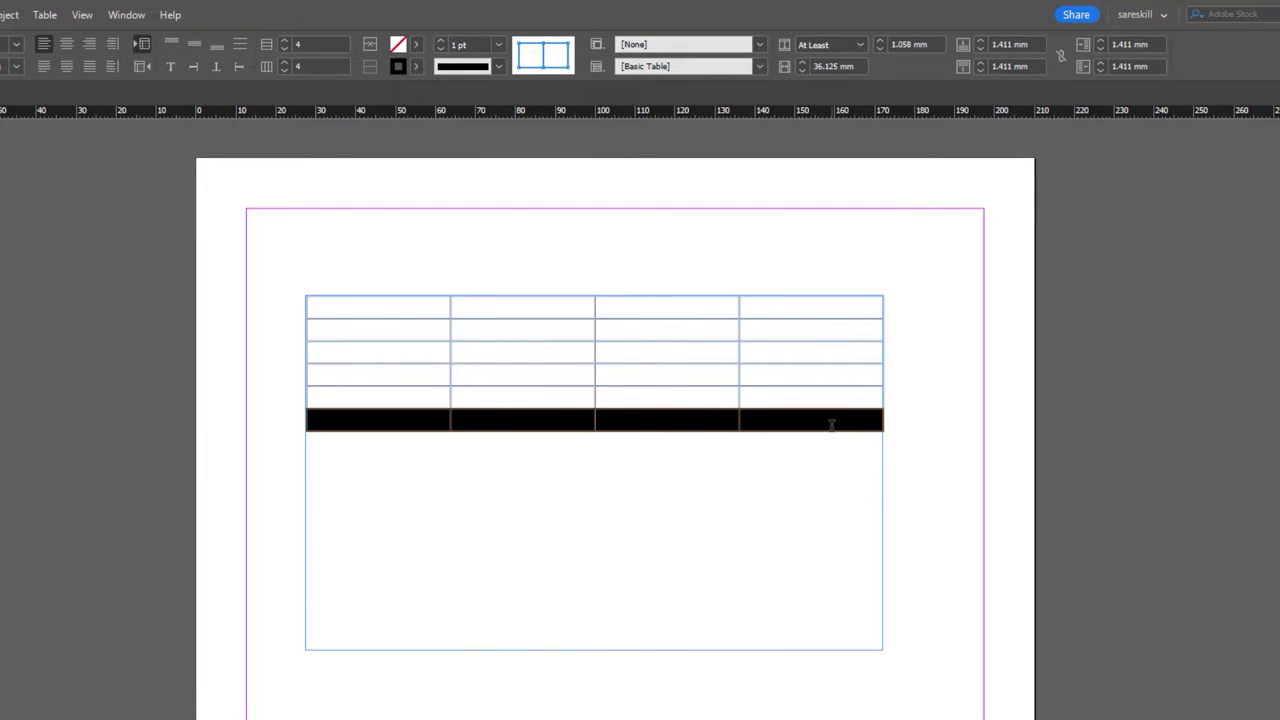
- Define a new table with 4 body rows, 4 columns, 0 header rows, 0 footer rows, Left-to-Right direction and the [Basic Table] style
left_click(211, 11)
left_click(228, 24)
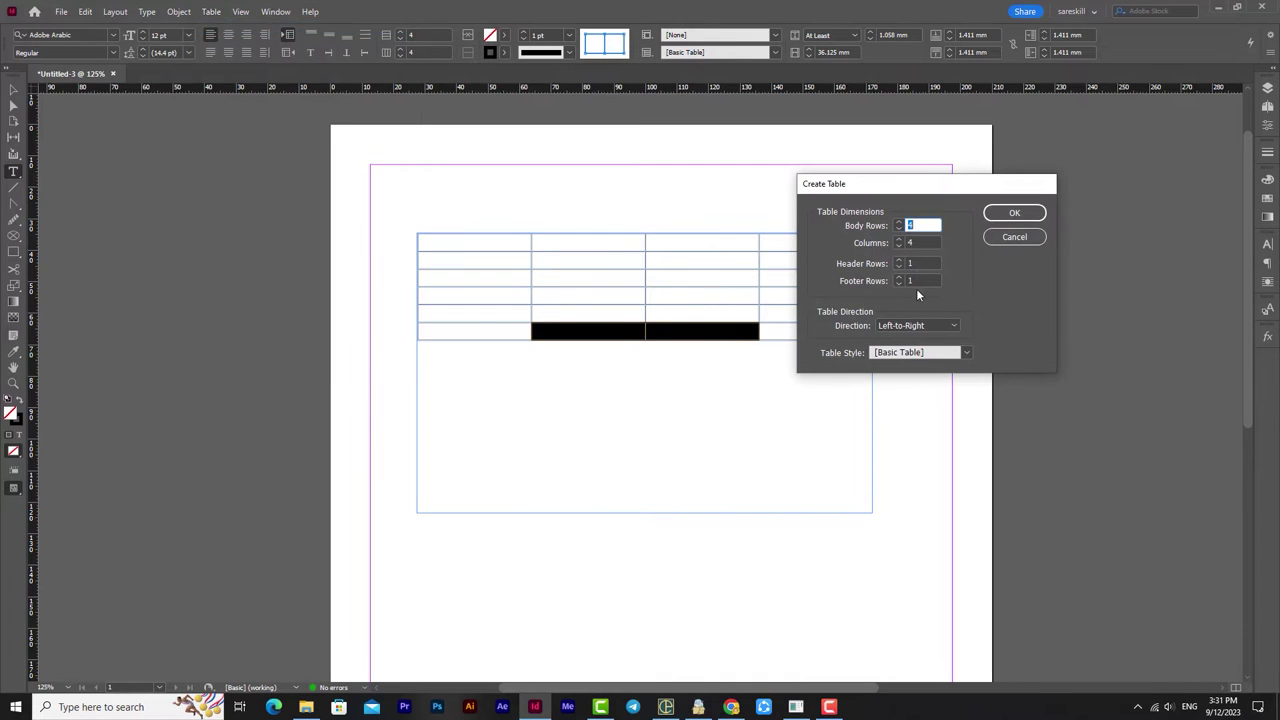
left_click(898, 266)
left_click(918, 329)
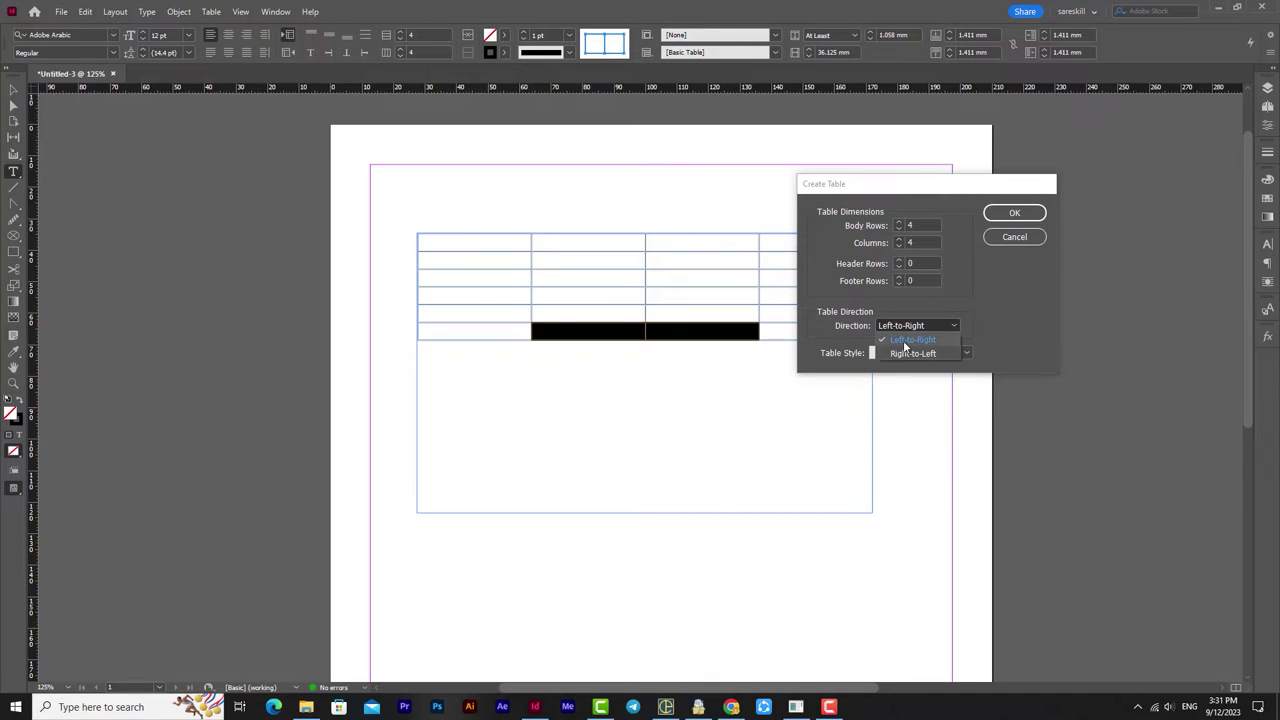
left_click(988, 396)
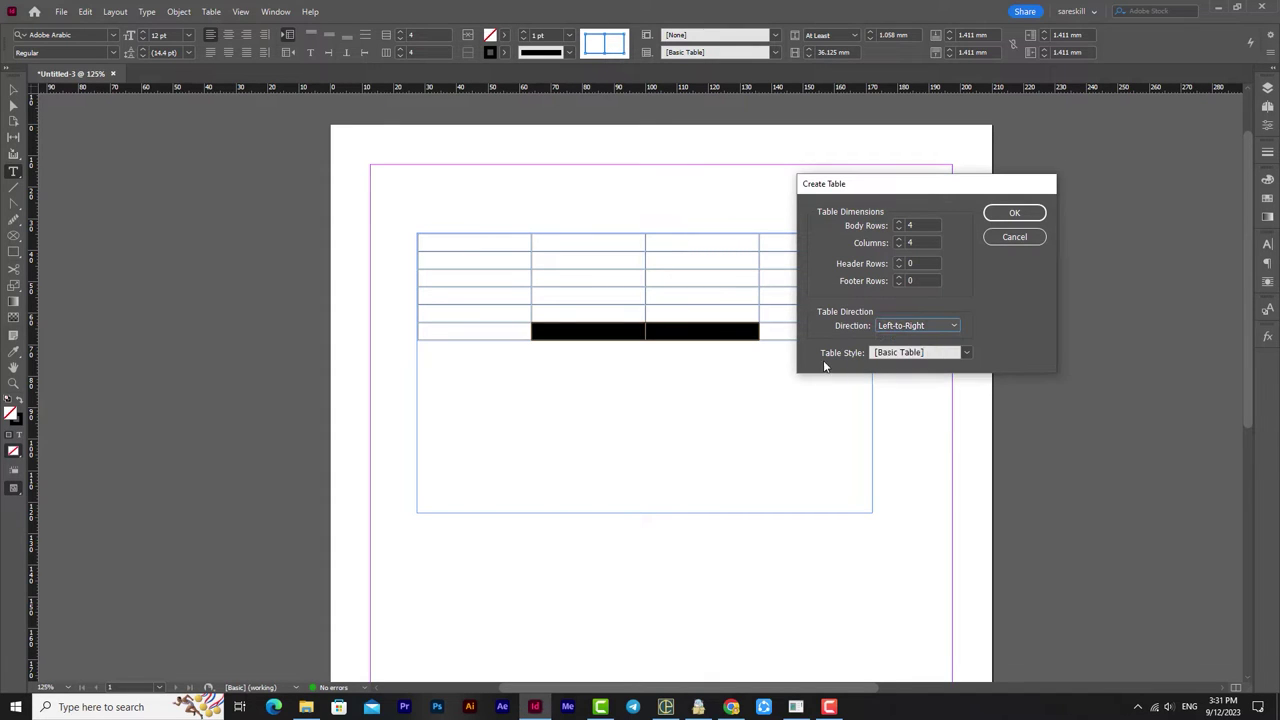
left_click(966, 353)
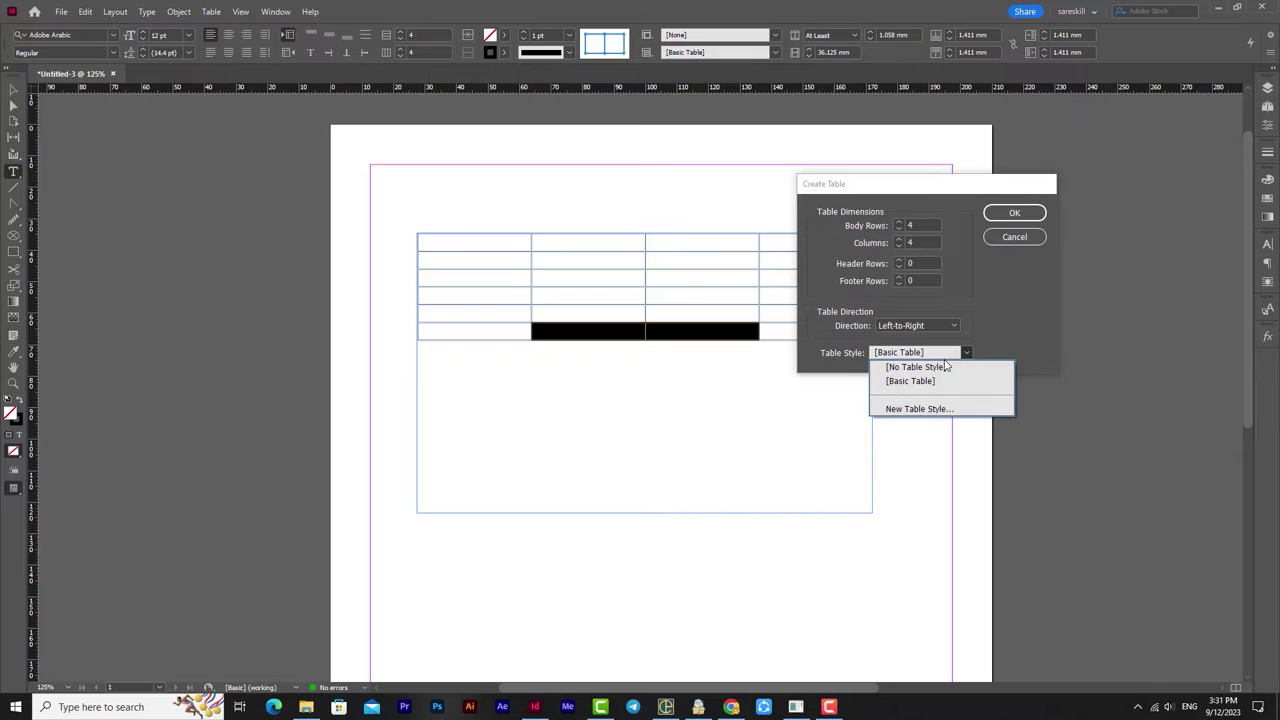
left_click(996, 353)
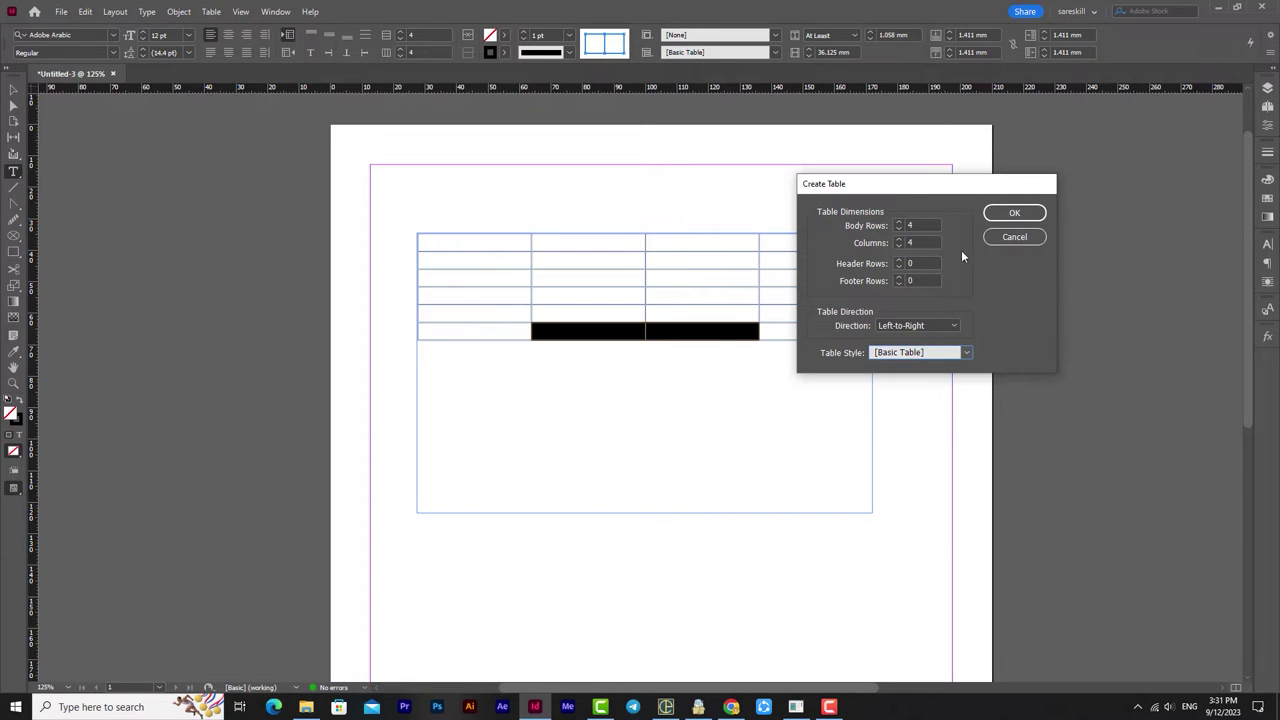
left_click(1014, 212)
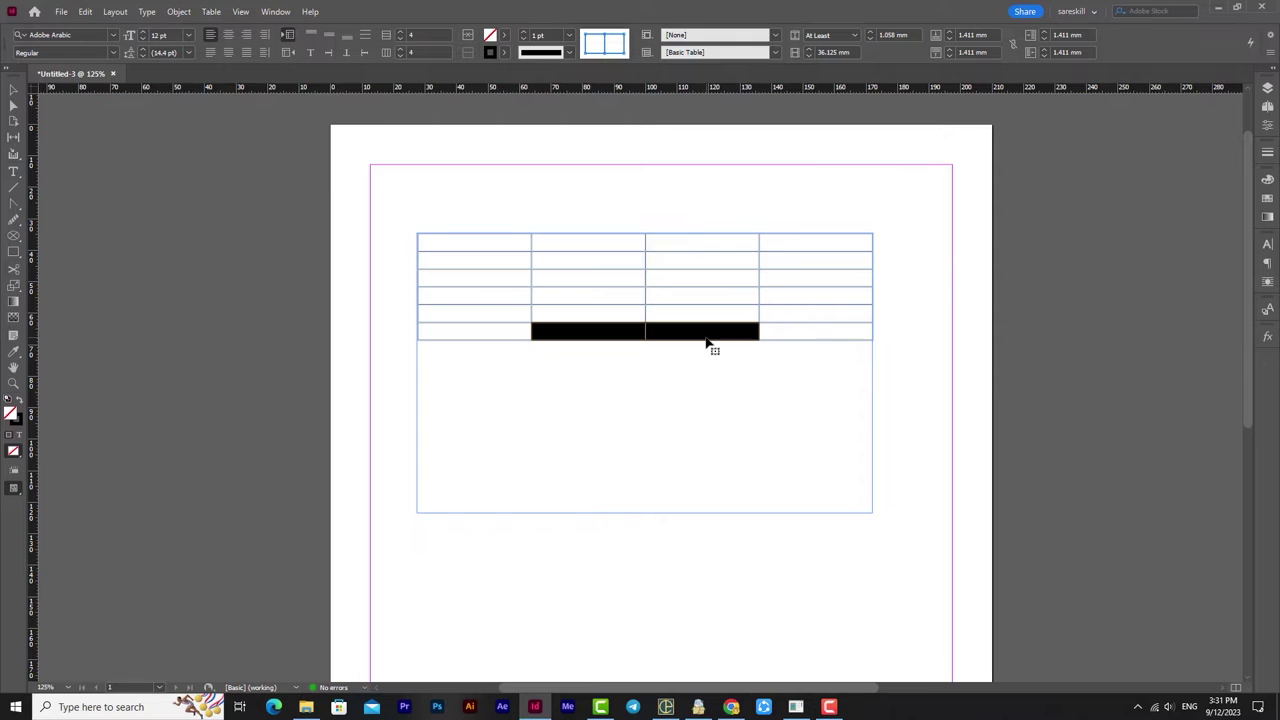
- Replace the existing table and its frame with a new text frame about 161.5 by 91 mm in the upper part of the page
left_click(12, 93)
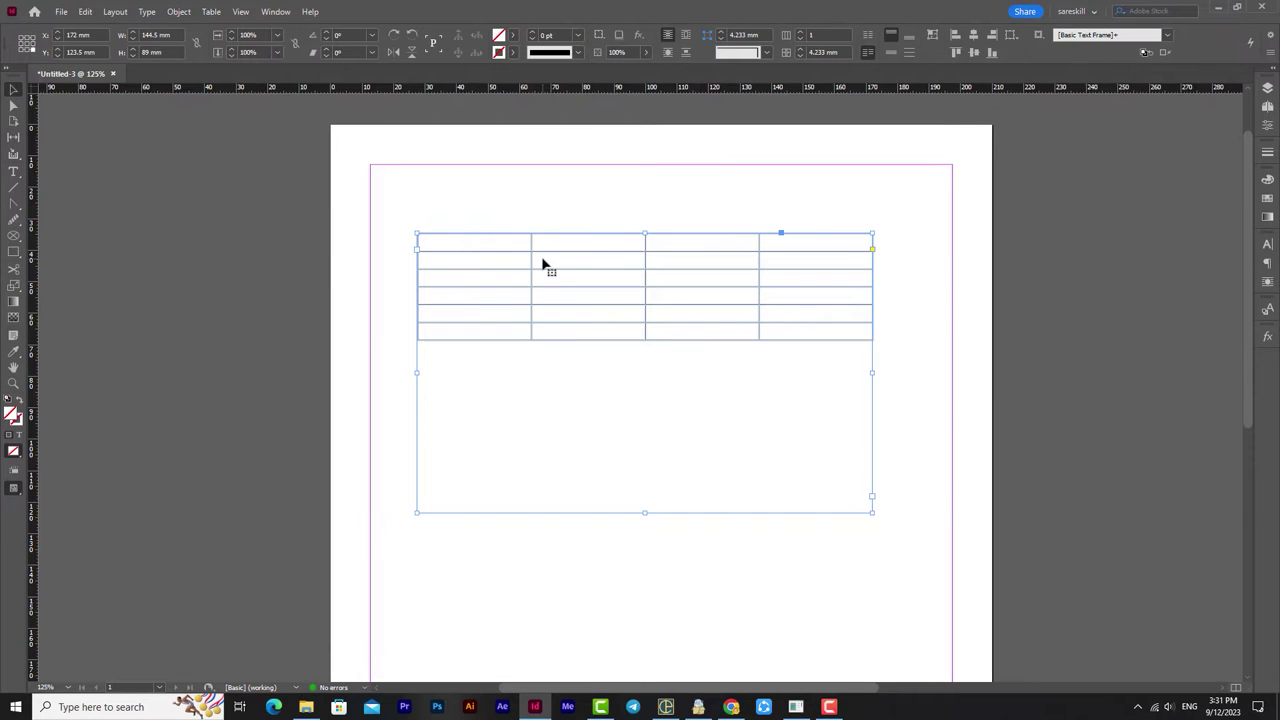
key("Delete")
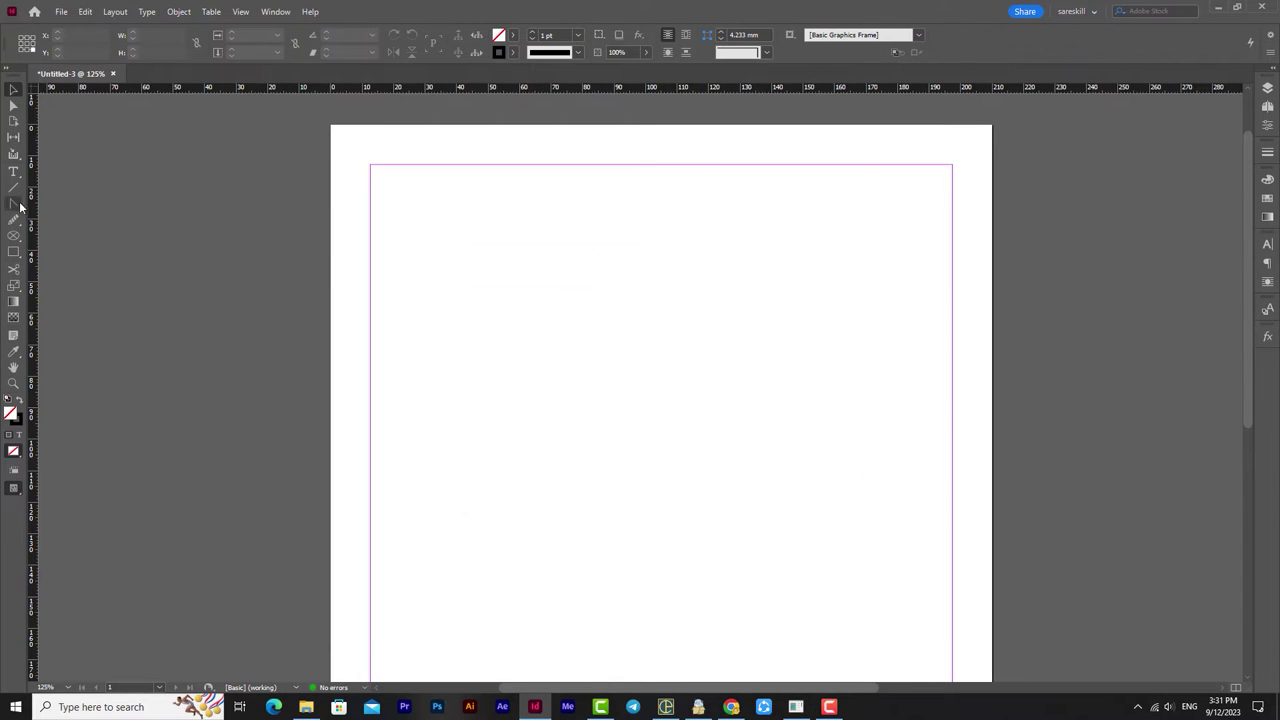
left_click(13, 171)
left_click_drag(403, 195, 911, 481)
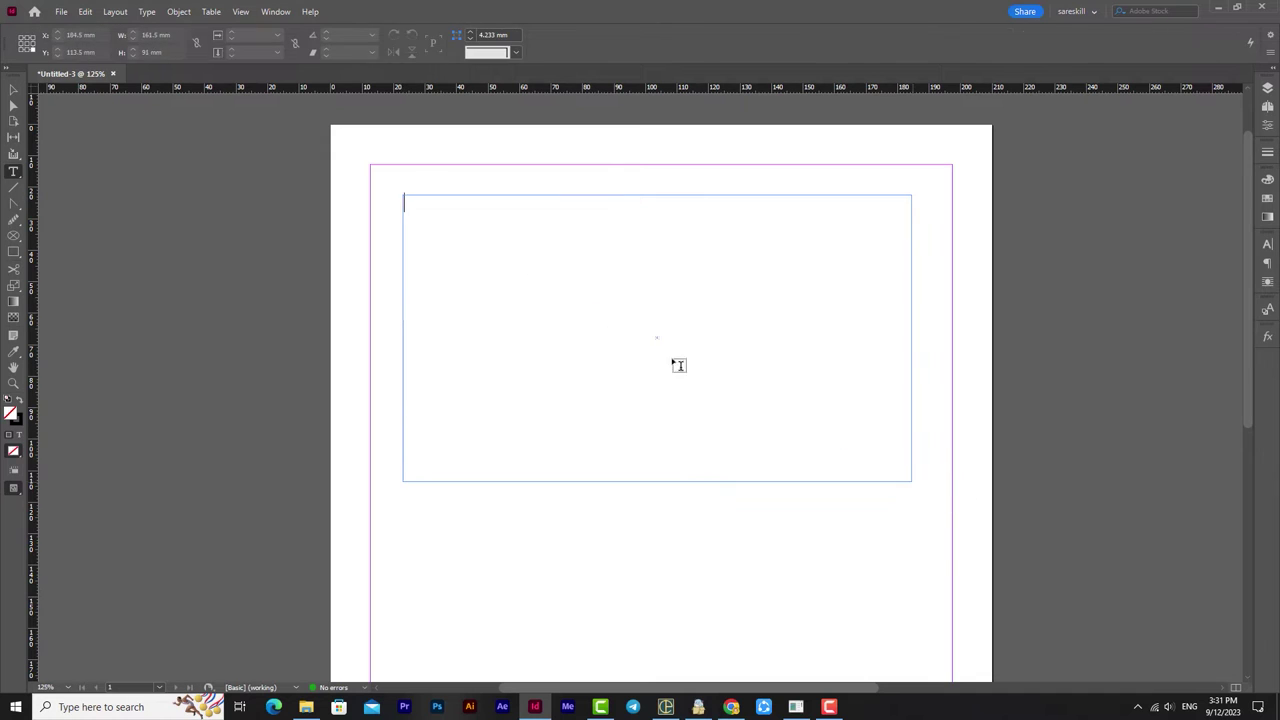
- Insert a table with 4 body rows, 4 columns and no header or footer rows into the new text frame
left_click(211, 11)
left_click(226, 28)
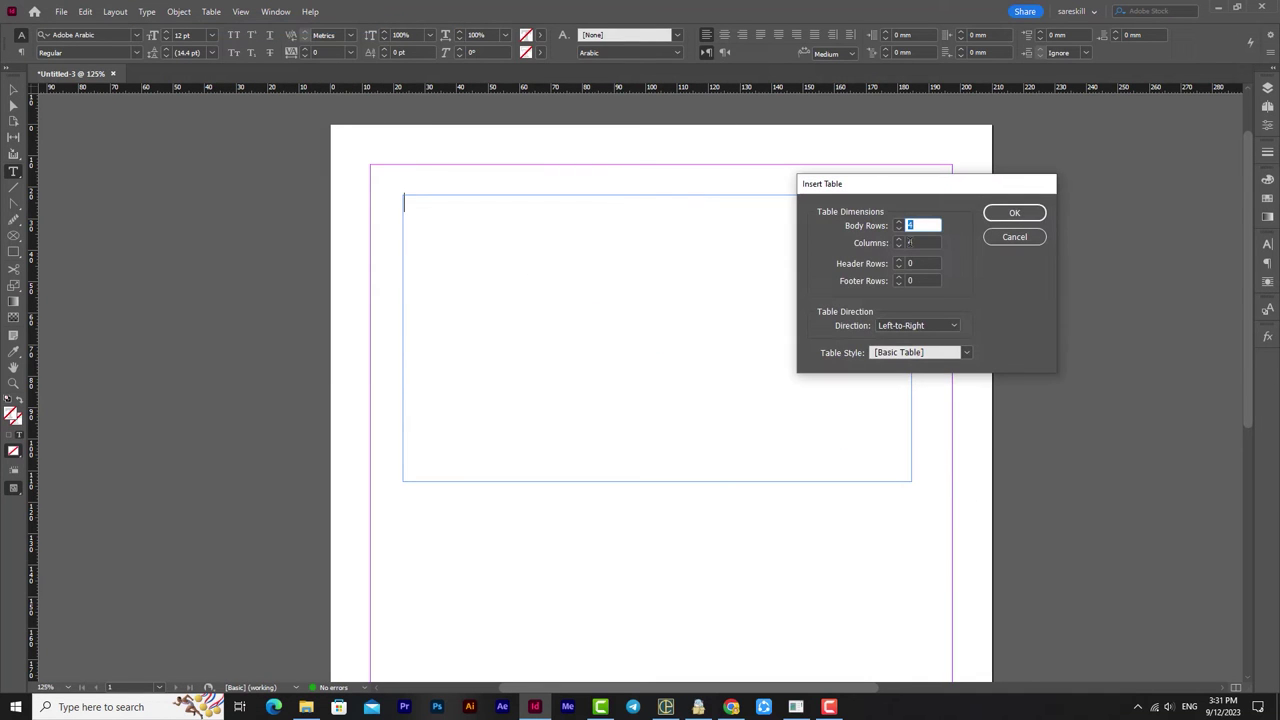
left_click(999, 215)
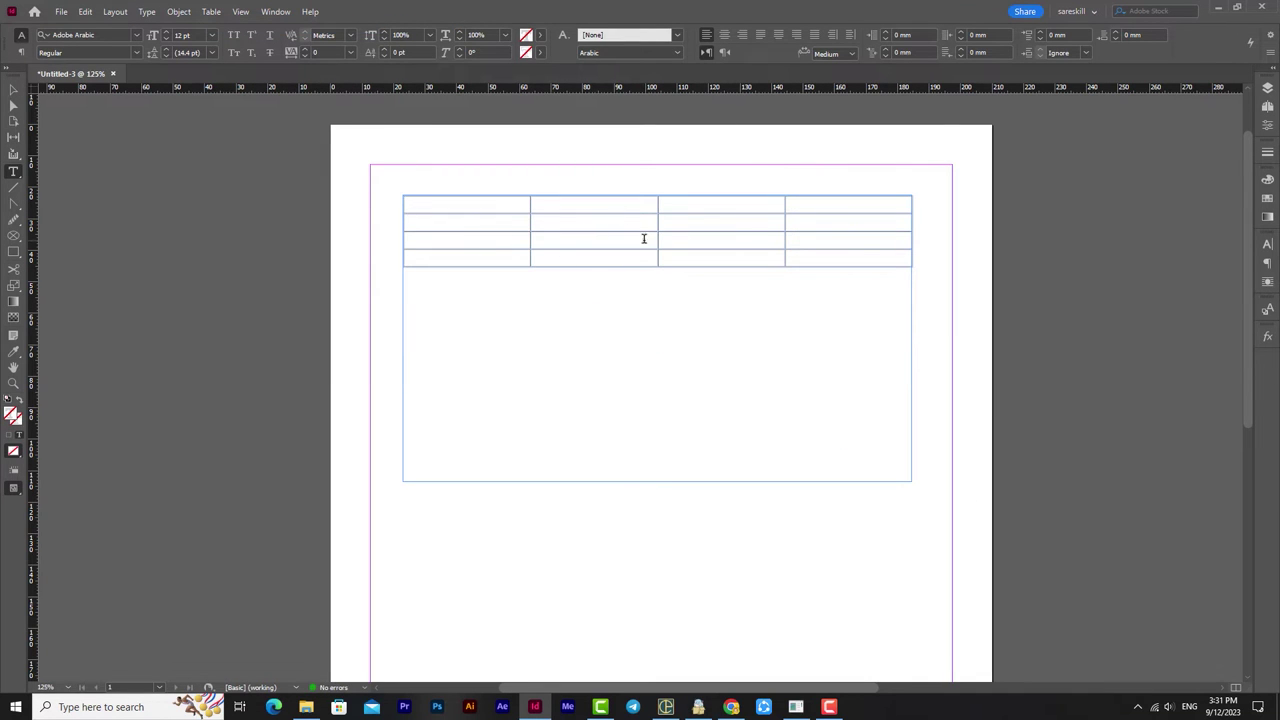
left_click(211, 12)
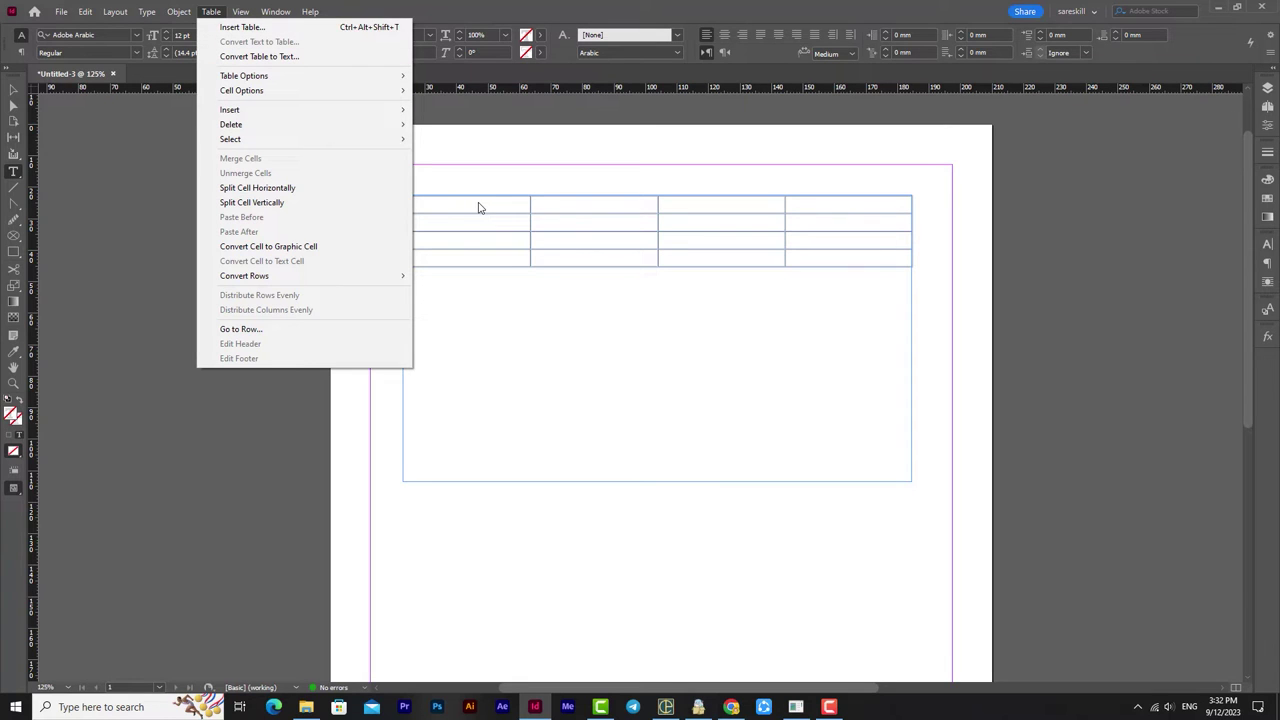
left_click(212, 12)
key("Escape")
- Draw a second text frame about 143 by 70.5 mm below the table's frame and enter "sare,skill,youtube" in it
scroll(536, 473, "down", 3)
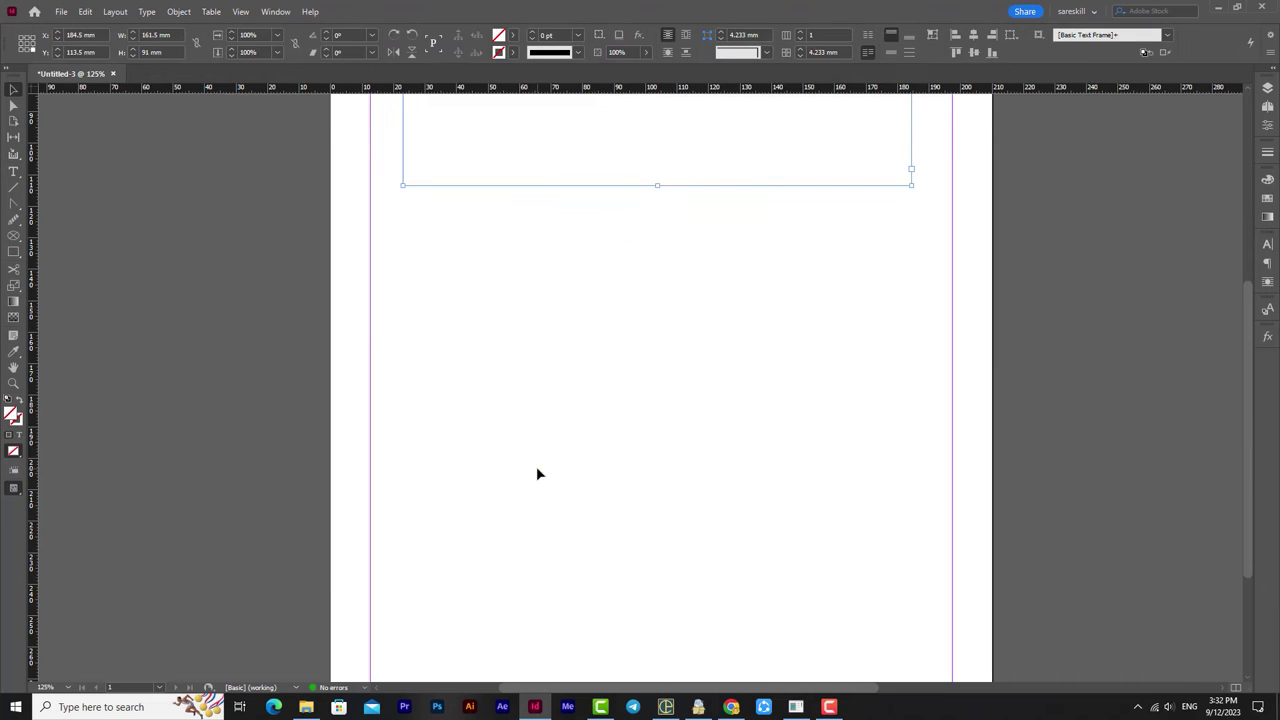
left_click(13, 171)
left_click_drag(428, 268, 878, 489)
type("sare,skill,")
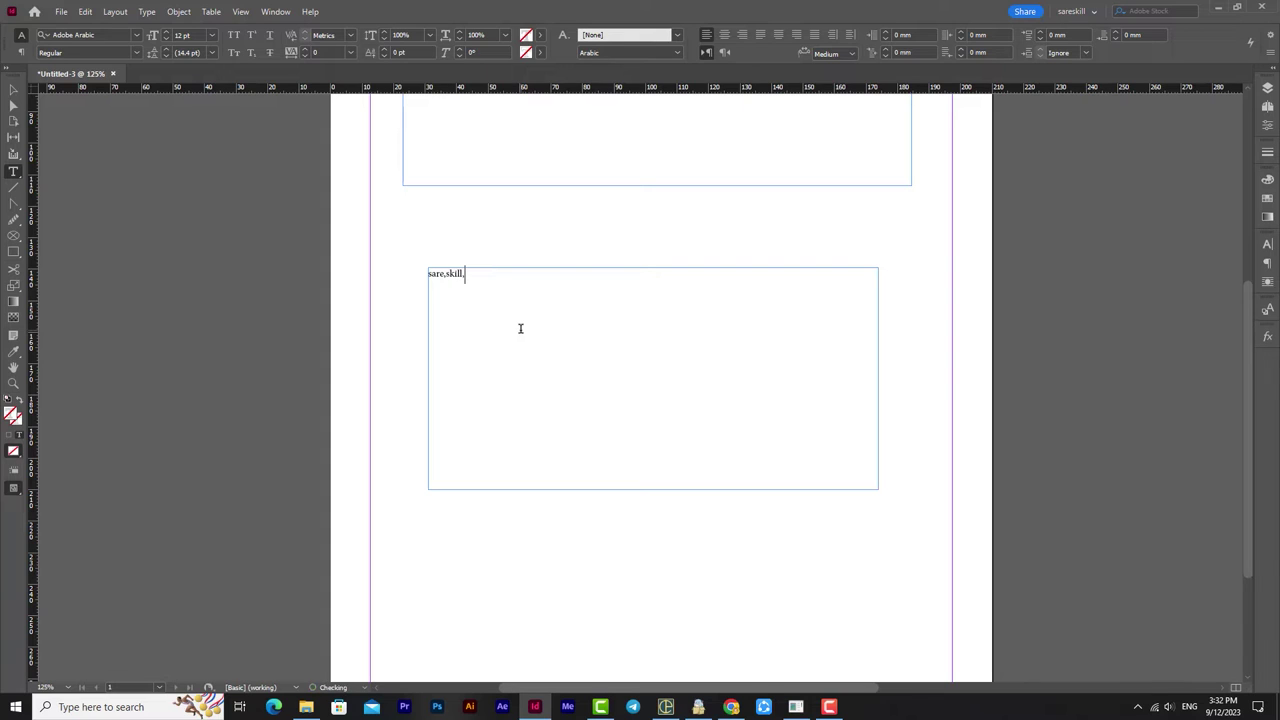
type("youtube")
- Set the font size of all text in the lower frame to 30 pt
key("ctrl+a")
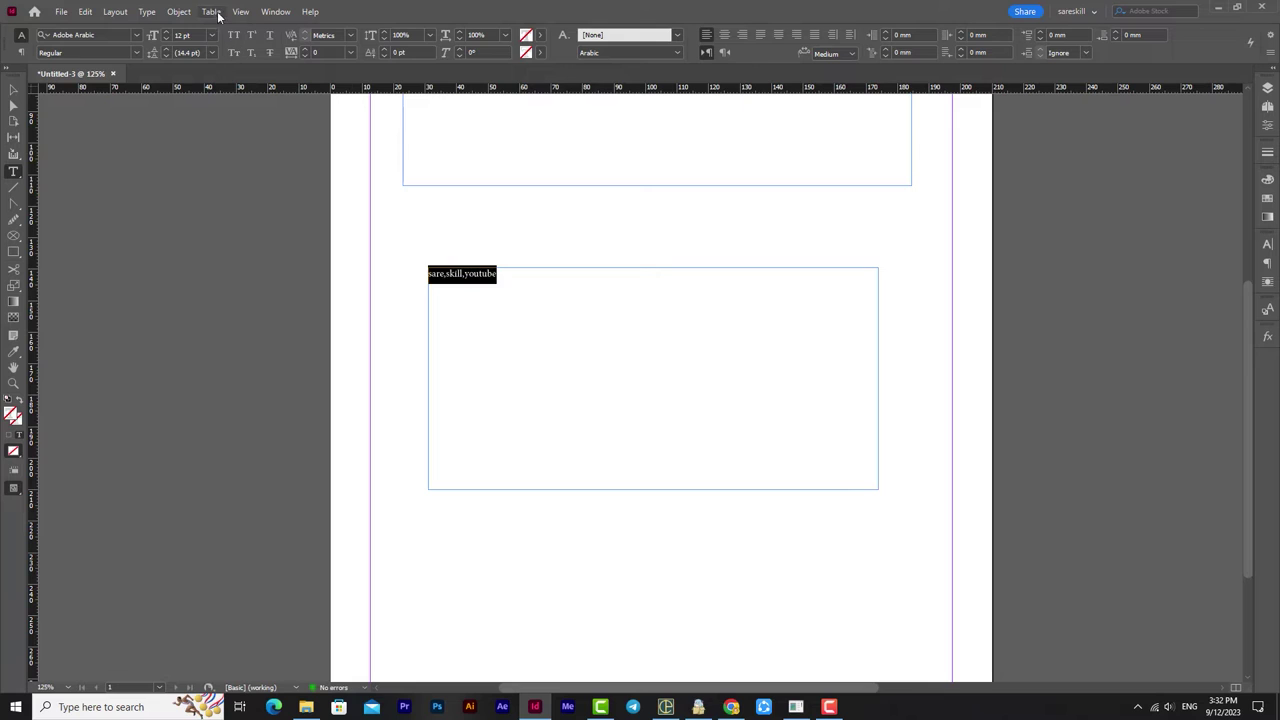
left_click(166, 32)
left_click(166, 32)
left_click(166, 32)
left_click(166, 32)
left_click(166, 32)
left_click(166, 32)
left_click(166, 32)
left_click(166, 32)
left_click(166, 32)
left_click(166, 32)
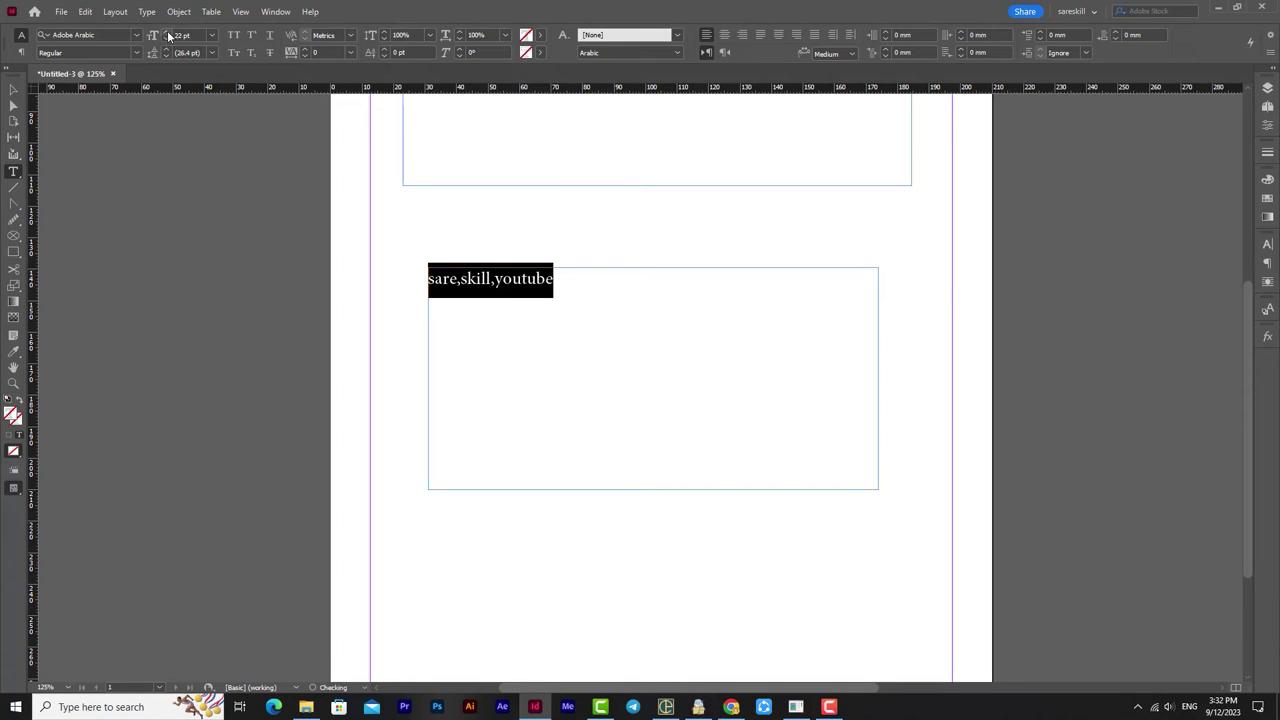
double_click(184, 35)
type("30")
key("Return")
left_click(531, 287)
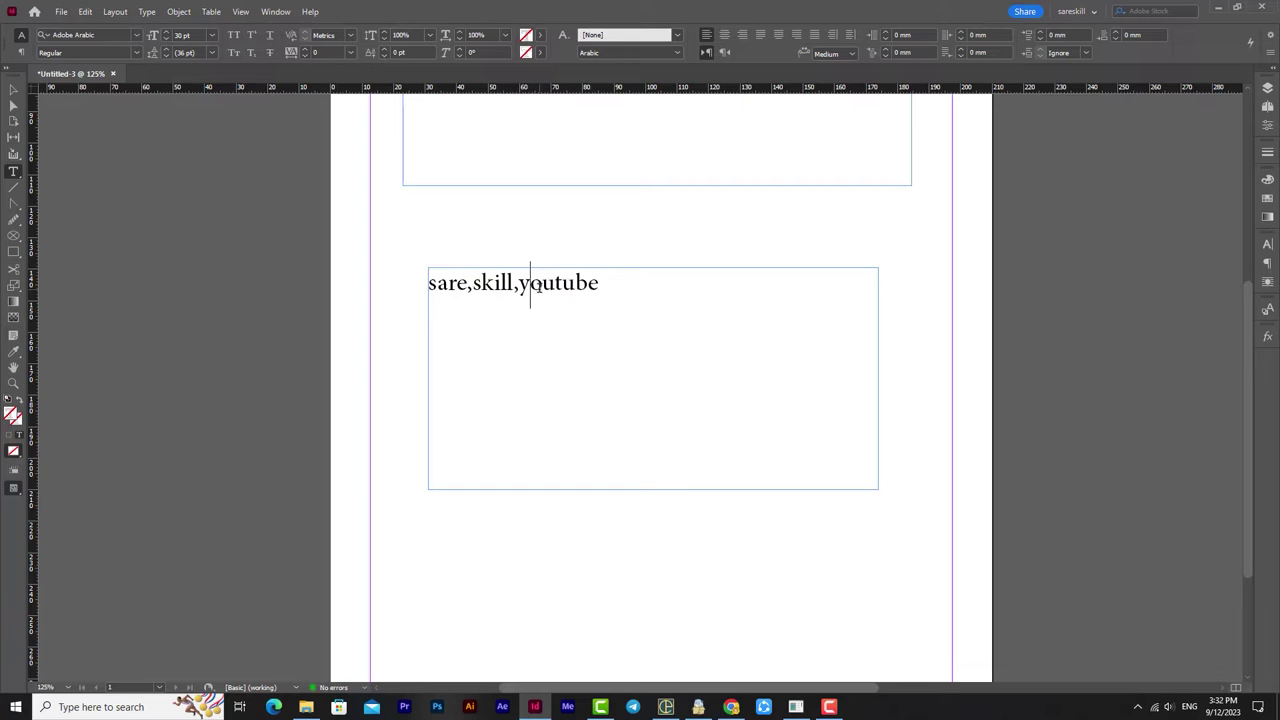
- Add the words "graphic", "indesign" and "photoshop" on separate lines below the comma-separated line
left_click(467, 287)
double_click(517, 287)
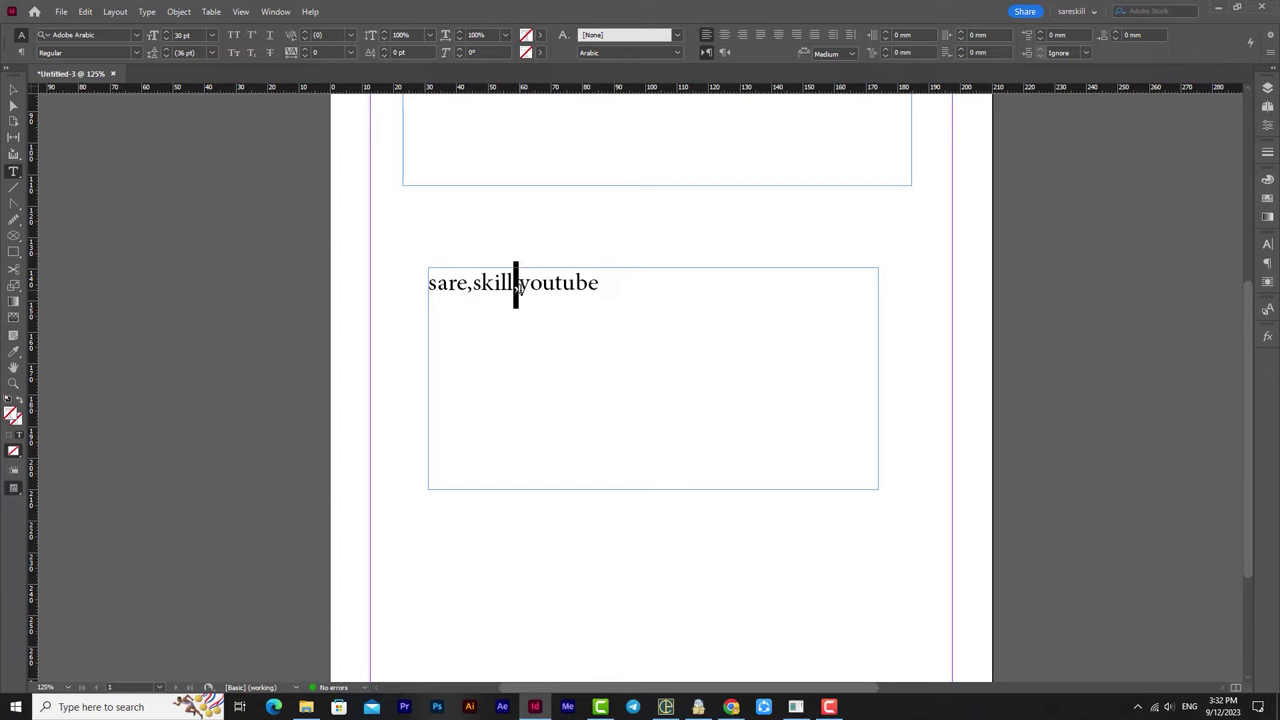
left_click(596, 285)
key("Return")
type("graphic")
key("Return")
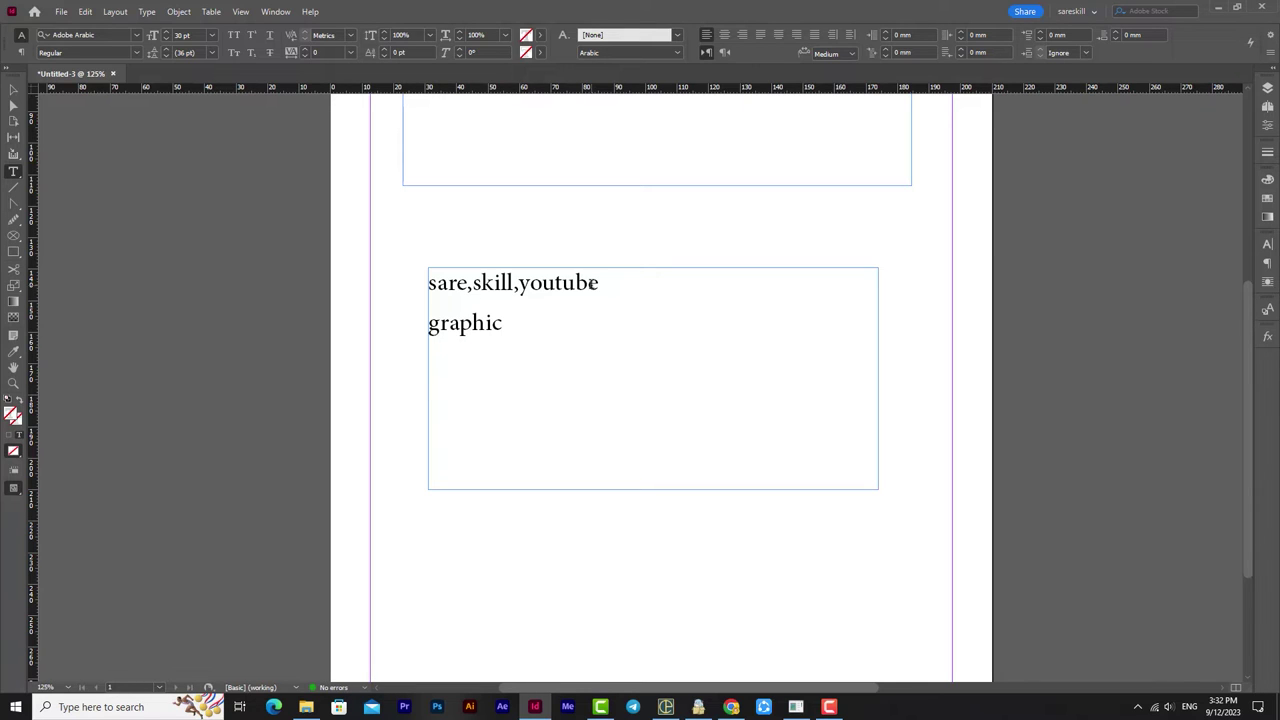
type("indesign")
key("Return")
type("photo")
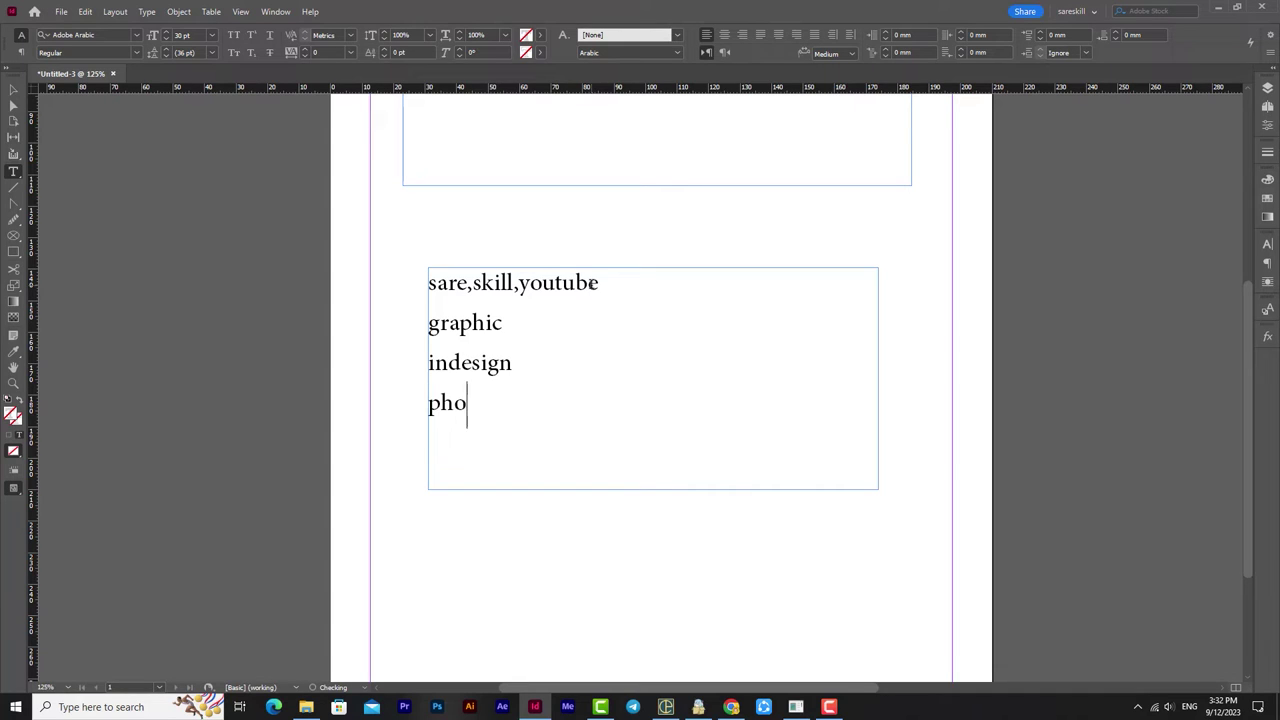
type("shop")
- Select all text in the lower frame and examine the separator options of Convert Text to Table, without converting
left_click(515, 284)
key("Right")
key("Right")
key("ctrl+a")
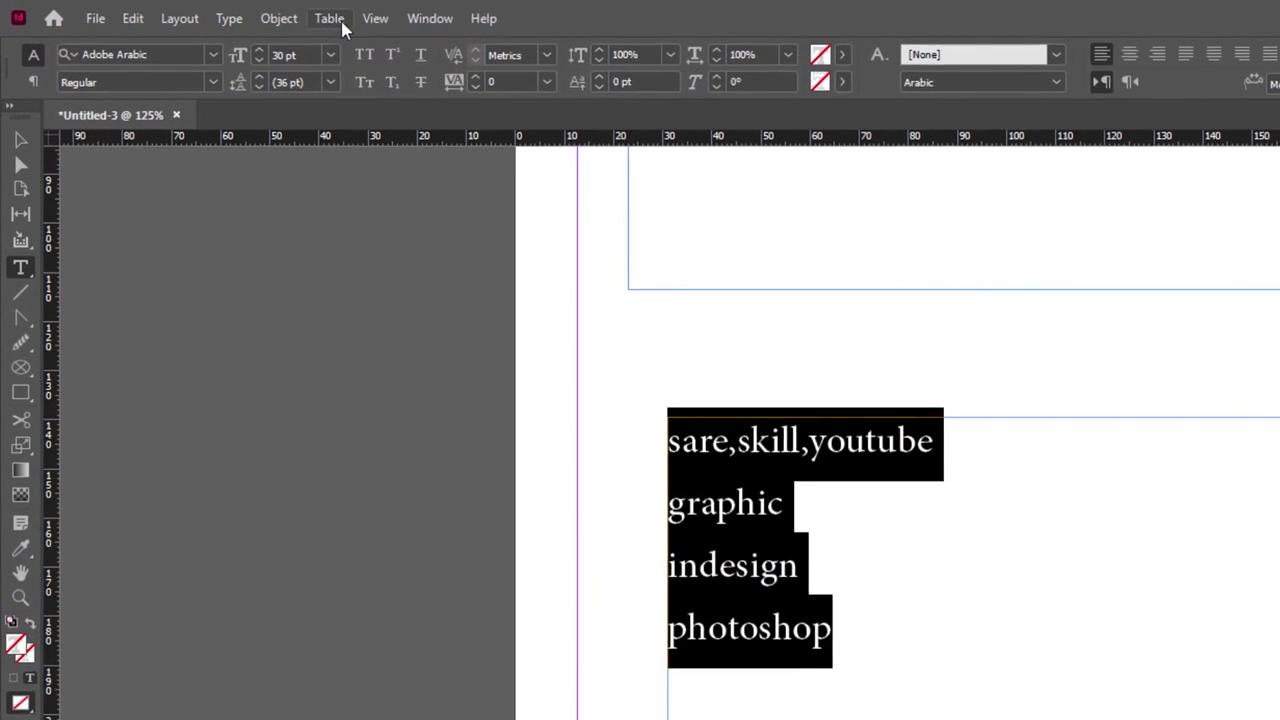
left_click(211, 11)
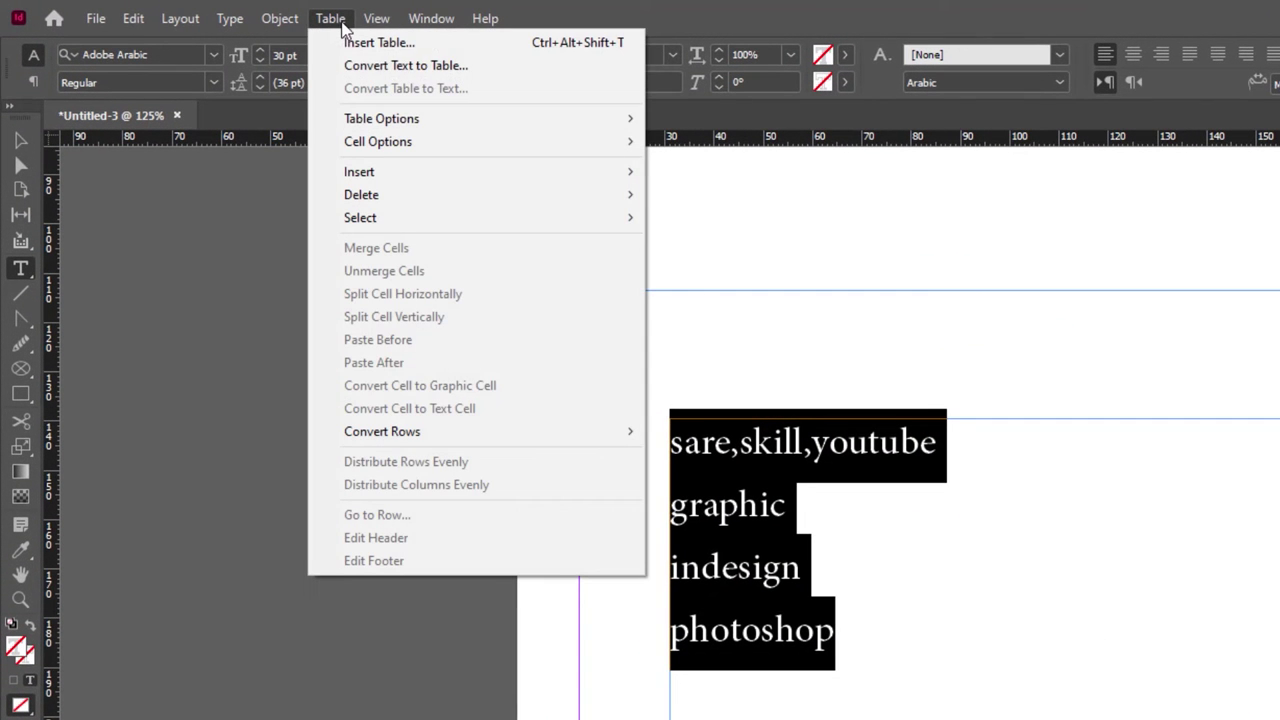
left_click(426, 68)
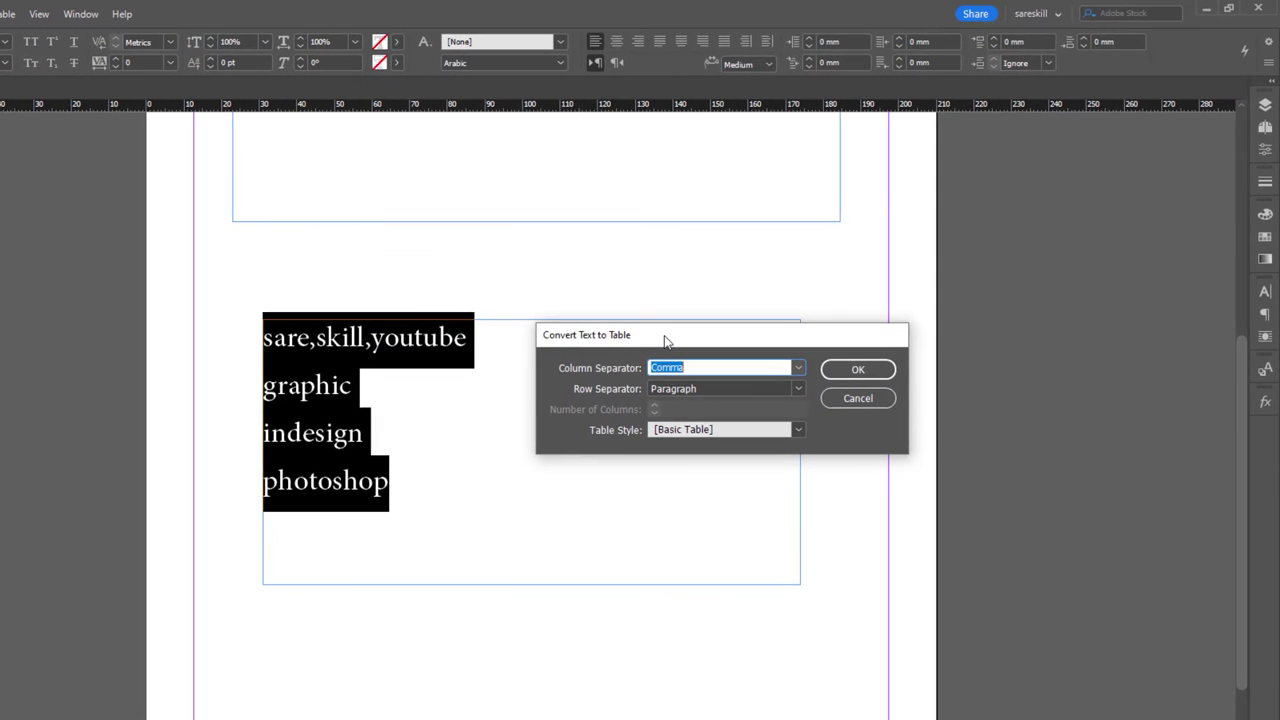
left_click_drag(647, 325, 648, 252)
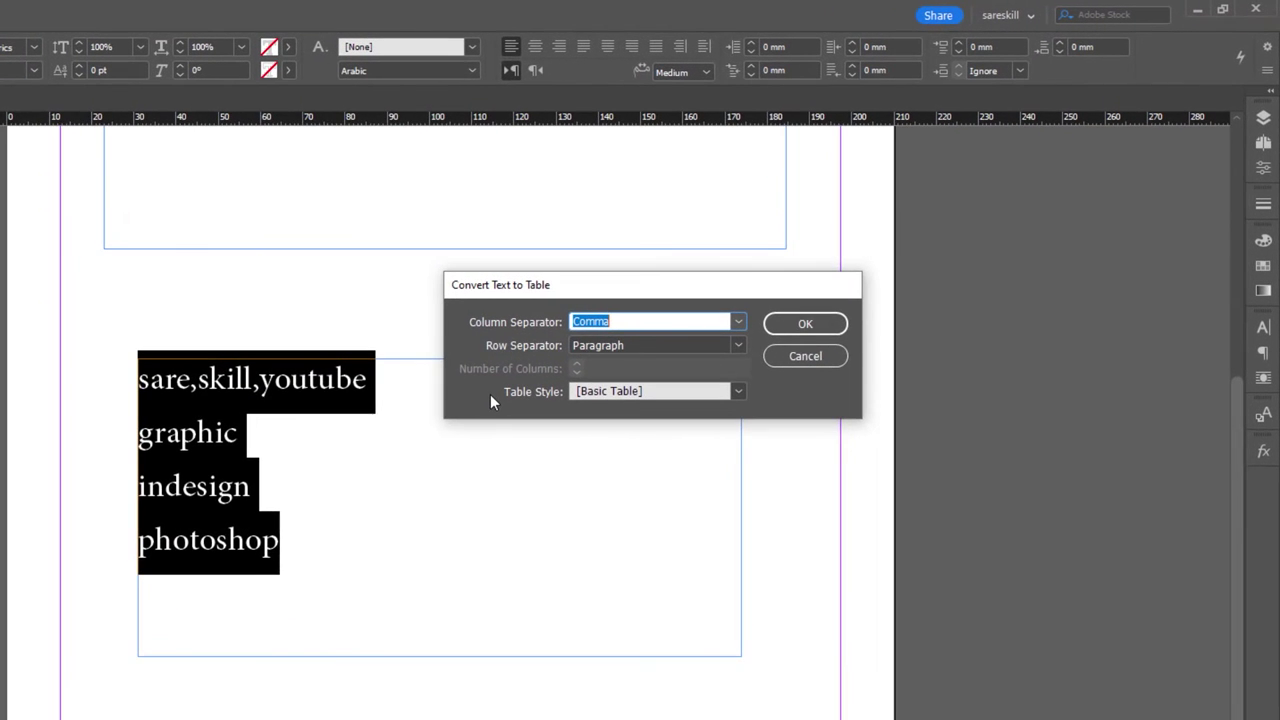
key("Tab")
left_click(734, 349)
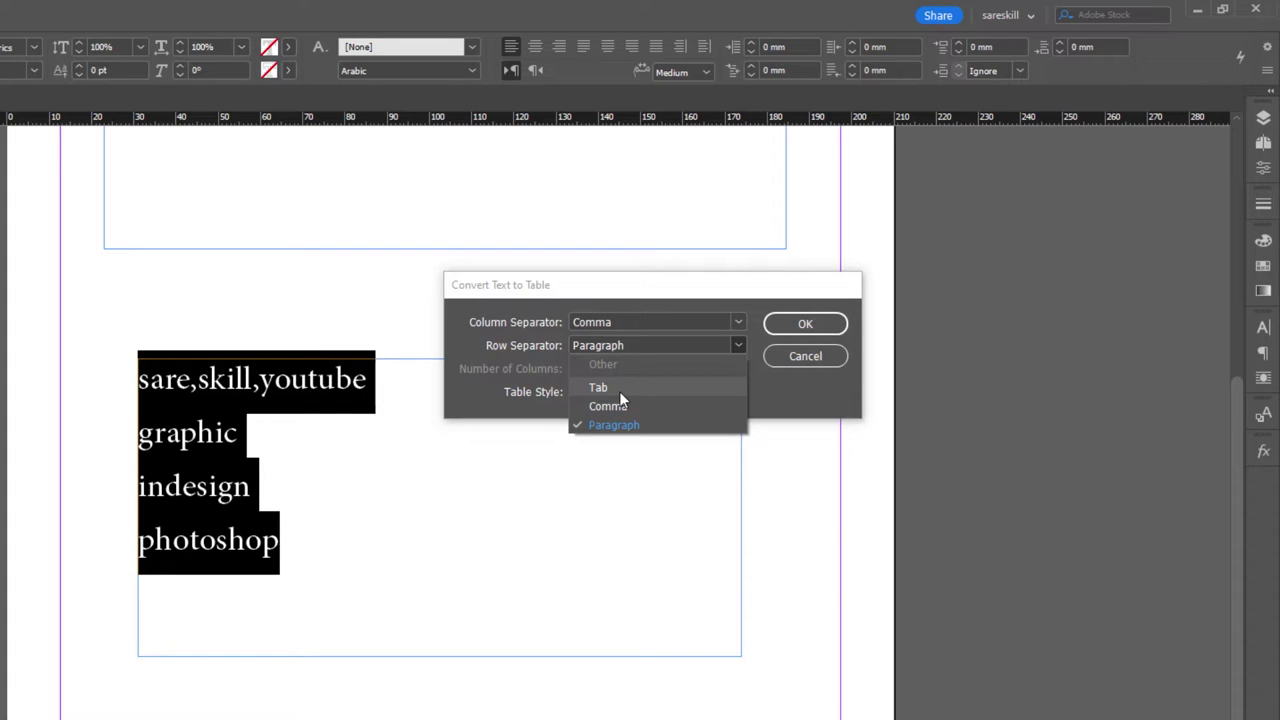
left_click(621, 321)
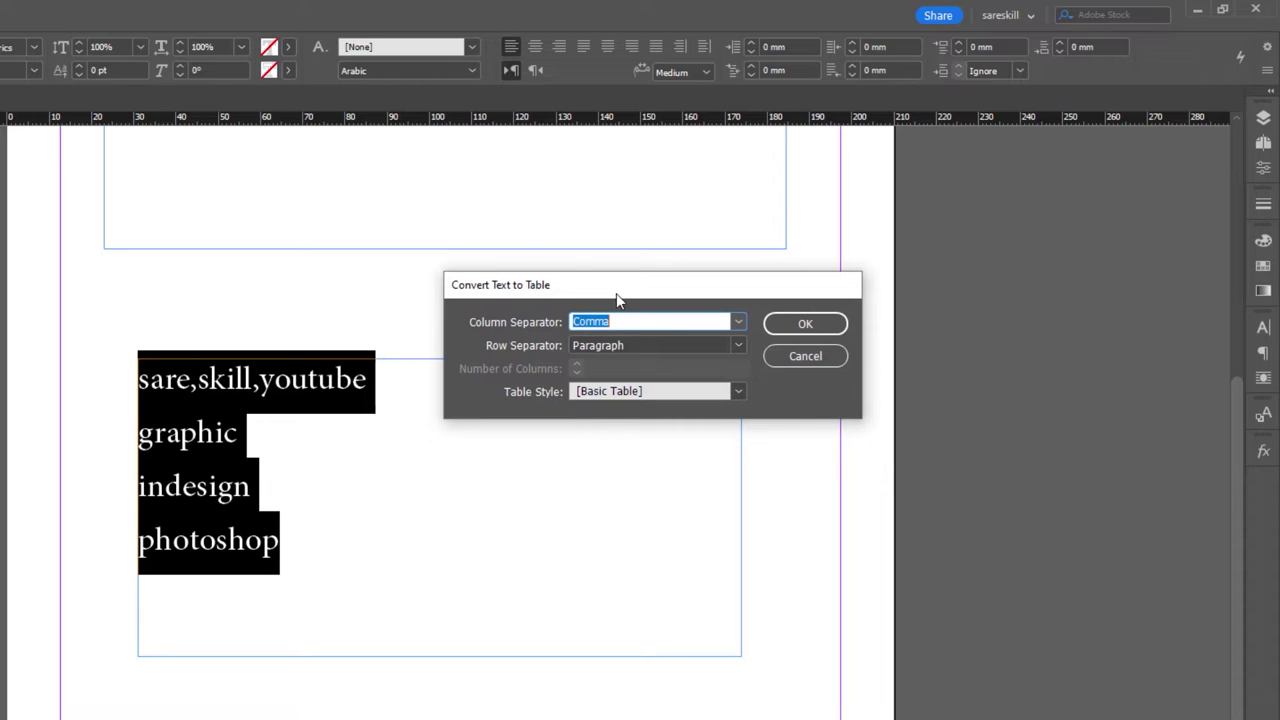
left_click(805, 357)
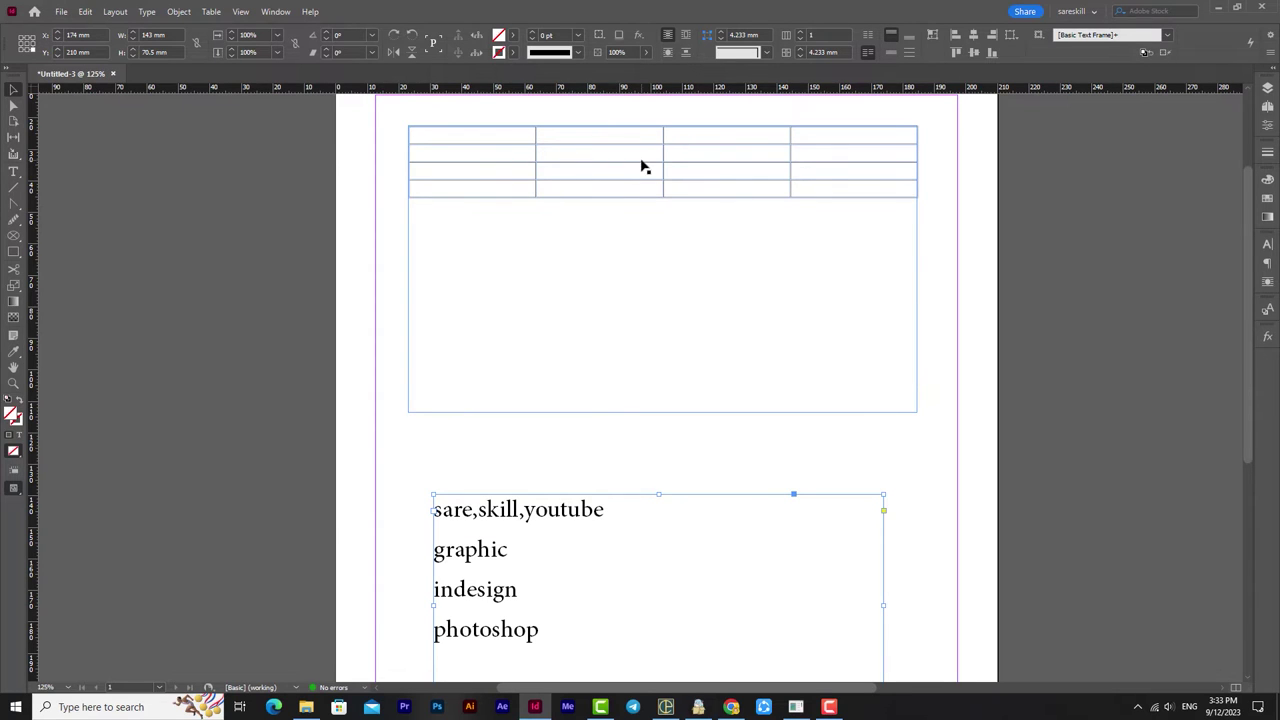
- Enter "sare" in the second cell of the upper table's first row
left_click(13, 172)
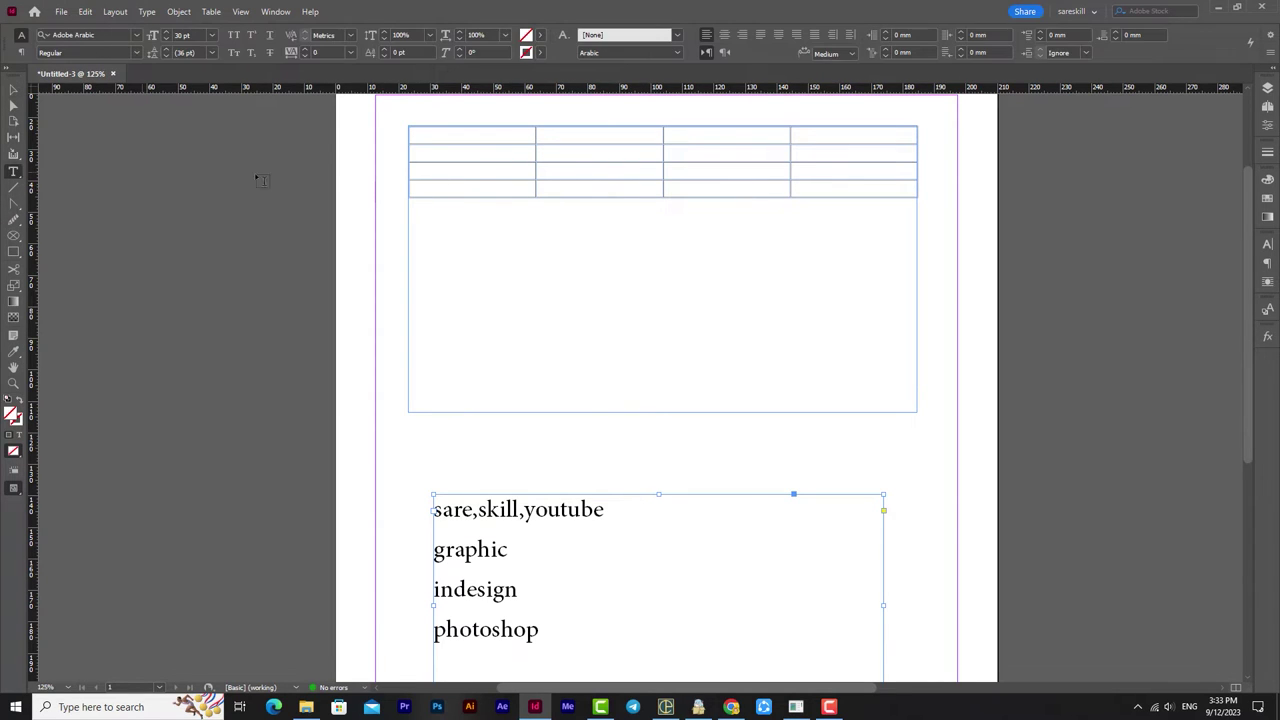
left_click(582, 136)
type("sare")
key("Escape")
- Select all the text in the lower frame, from "sare,skill,youtube" to "photoshop"
scroll(751, 591, "down", 3)
left_click(507, 448)
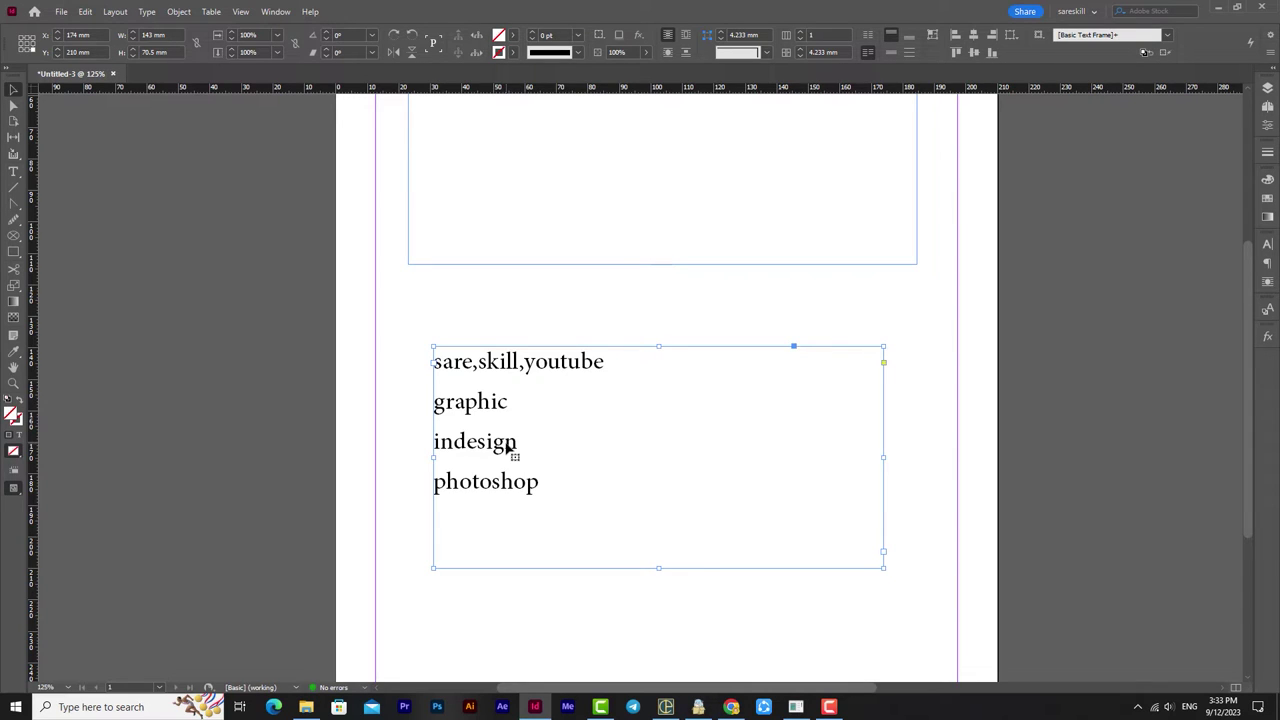
double_click(496, 443)
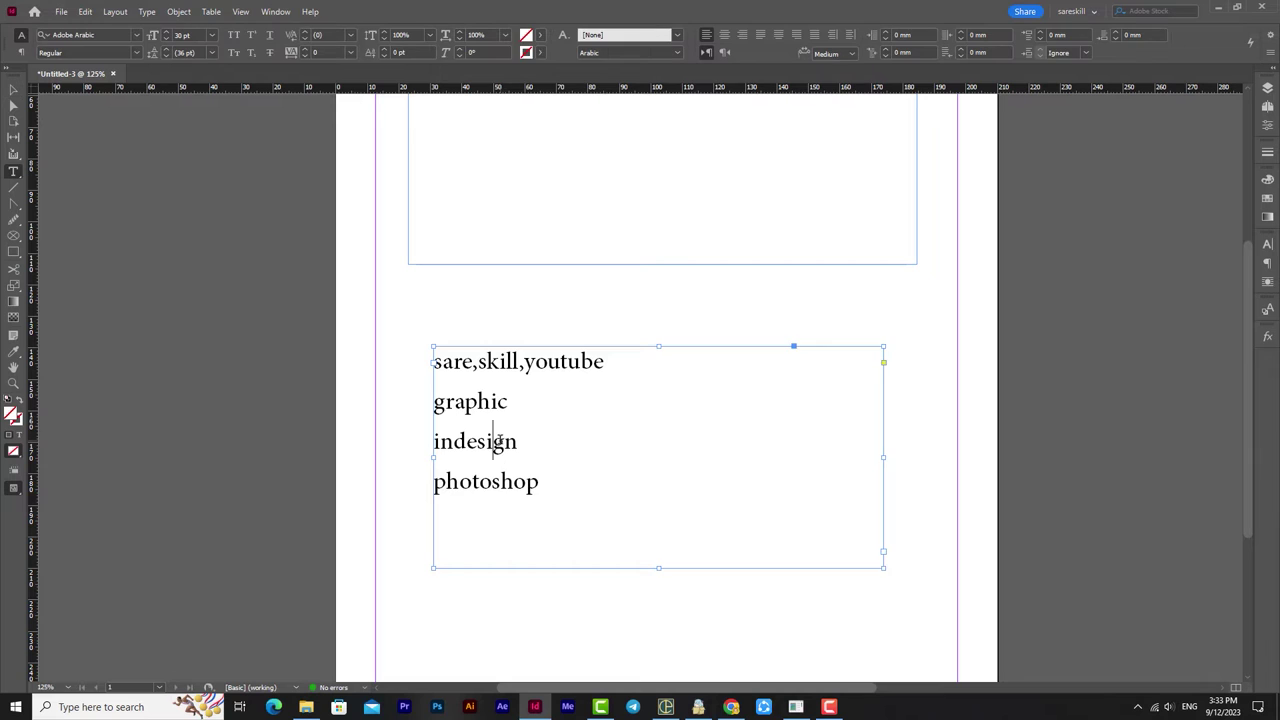
key("ctrl+a")
- Convert the selected text to a table with Comma as column separator and Paragraph as row separator, in the [Basic Table] style
left_click(211, 12)
left_click(258, 42)
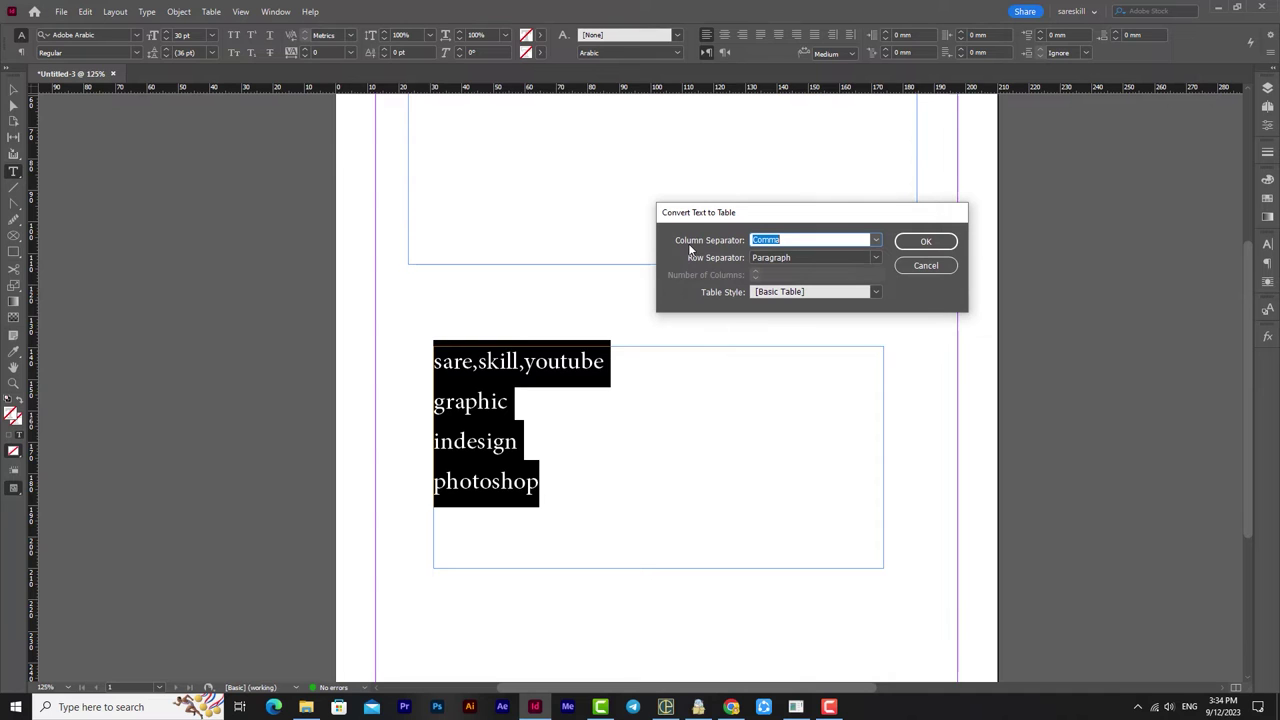
left_click(876, 240)
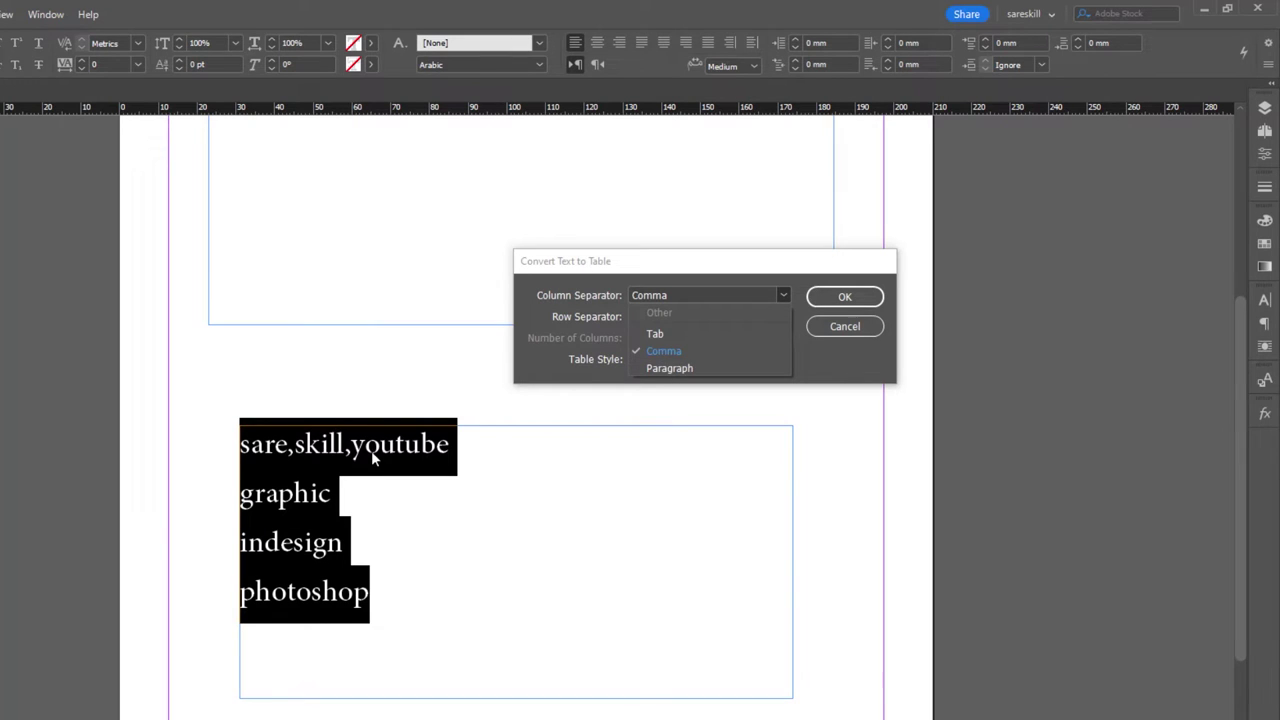
left_click(681, 354)
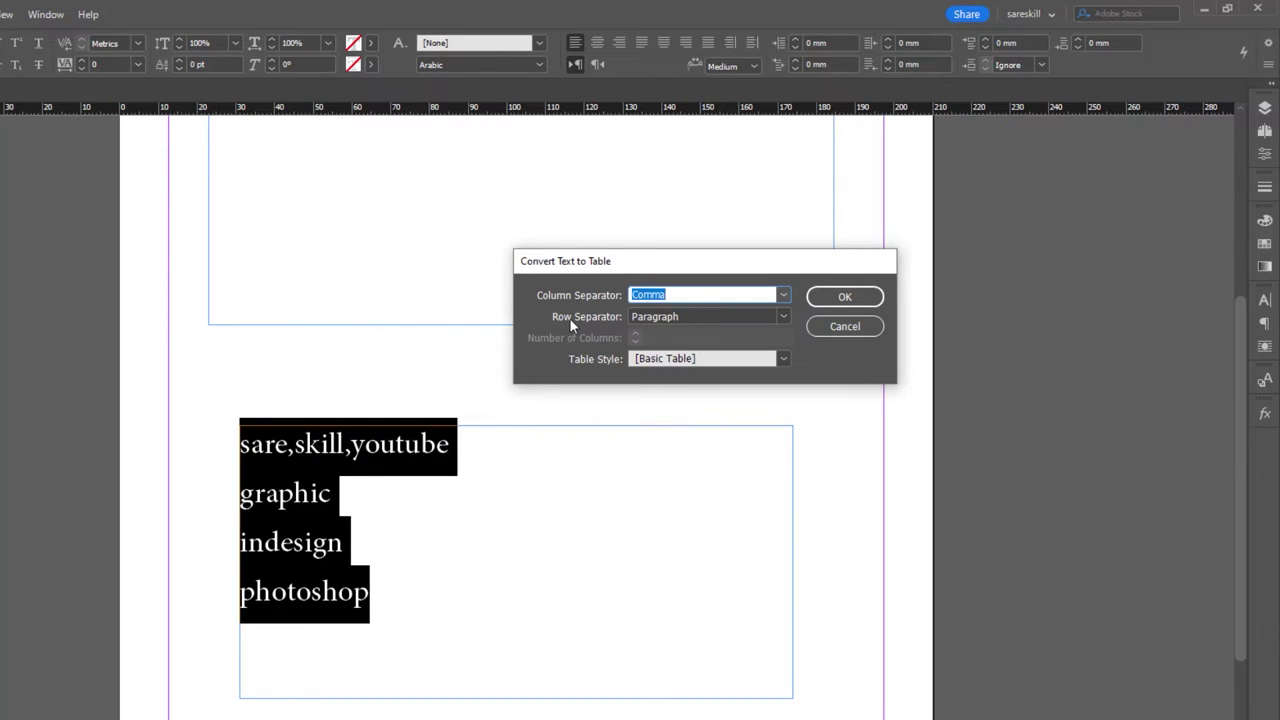
left_click(766, 316)
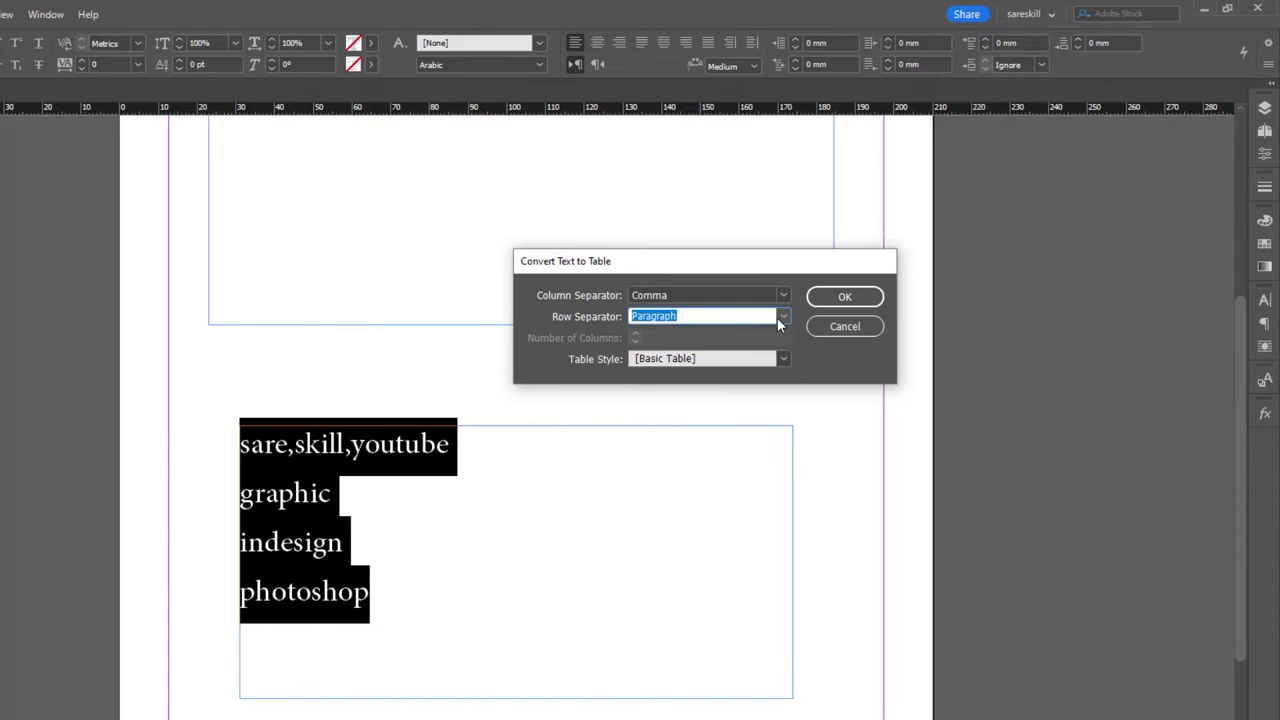
left_click(777, 317)
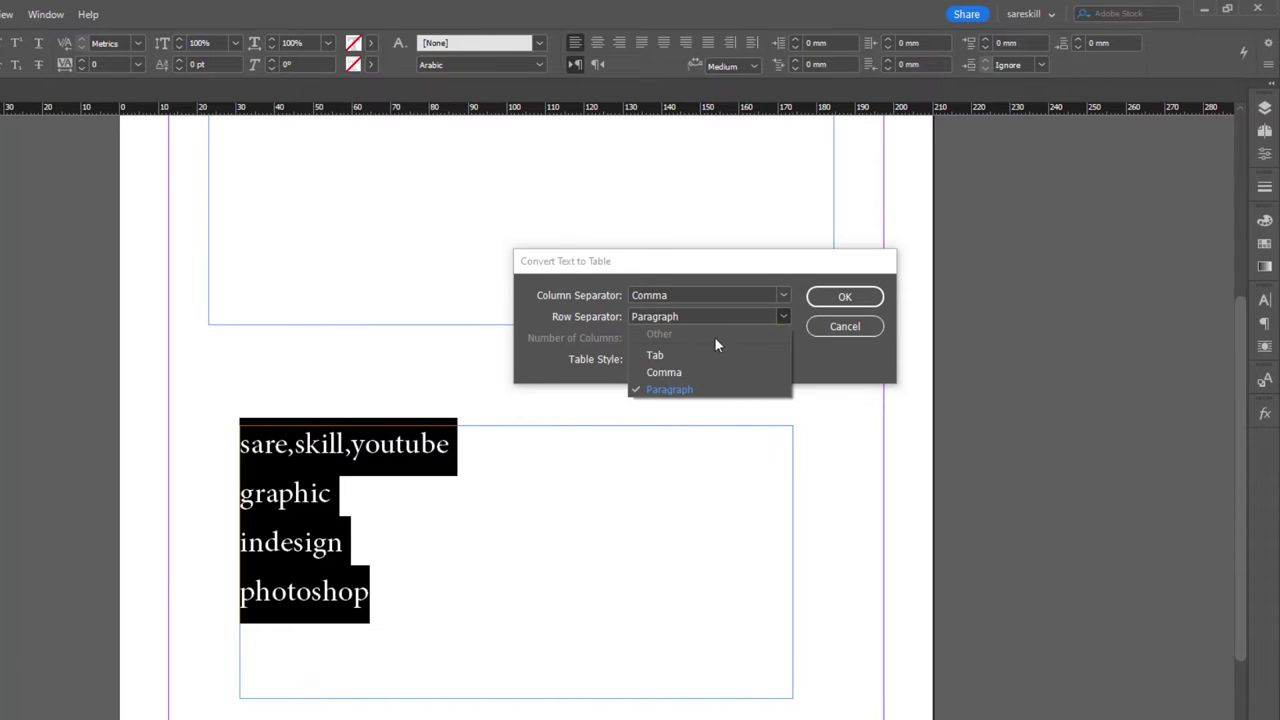
left_click(664, 401)
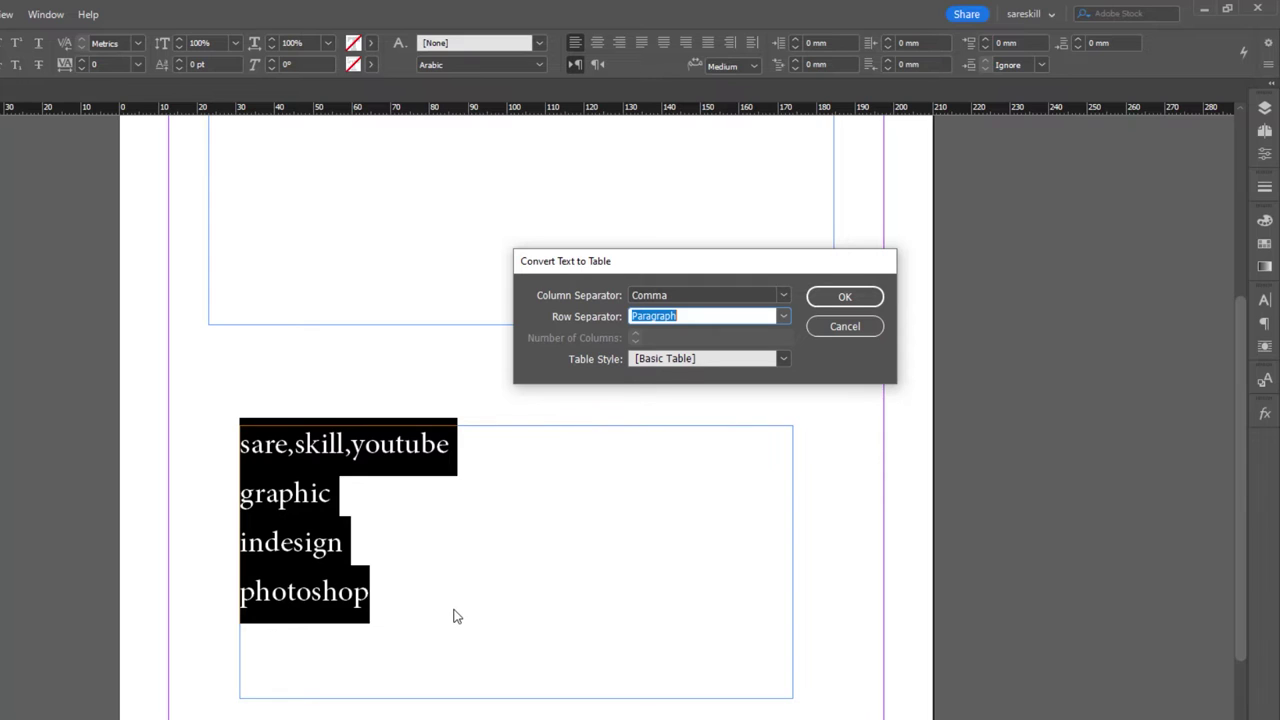
left_click(784, 296)
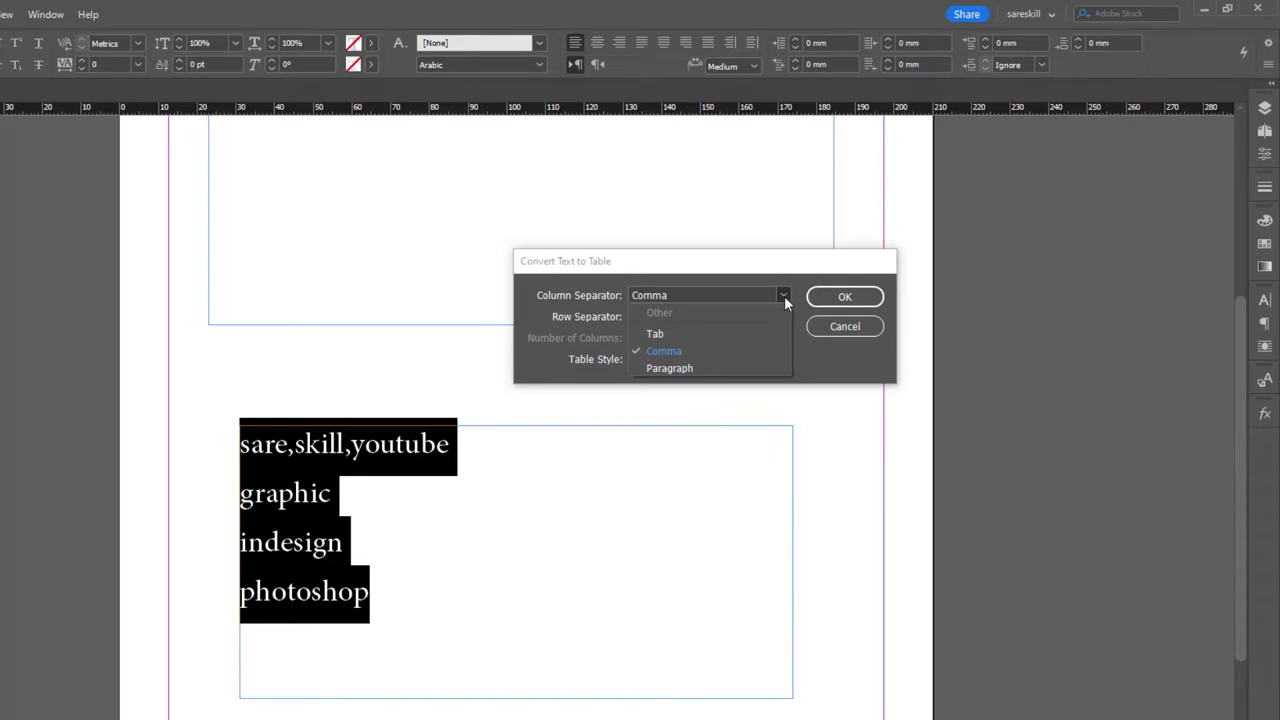
left_click(676, 353)
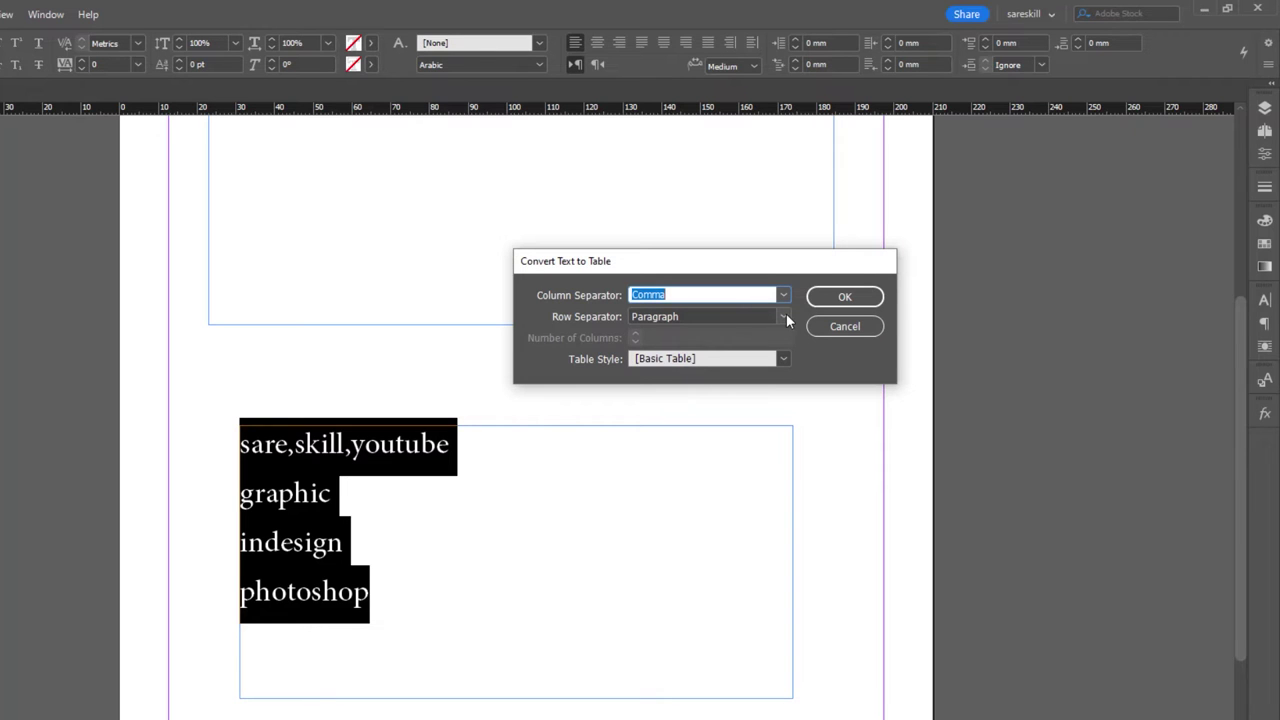
left_click(866, 300)
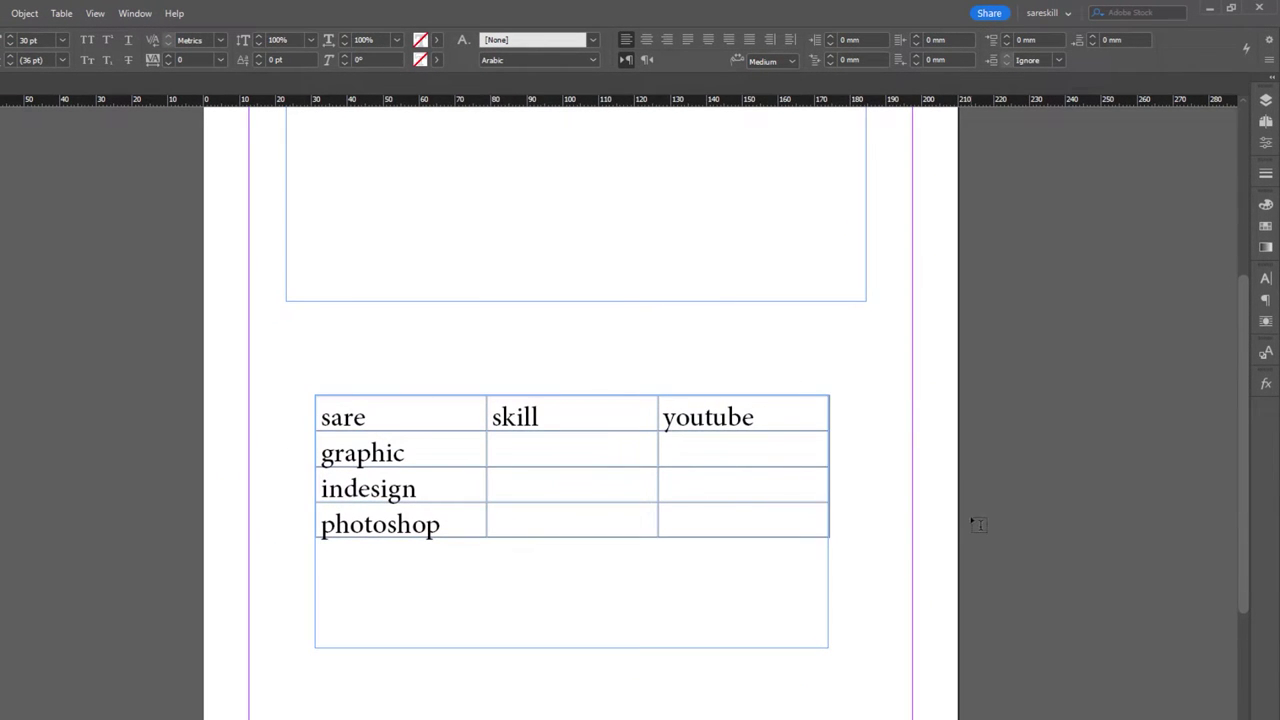
- Undo the text-to-table conversion in the lower frame
left_click(835, 527)
key("Left")
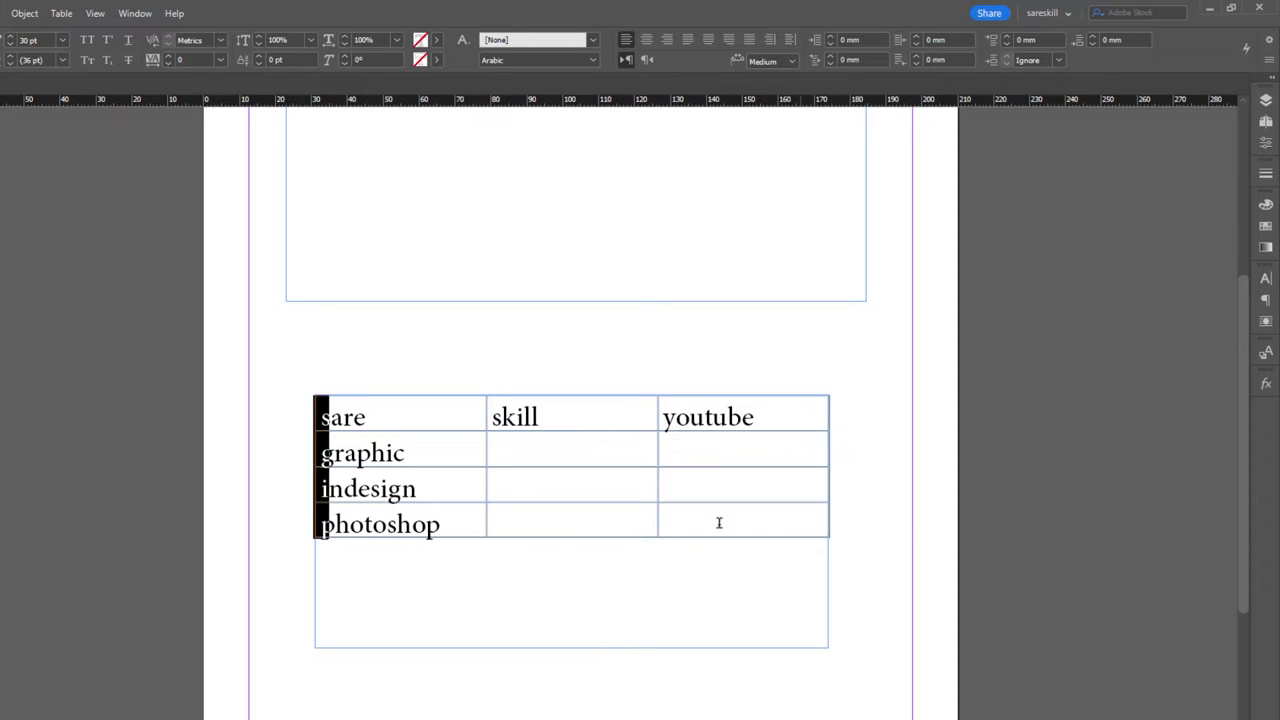
key("ctrl+z")
- Convert the selected text to a table with Paragraph as column separator and Comma as row separator
left_click(61, 13)
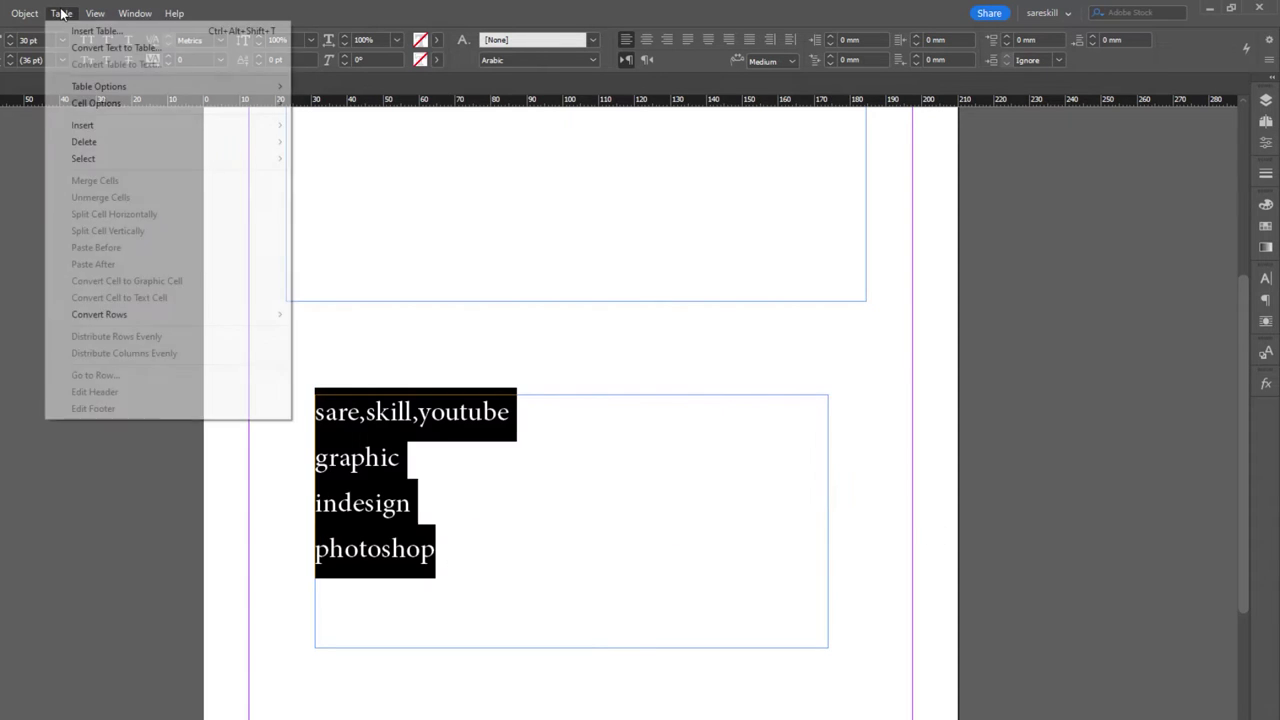
left_click(87, 48)
left_click(818, 274)
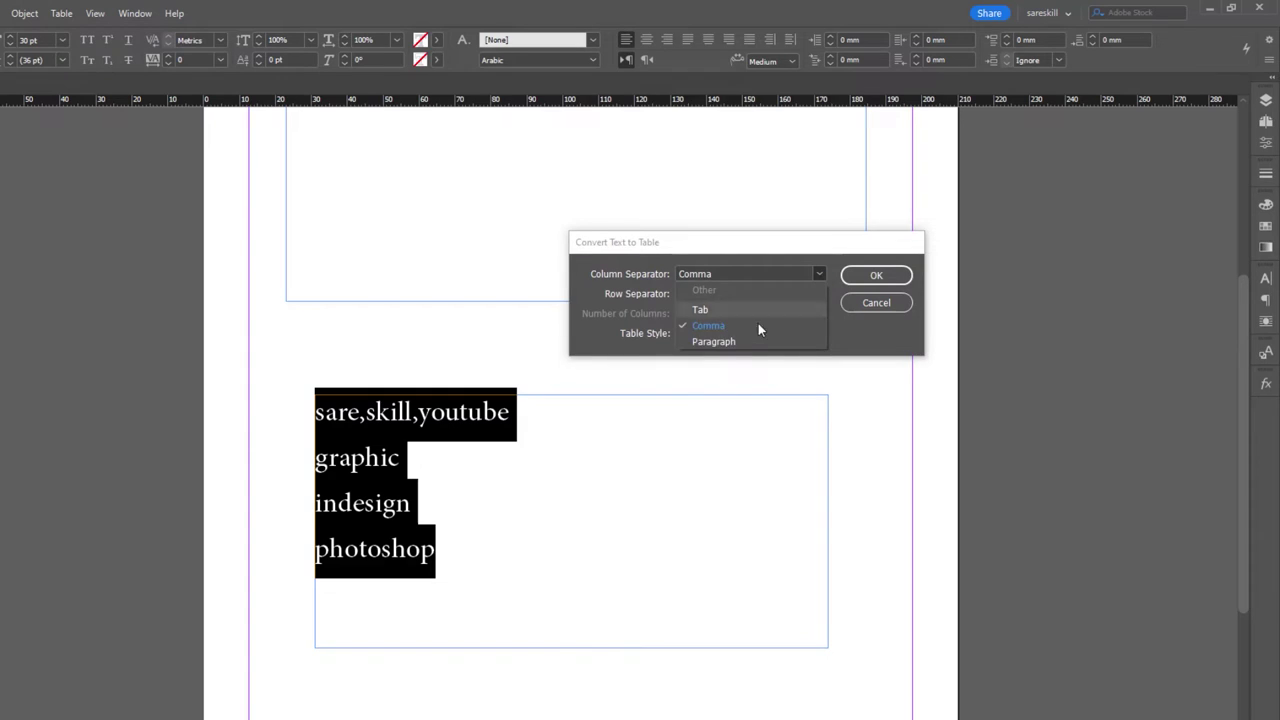
left_click(714, 342)
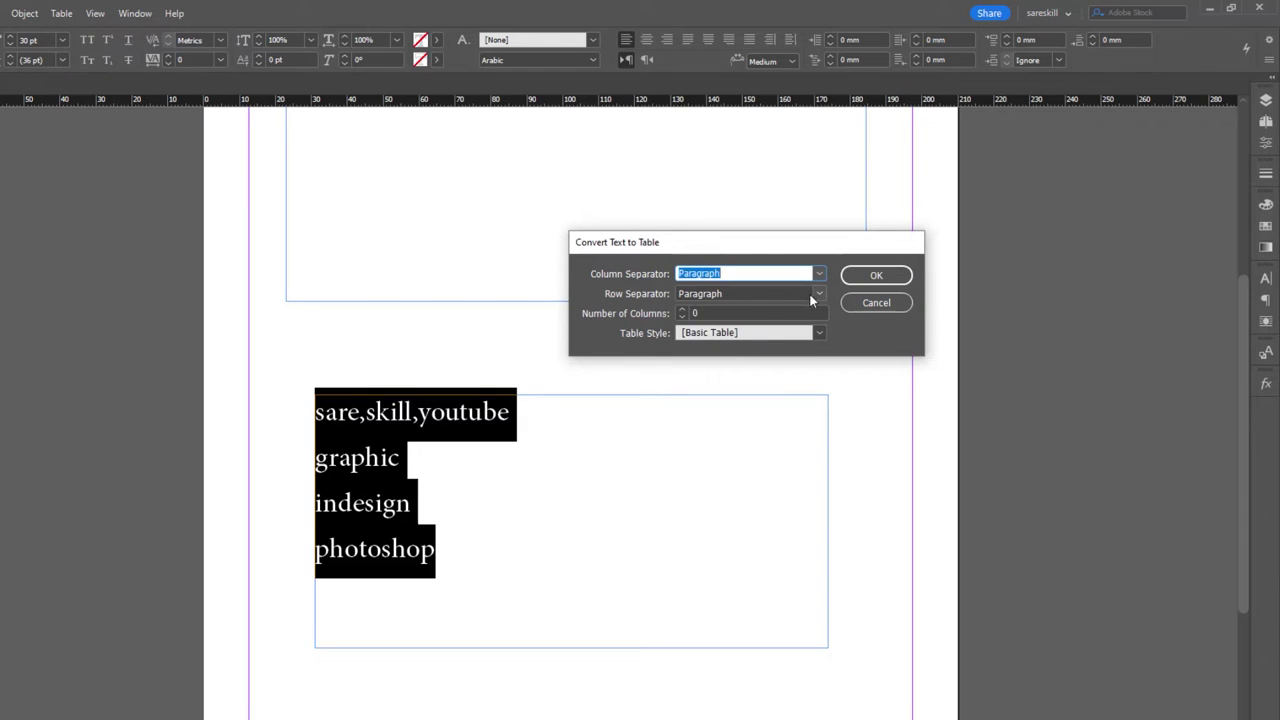
left_click(817, 294)
left_click(729, 340)
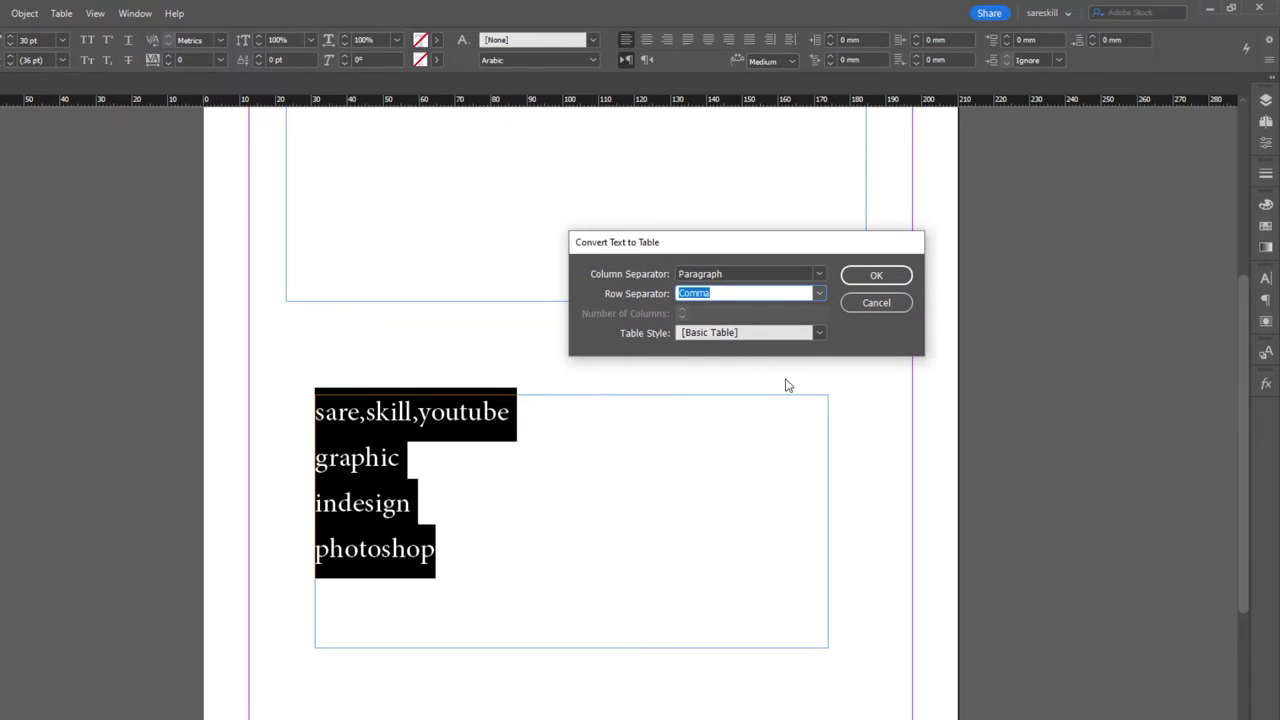
left_click(877, 276)
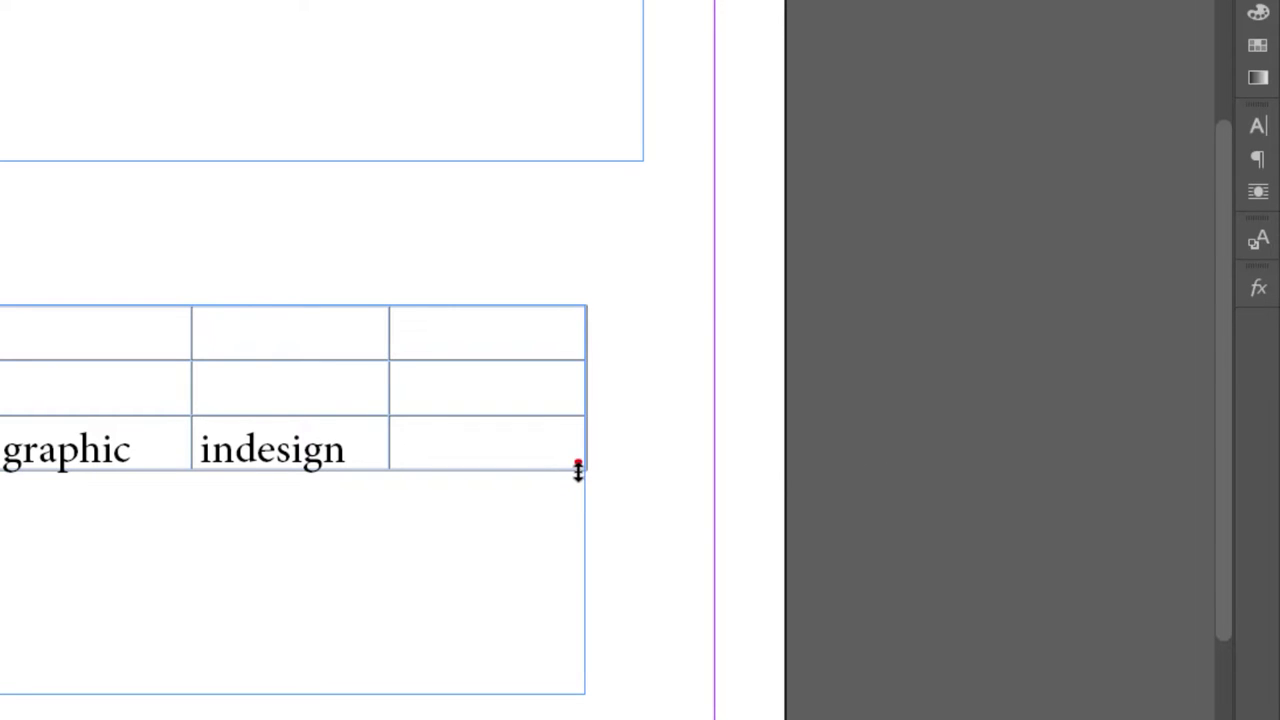
- Try different heights for the lower table's last row and different widths for its last column, undoing the enlargements
left_click_drag(578, 470, 560, 608)
key("ctrl+z")
key("ctrl+z")
mouse_move(581, 446)
left_mouse_down()
mouse_move(607, 446)
mouse_move(572, 449)
left_mouse_up()
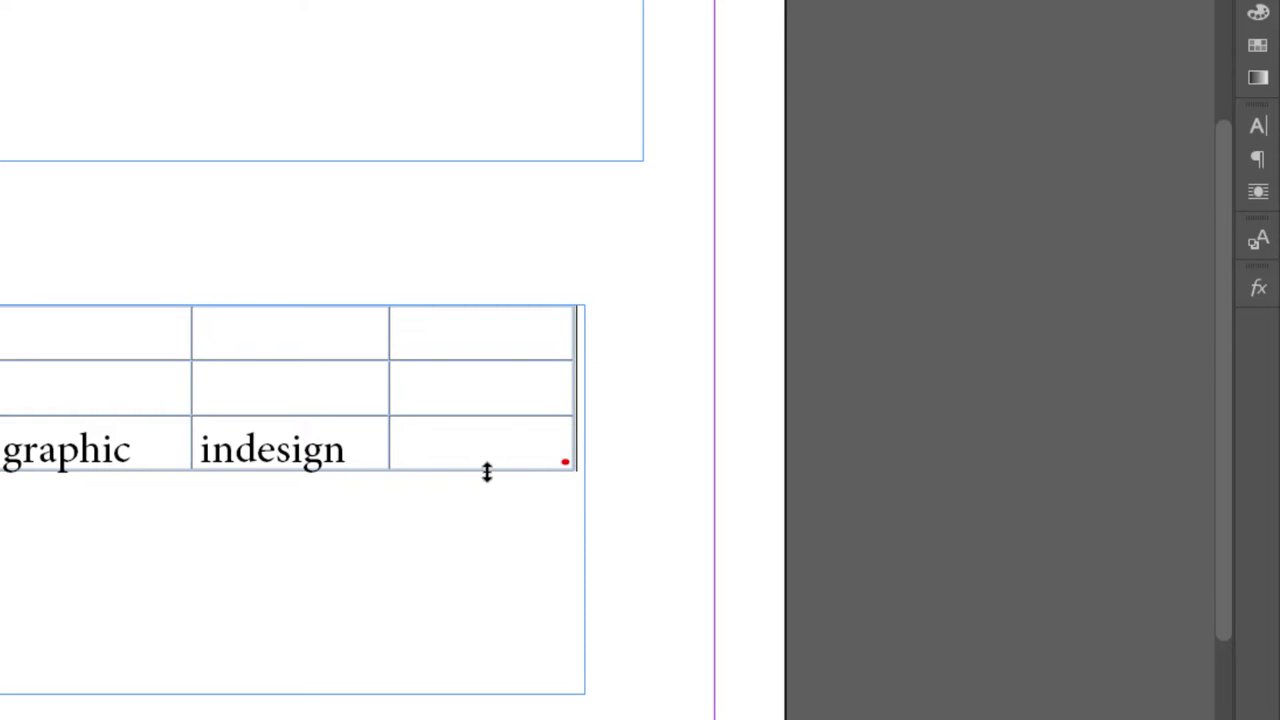
left_click_drag(486, 469, 489, 600)
key("ctrl+z")
left_click_drag(631, 450, 706, 457)
key("ctrl+z")
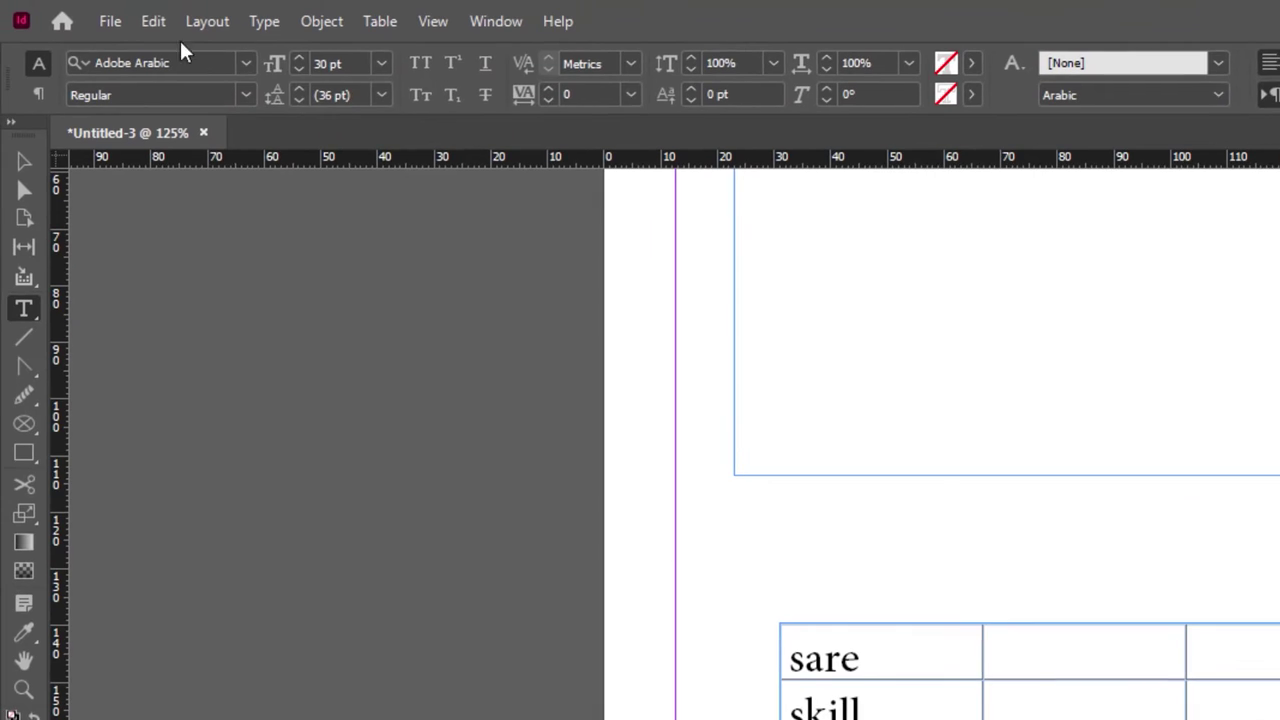
- Open the lower table's text in the Story Editor, examine its overset content, and return to the layout
left_click(152, 24)
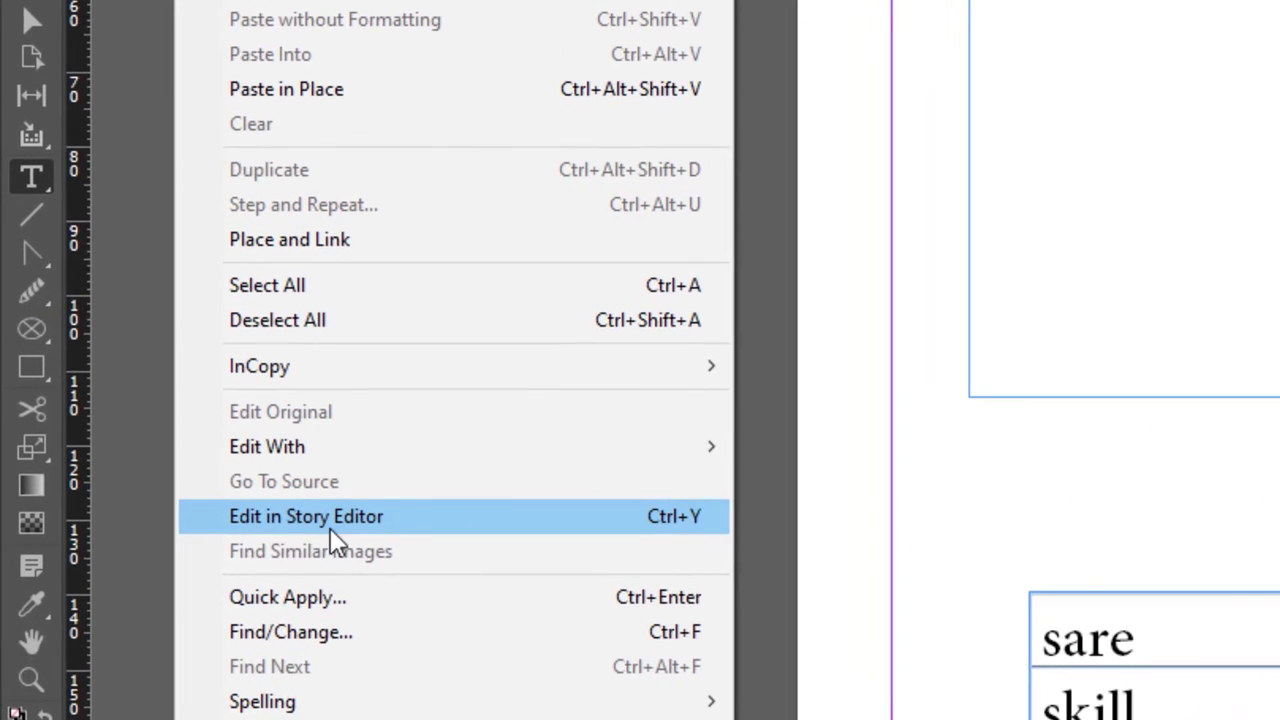
left_click(240, 564)
left_click_drag(262, 109, 1279, 276)
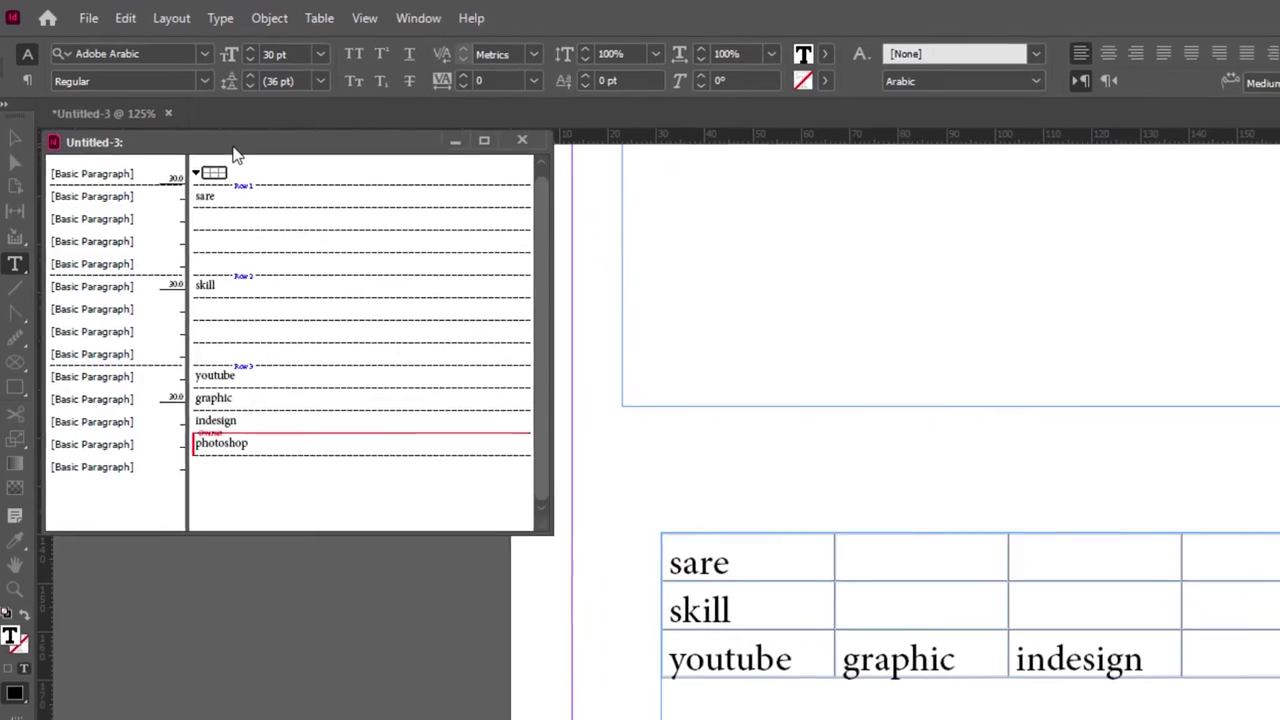
left_click_drag(927, 229, 928, 228)
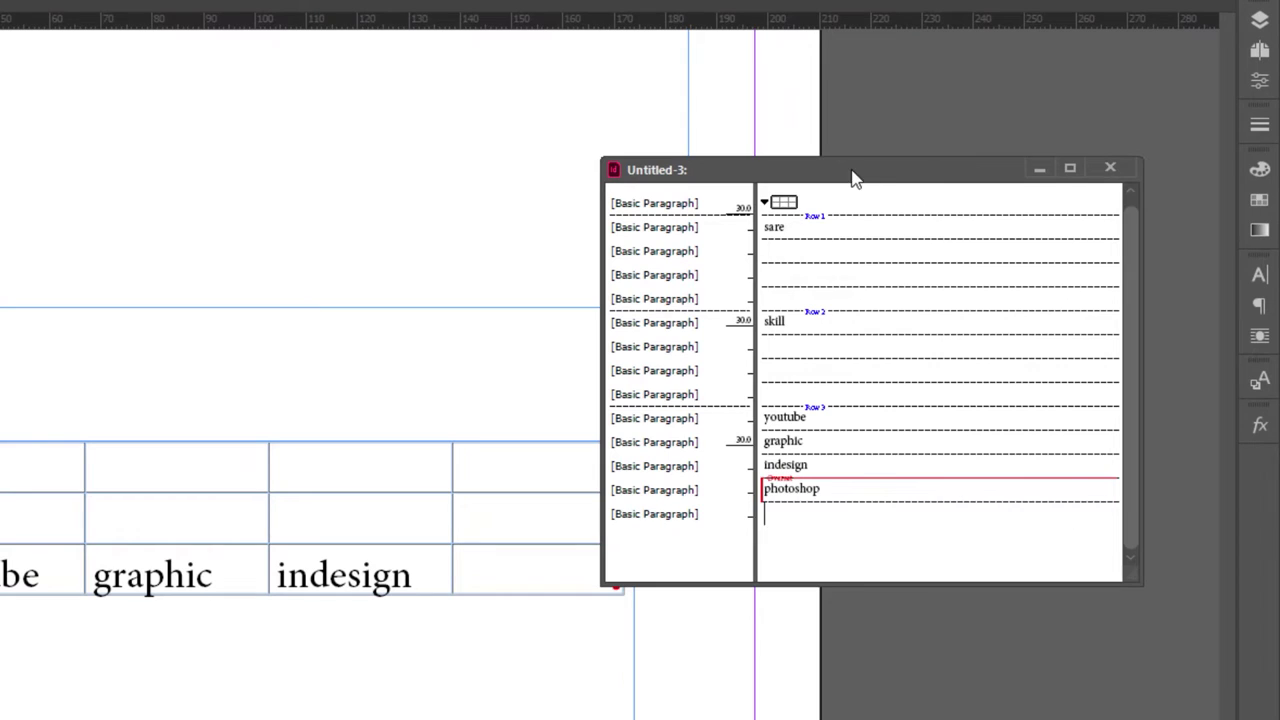
left_click_drag(851, 177, 899, 157)
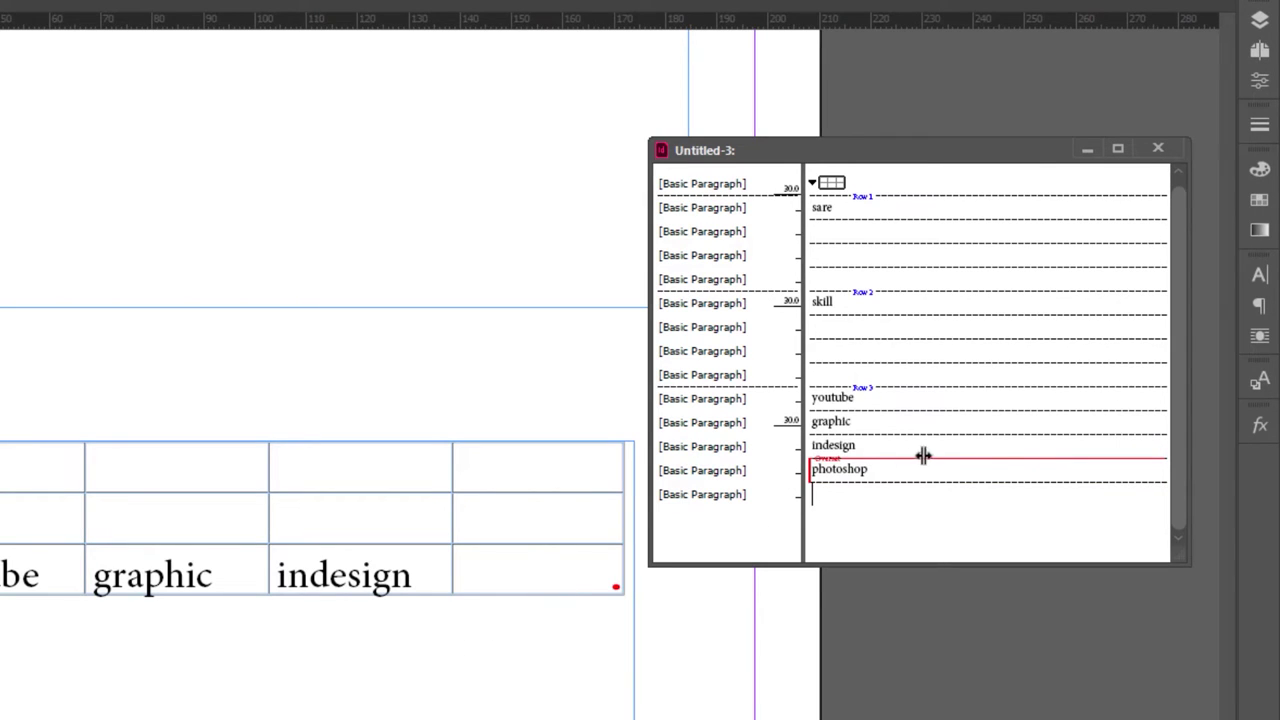
left_click(850, 492)
key("ctrl+y")
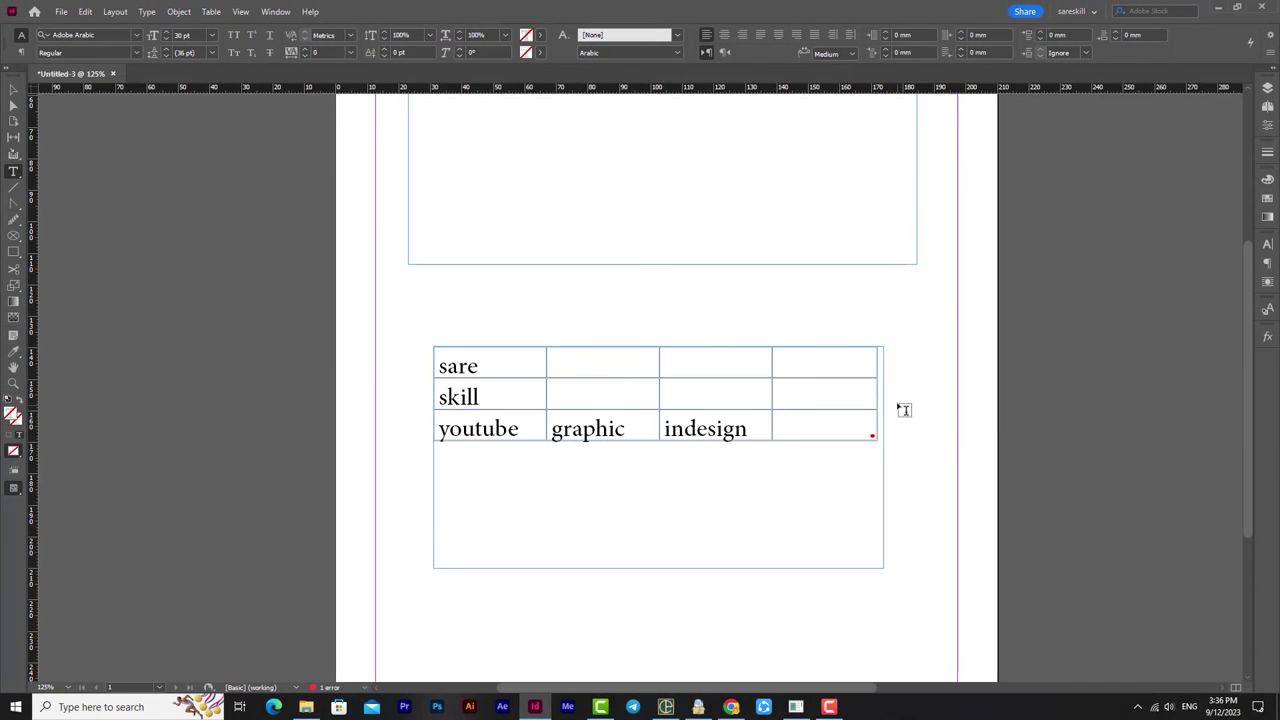
- Widen the lower table's last column past the frame edge so that "photoshop" fits in its cell
left_click_drag(874, 409, 917, 409)
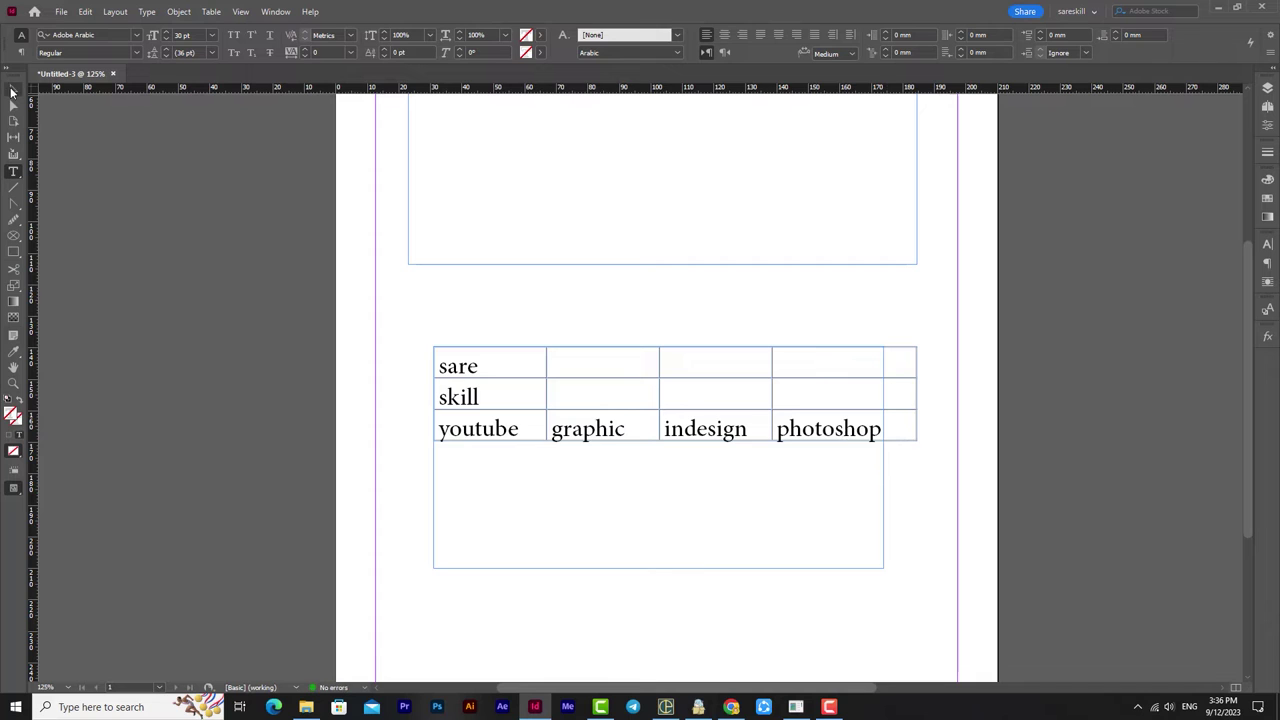
left_click(13, 89)
scroll(154, 175, "up", 2)
- Examine which table commands are available while a whole text frame containing a table is selected, without applying any
left_click(211, 11)
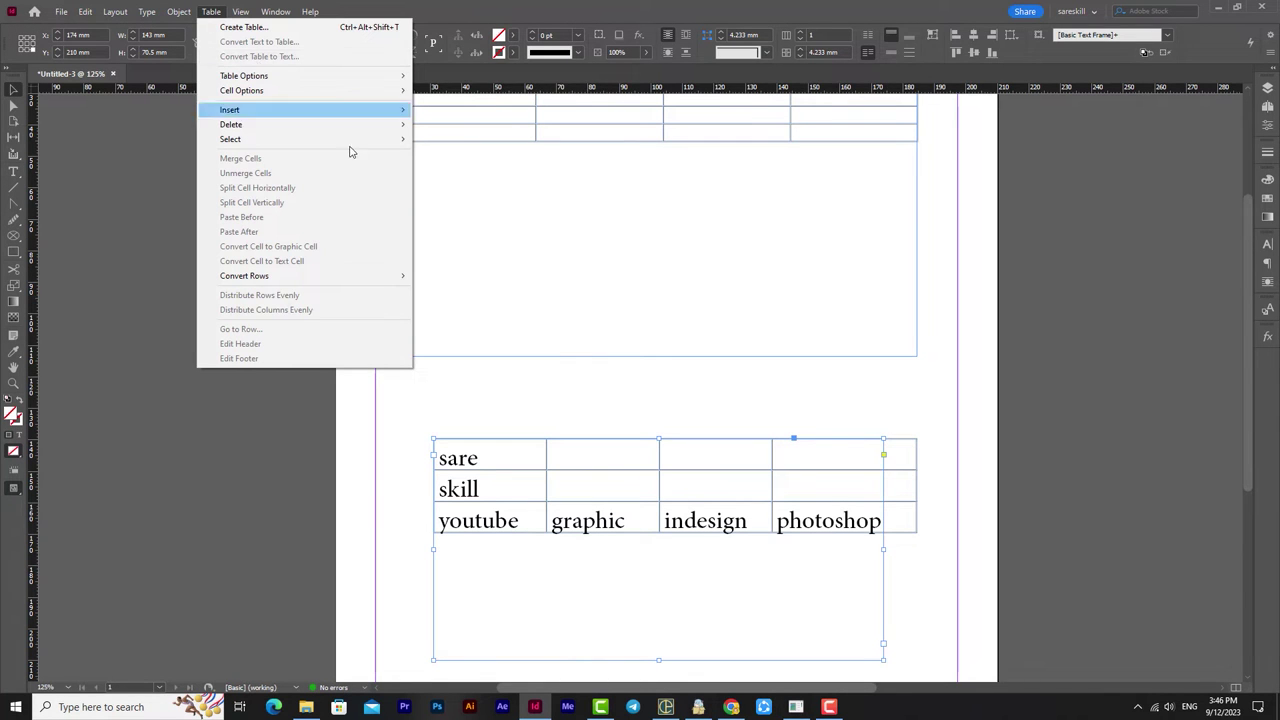
left_click(608, 233)
scroll(608, 233, "up", 3)
scroll(600, 260, "down", 3)
left_click(212, 11)
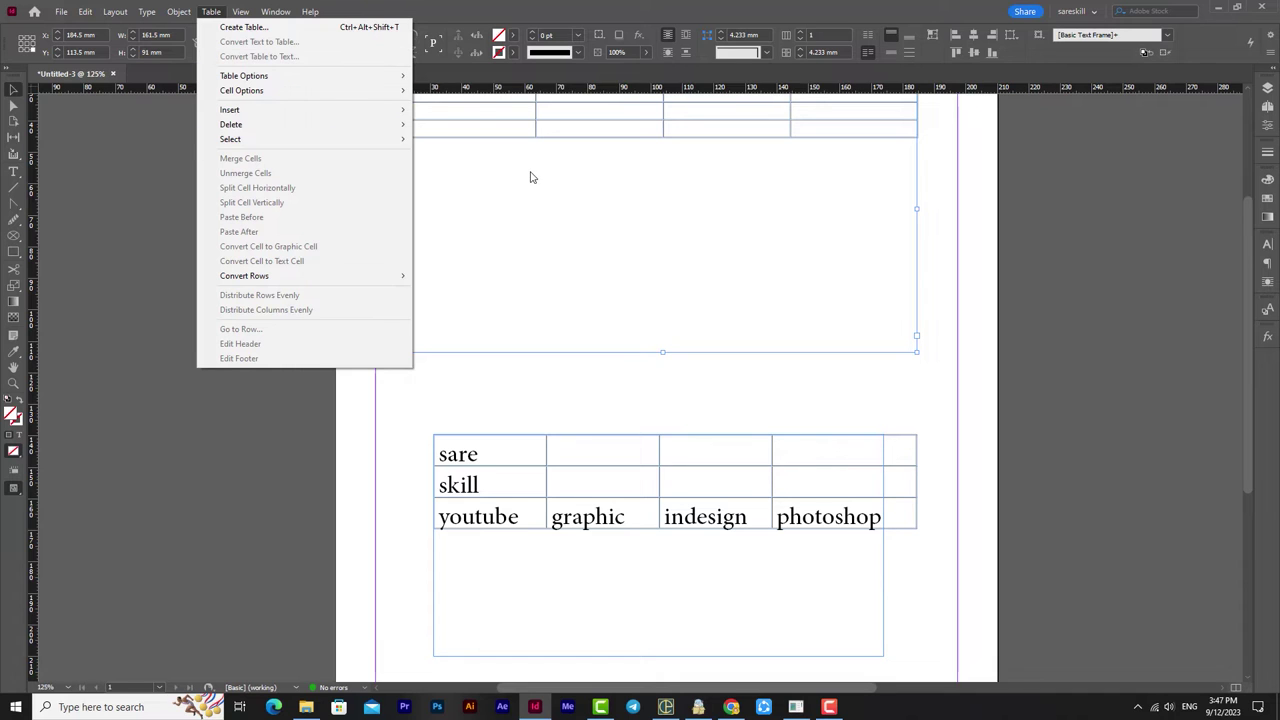
left_click(598, 198)
scroll(626, 197, "up", 3)
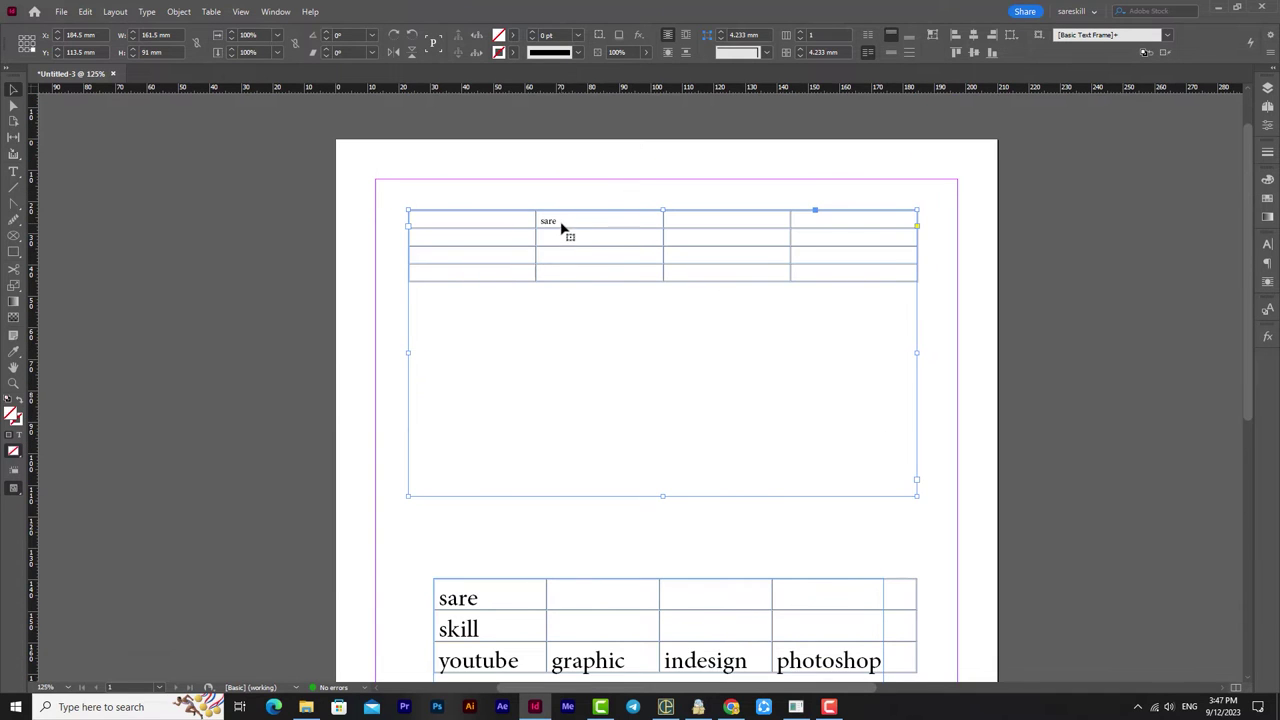
left_click(211, 11)
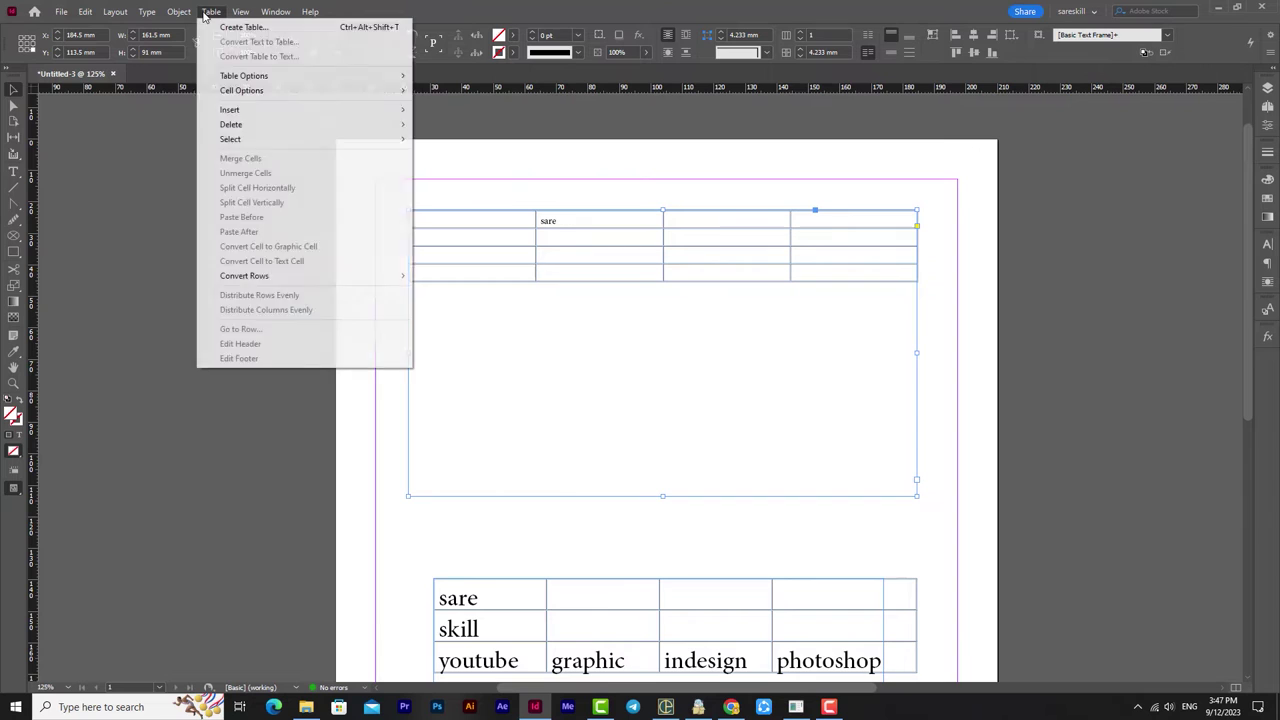
left_click(500, 276)
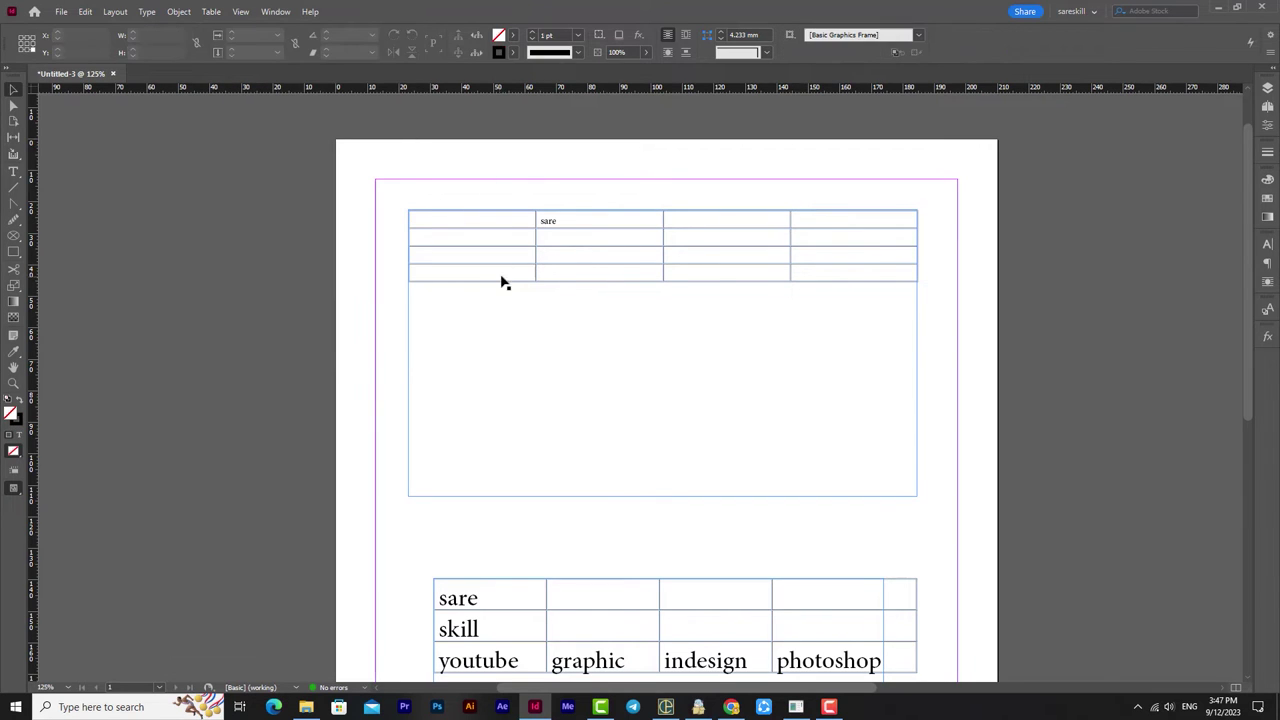
- Practise selecting cells in the upper table, including the first row and a two-column block, and finish with all cells selected
left_click(578, 234)
left_click_drag(910, 218, 499, 270)
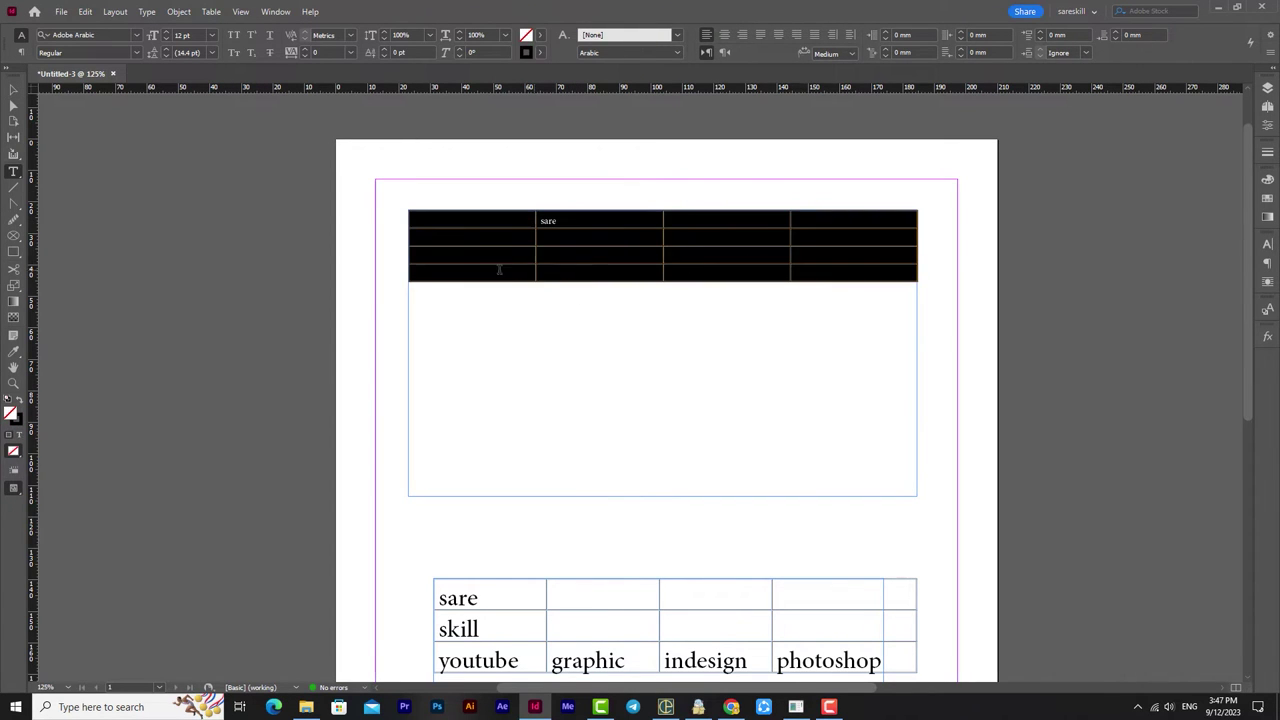
left_click(482, 254)
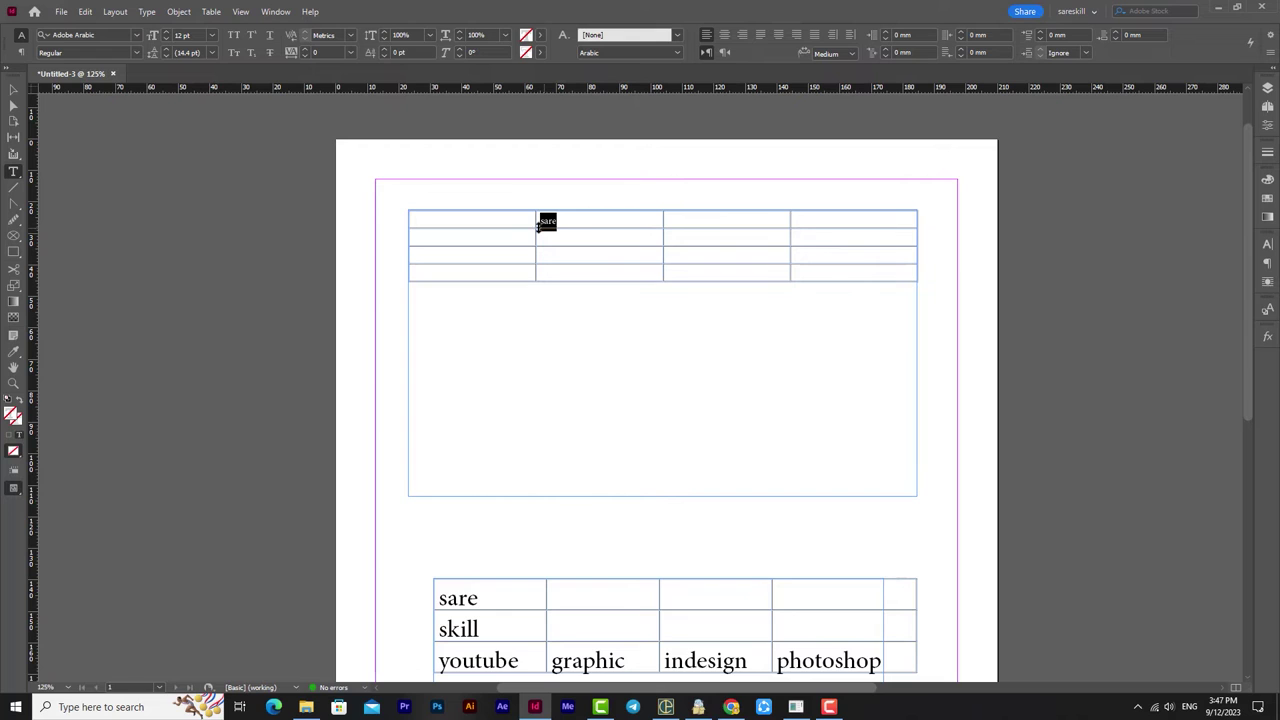
left_click(487, 236)
left_click_drag(414, 216, 886, 229)
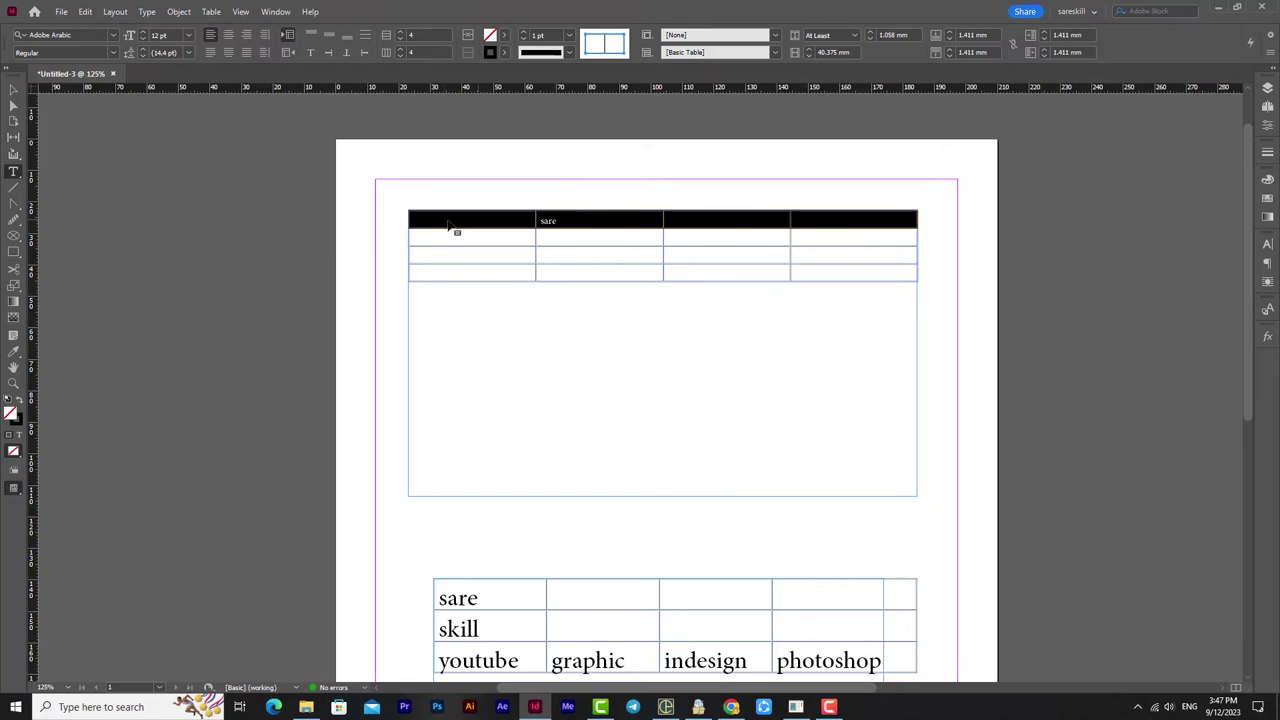
left_click_drag(420, 228, 608, 273)
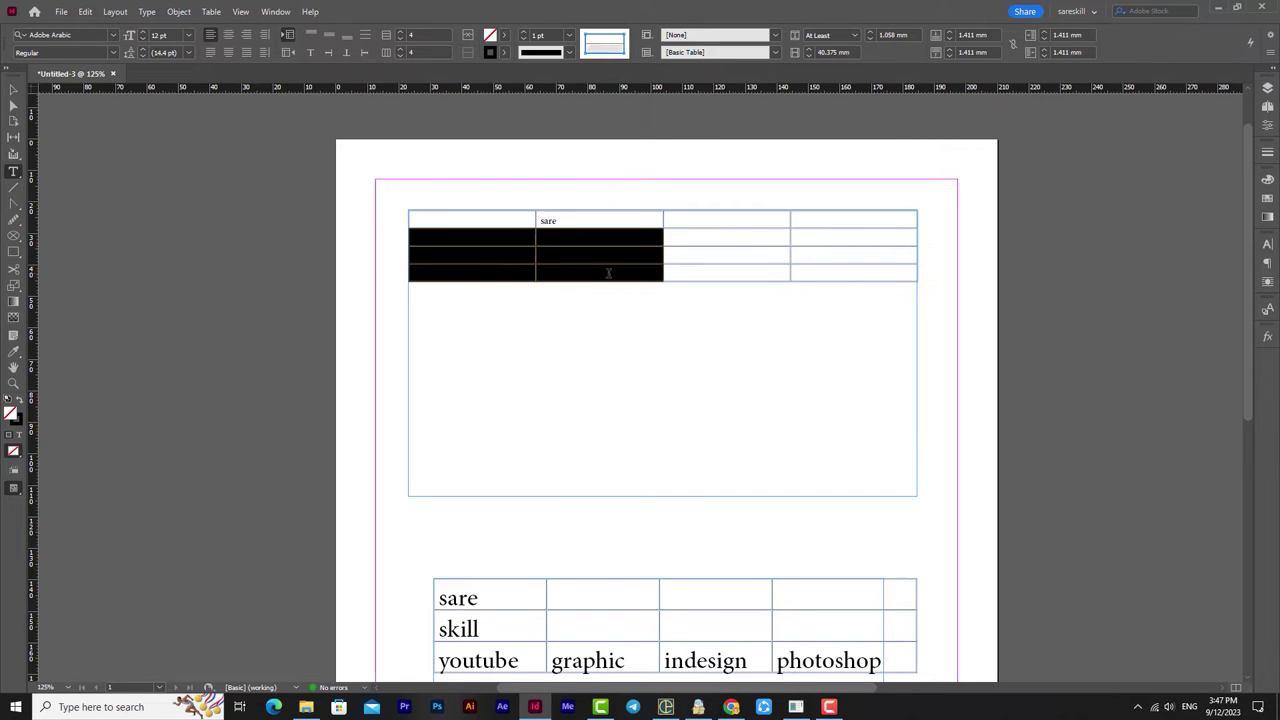
left_click_drag(895, 279, 452, 220)
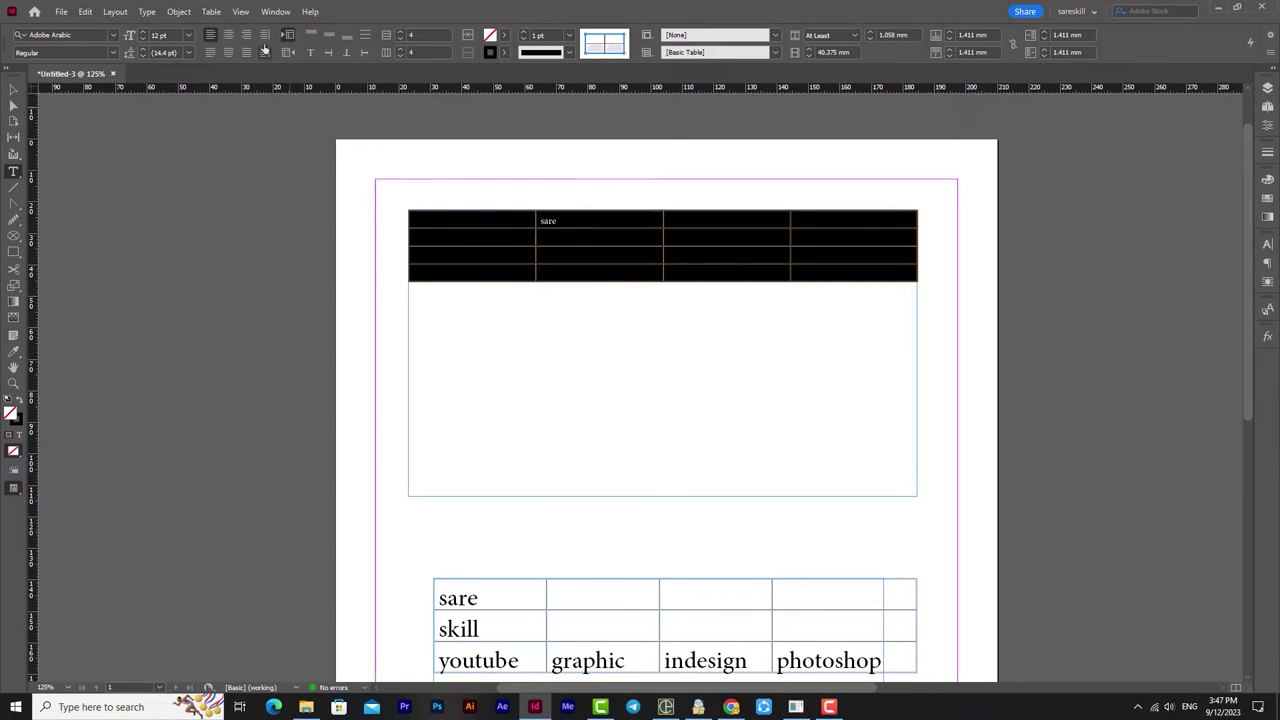
- Try converting the upper table to text with commas as both column and row separators, and undo the conversion
left_click(211, 11)
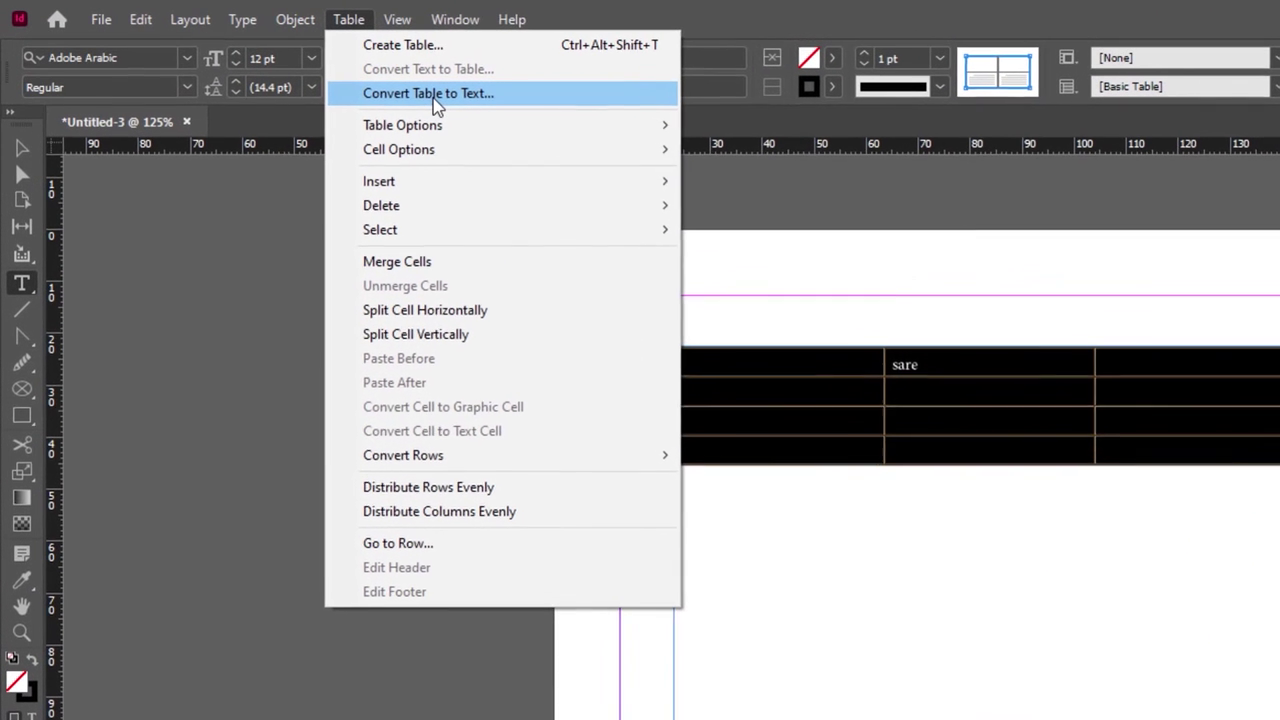
left_click(433, 96)
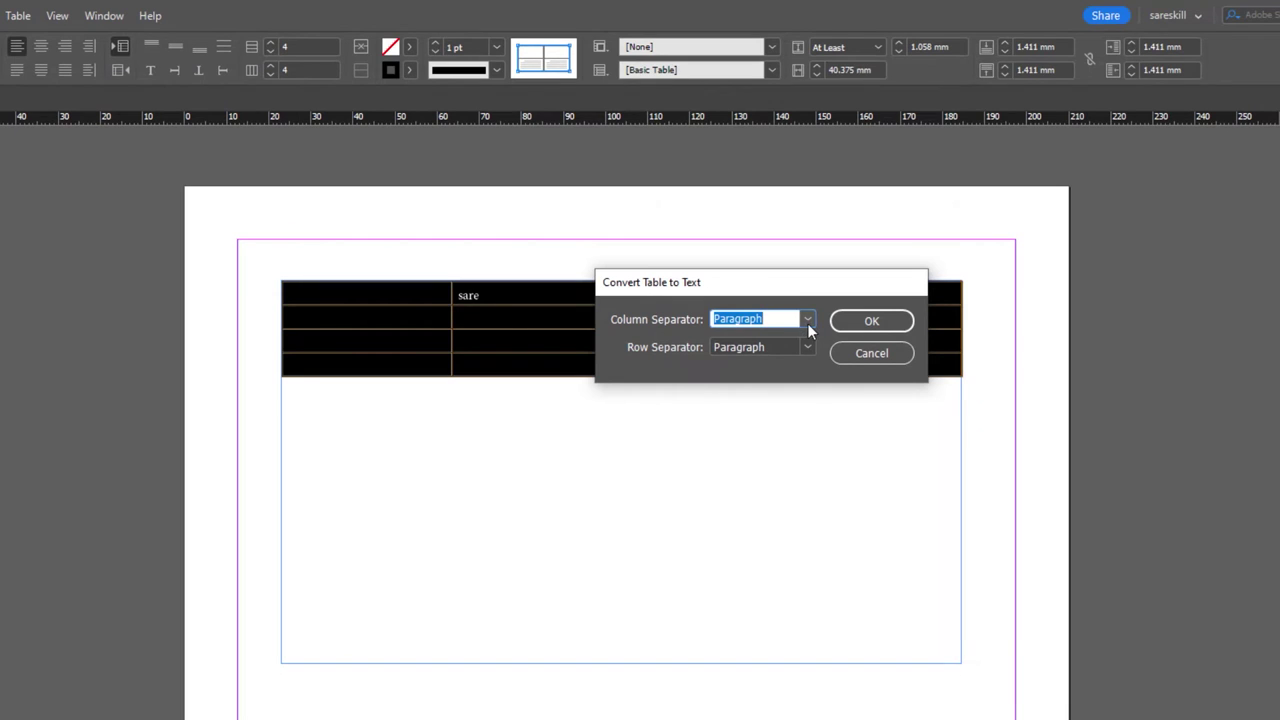
left_click(808, 322)
left_click(749, 379)
left_click(806, 348)
left_click(750, 407)
left_click(871, 321)
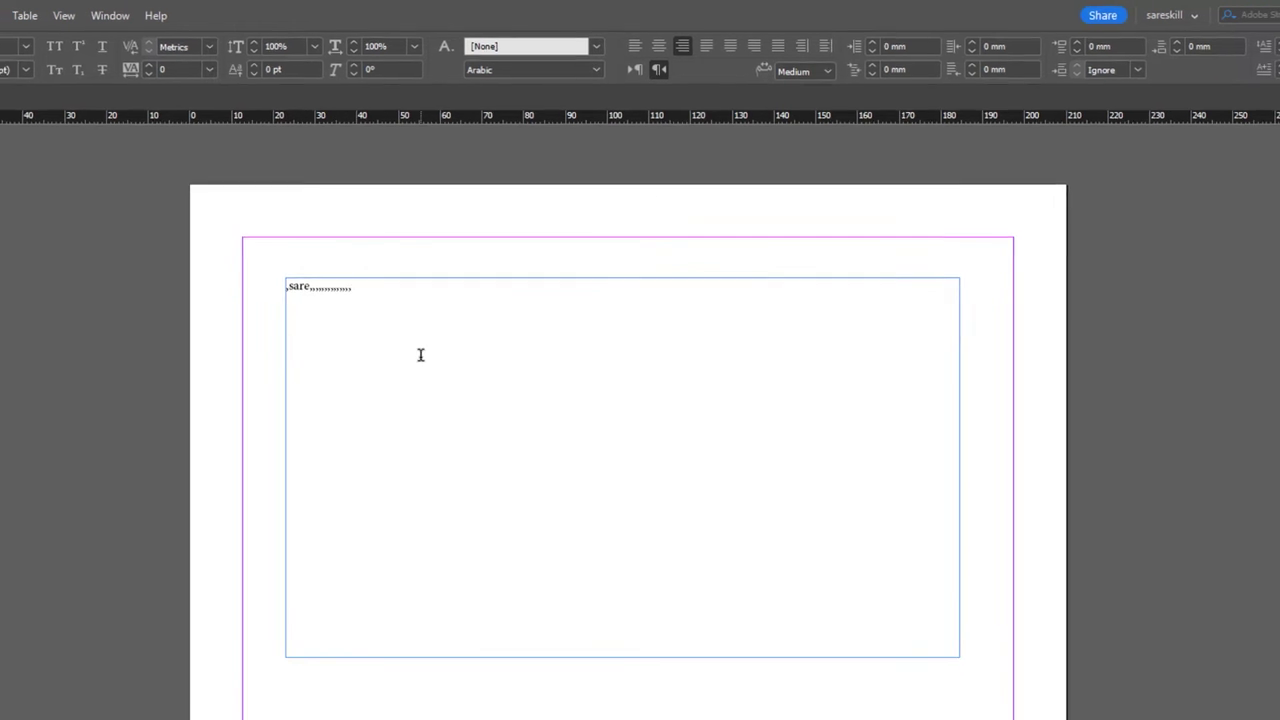
key("ctrl+z")
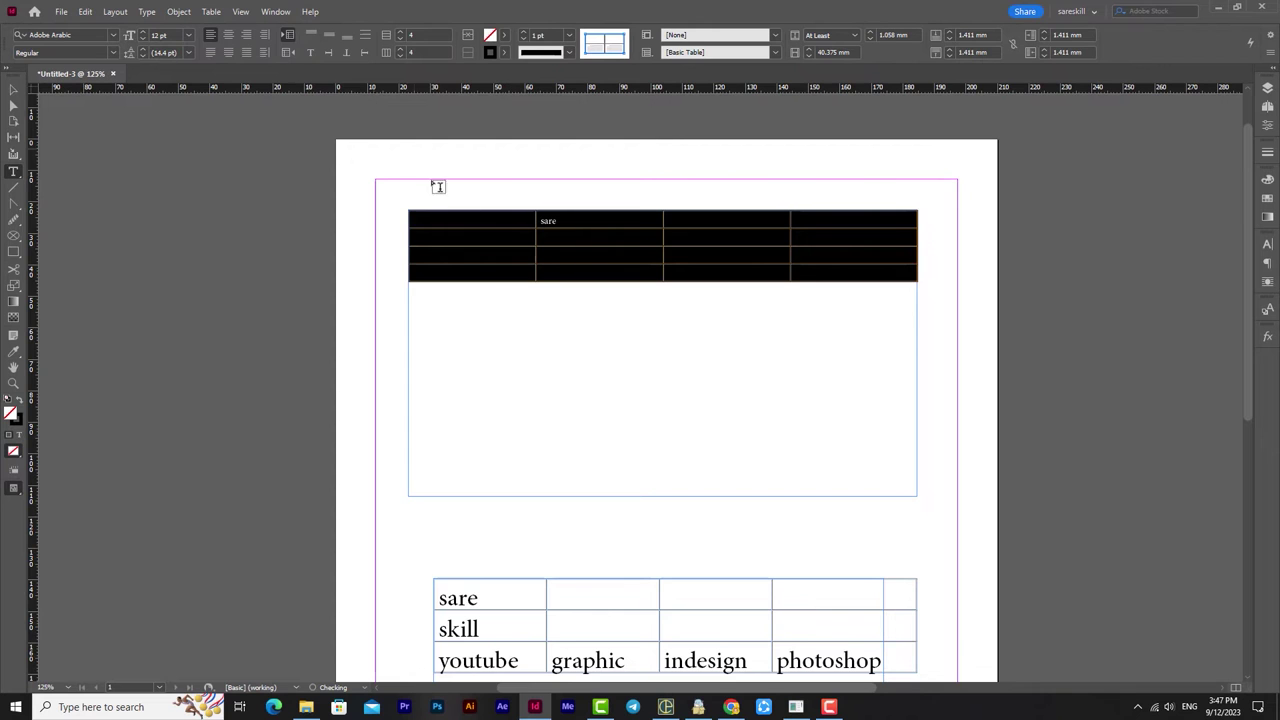
- Examine the Table Options commands and the Table Setup settings for the upper table, without changing any values
left_click(211, 12)
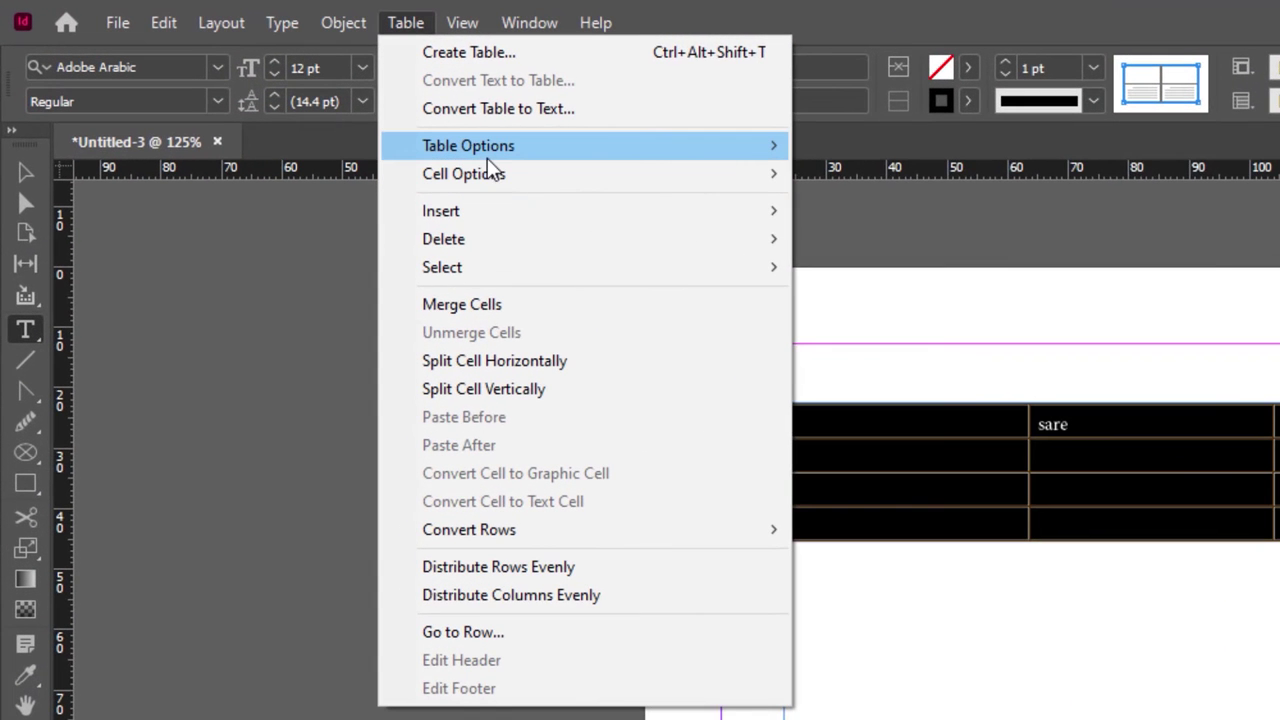
mouse_move(254, 78)
mouse_move(489, 158)
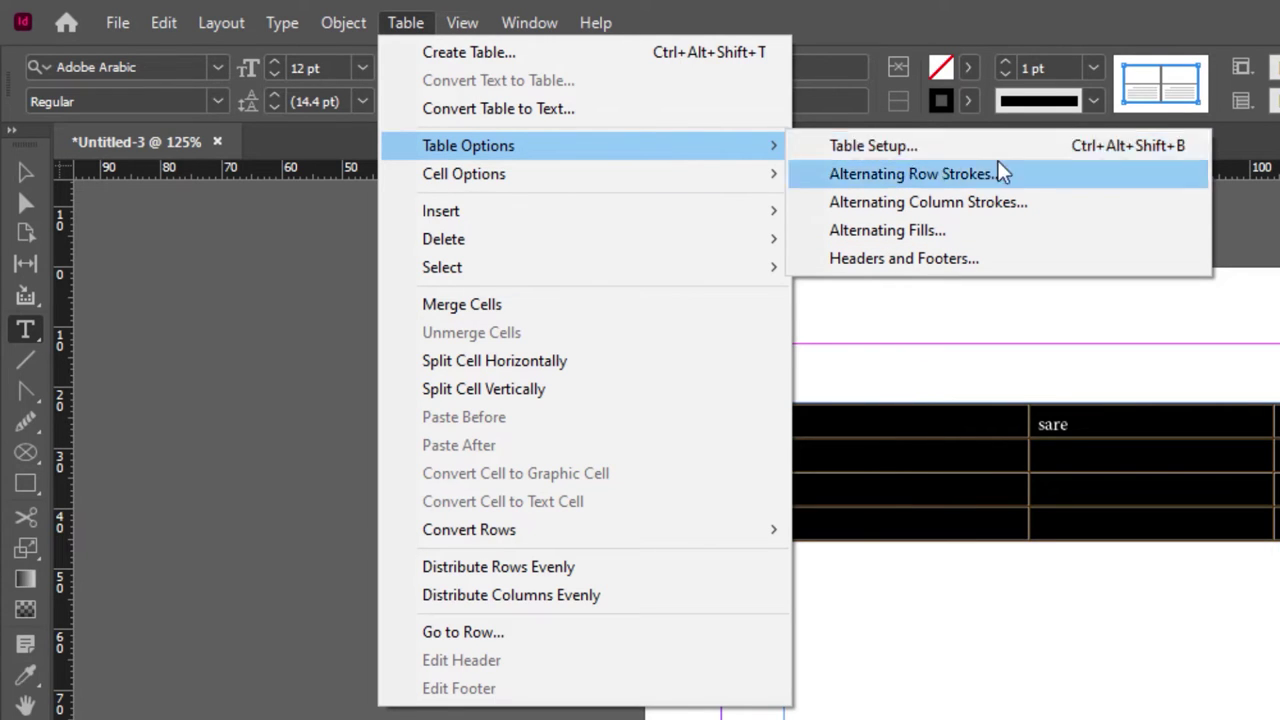
left_click(953, 149)
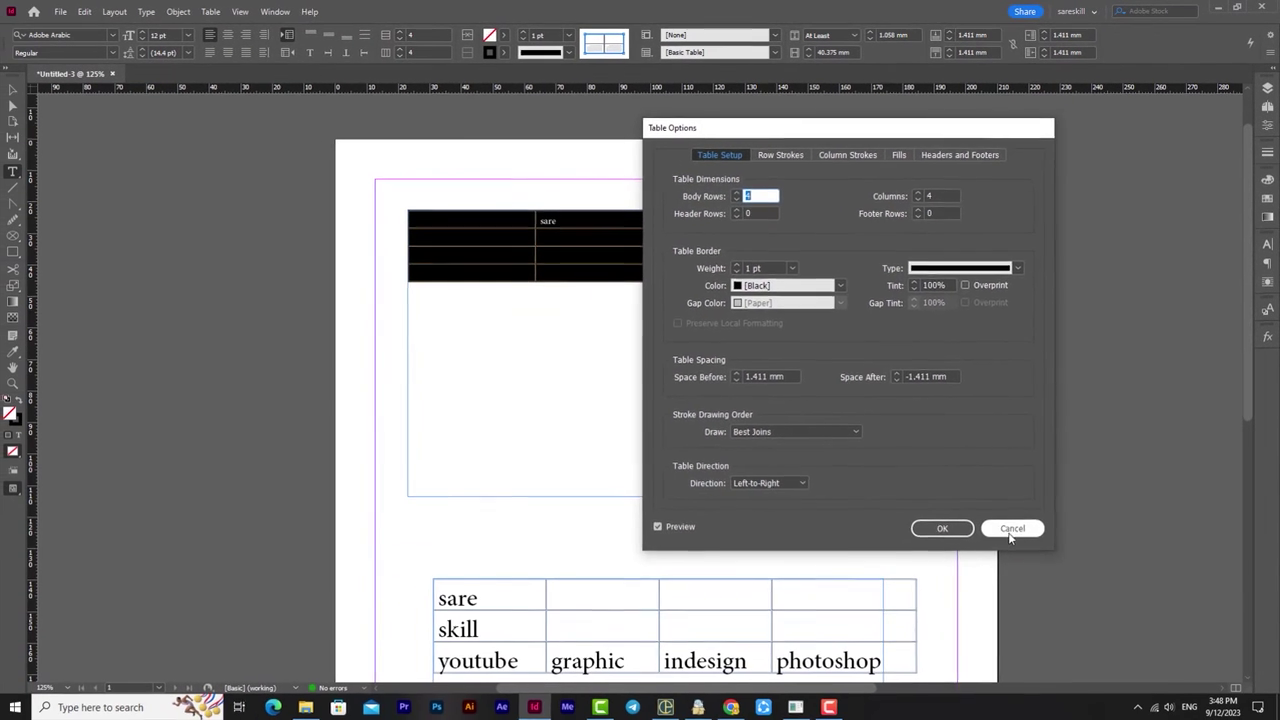
left_click(1010, 536)
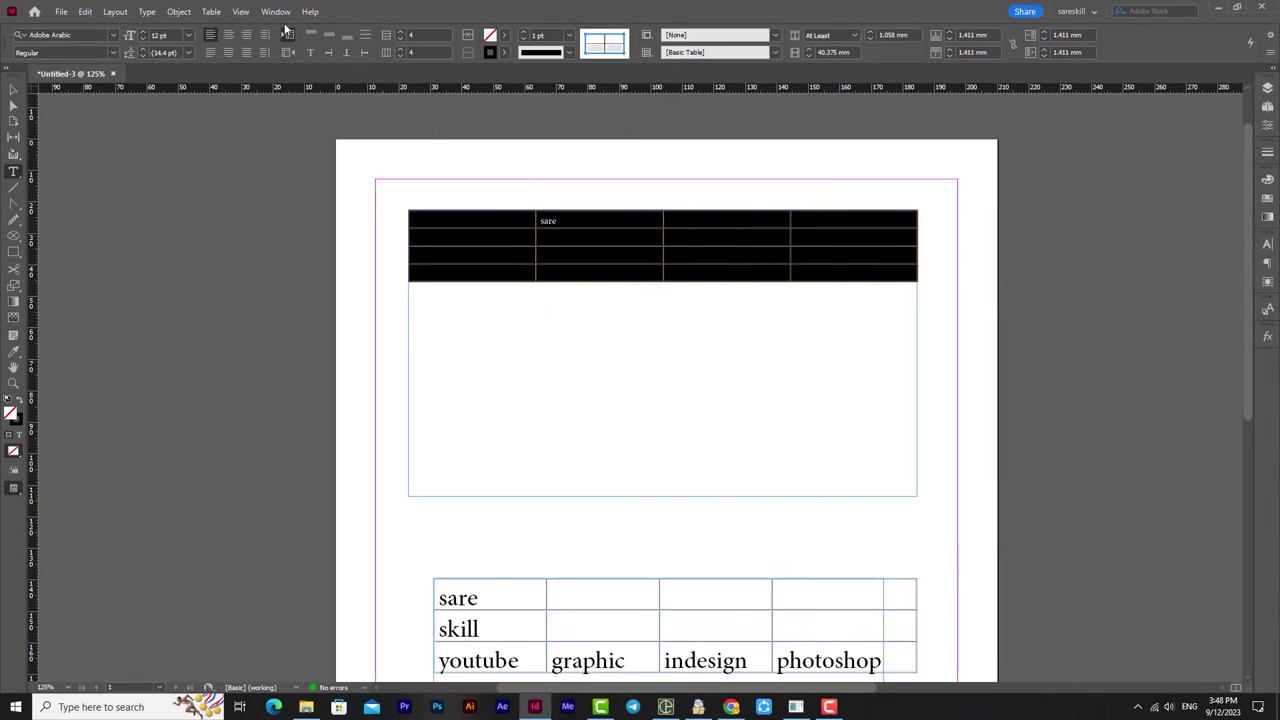
left_click(212, 12)
mouse_move(228, 76)
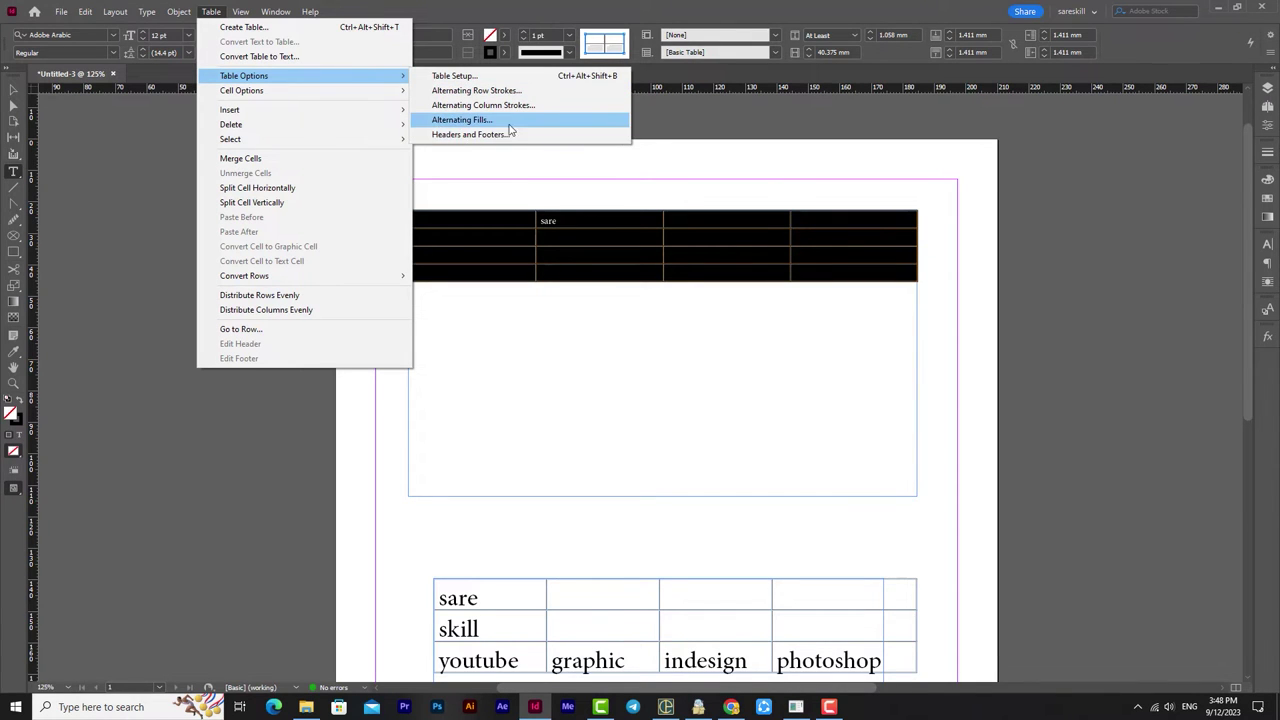
left_click(455, 77)
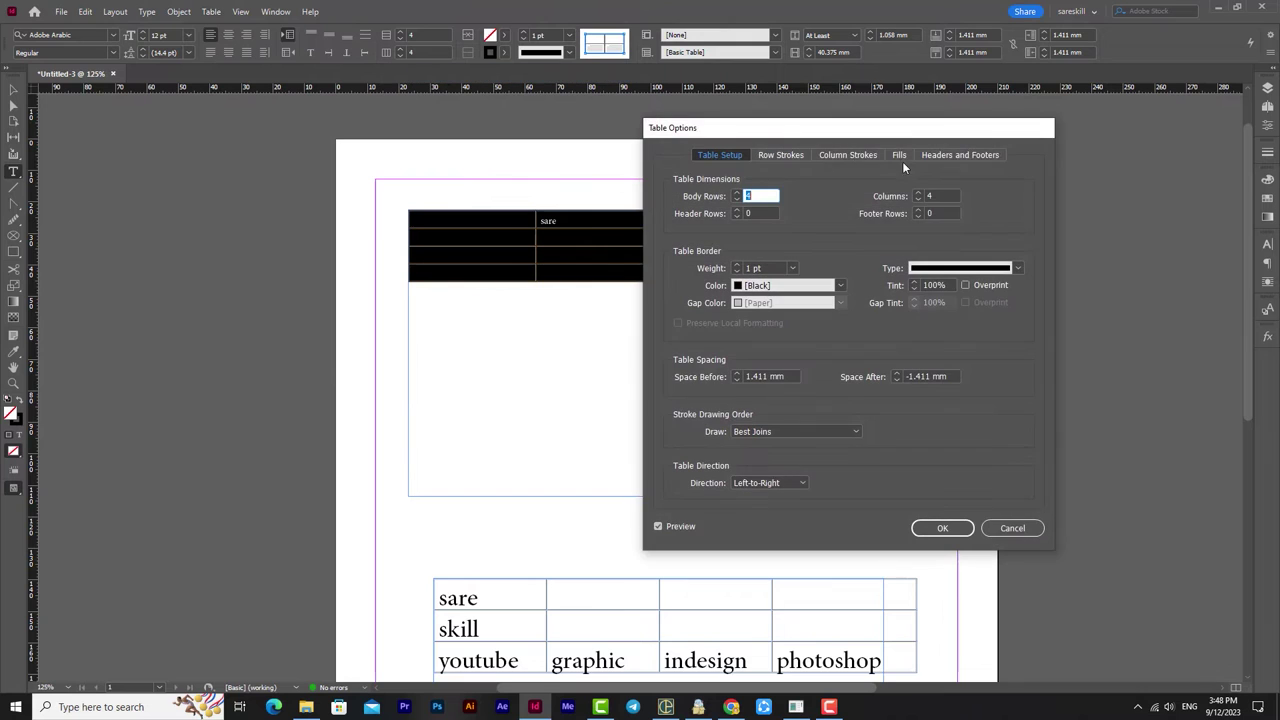
key("Return")
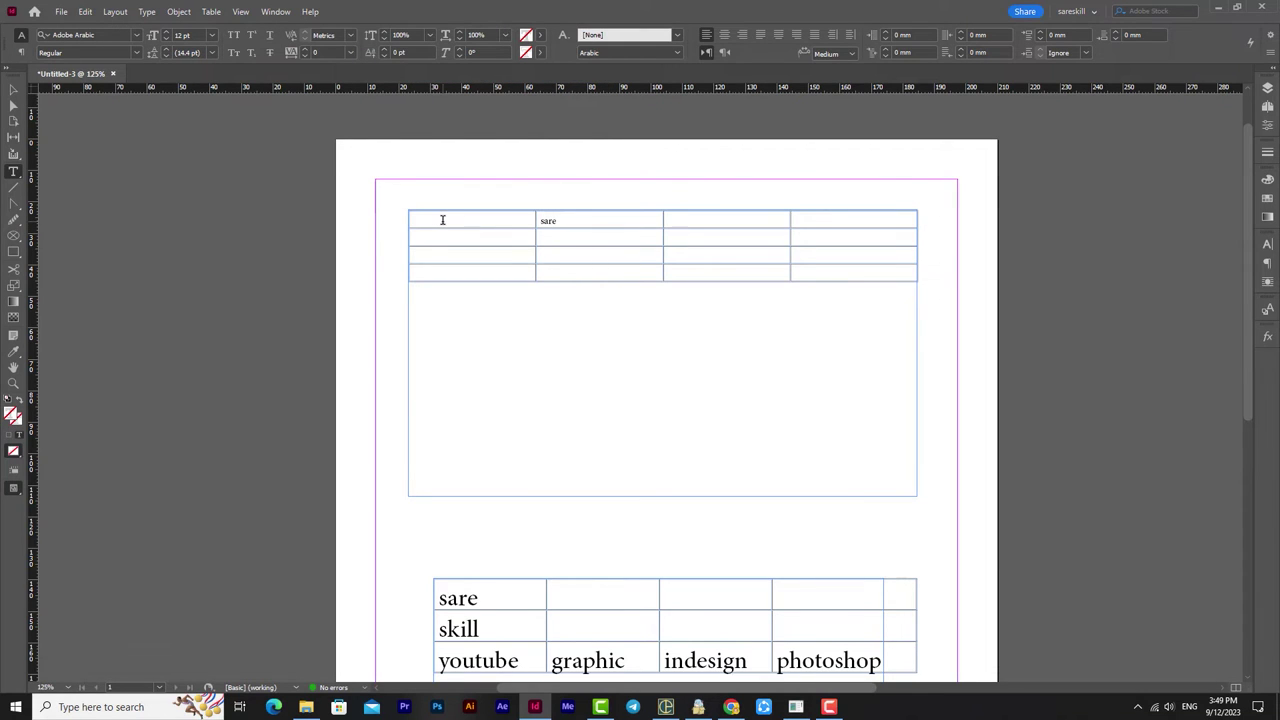
- Enter "sareskill" in the first cell and "graphic" in the third cell of the upper table's first row
type("reskill")
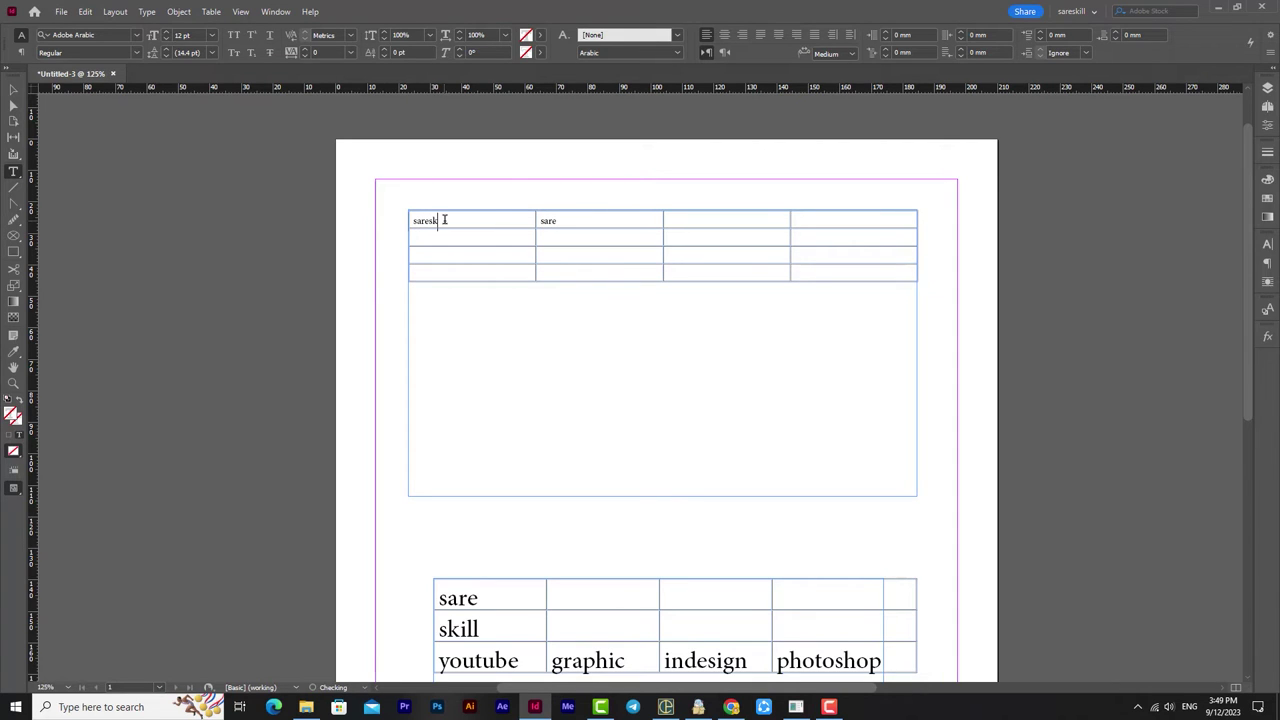
left_click(712, 219)
type("graphic")
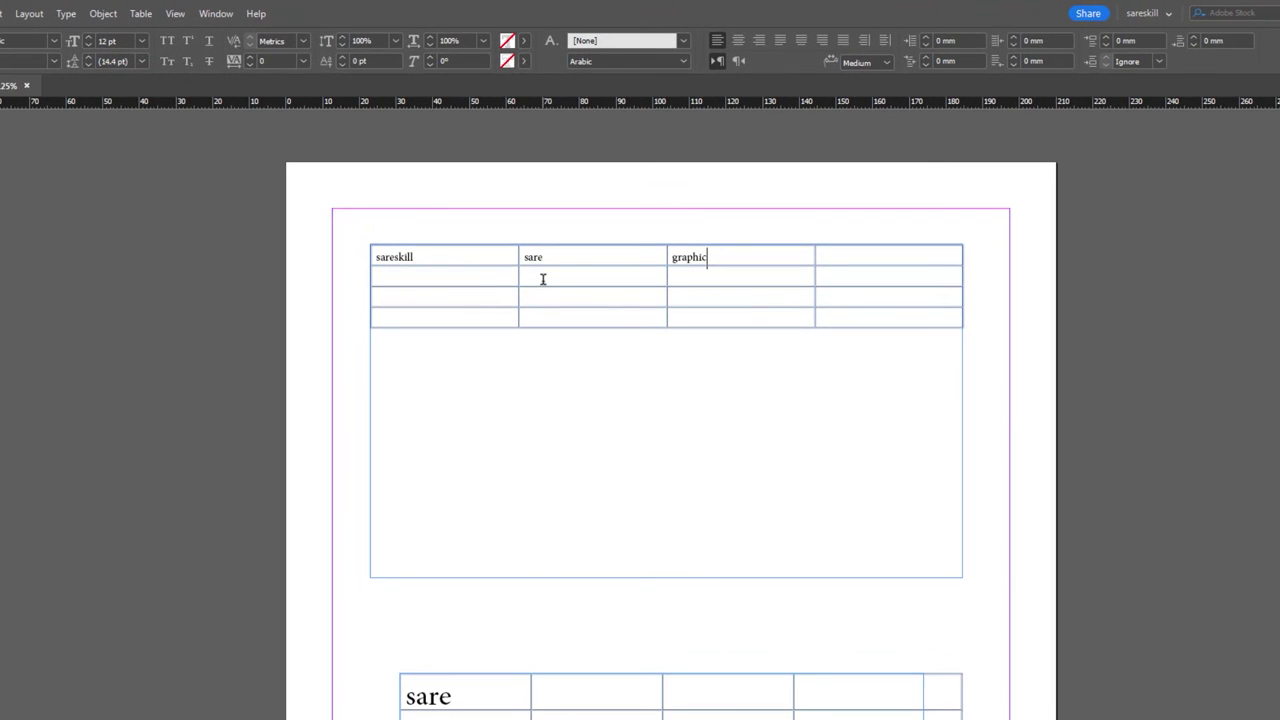
- Enter "indesign" in the second cell and "photoshop" in the fourth cell of the upper table's third row
left_click(537, 298)
type("indfesig")
left_click_drag(597, 294, 432, 289)
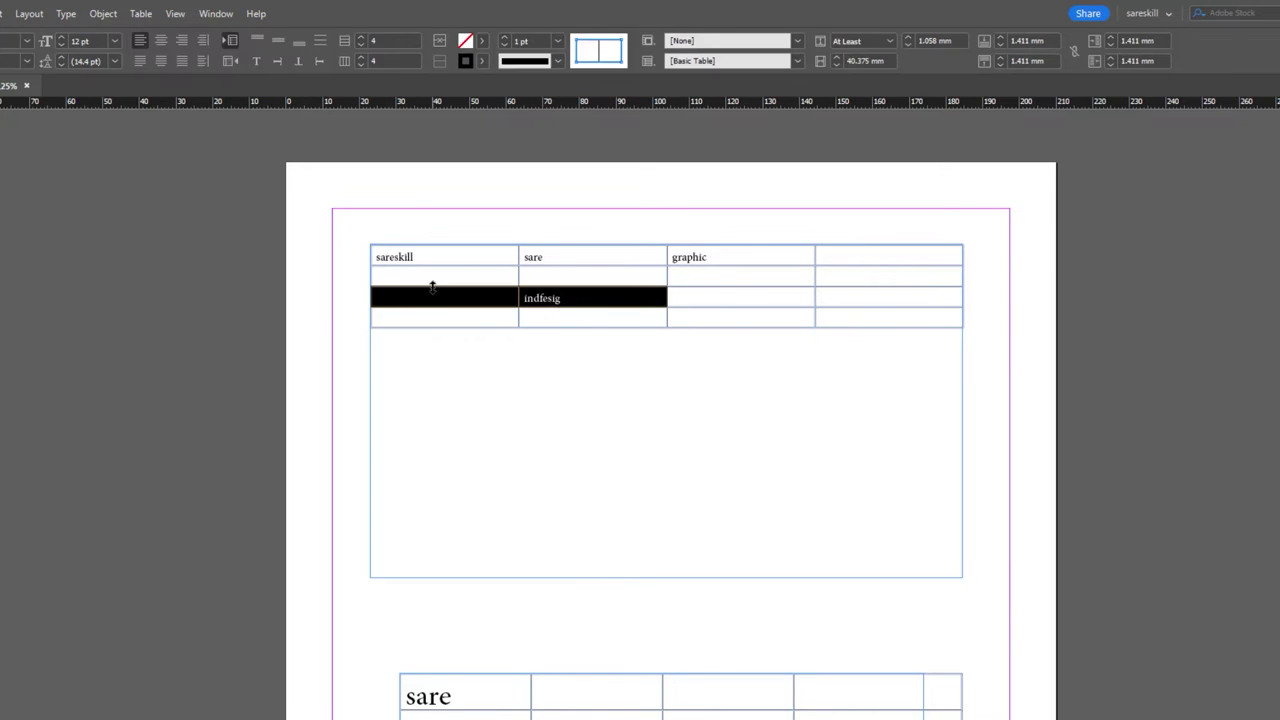
double_click(546, 297)
type("in")
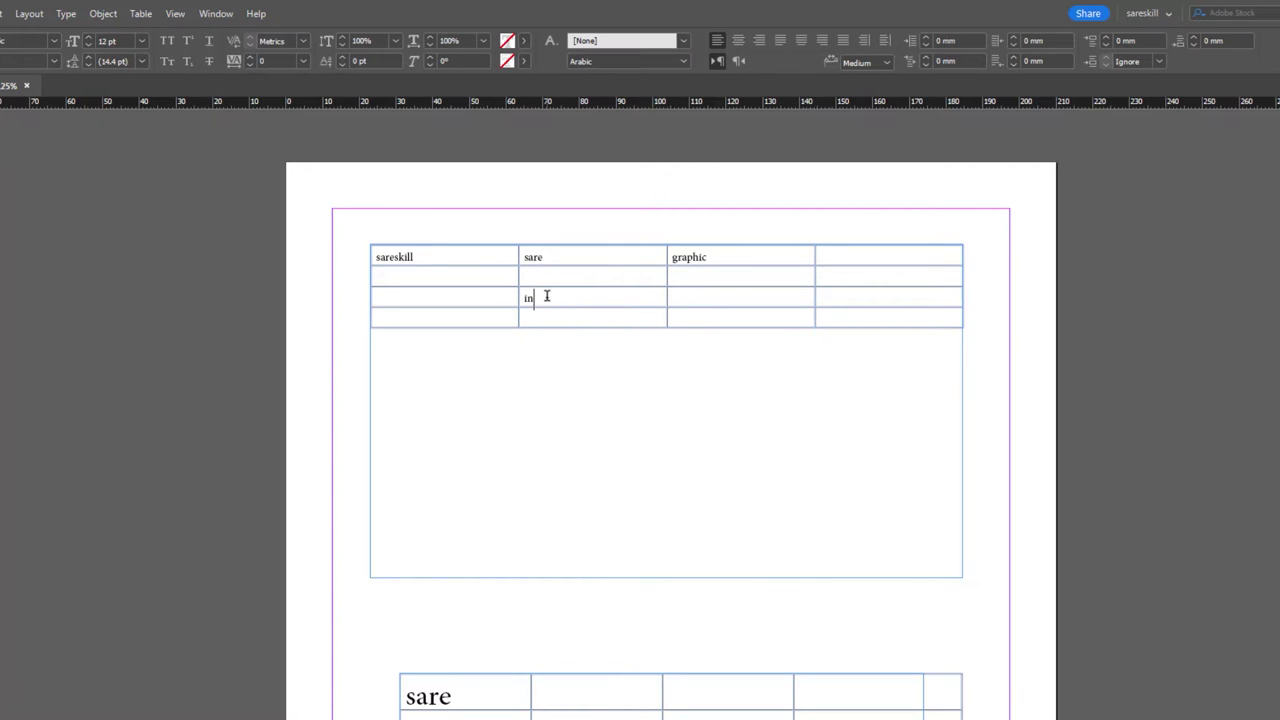
type("design")
left_click(851, 297)
type("photoshop")
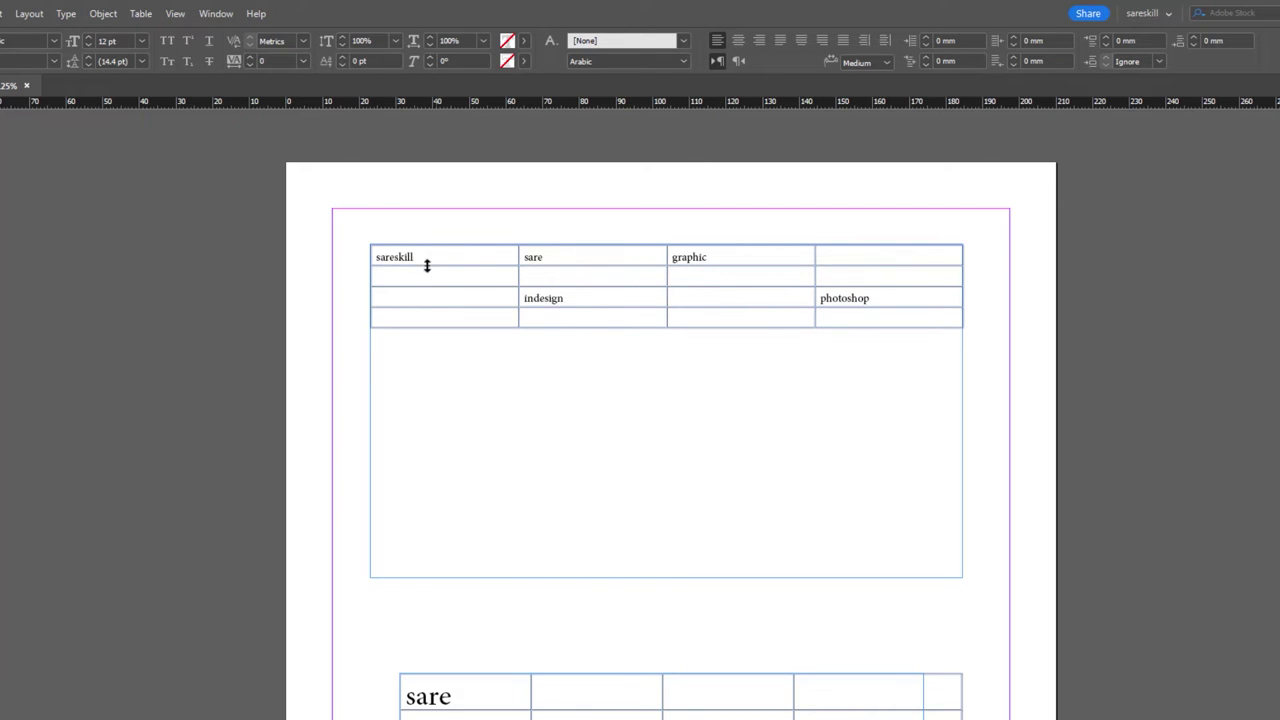
- Practise selecting only the word "sareskill" and selecting its entire cell in the upper table
left_click_drag(418, 256, 376, 256)
left_click_drag(568, 298, 440, 298)
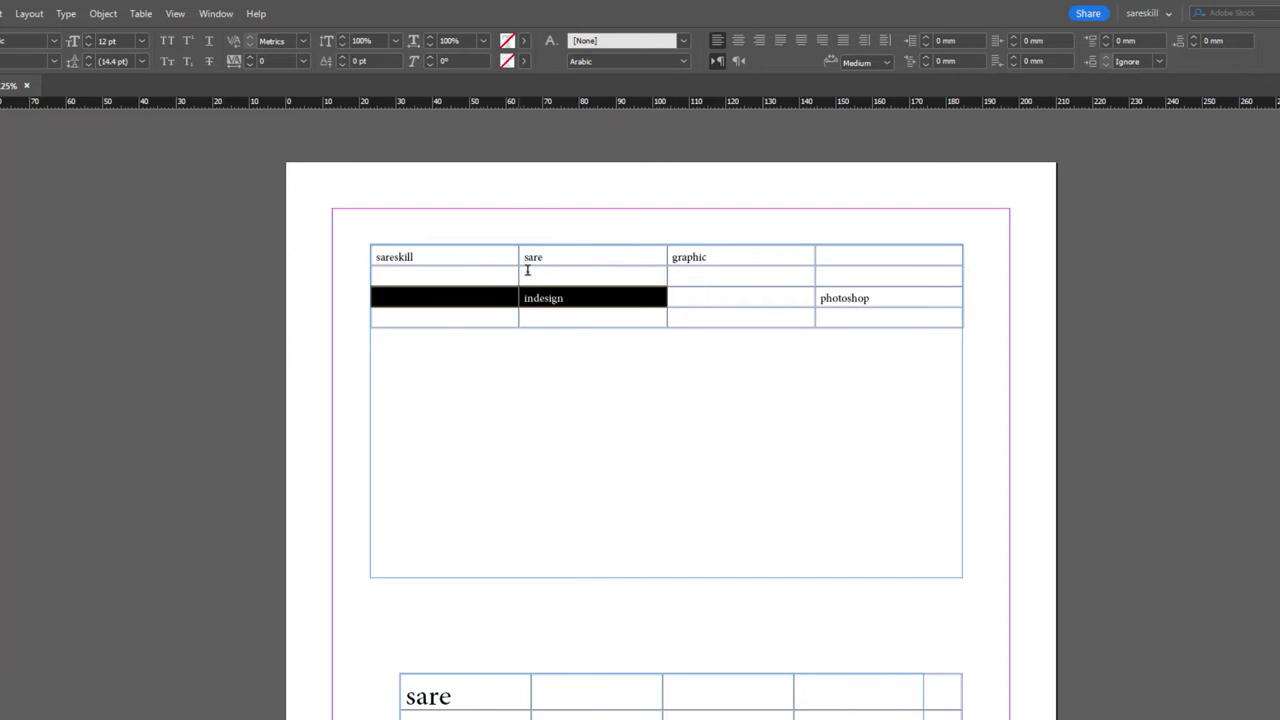
left_click(528, 266)
double_click(388, 256)
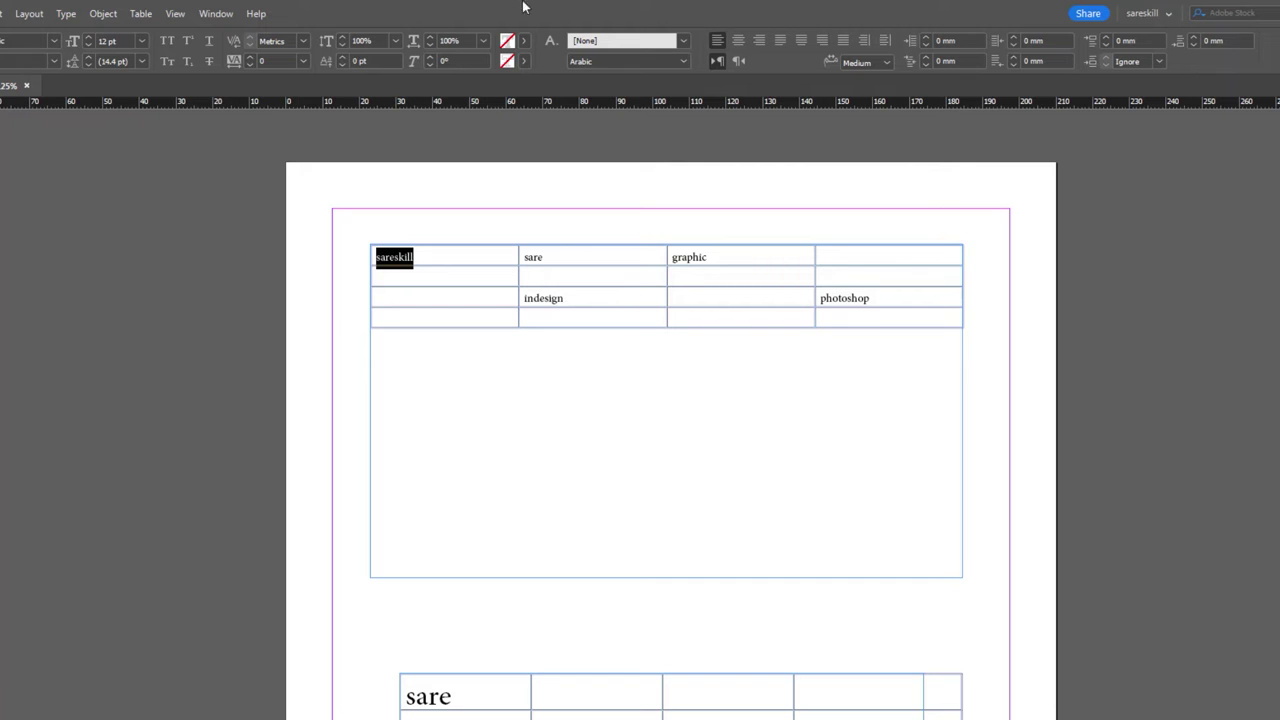
key("Escape")
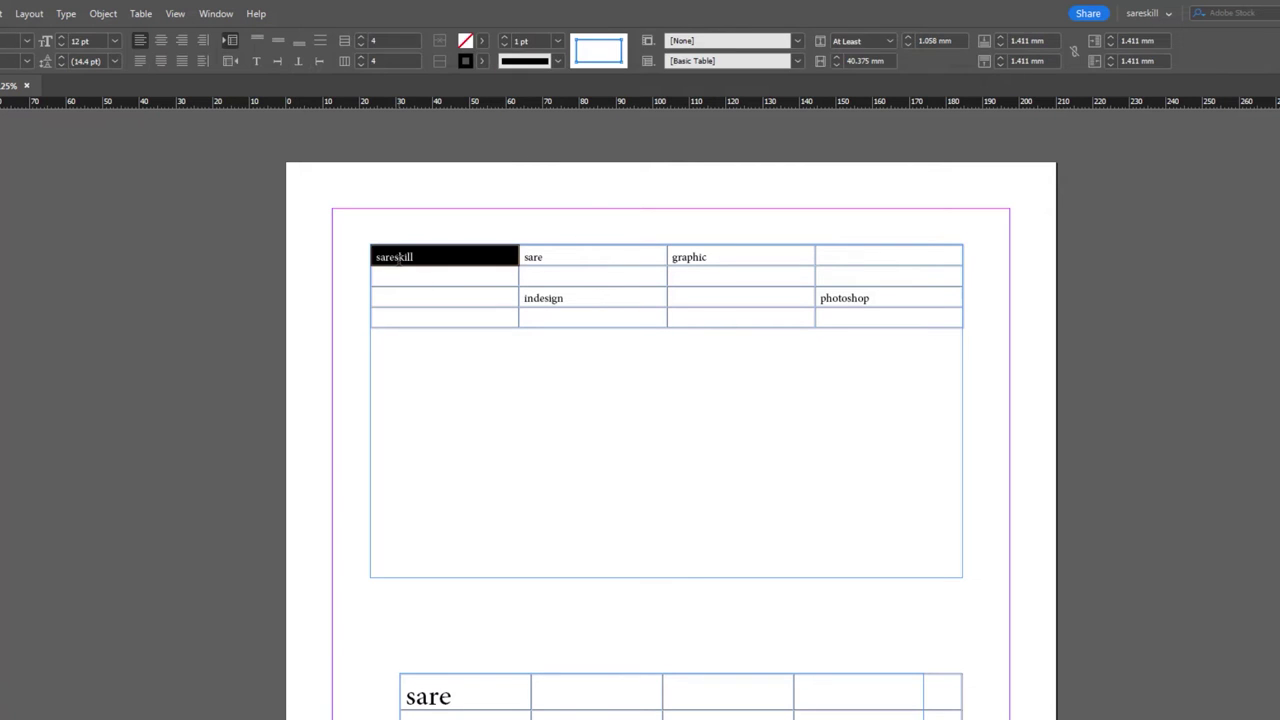
left_click(397, 257)
key("Escape")
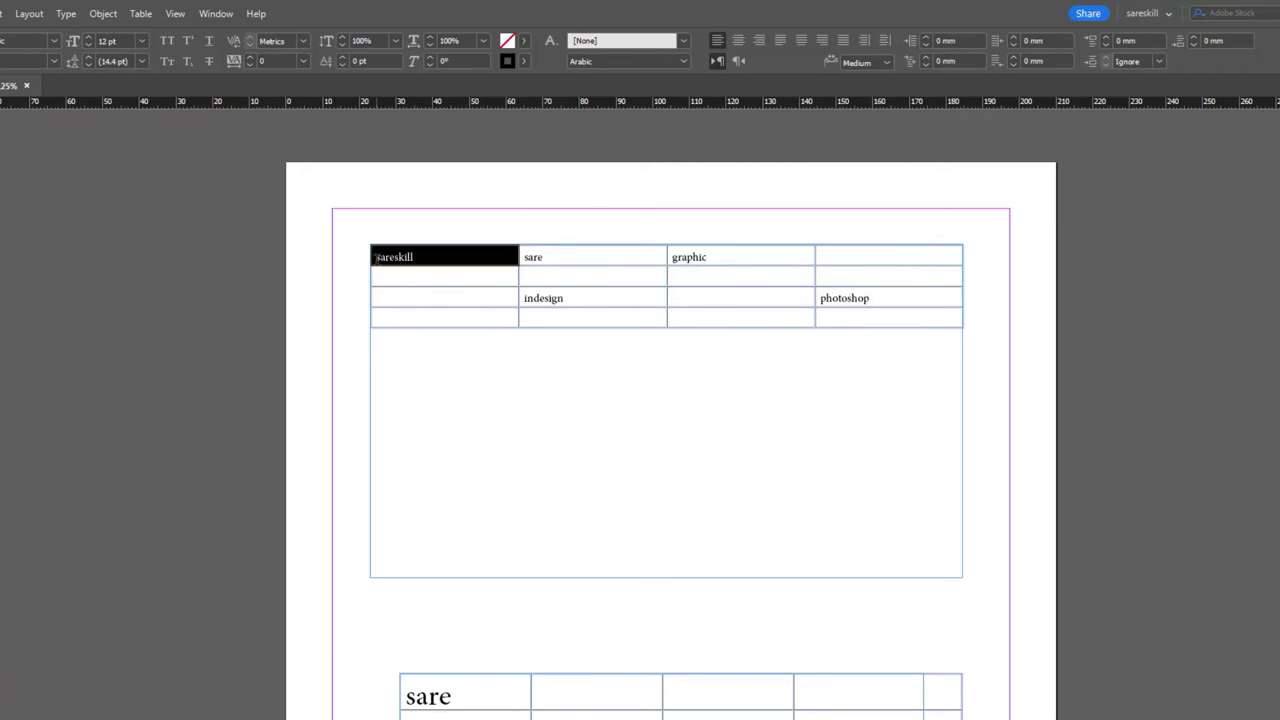
- Increase the font size of only the word "sareskill" in the upper table to 19 pt
left_click(389, 257)
double_click(389, 257)
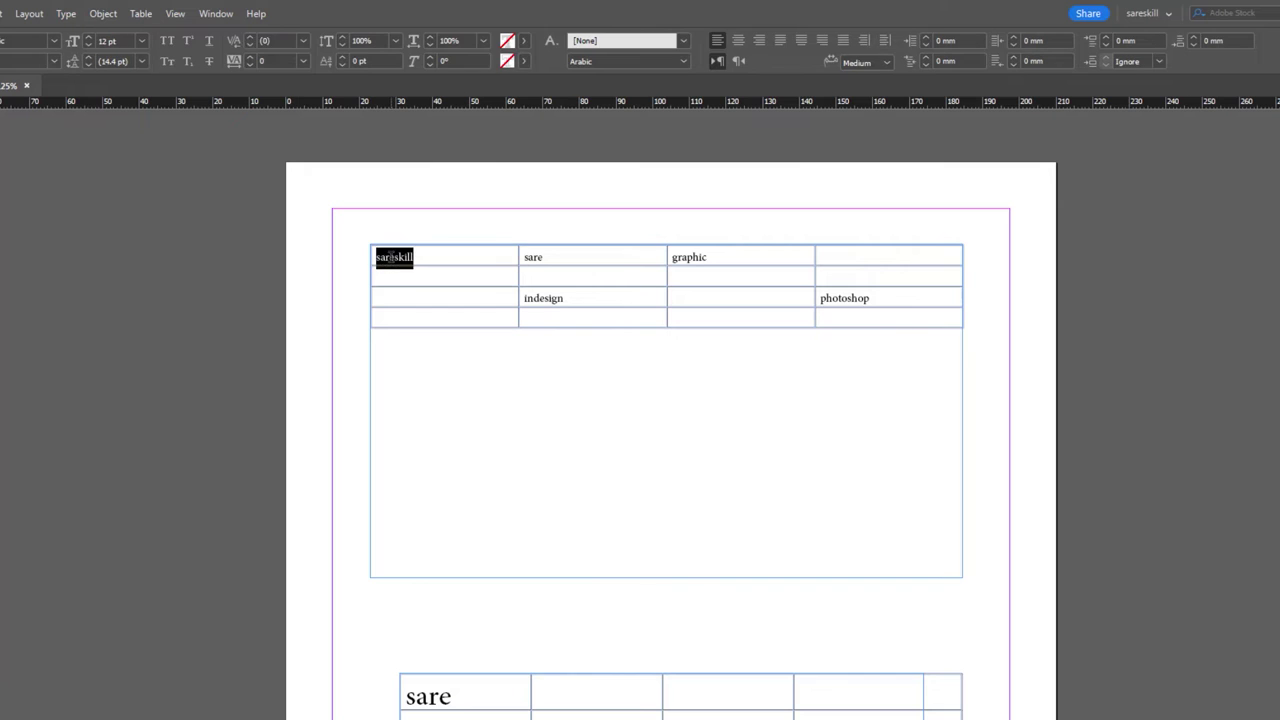
left_click(88, 41)
left_click(88, 41)
left_click(88, 41)
left_click(88, 41)
left_click(88, 41)
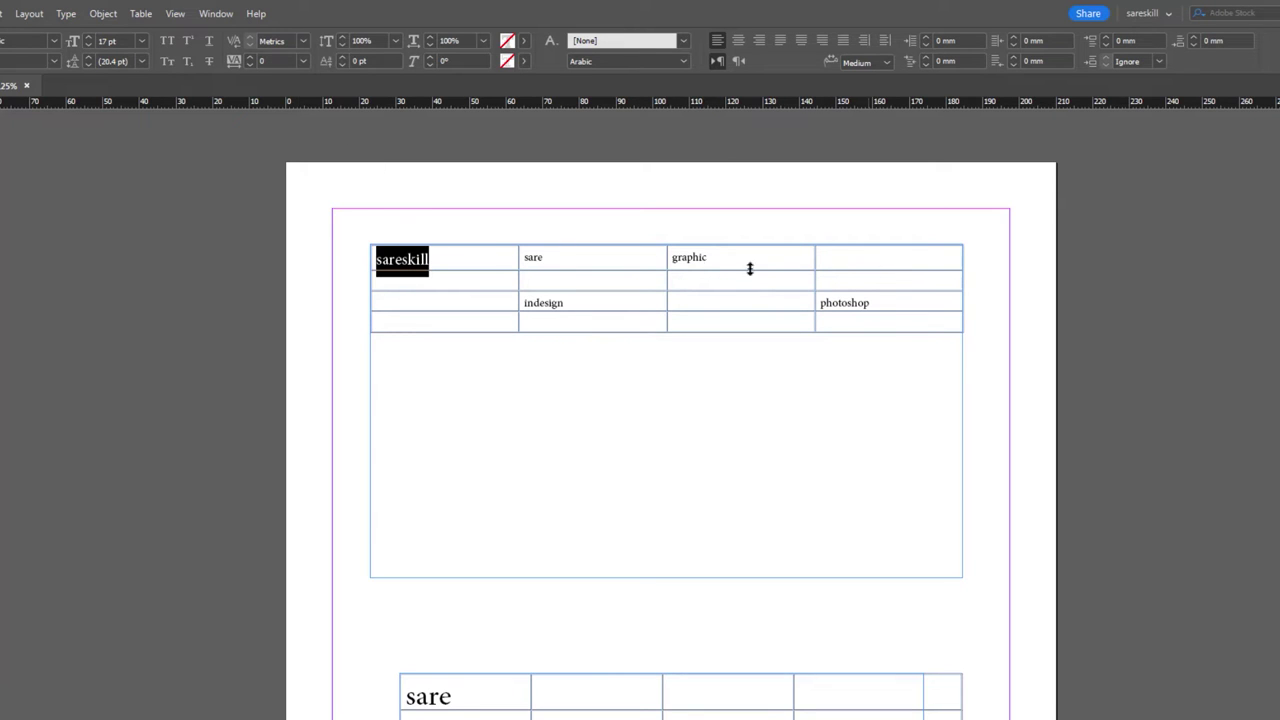
left_click(89, 40)
left_click(89, 39)
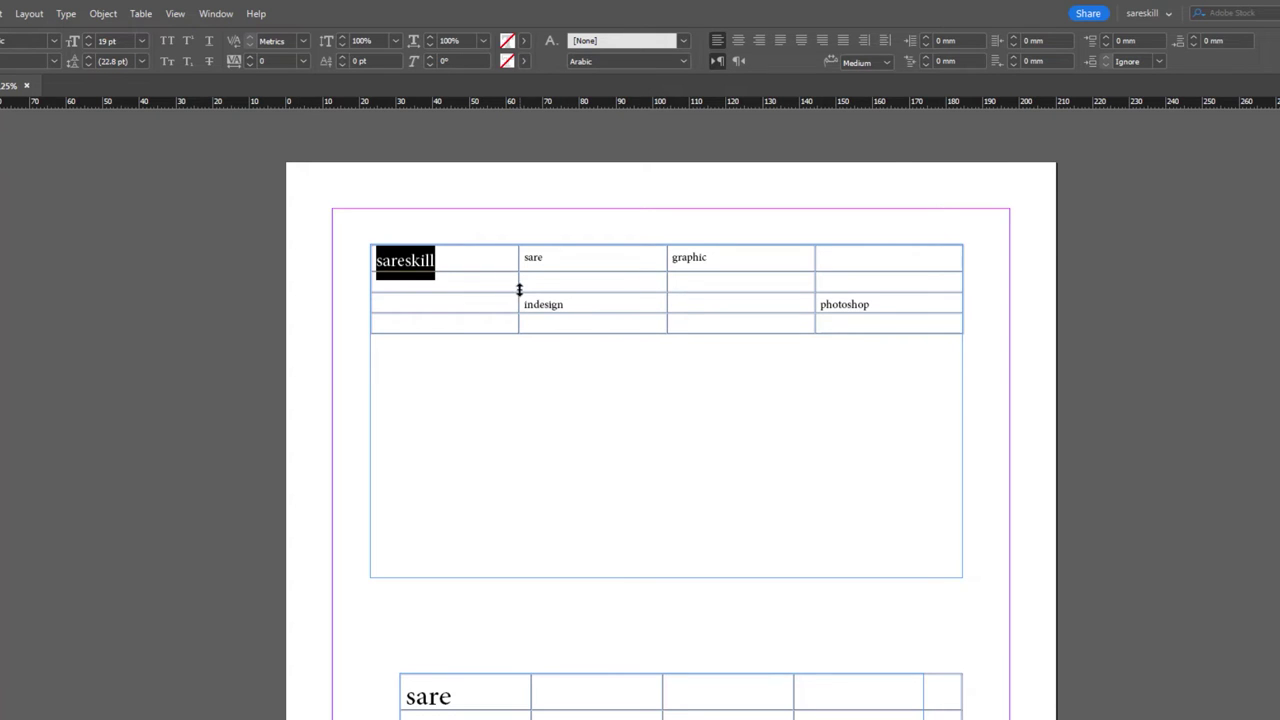
- Set the text in all cells of the upper table's first three rows to 24 pt, trying 48 pt first
left_click(533, 258)
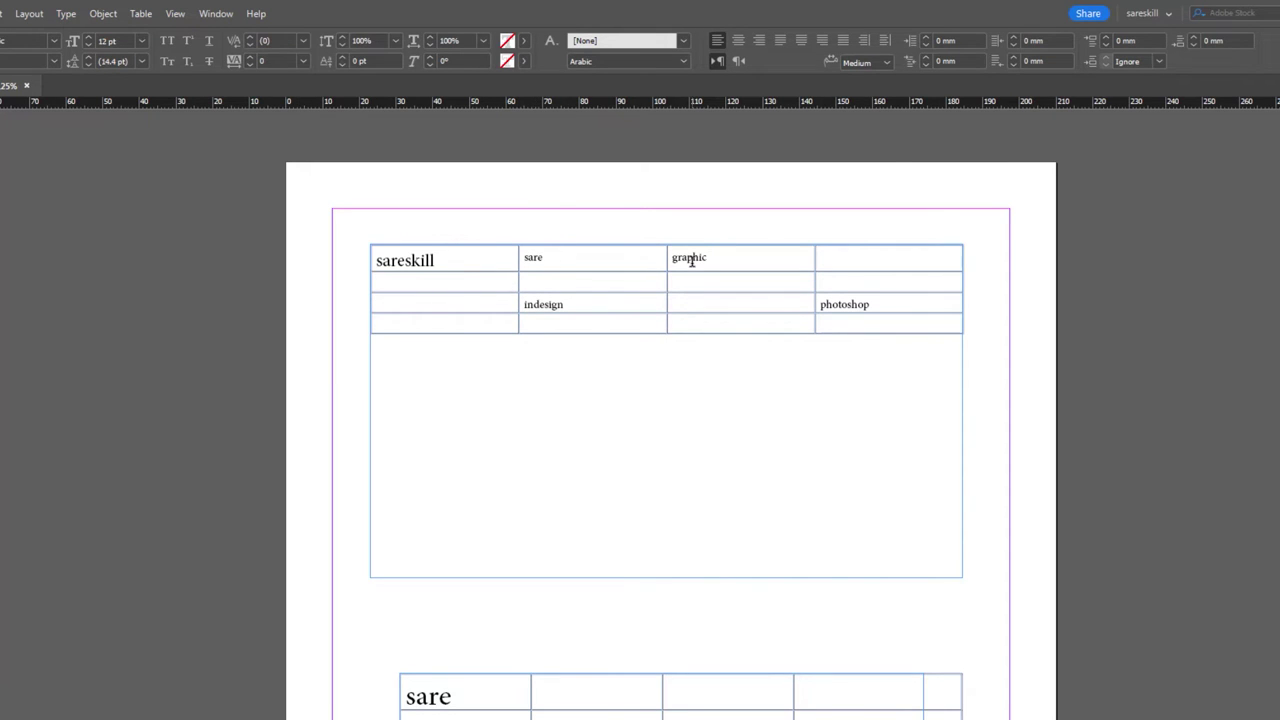
double_click(532, 258)
double_click(400, 261)
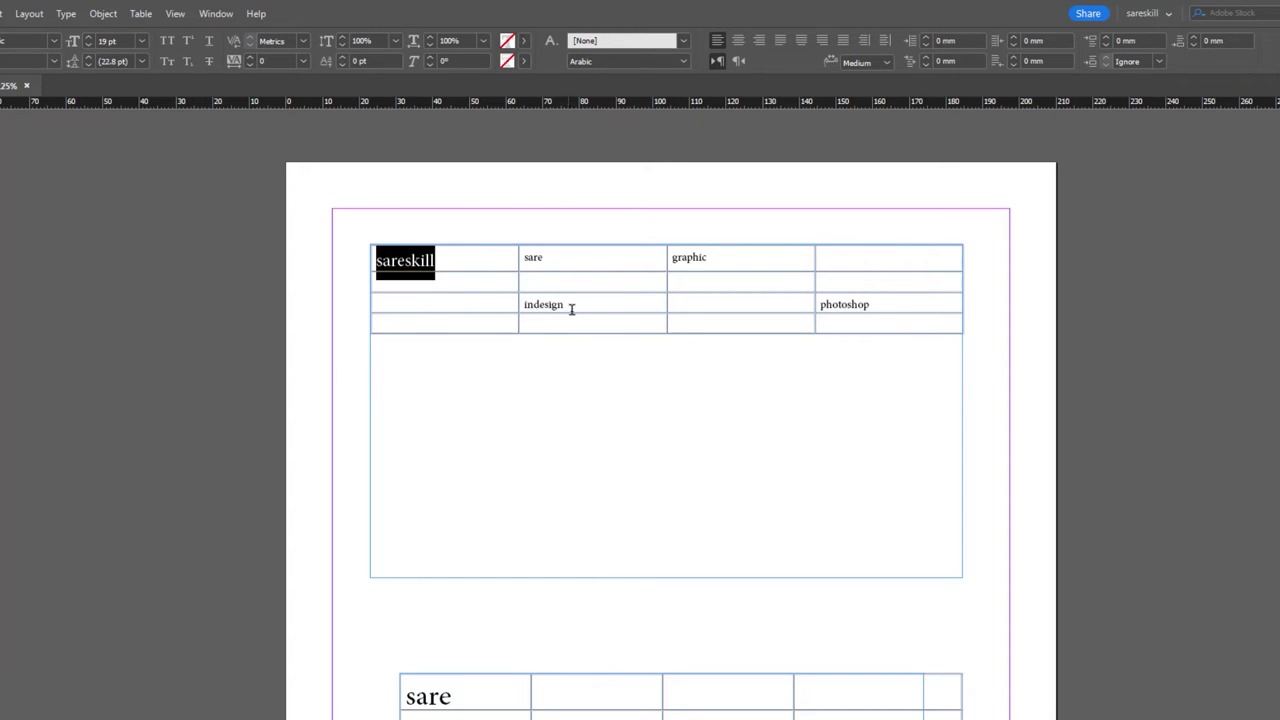
left_click_drag(891, 308, 491, 254)
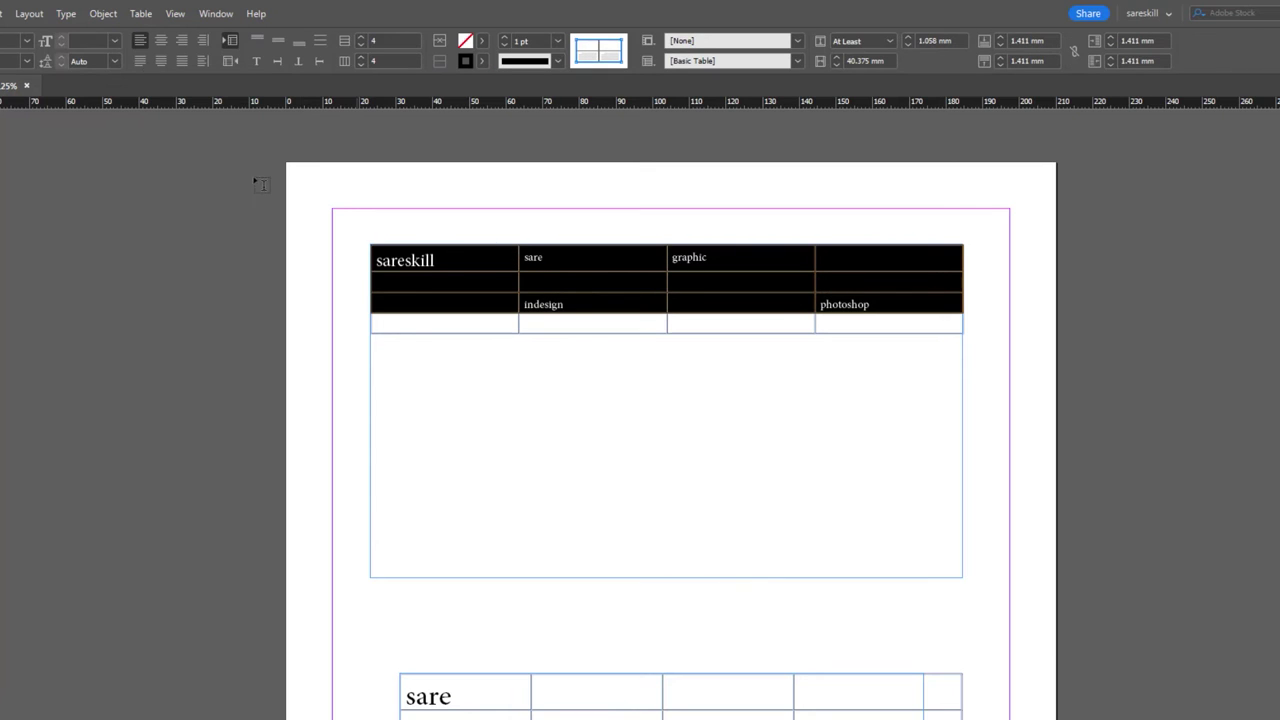
left_click(114, 41)
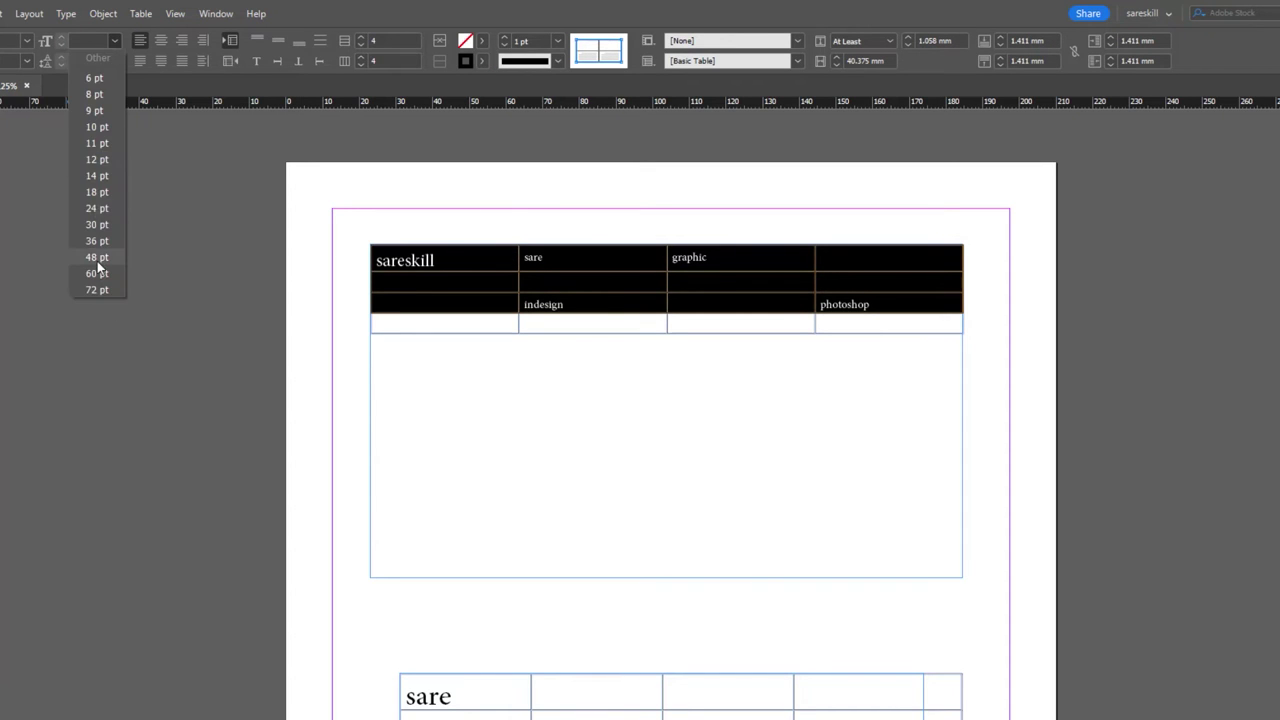
left_click(100, 258)
left_click(114, 41)
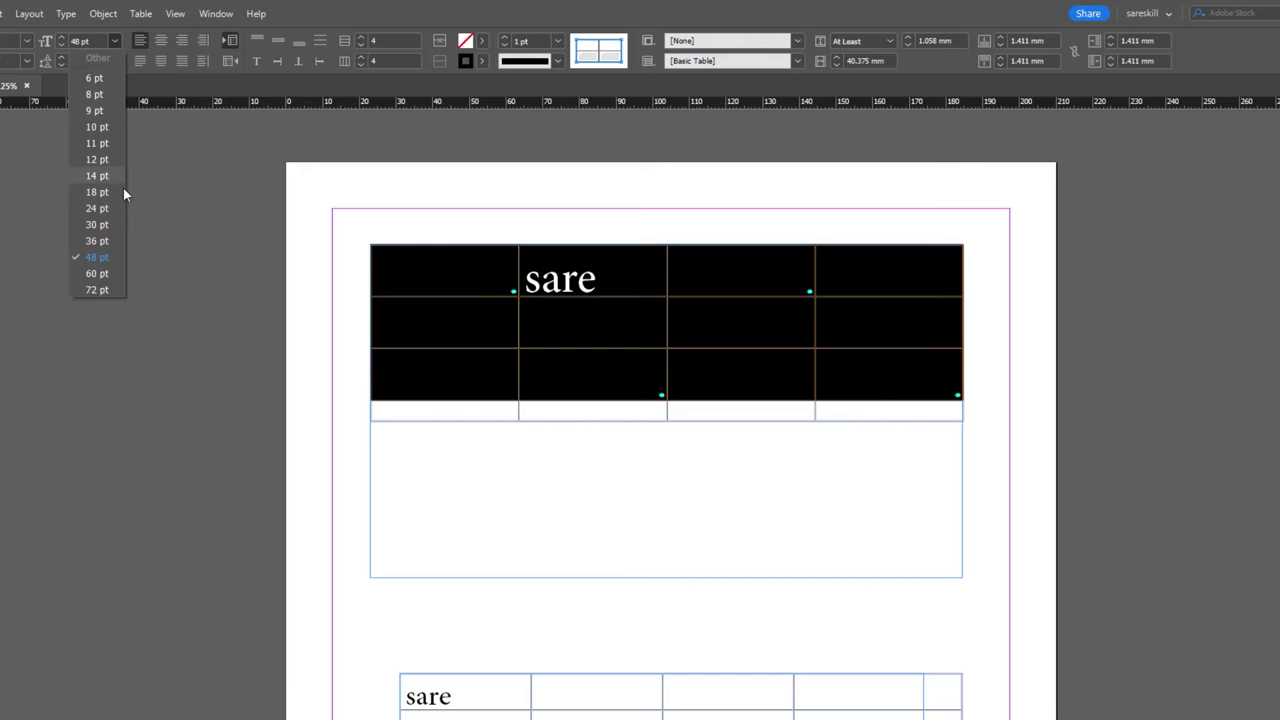
left_click(104, 208)
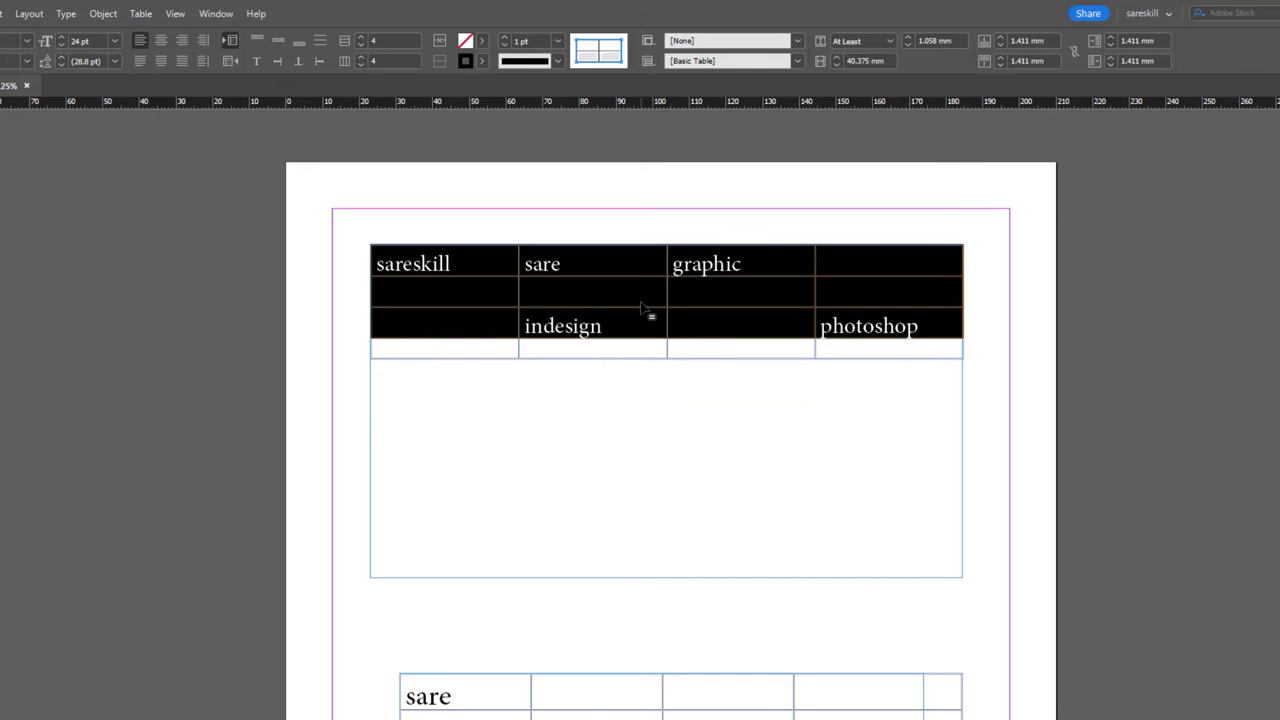
left_click(700, 299)
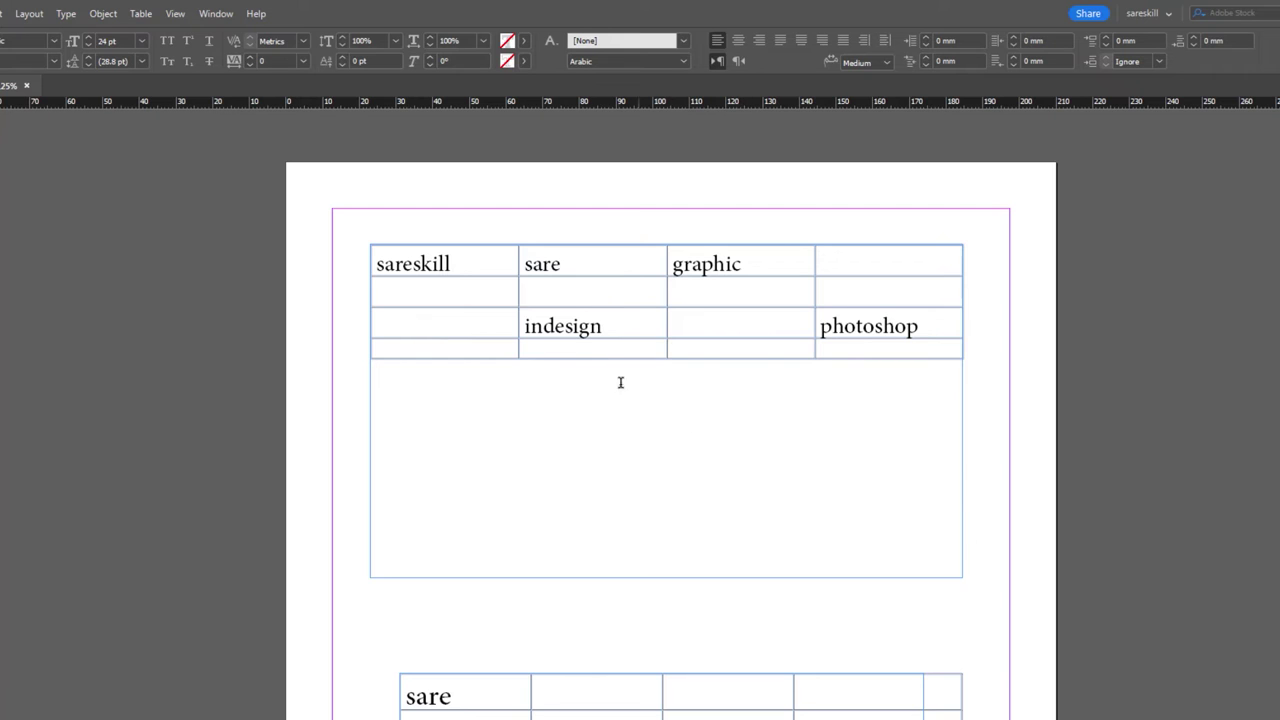
- Select all cells of the upper table and open its table setup options with the table kept in view
left_click_drag(417, 352, 829, 354)
left_click(617, 297)
left_click_drag(863, 340, 395, 262)
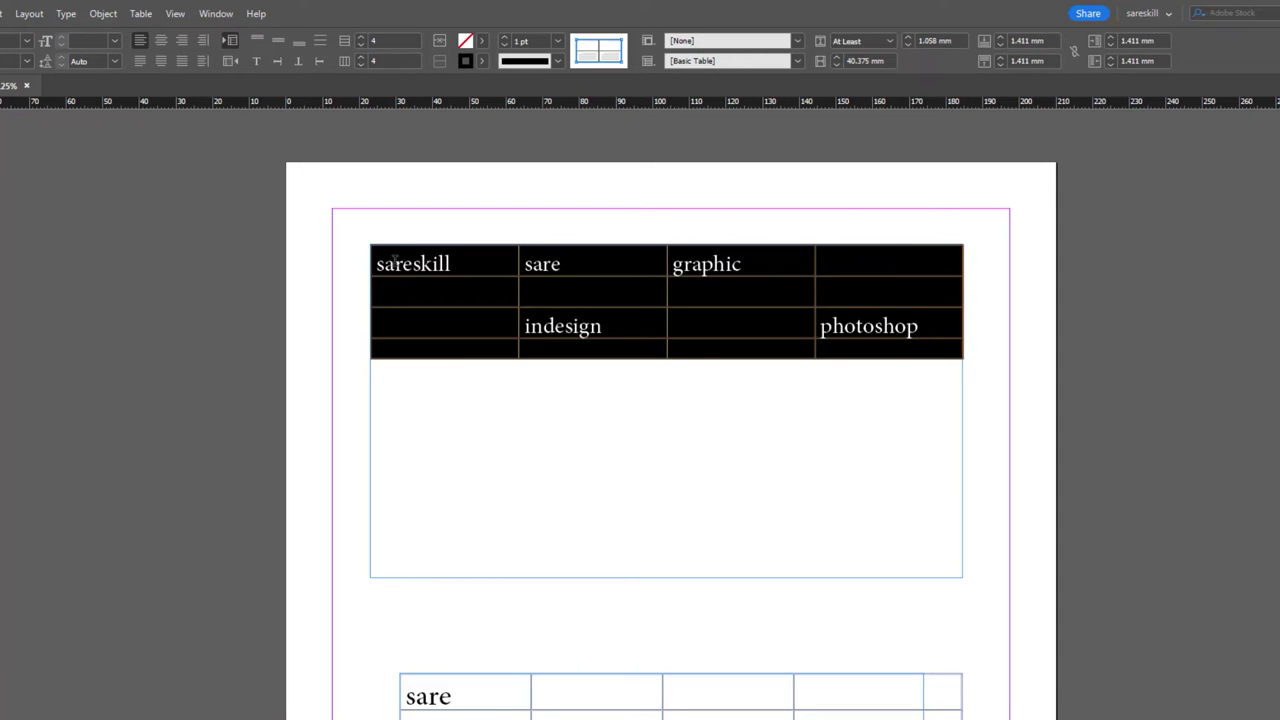
left_click_drag(951, 346, 469, 256)
left_click(140, 13)
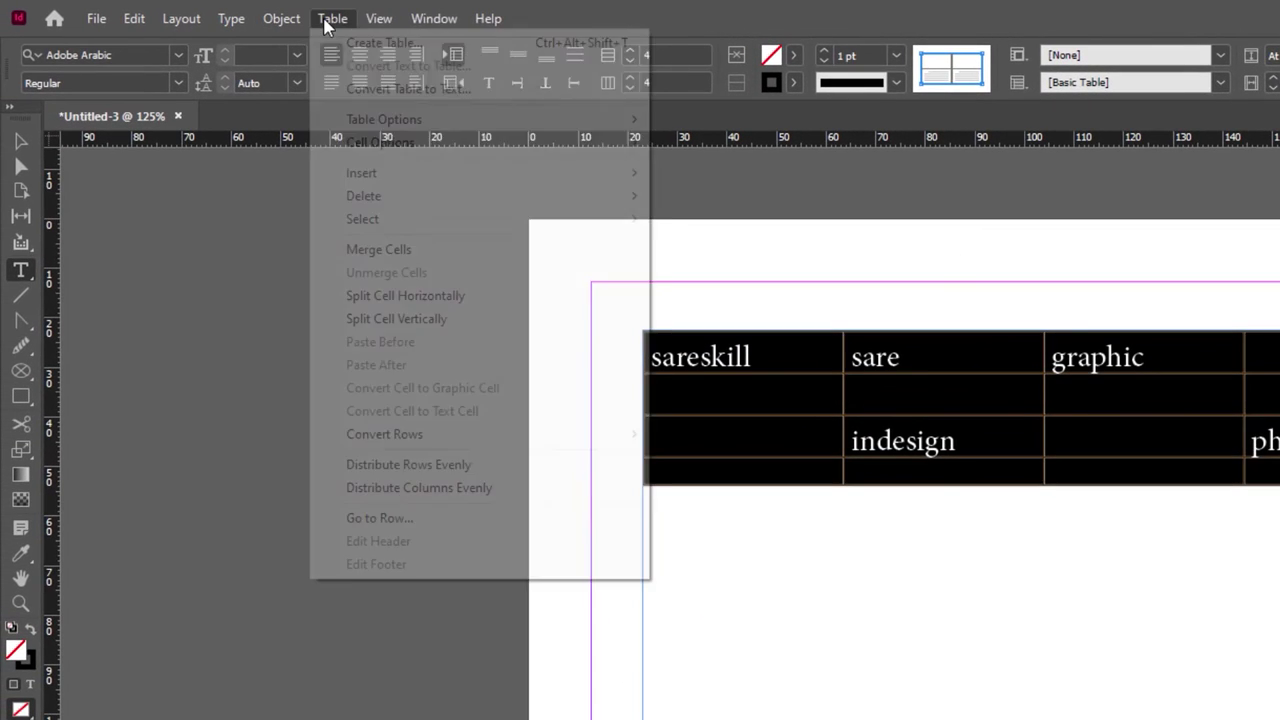
mouse_move(345, 121)
left_click(805, 120)
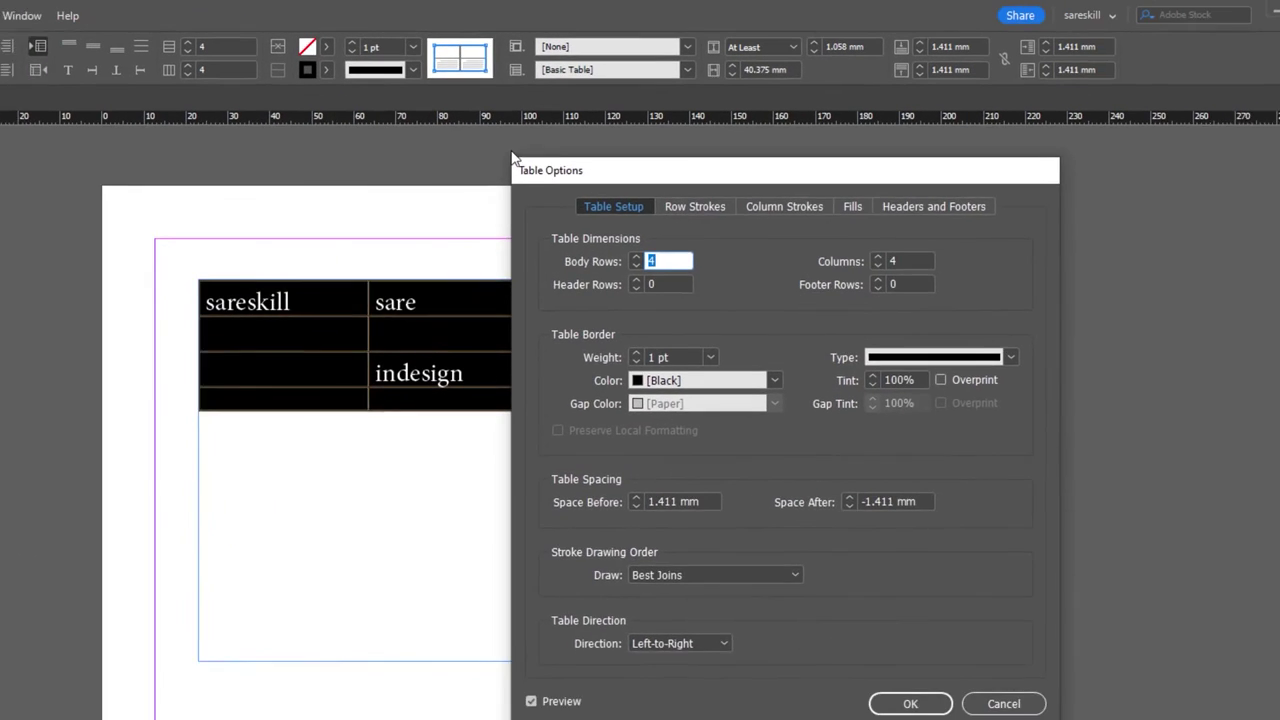
left_click_drag(513, 160, 597, 166)
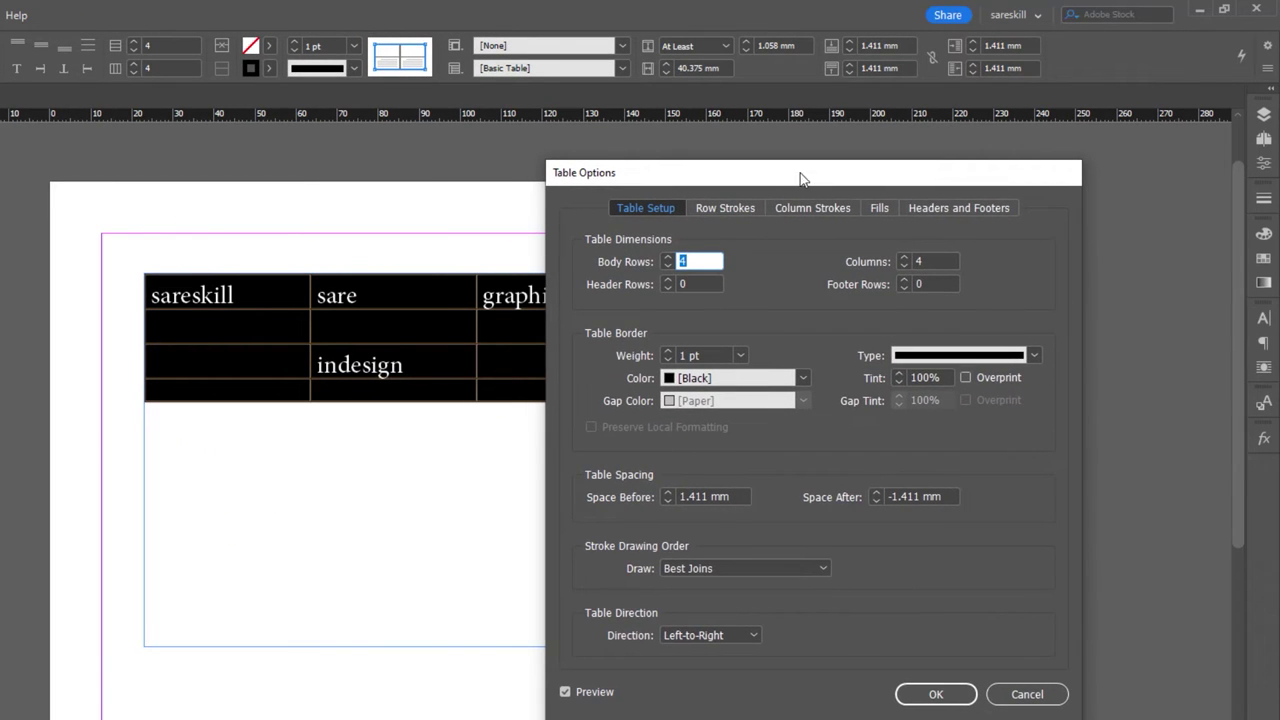
left_click_drag(873, 182, 1085, 213)
left_click_drag(991, 197, 791, 174)
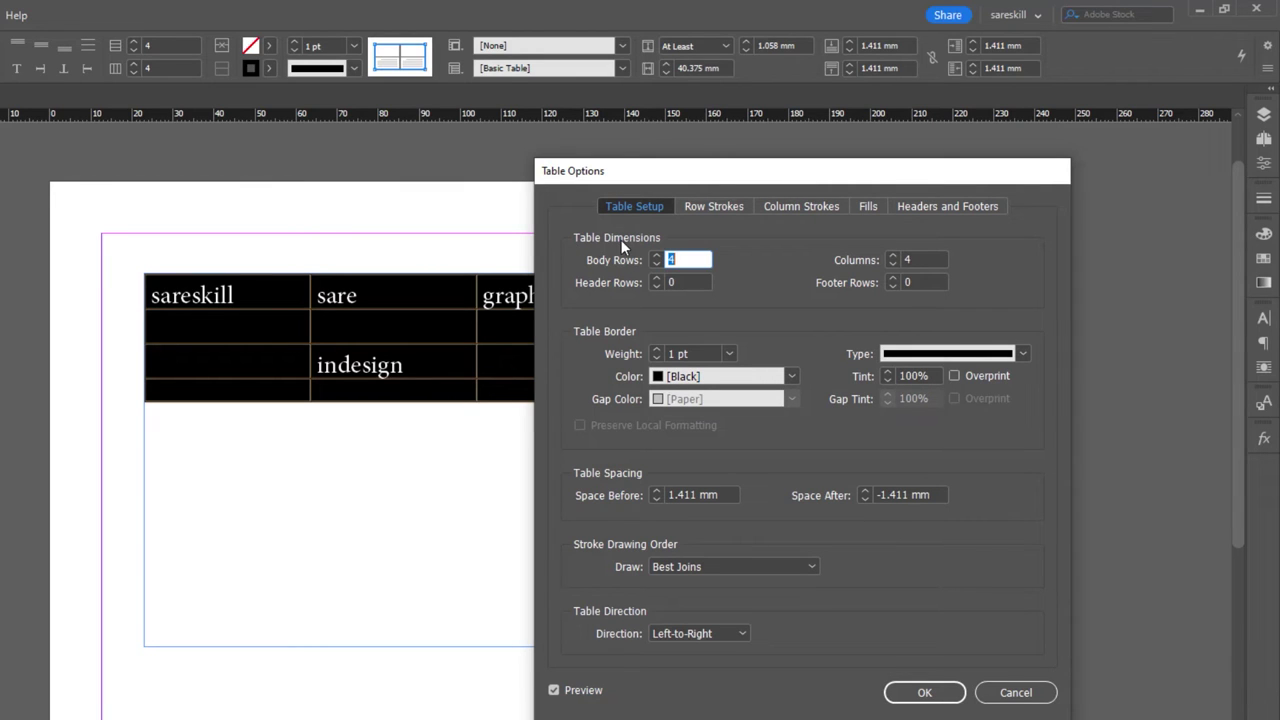
left_click_drag(697, 190, 920, 198)
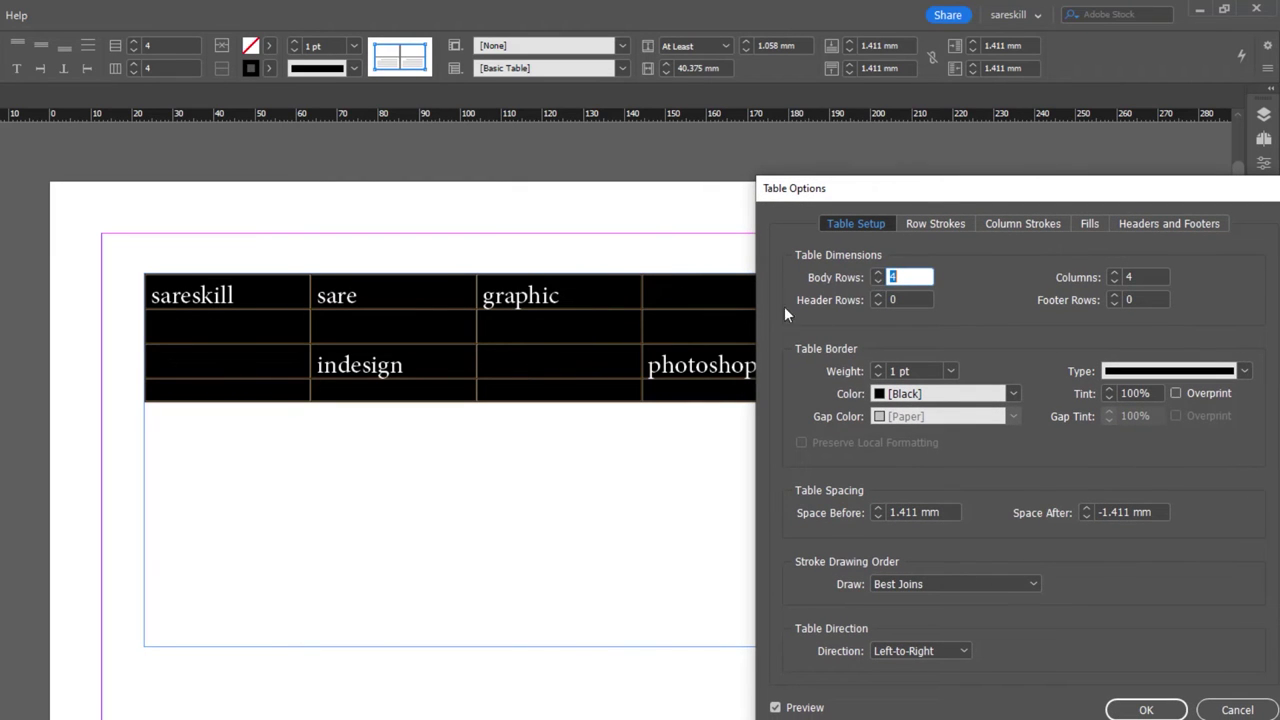
- Set the upper table's number of body rows to 8, trying other row counts first
left_click(879, 277)
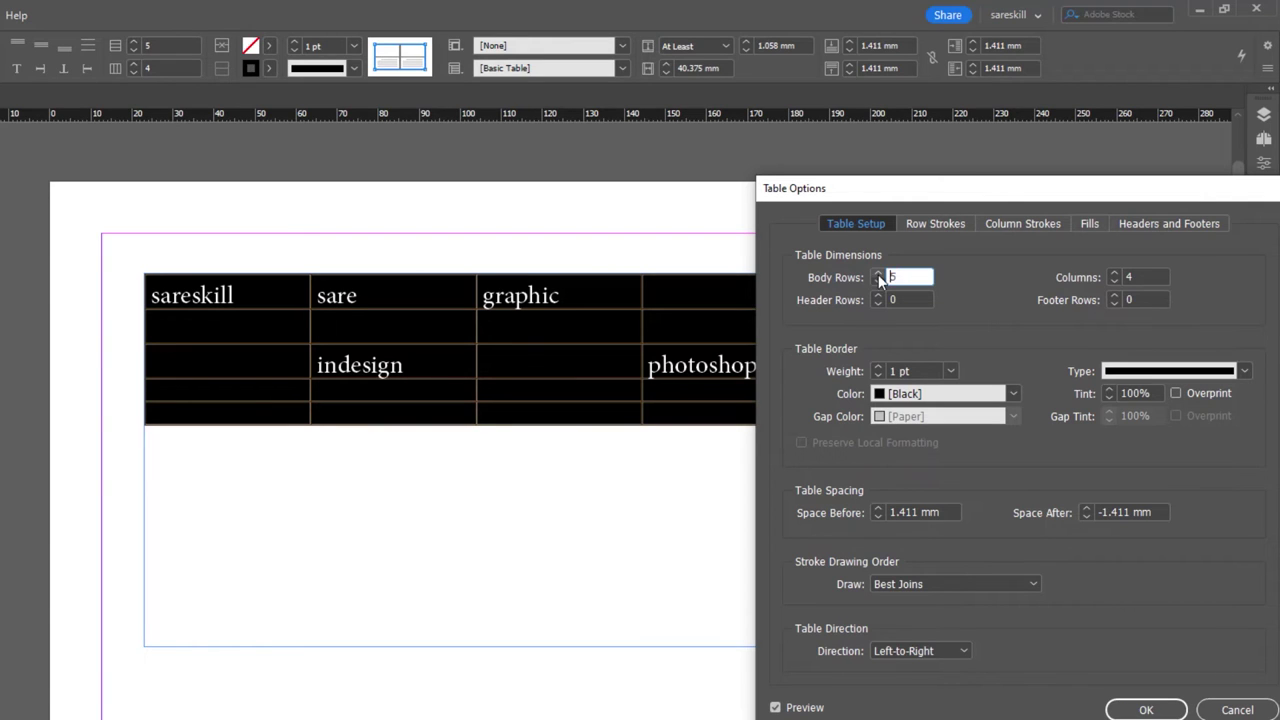
left_click(879, 282)
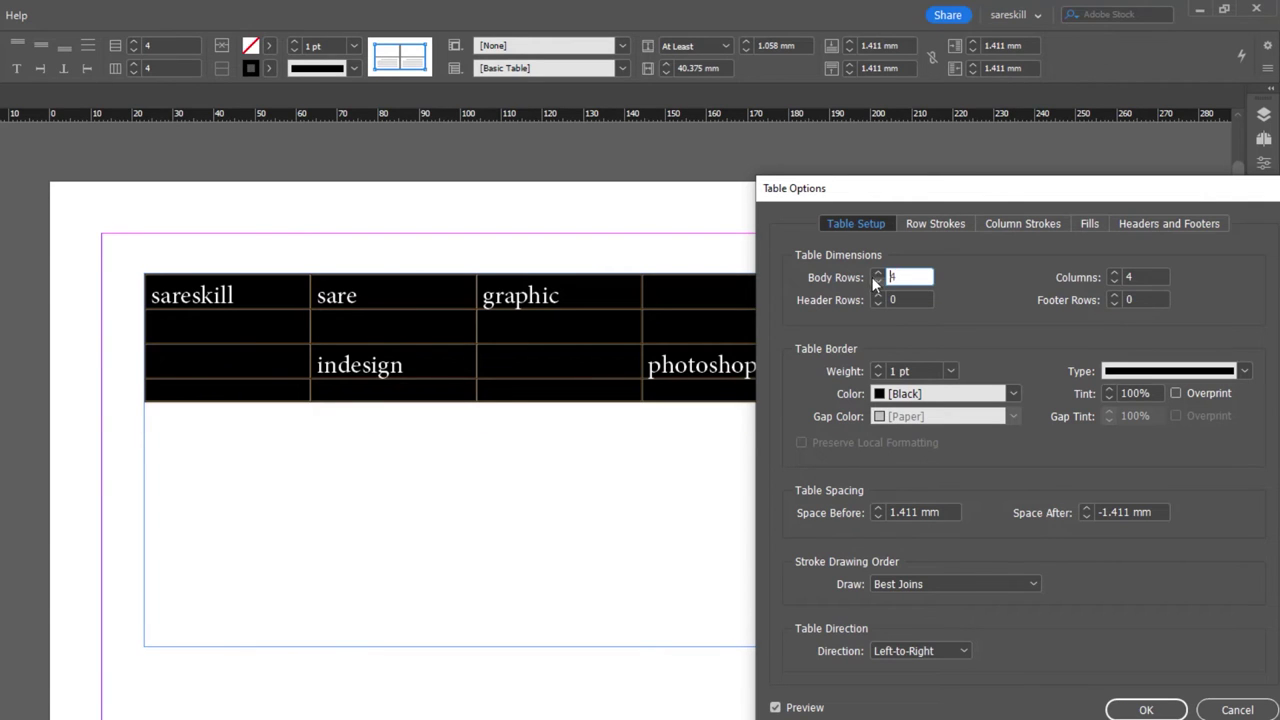
left_click(879, 273)
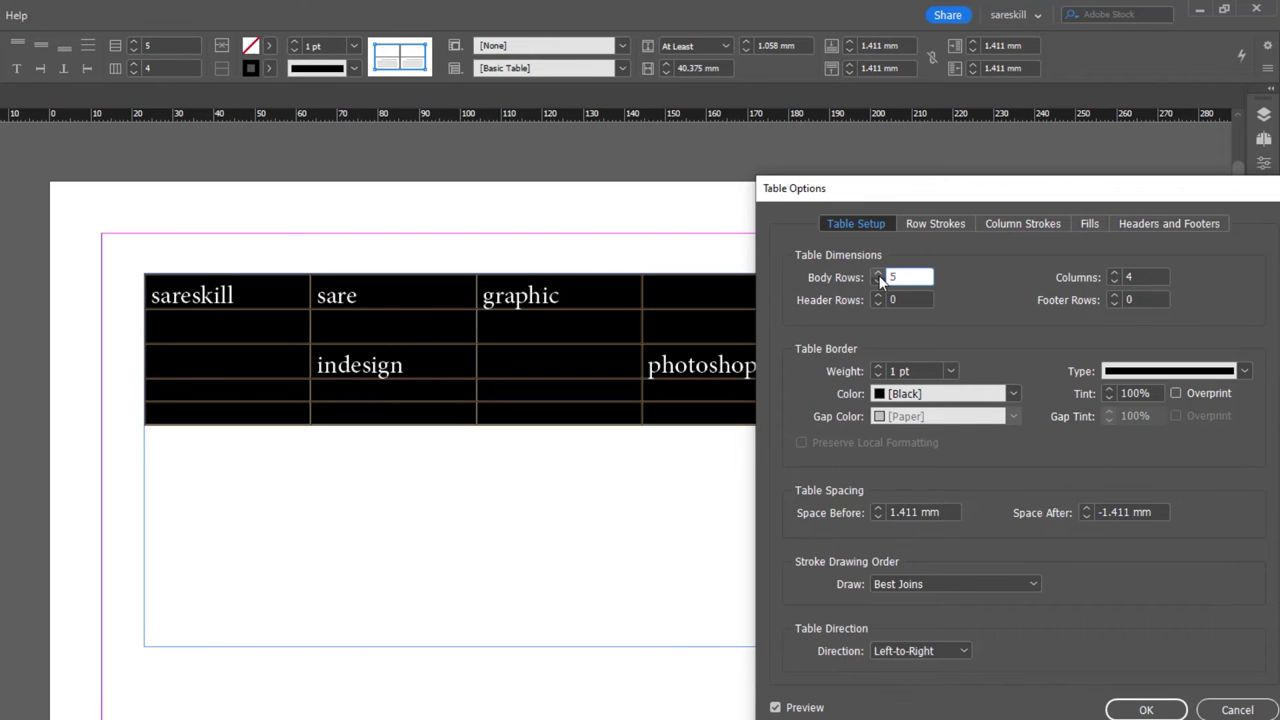
left_click(879, 275)
left_click(879, 275)
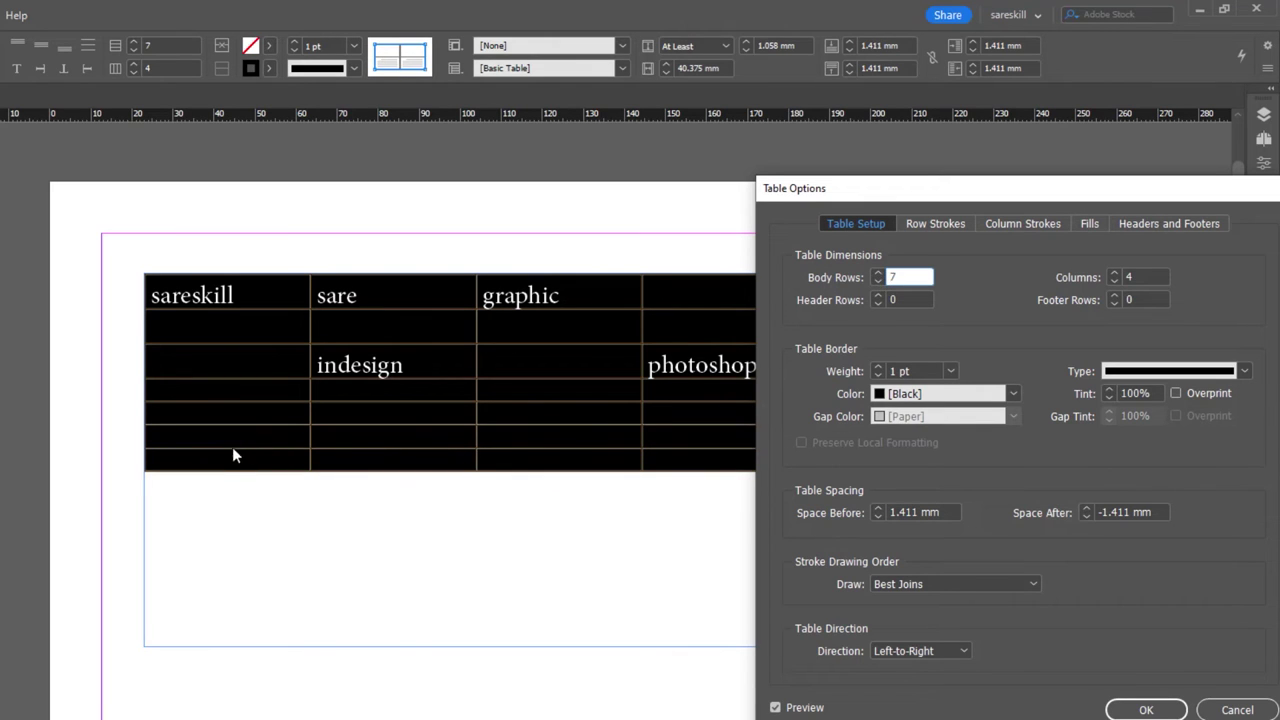
left_click(879, 274)
left_click(879, 274)
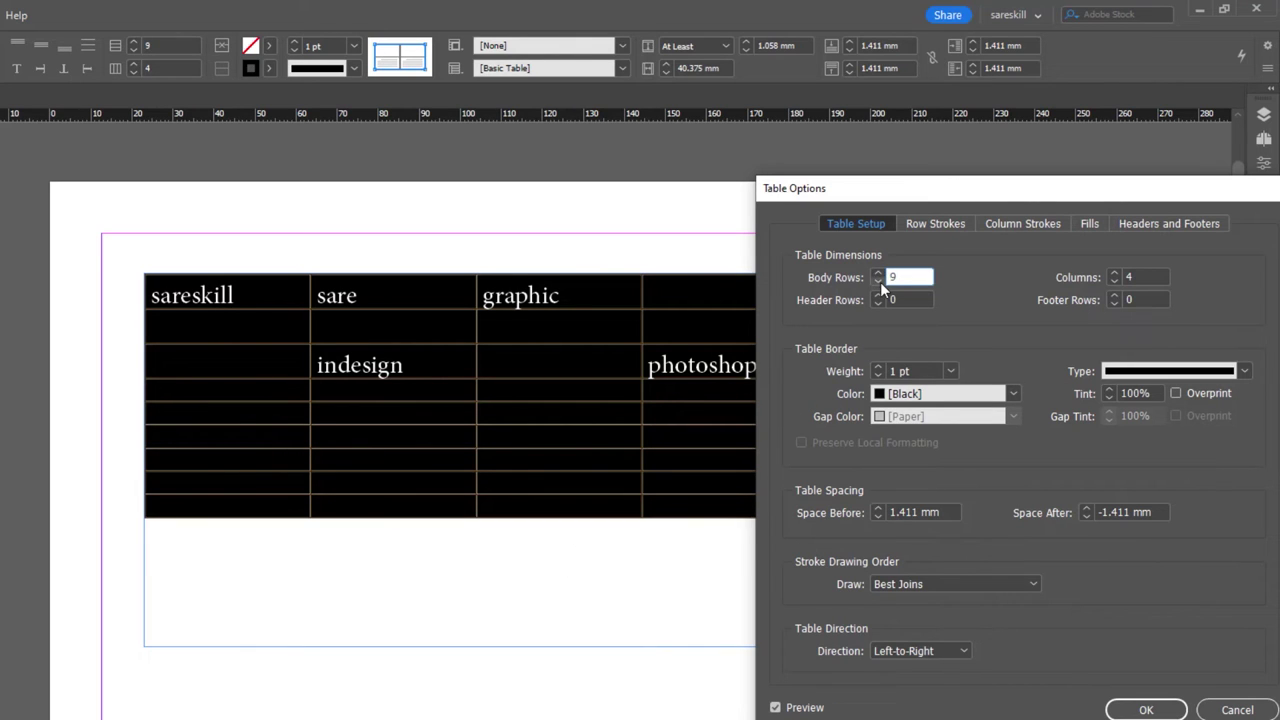
left_click(880, 282)
left_click(879, 281)
left_click(876, 272)
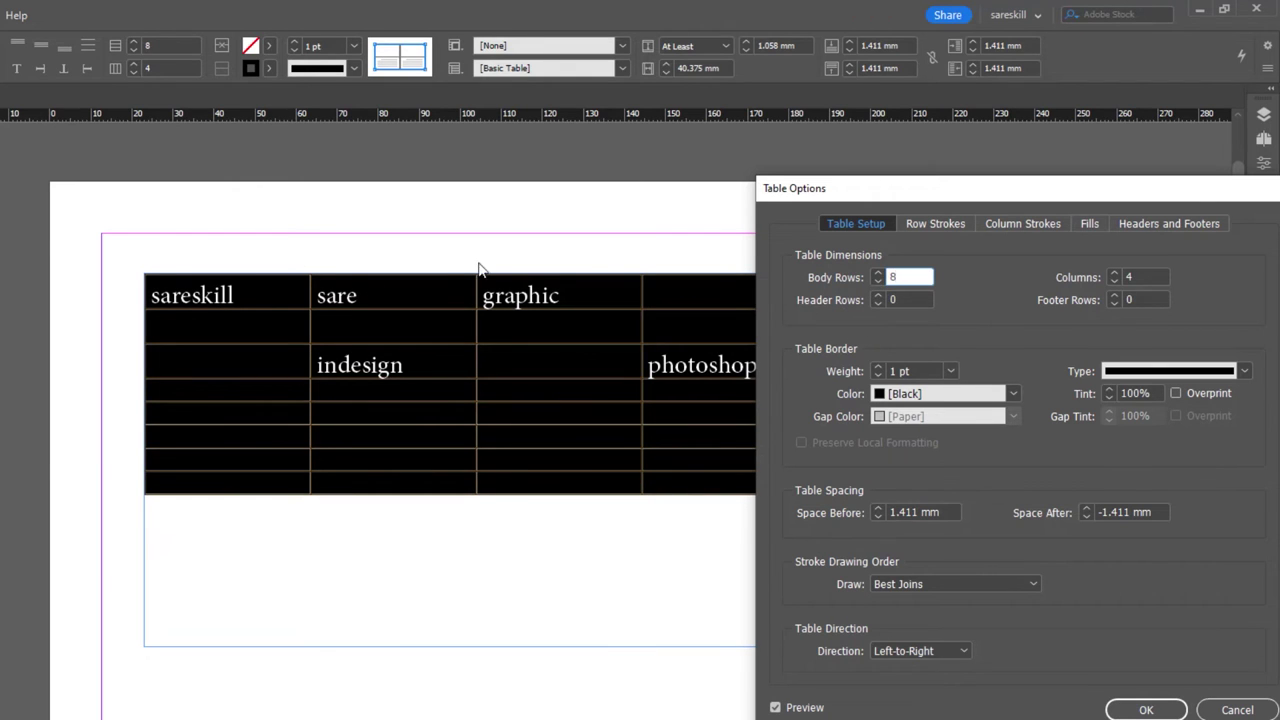
- Add 1 header row to the upper table
left_click_drag(849, 190, 329, 504)
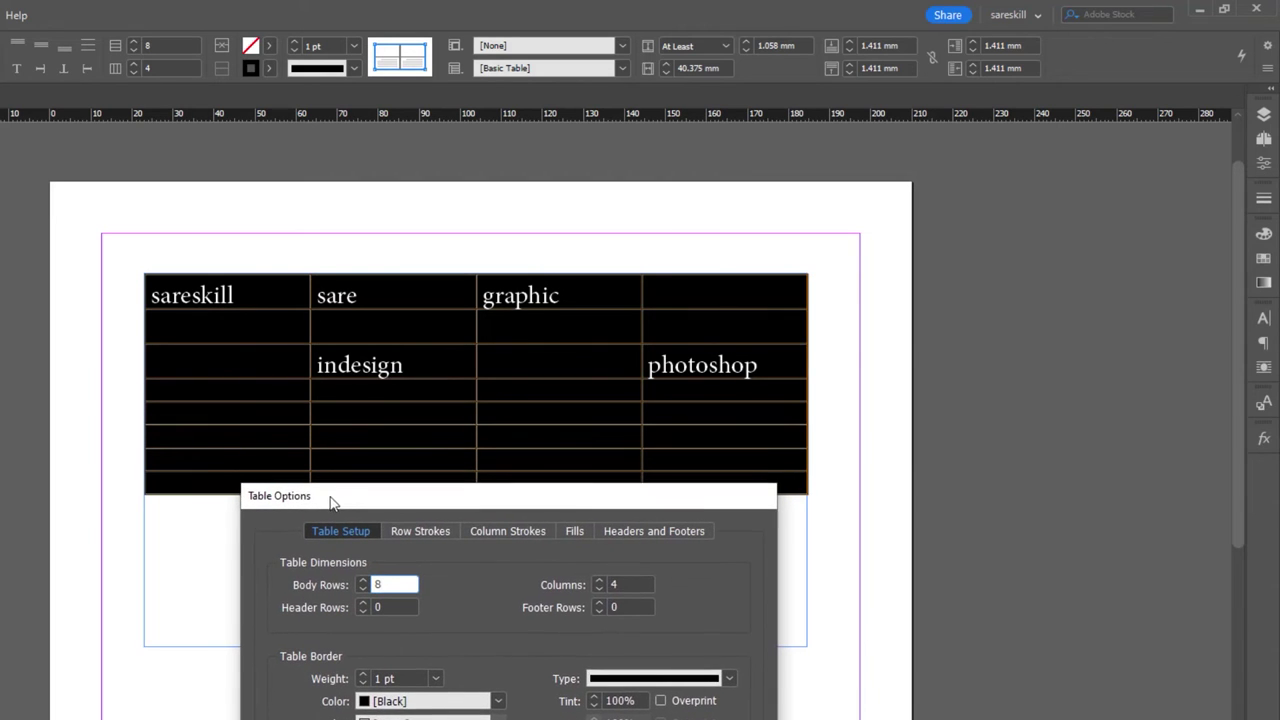
left_click_drag(550, 512, 527, 525)
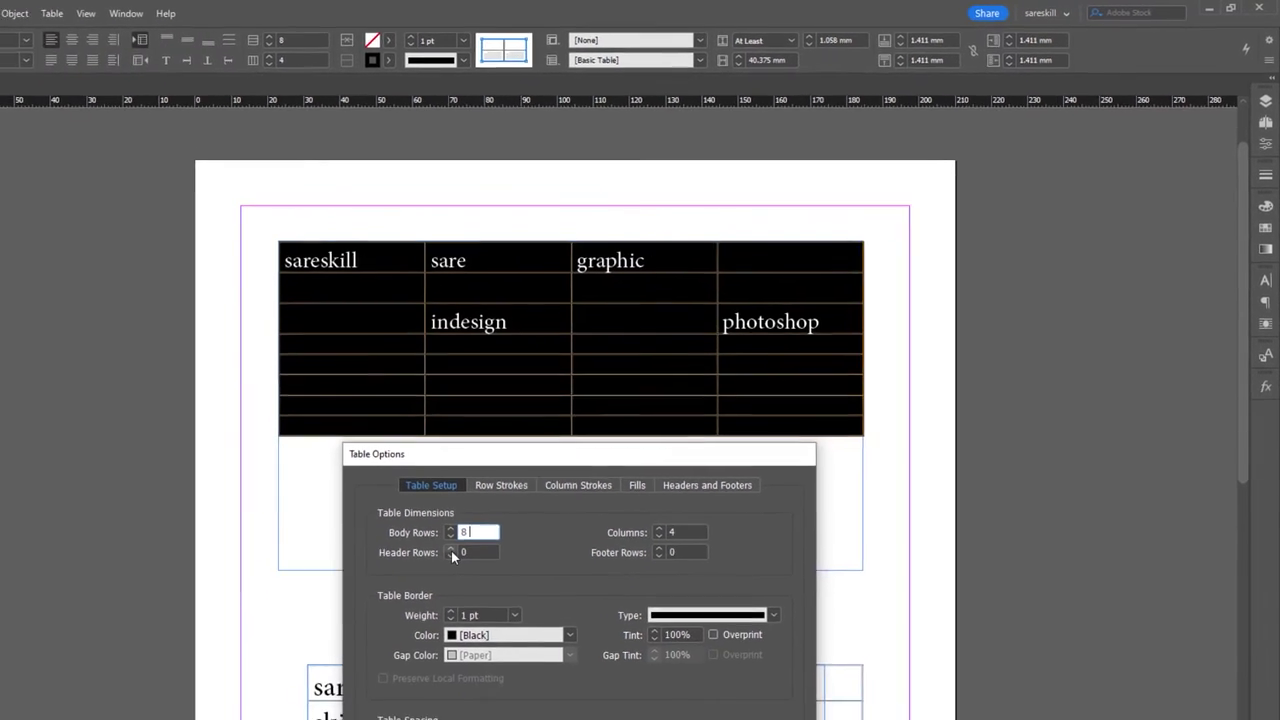
left_click(339, 623)
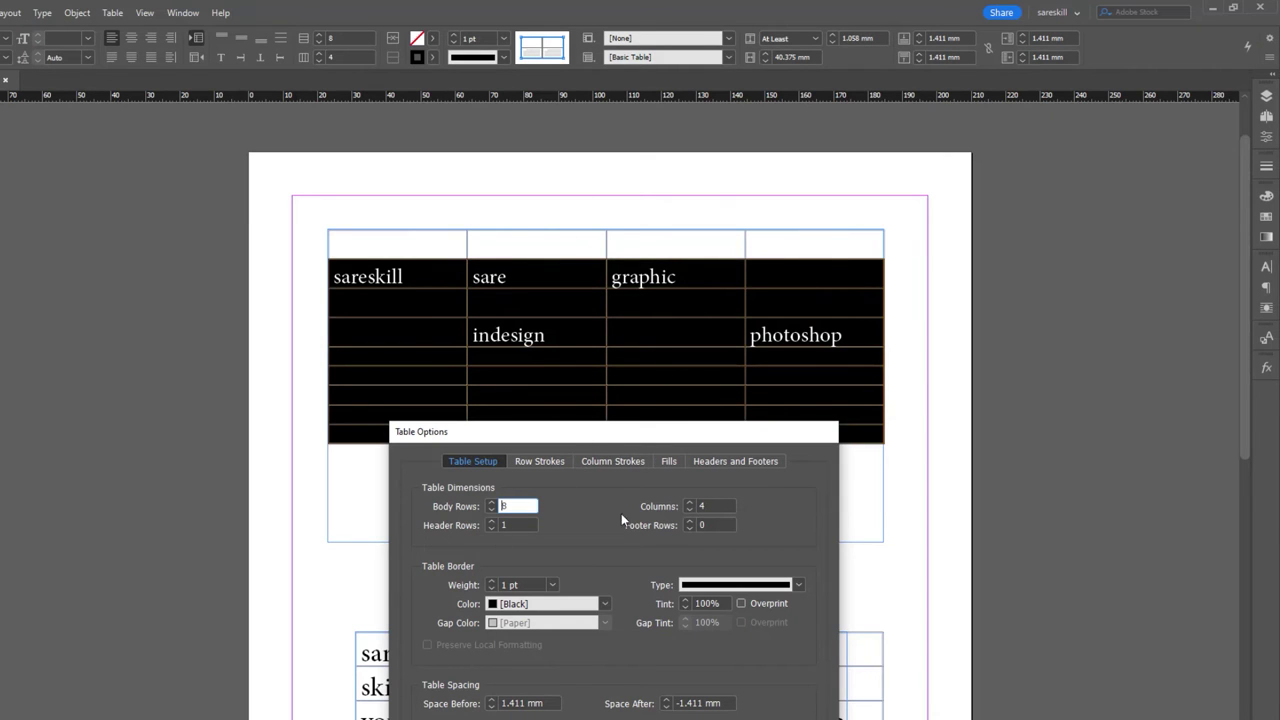
- Try extra columns in the upper table, return the column count to 4, and add 1 footer row
left_click_drag(684, 431, 143, 202)
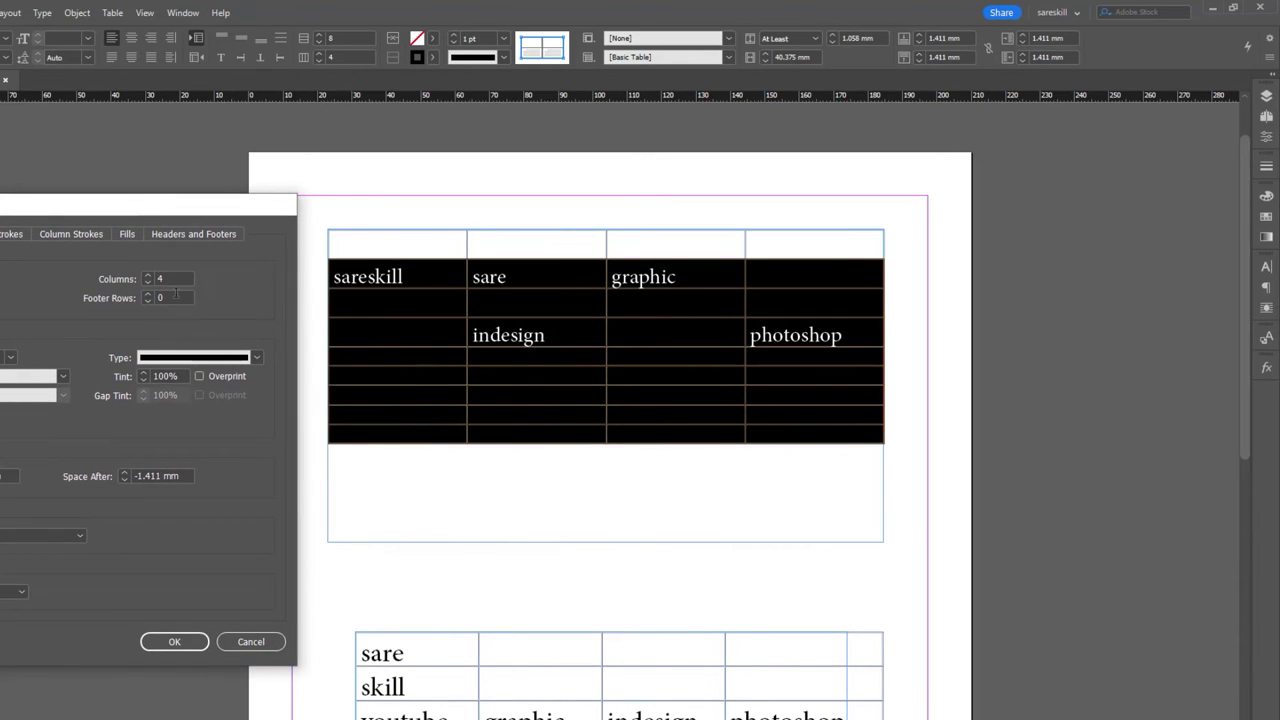
left_click(148, 276)
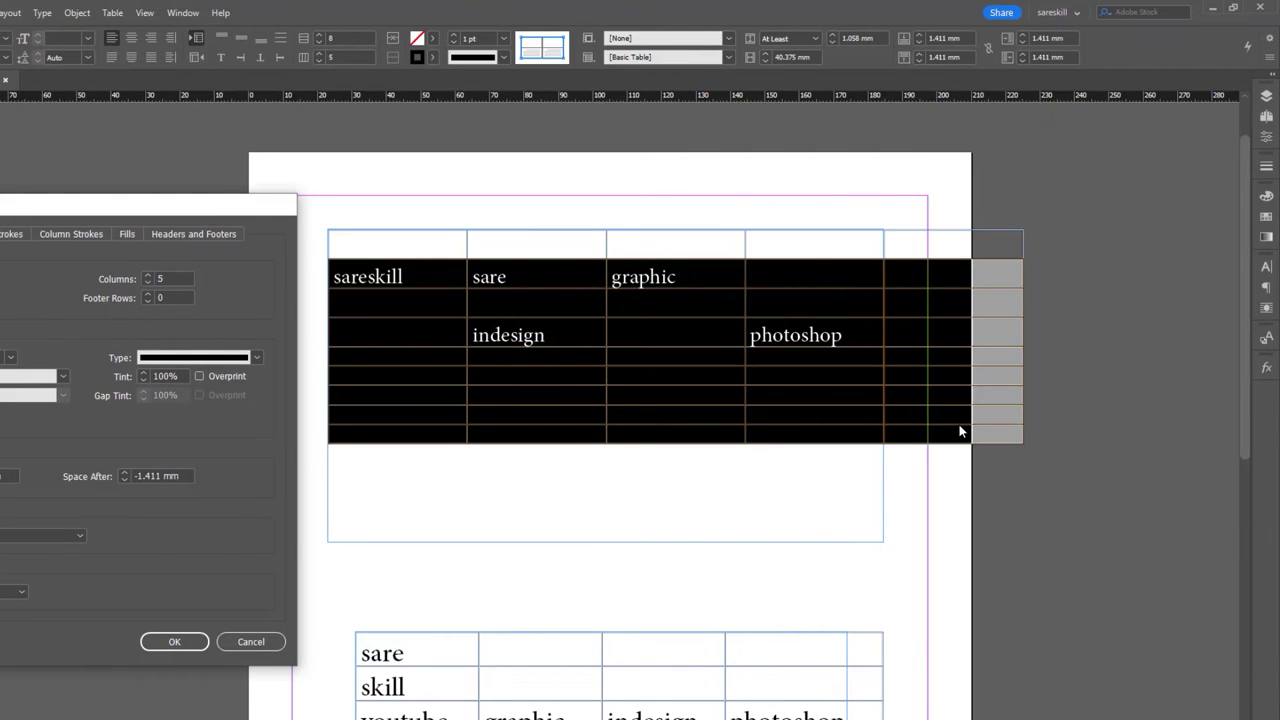
left_click(148, 276)
left_click(148, 281)
left_click(148, 281)
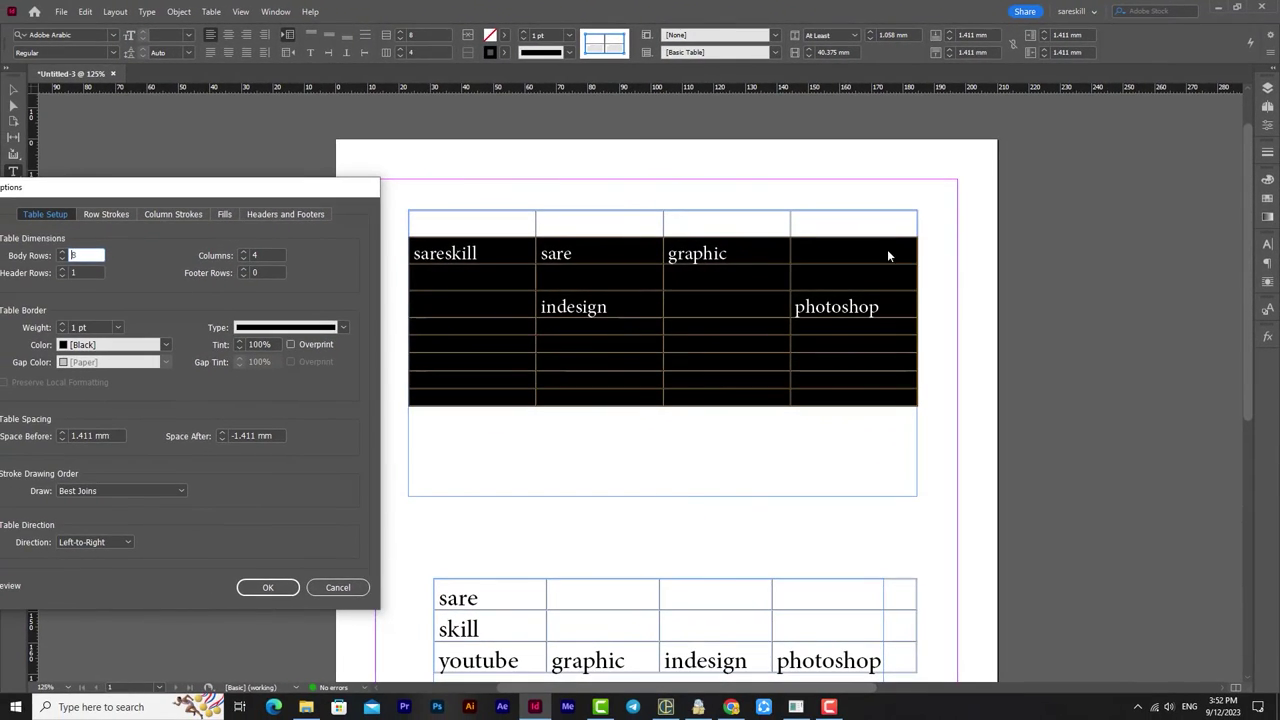
left_click(242, 270)
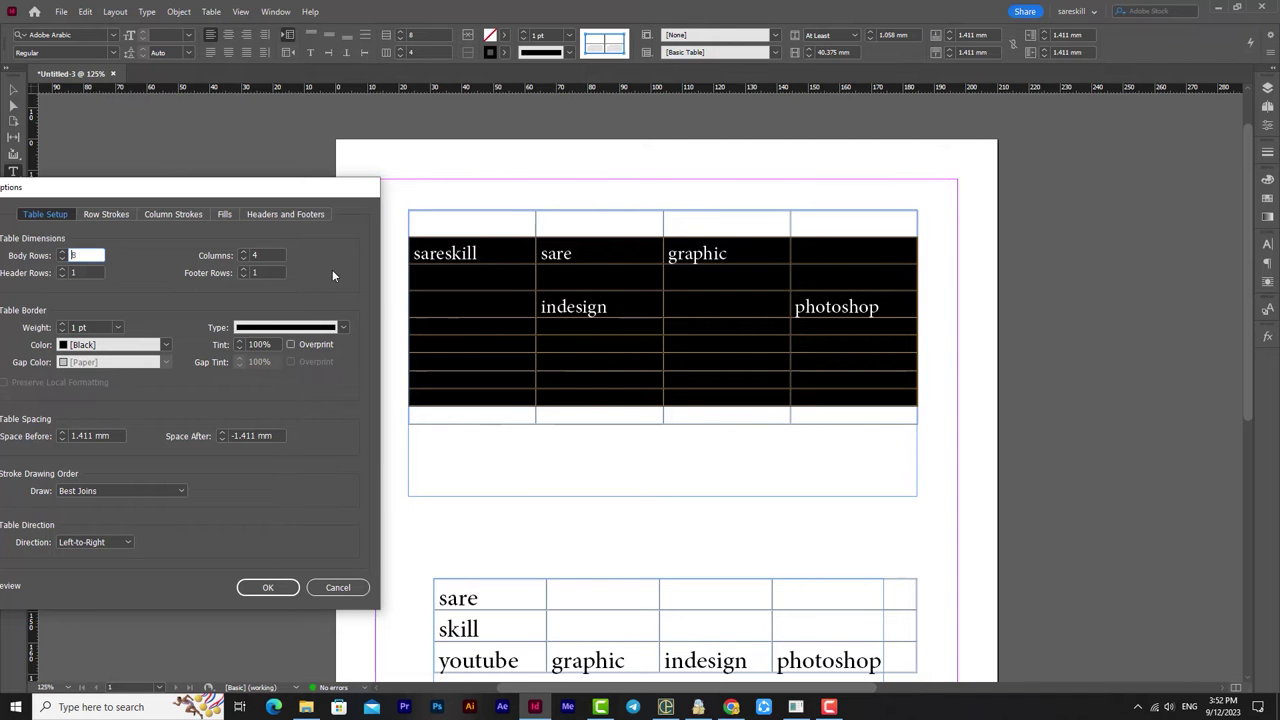
- Set the upper table's border weight to 7 pt
left_click_drag(225, 200, 1075, 178)
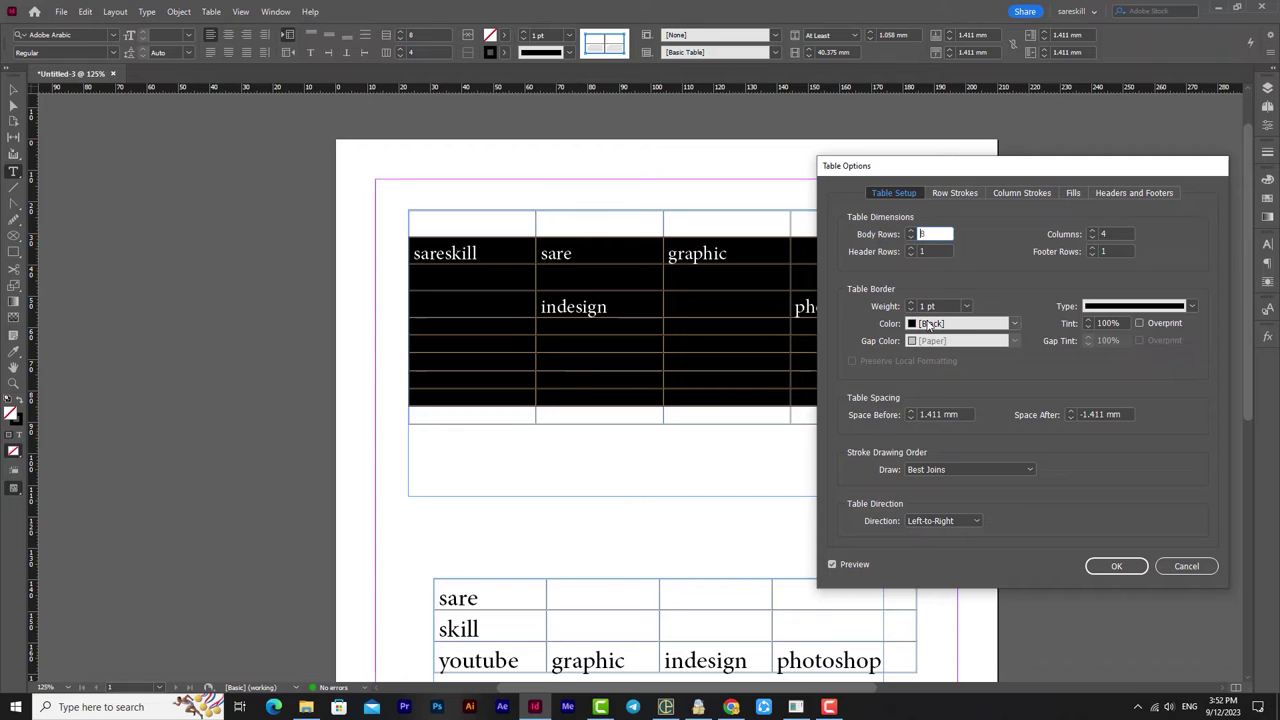
left_click(911, 303)
left_click(911, 304)
left_click(911, 304)
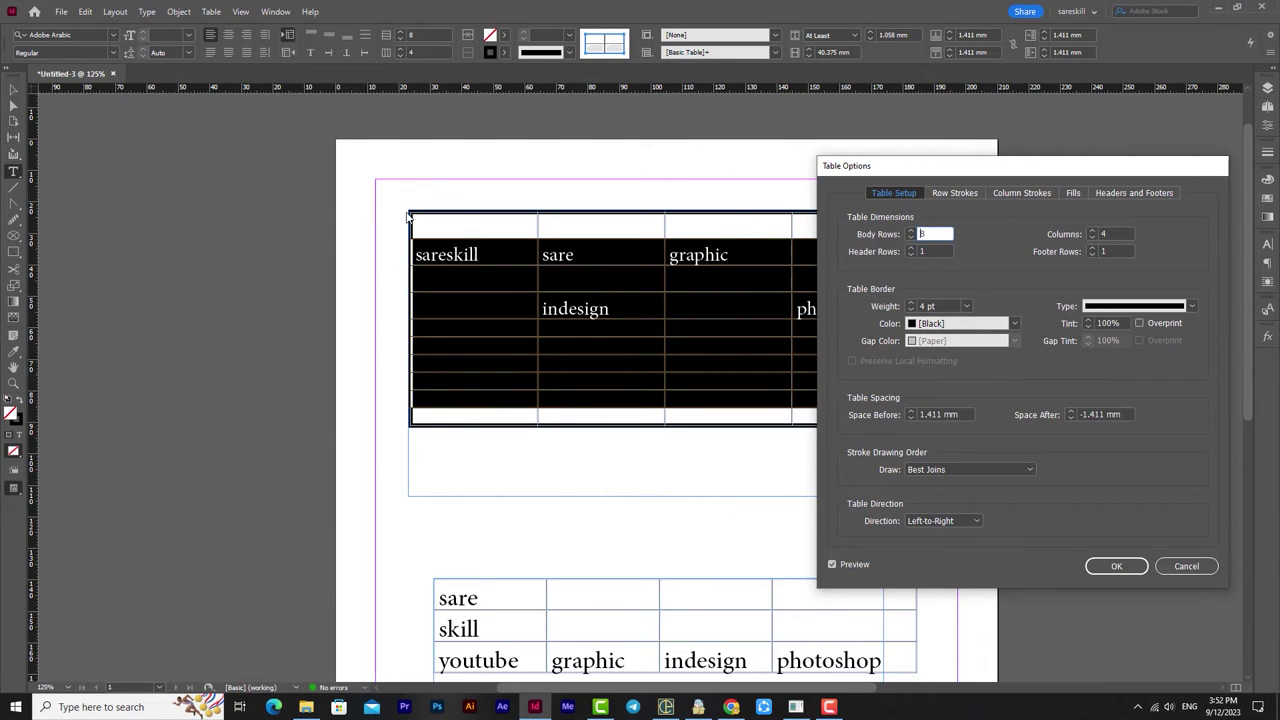
left_click(911, 302)
left_click(911, 302)
left_click(911, 302)
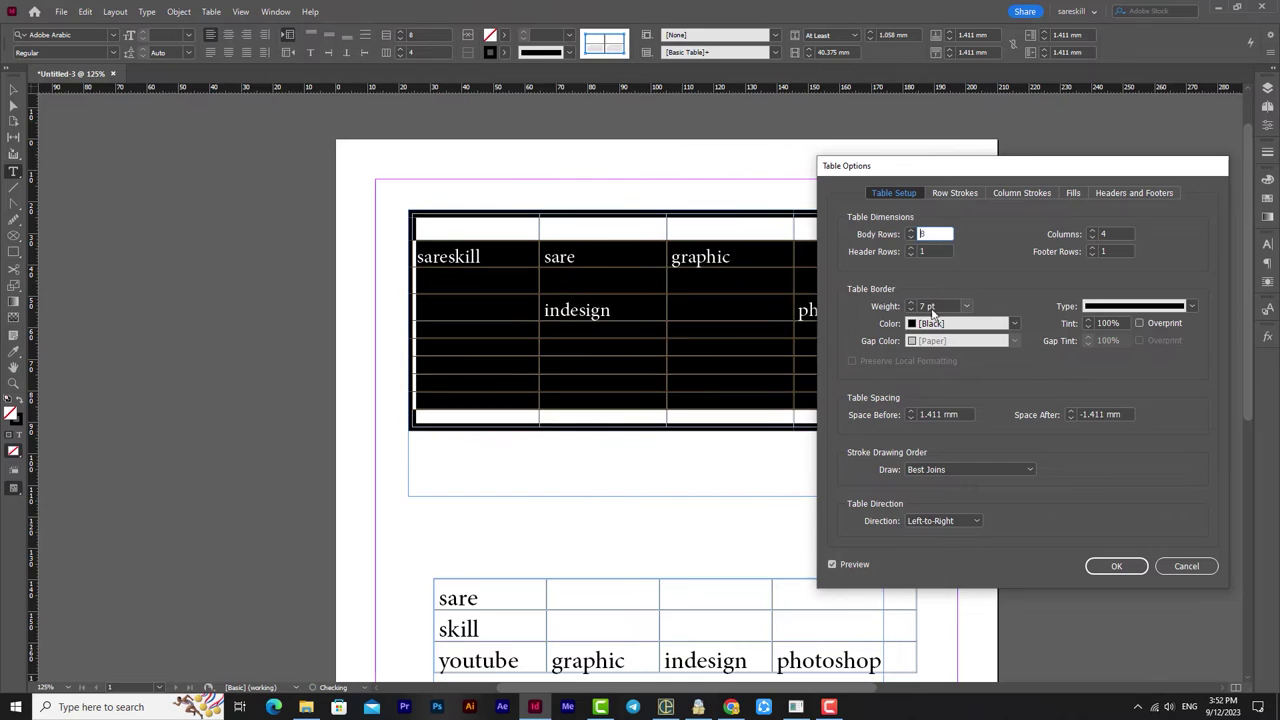
left_click(968, 306)
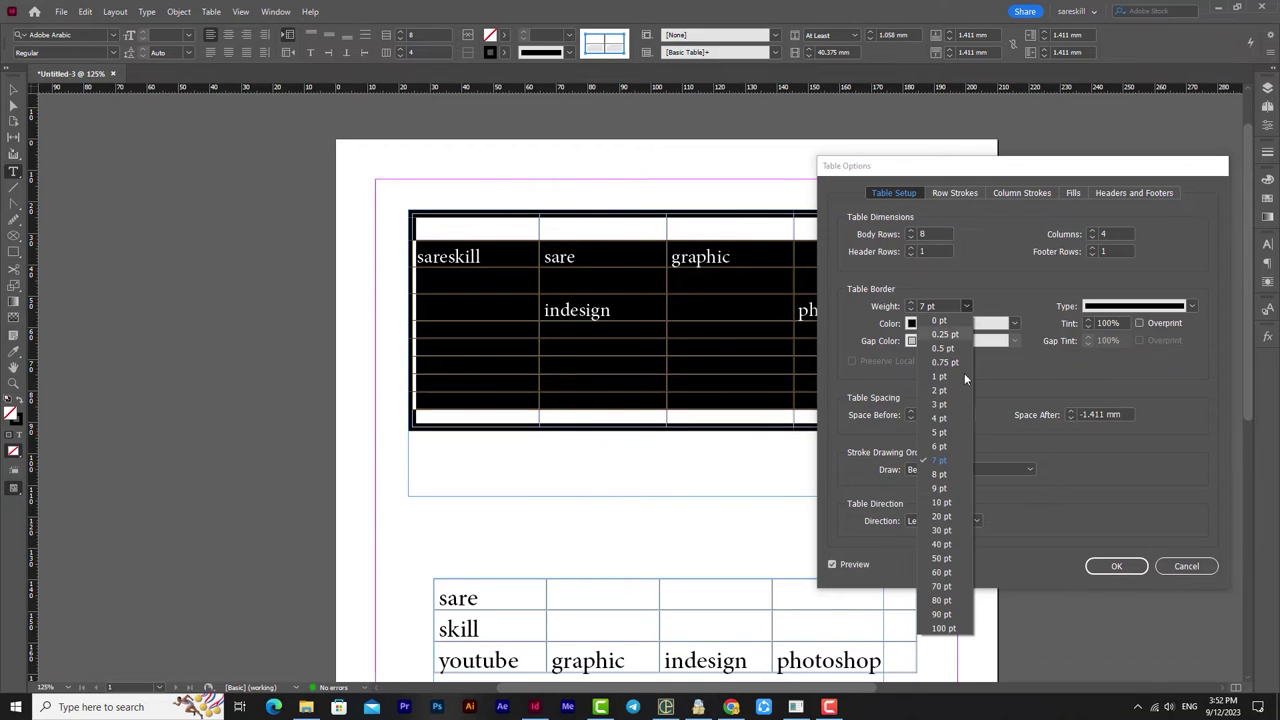
left_click(952, 310)
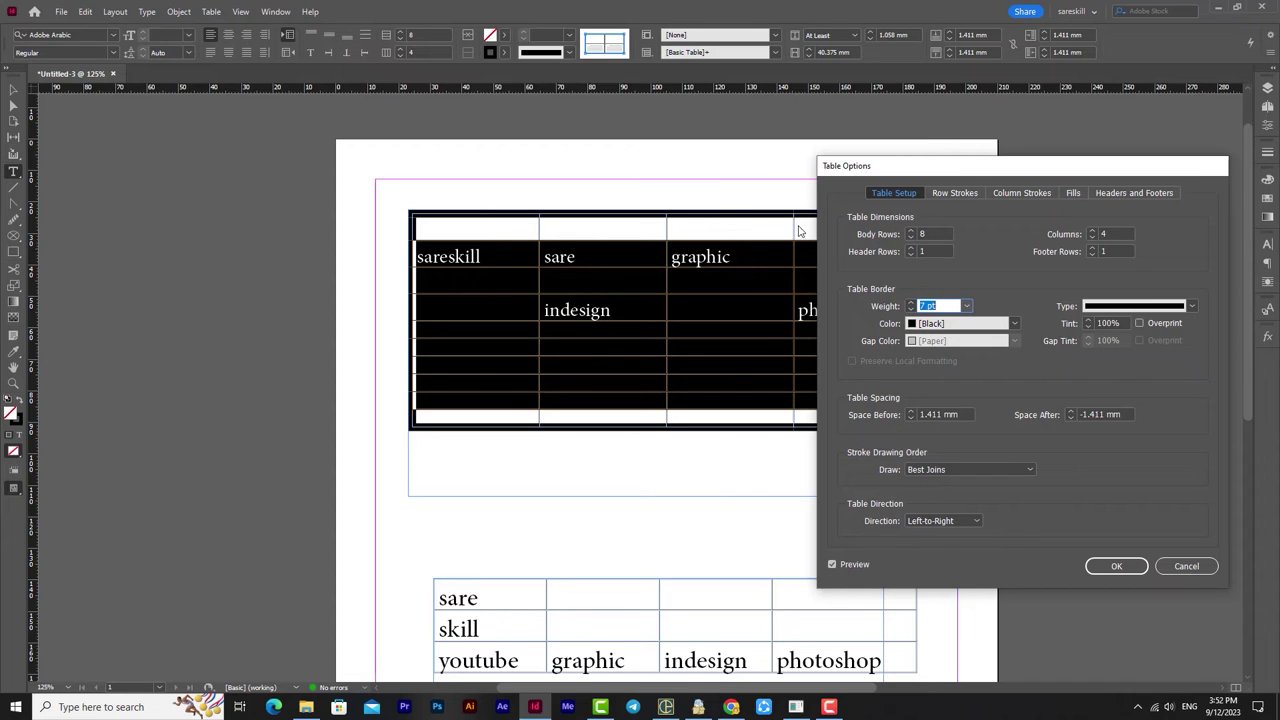
- Set the table border color to C=100 M=0 Y=0 K=0, trying C=15 M=100 Y=100 K=0 first
left_click(1013, 323)
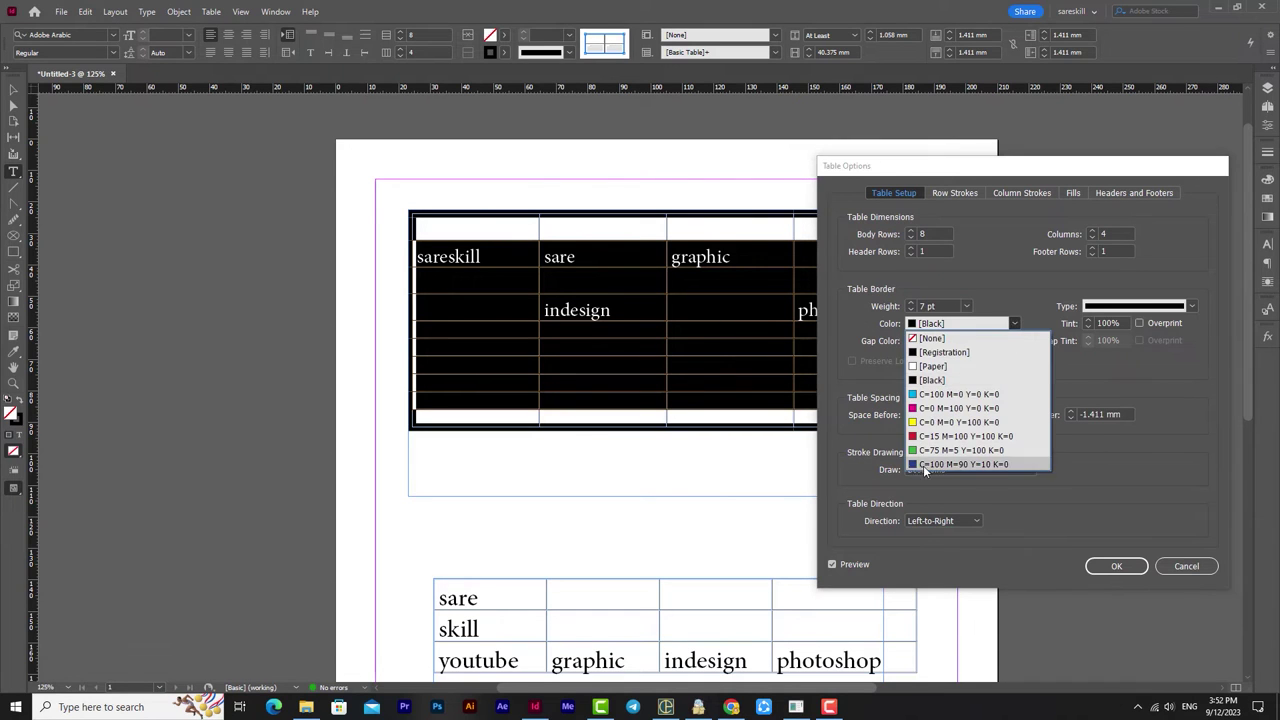
left_click(960, 438)
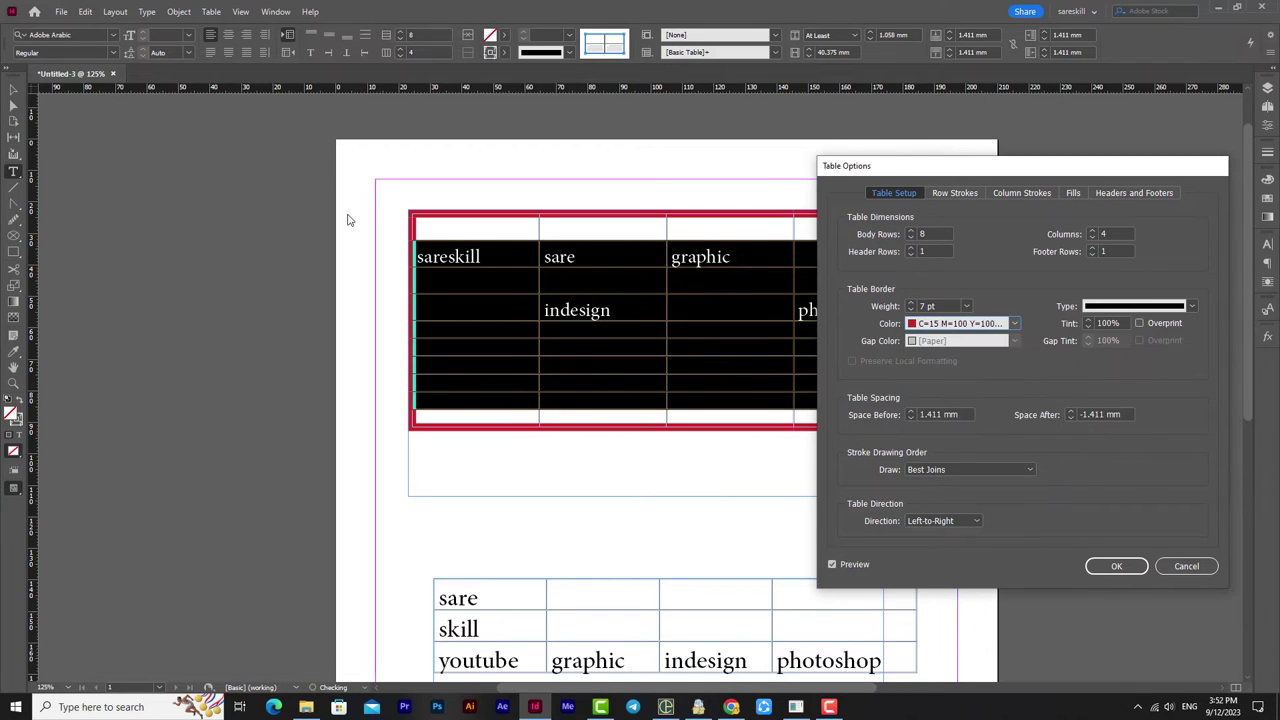
left_click(1010, 323)
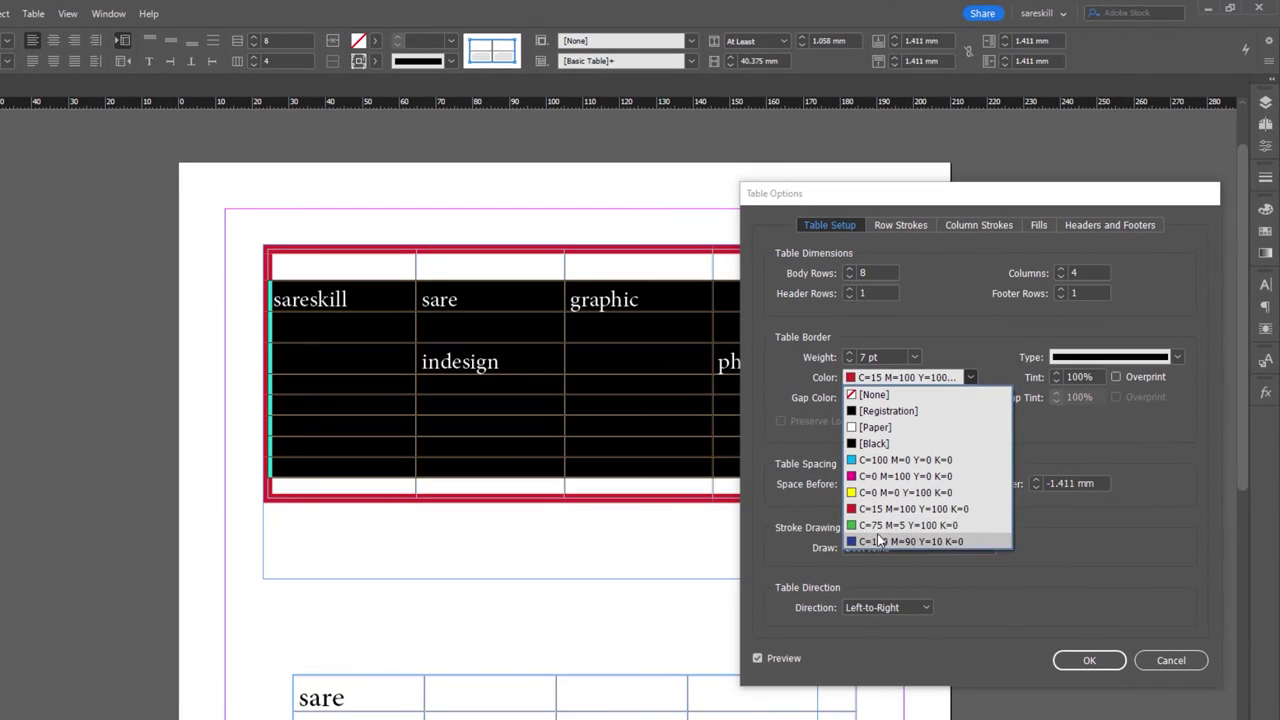
left_click(874, 460)
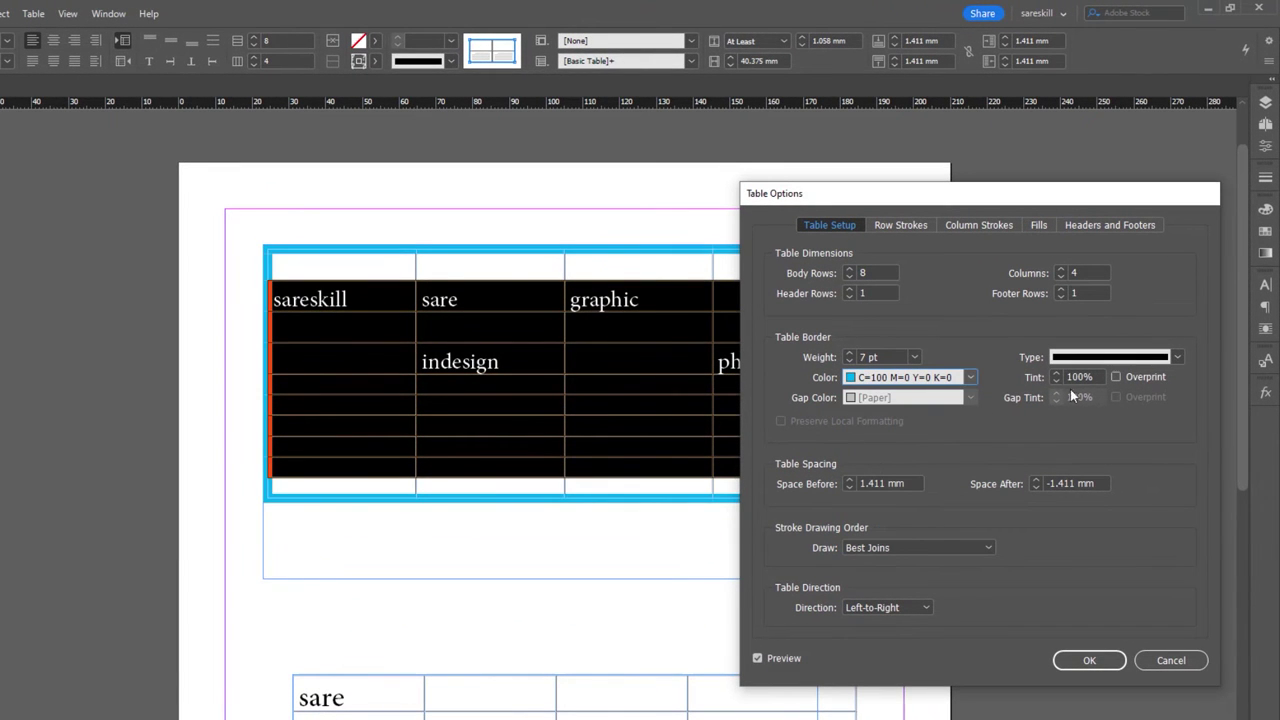
- Change the table border's line type to Japanese Dots, trying Wavy first
left_click(1180, 360)
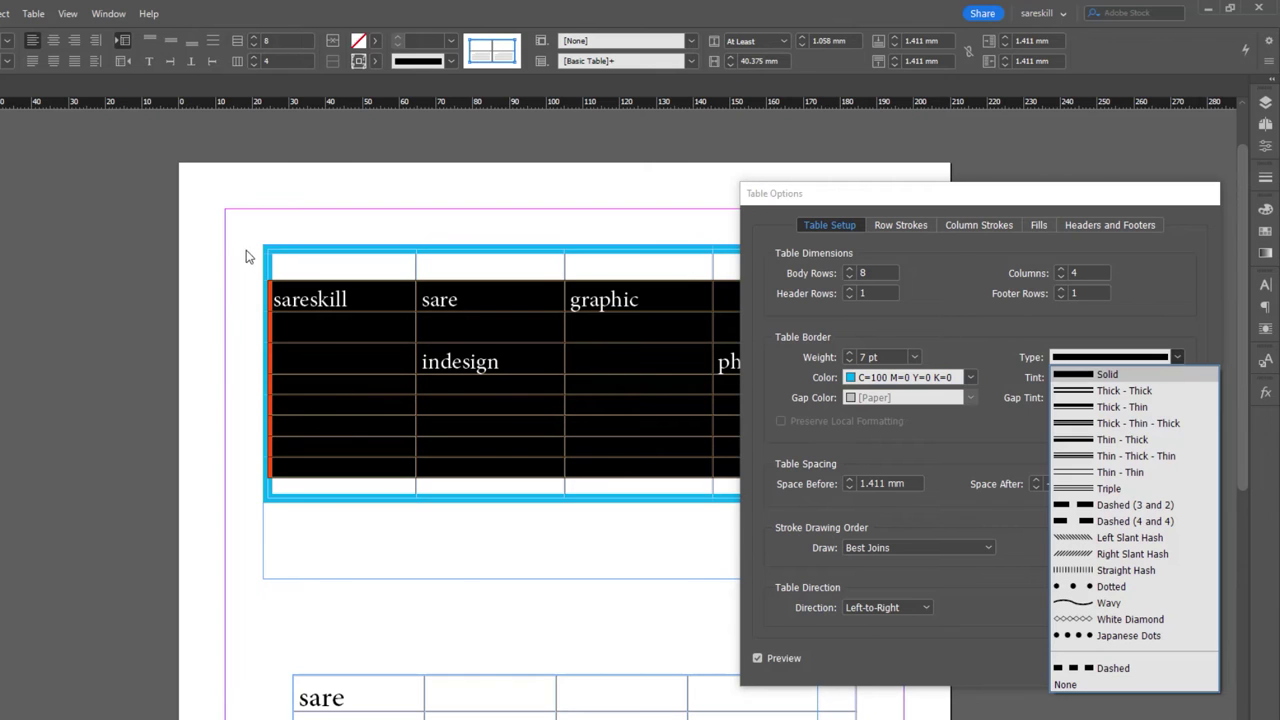
left_click(1101, 603)
left_click(1185, 363)
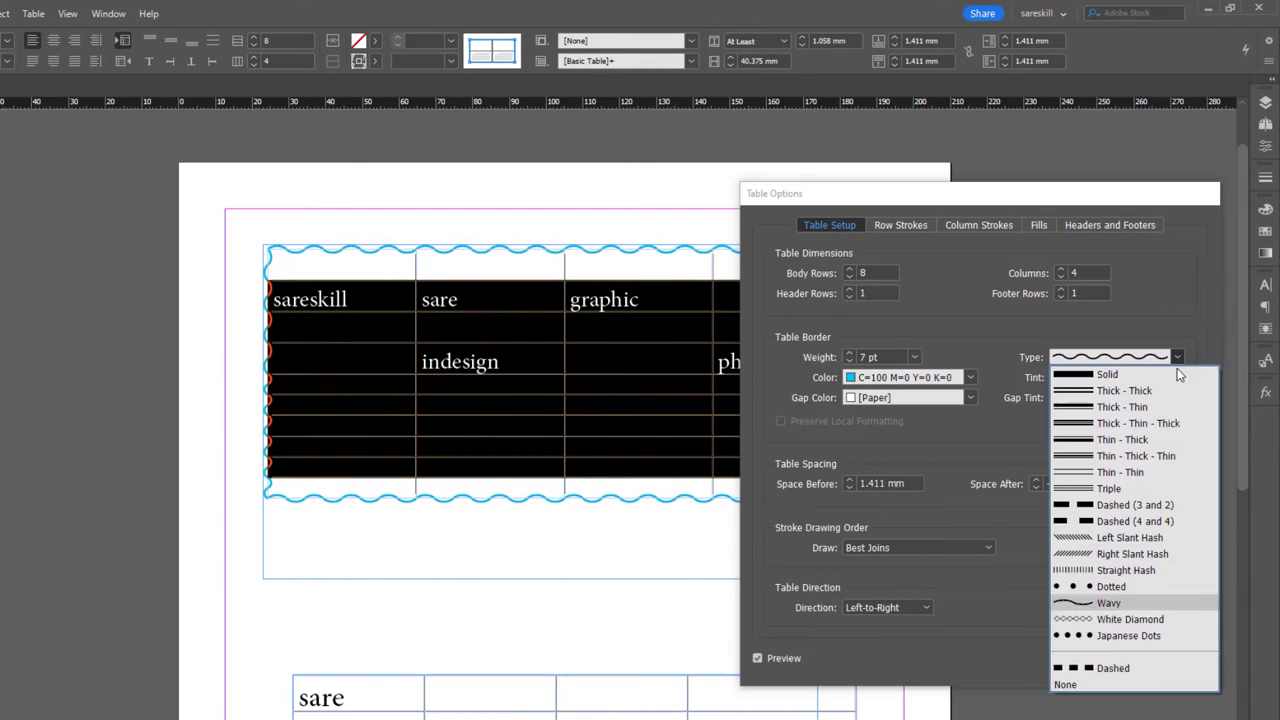
left_click(1101, 631)
- Set the dotted table border's tint to 20%
left_click_drag(913, 195, 870, 192)
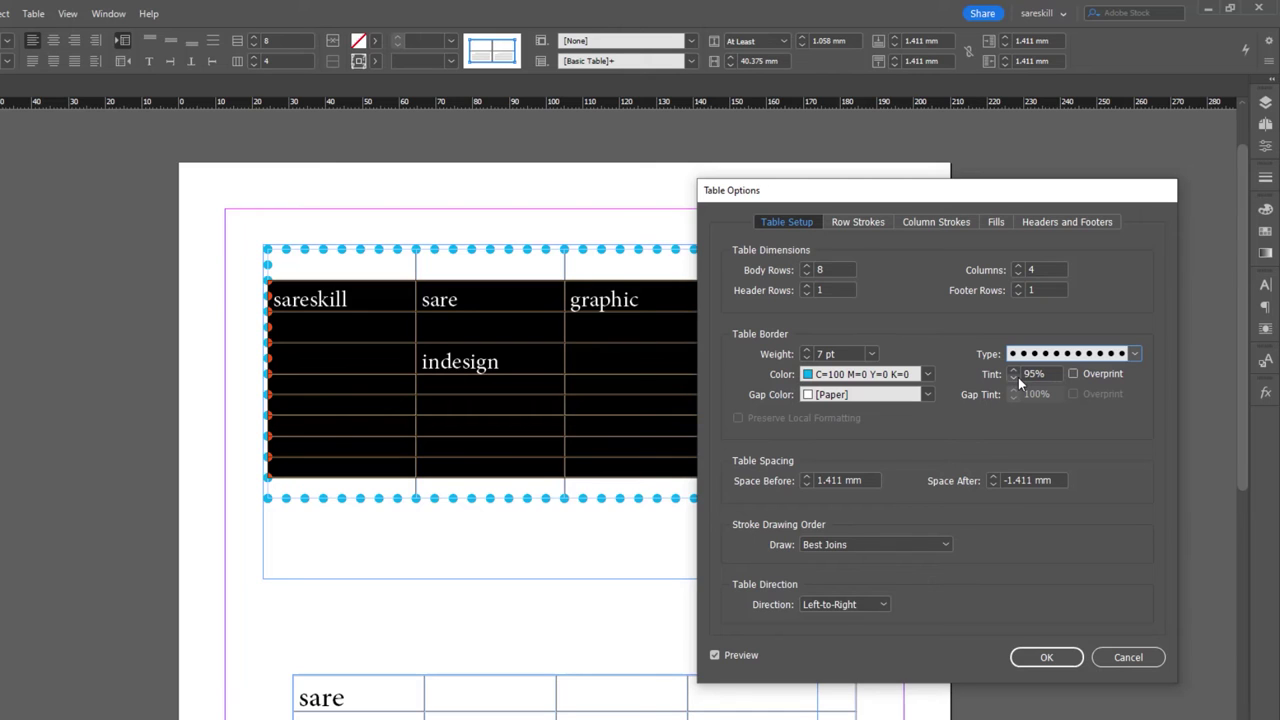
key("Tab")
type("20")
left_click(826, 374)
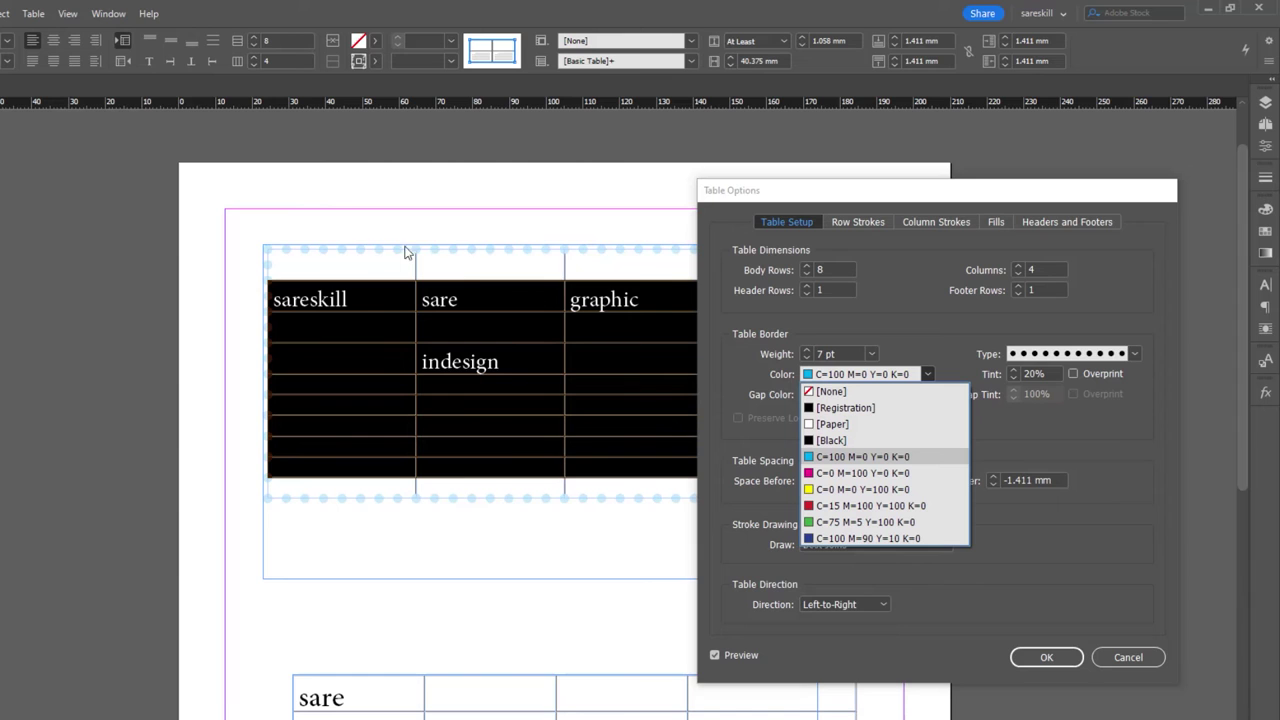
- Return the table border's tint to 100% and its line type to Solid
left_click(1046, 374)
double_click(1046, 374)
type("100")
left_click(1132, 354)
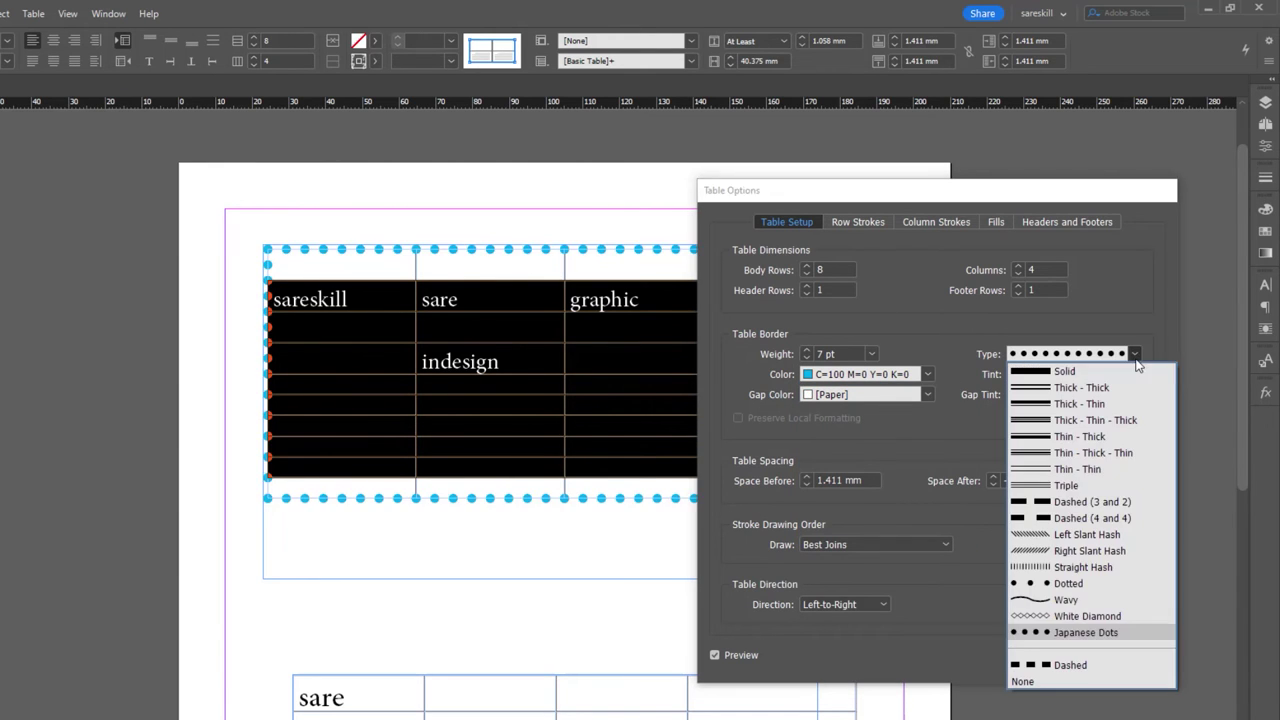
left_click(1089, 370)
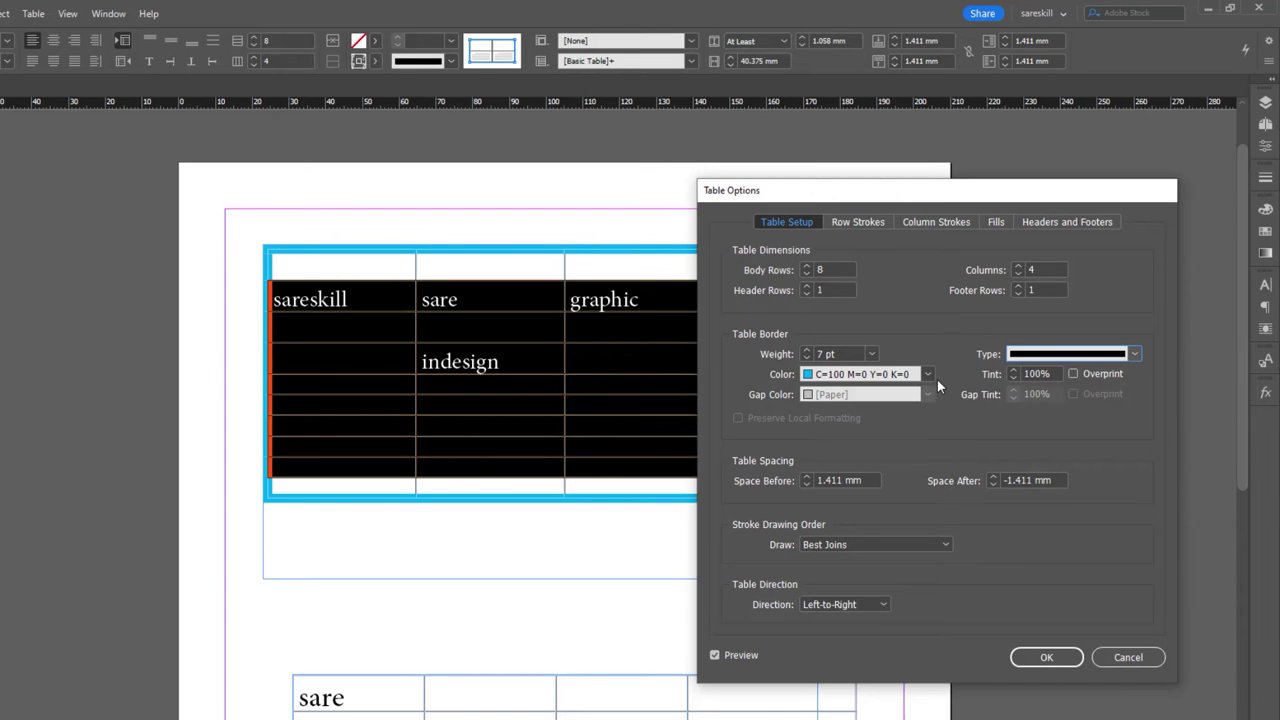
- Change the table border color to C=15 M=100 Y=100 K=0
left_click_drag(900, 190, 1036, 163)
left_click(1007, 327)
left_click(1063, 347)
left_click(1063, 347)
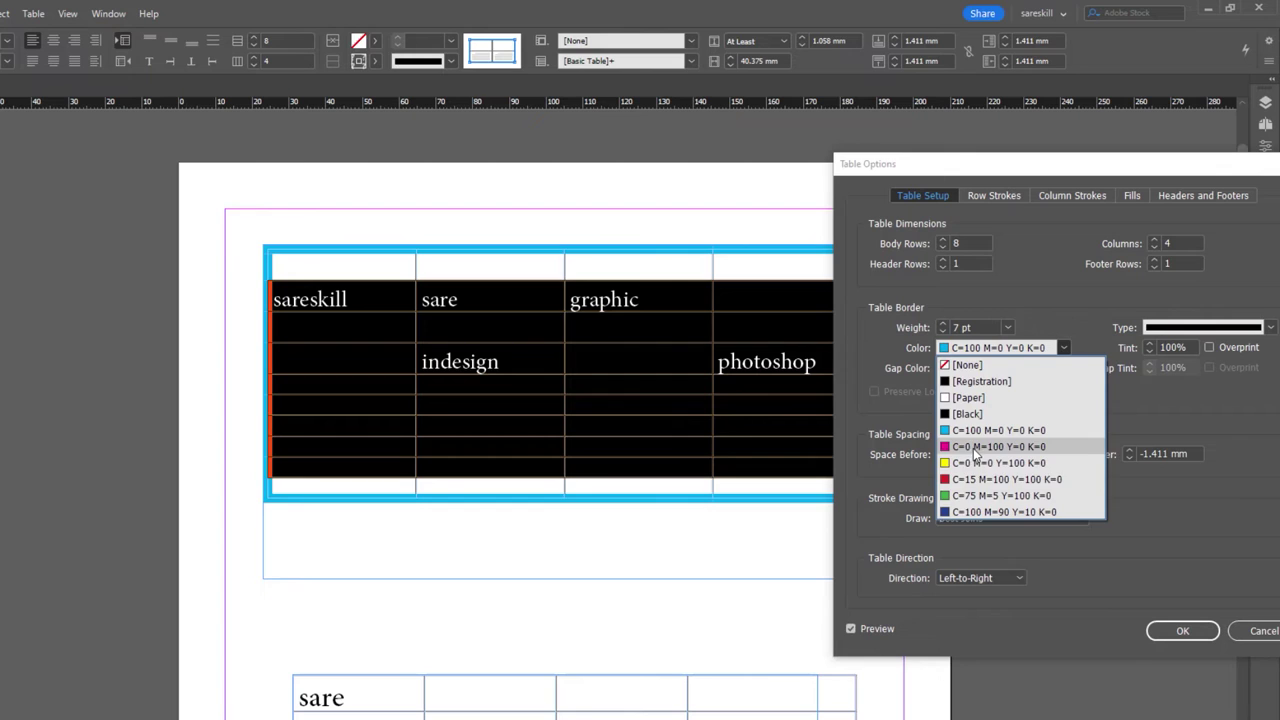
left_click(978, 479)
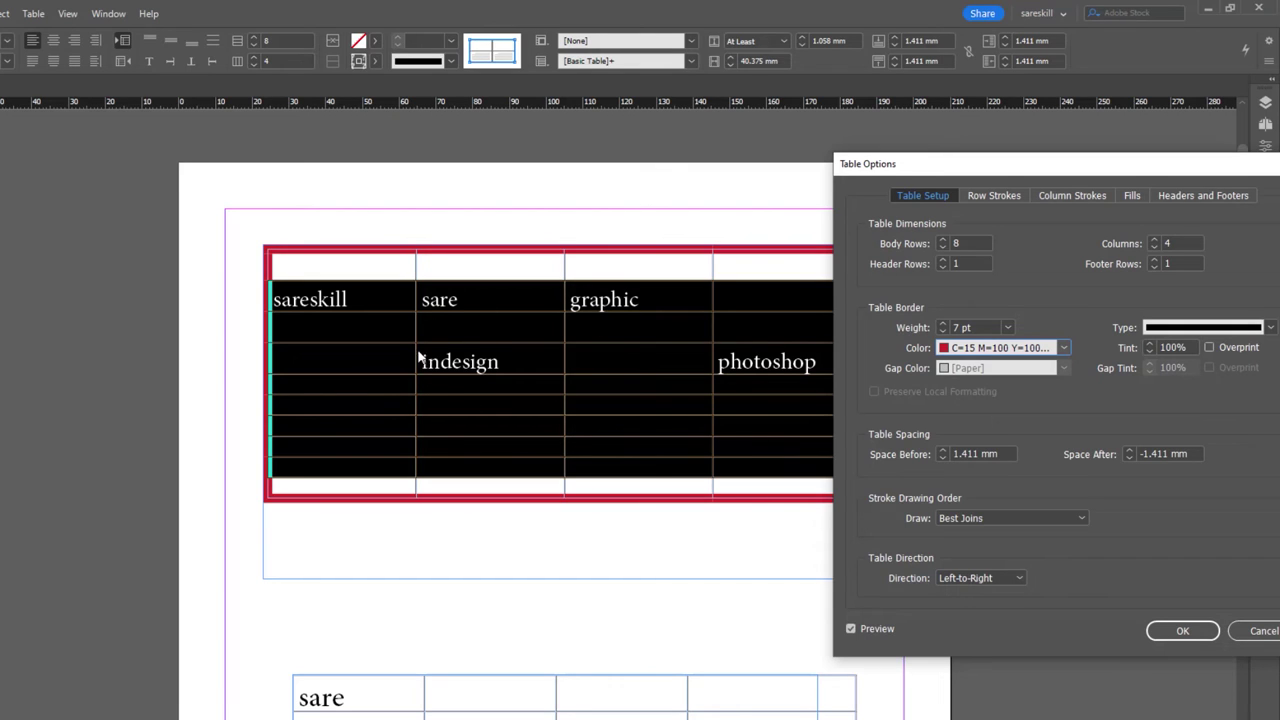
- Set the table spacing to 5 mm before and 9 mm after
left_click(942, 450)
left_click(1129, 449)
- Try other stroke drawing orders for the table and return to Best Joins
left_click(1040, 518)
left_click(998, 550)
left_click(998, 520)
left_click(1004, 567)
left_click(983, 519)
left_click(983, 536)
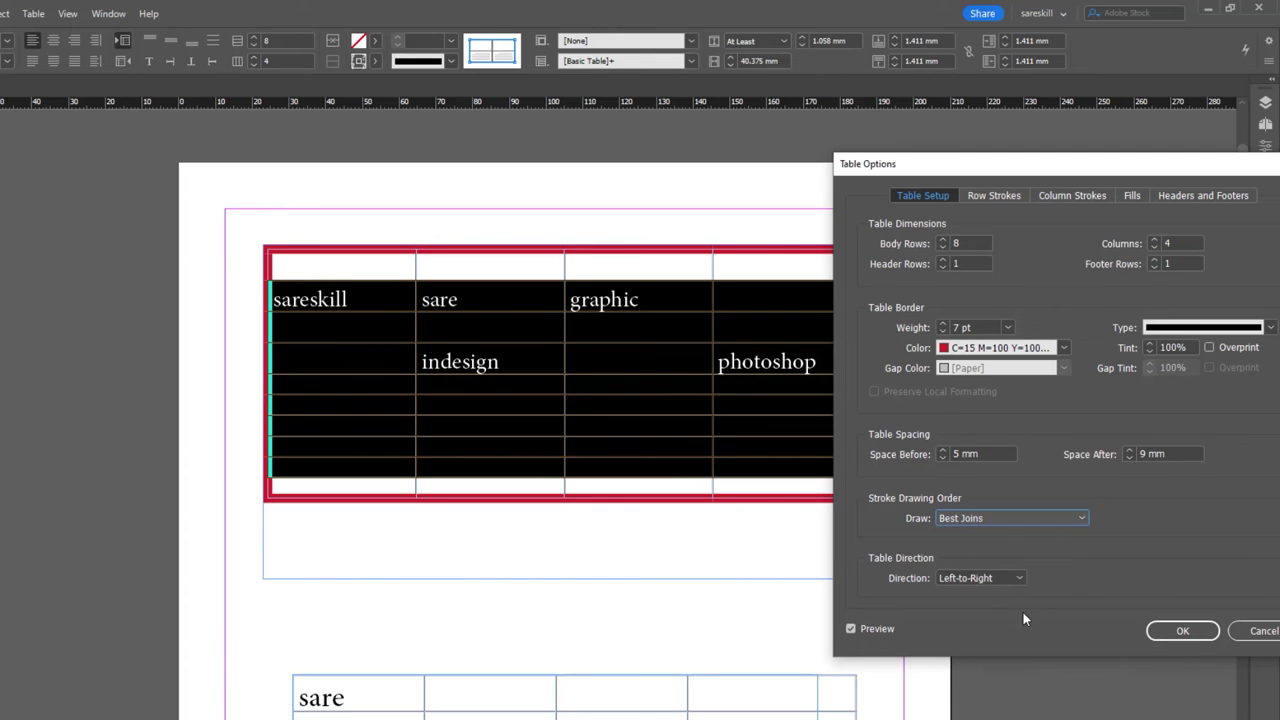
- Try the Right-to-Left table direction and return the table to Left-to-Right
left_click(955, 582)
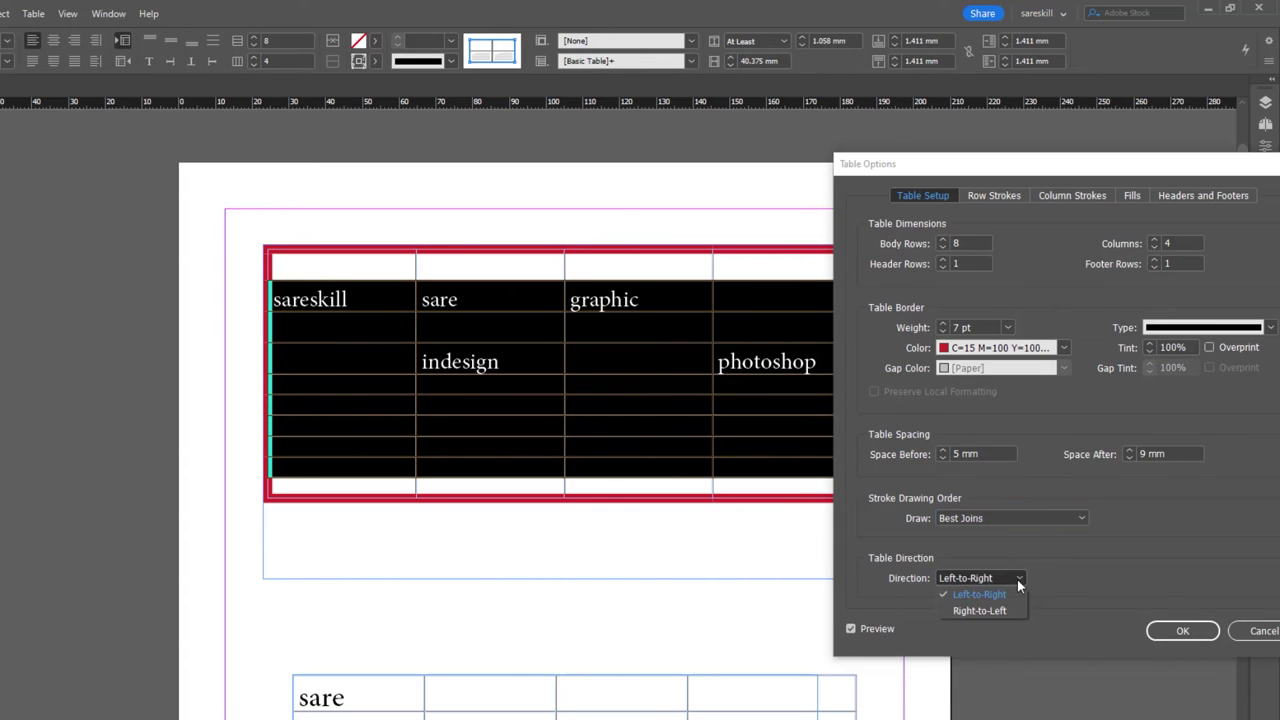
left_click(965, 613)
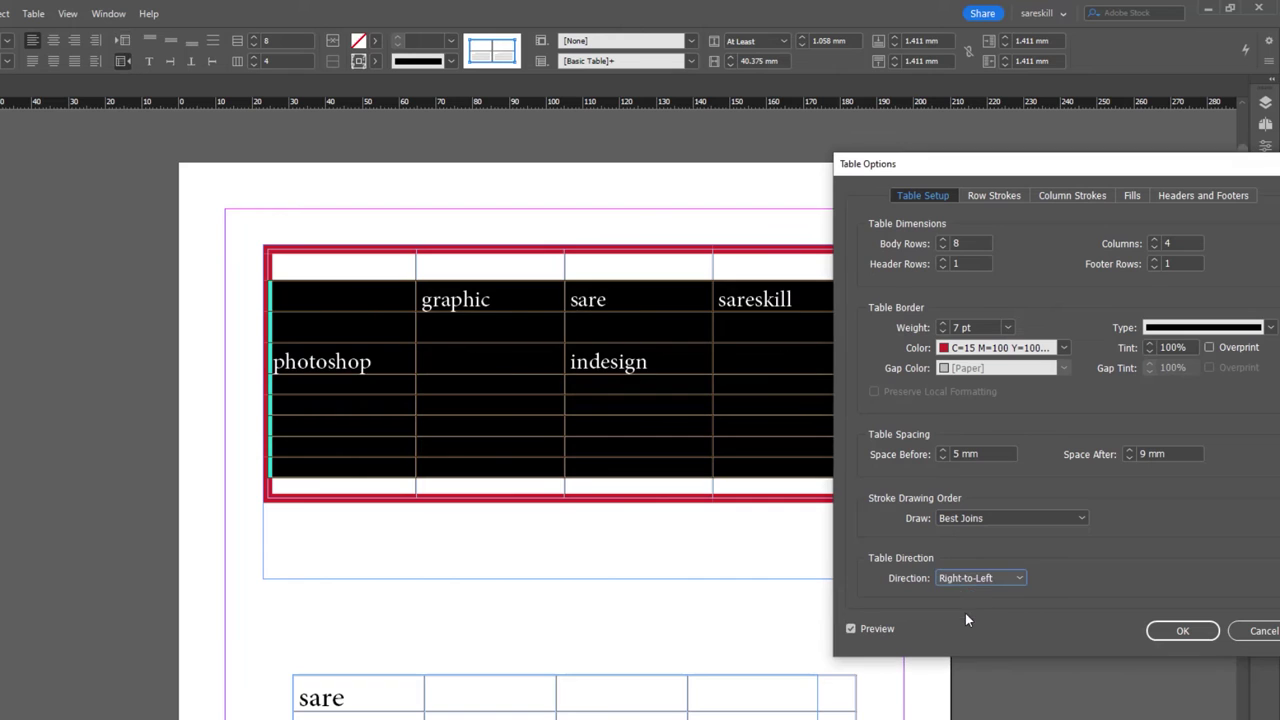
left_click(968, 579)
left_click(969, 595)
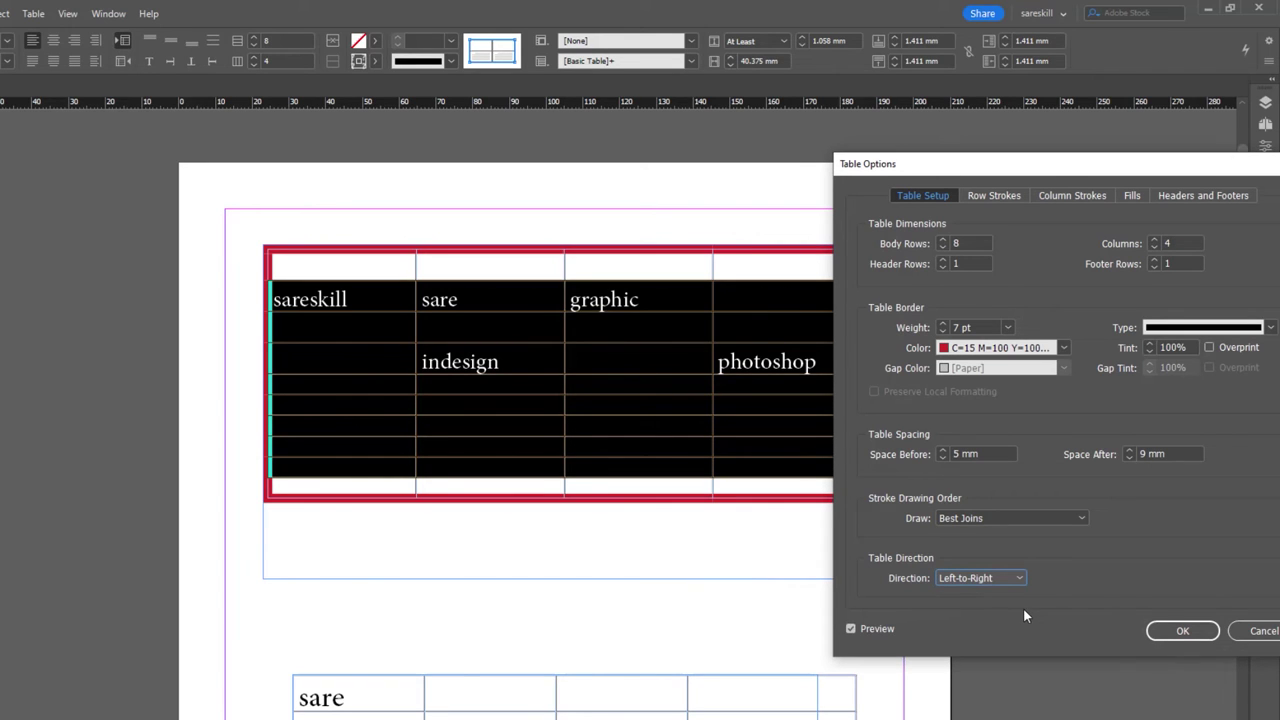
left_click(1008, 579)
left_click(985, 609)
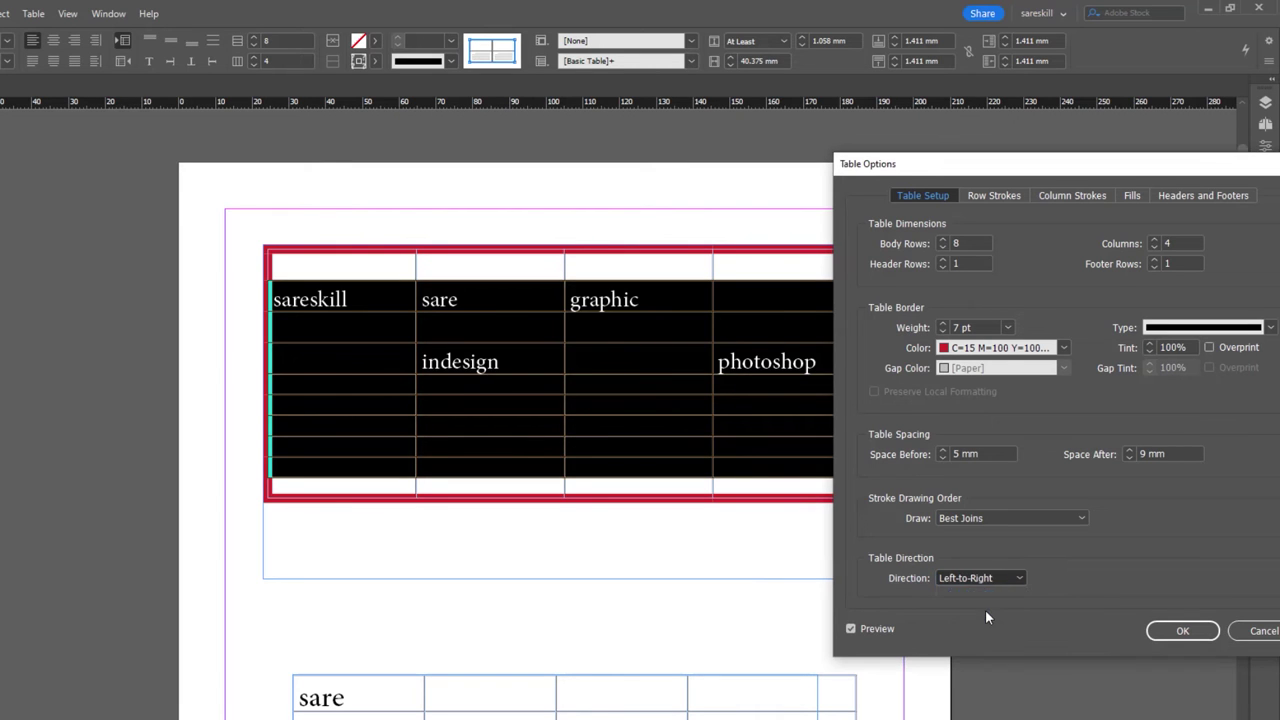
left_click(1001, 579)
left_click(966, 594)
- Set the table's row strokes to the Every Other Row alternating pattern
left_click_drag(1135, 169, 1033, 189)
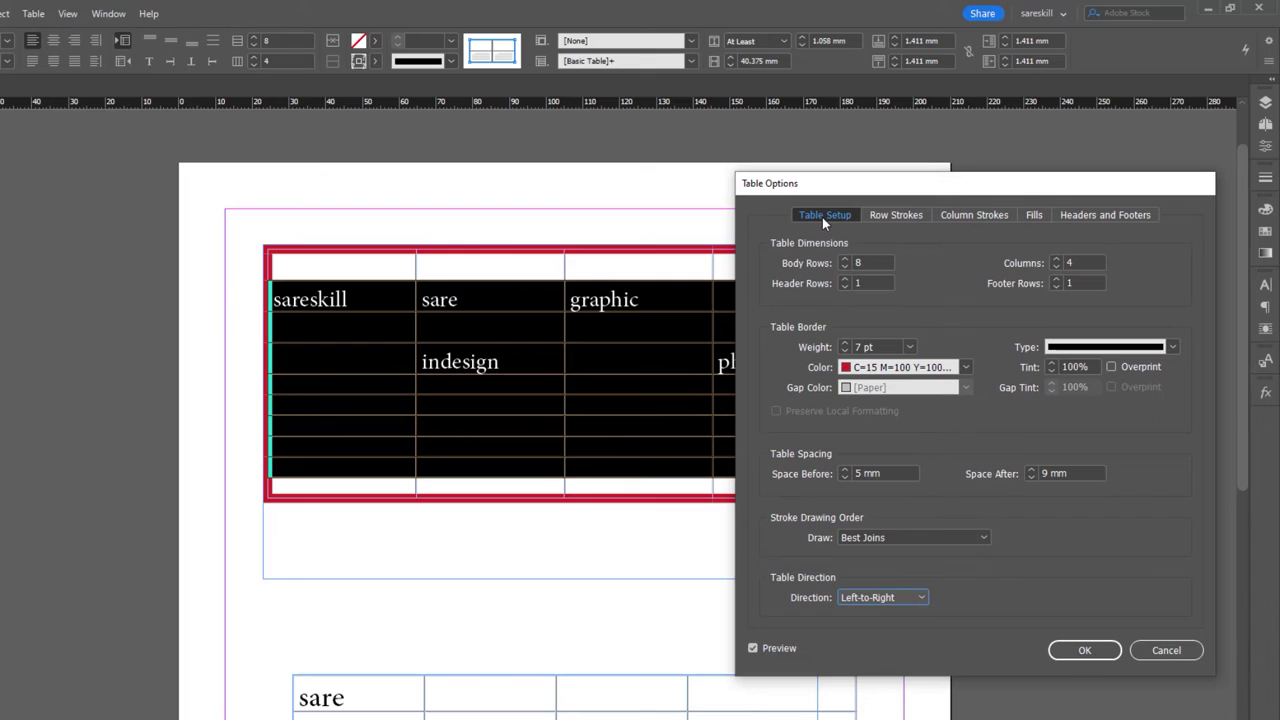
left_click(896, 214)
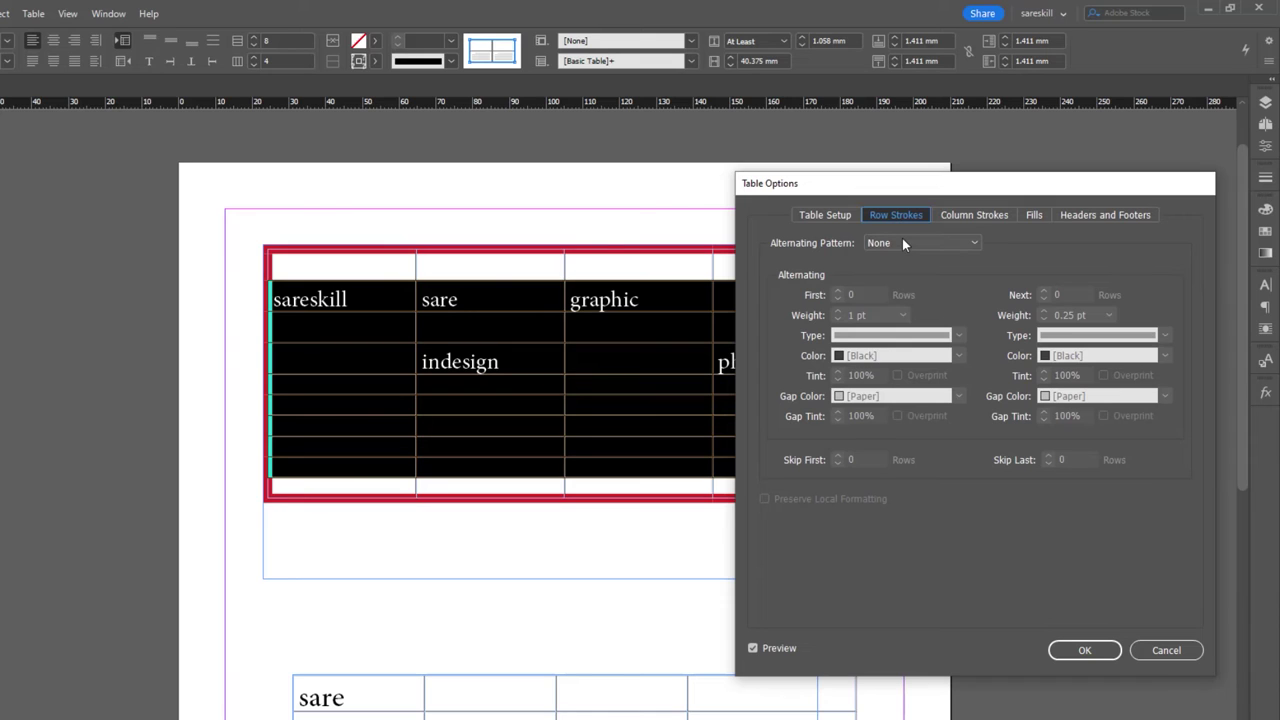
left_click(903, 242)
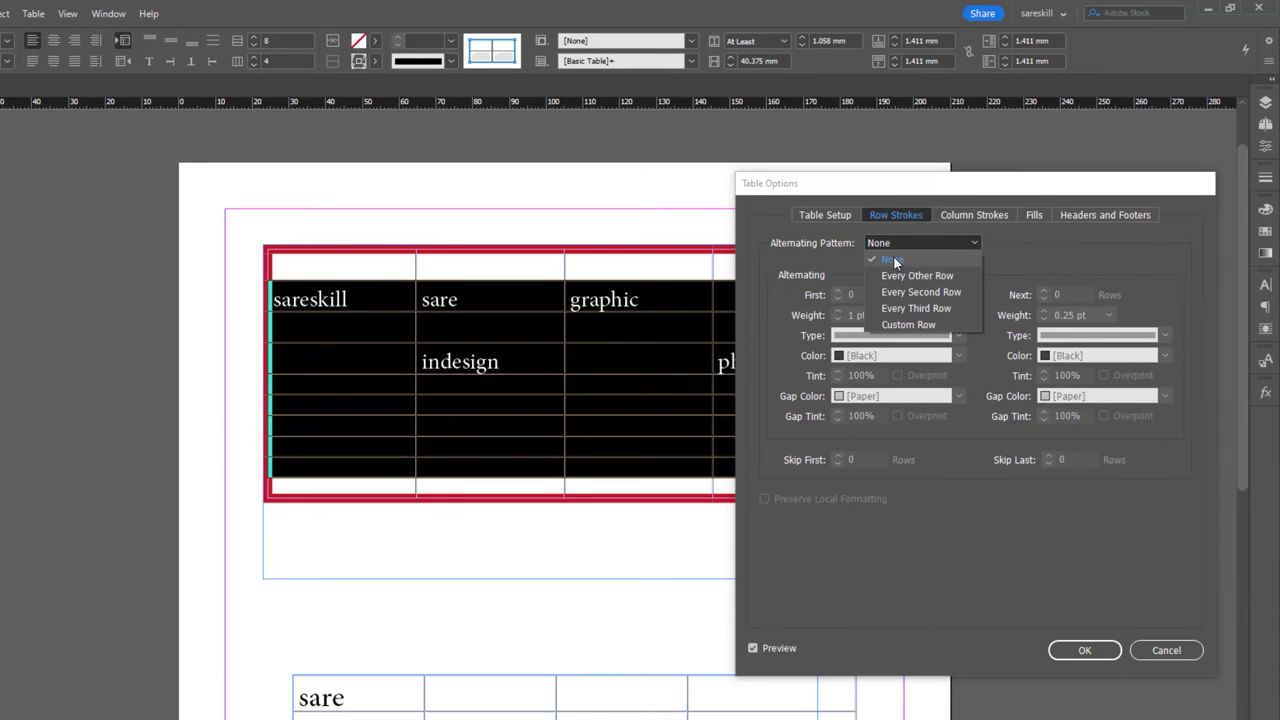
left_click(896, 259)
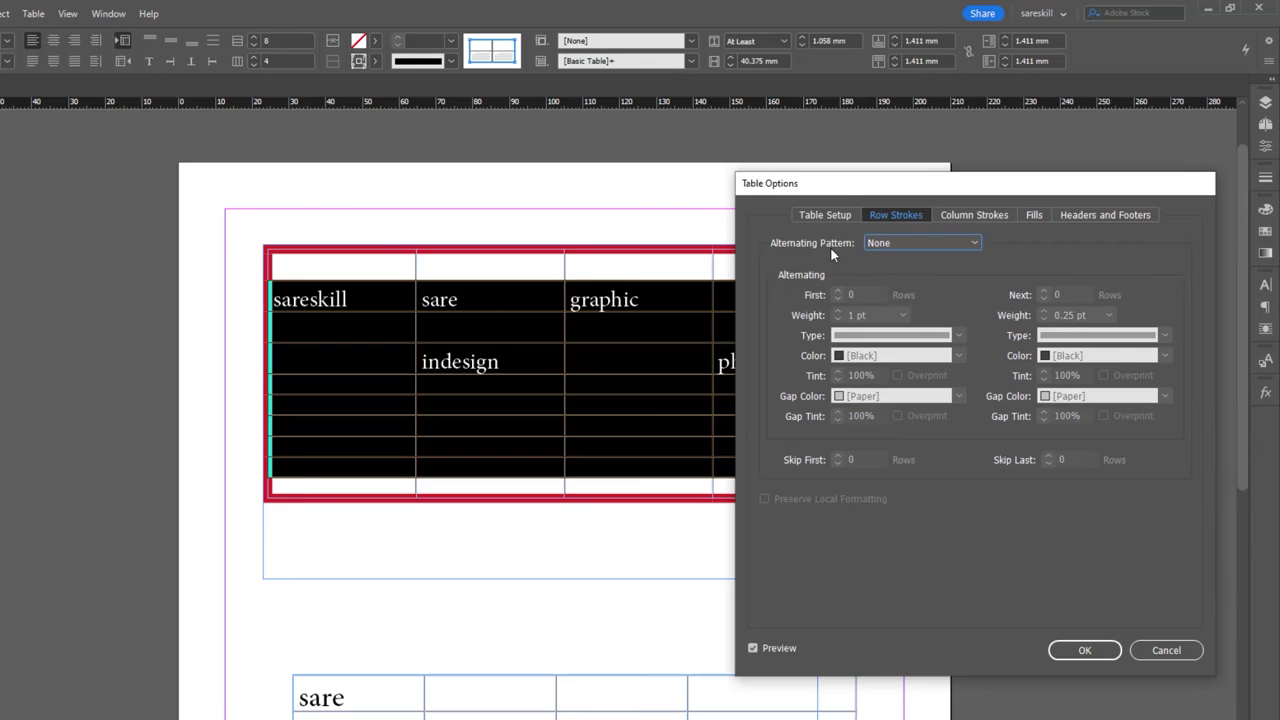
left_click(902, 243)
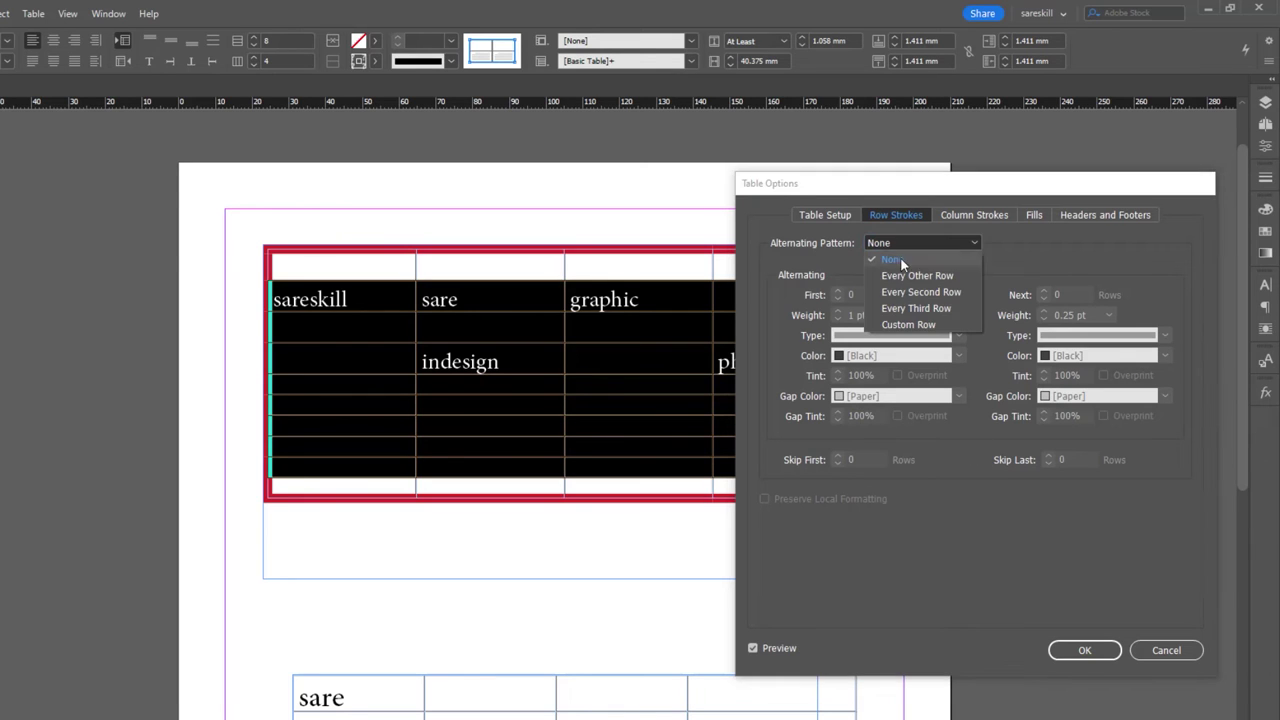
left_click(920, 277)
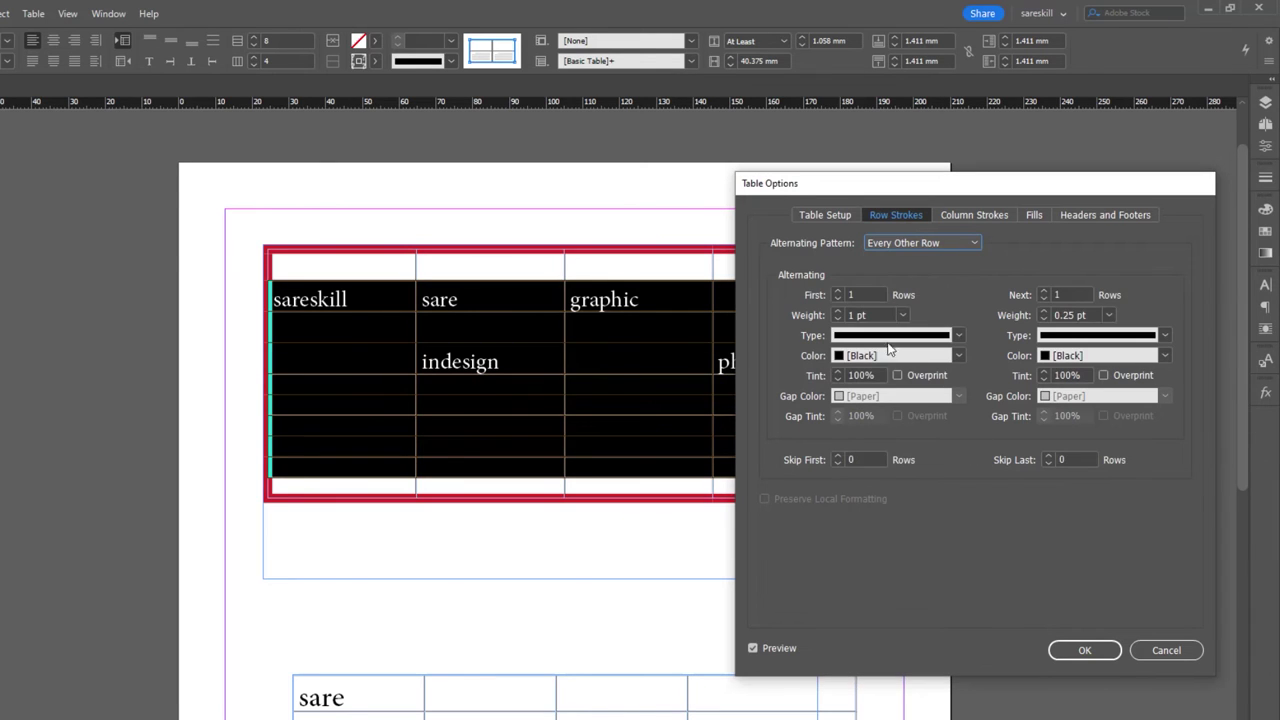
- Apply the first alternating row stroke to 6 rows with a weight of 4 pt
left_click_drag(891, 193, 972, 146)
left_click(921, 264)
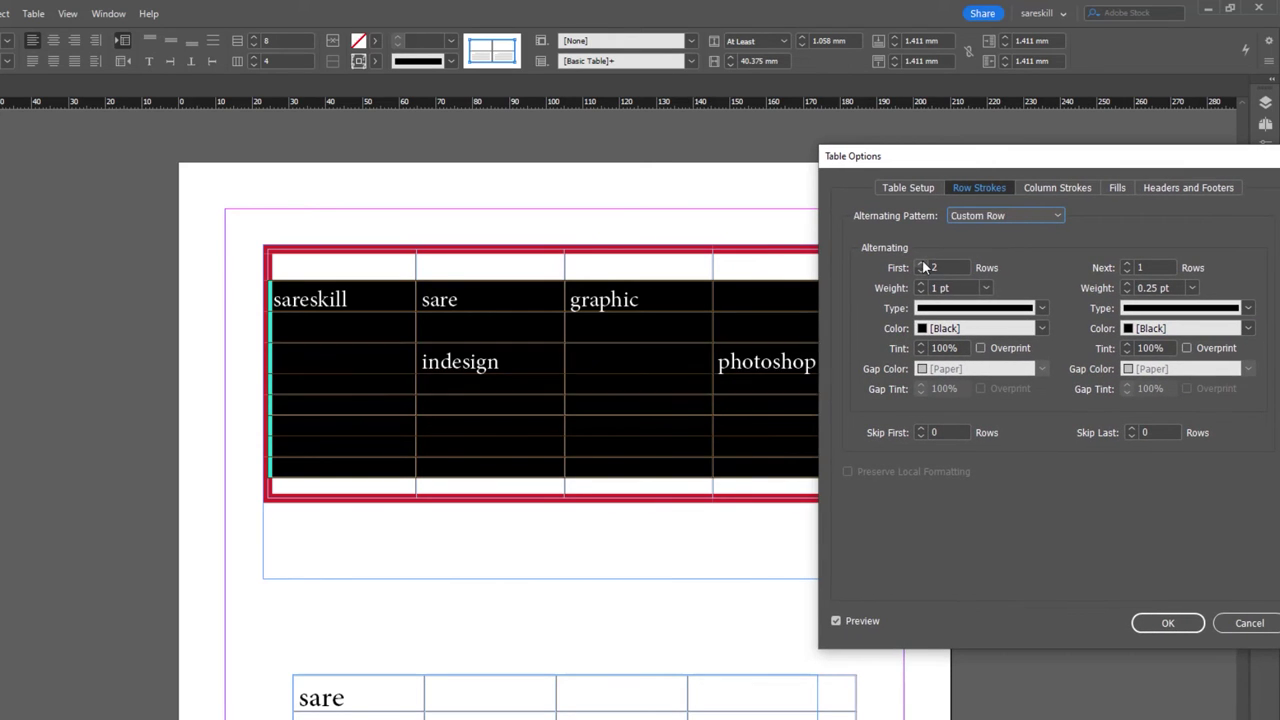
left_click(921, 264)
left_click(921, 264)
left_click(921, 264)
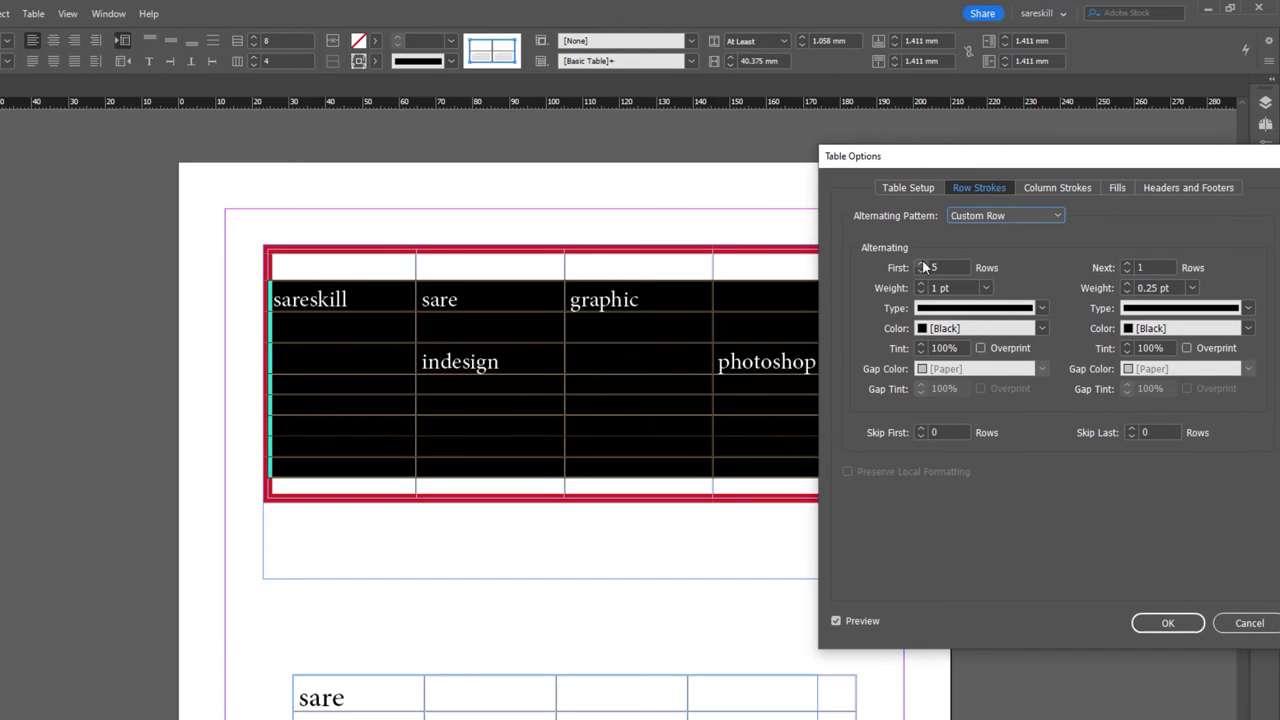
left_click(922, 264)
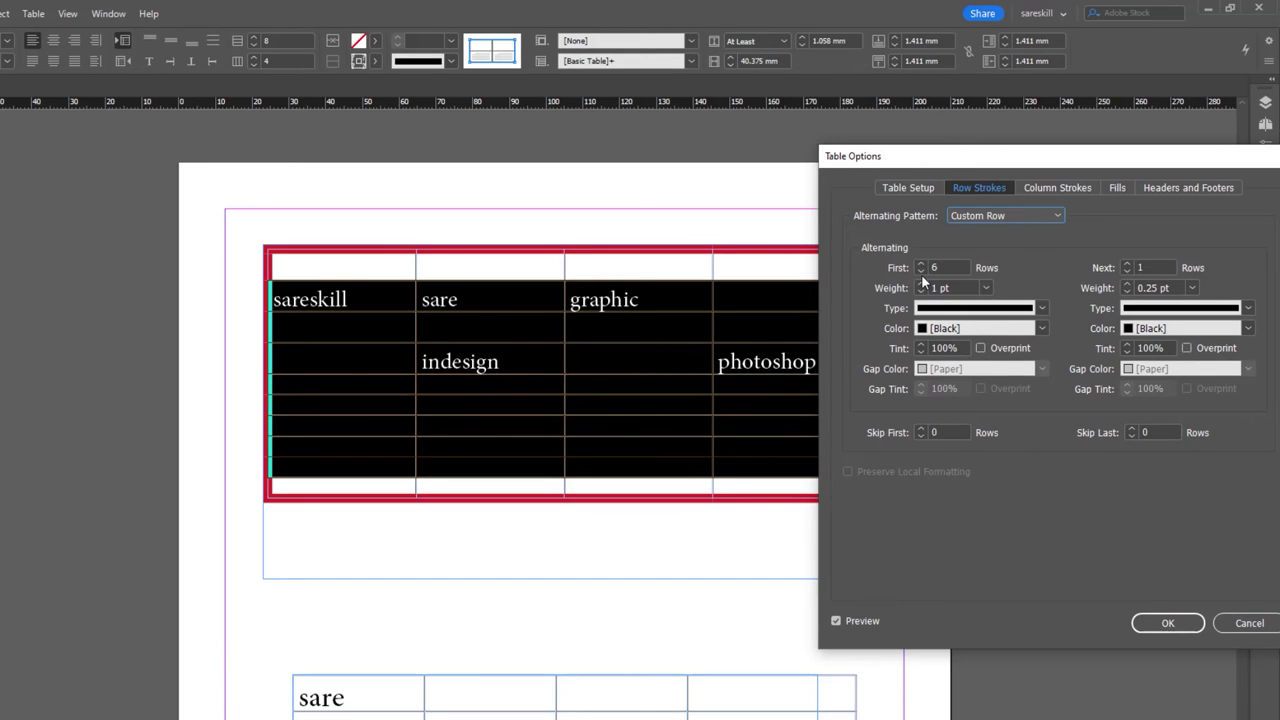
left_click(922, 284)
left_click(922, 284)
left_click(922, 284)
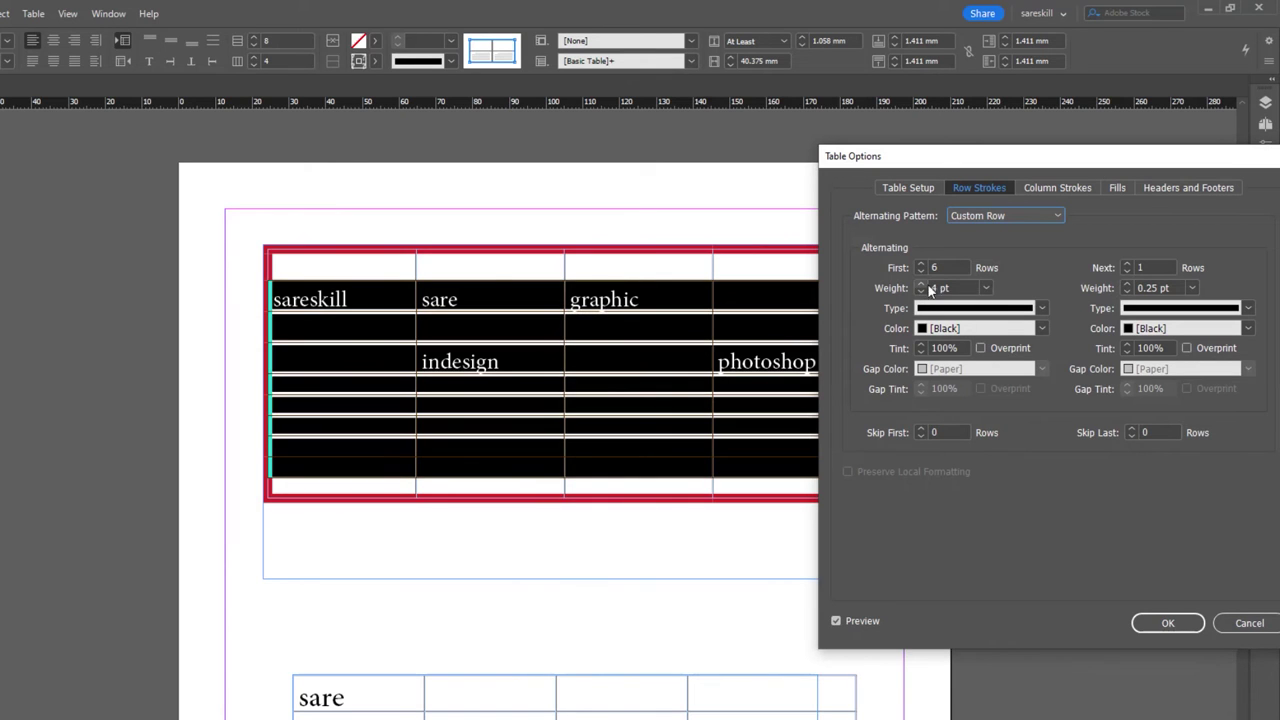
- Try the Wavy line type on the first alternating row stroke and return it to Solid
left_click(1041, 308)
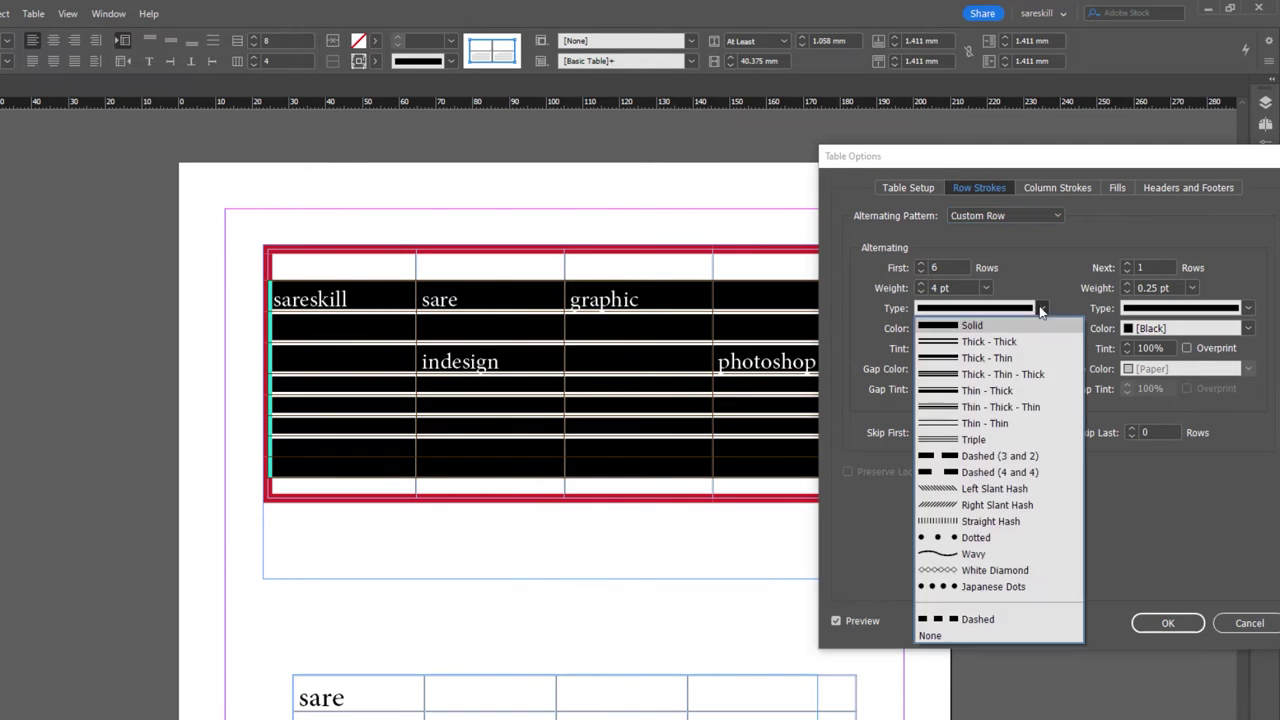
left_click(968, 556)
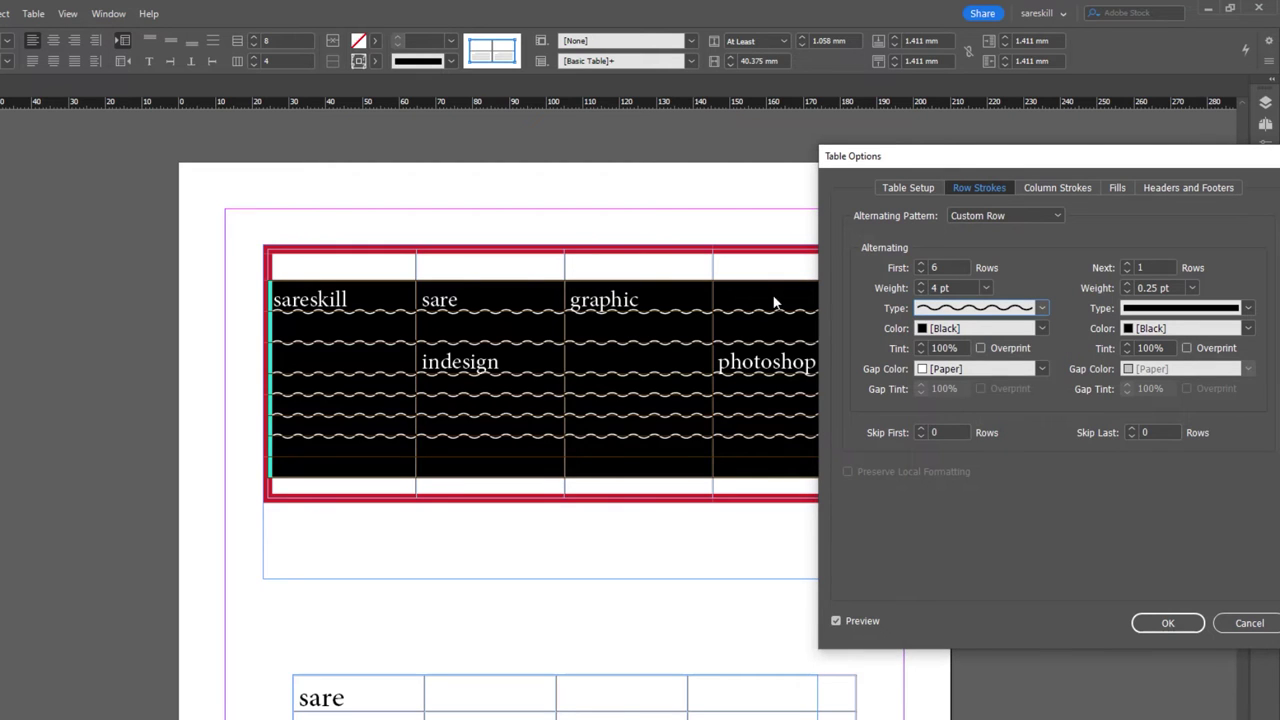
left_click(1042, 309)
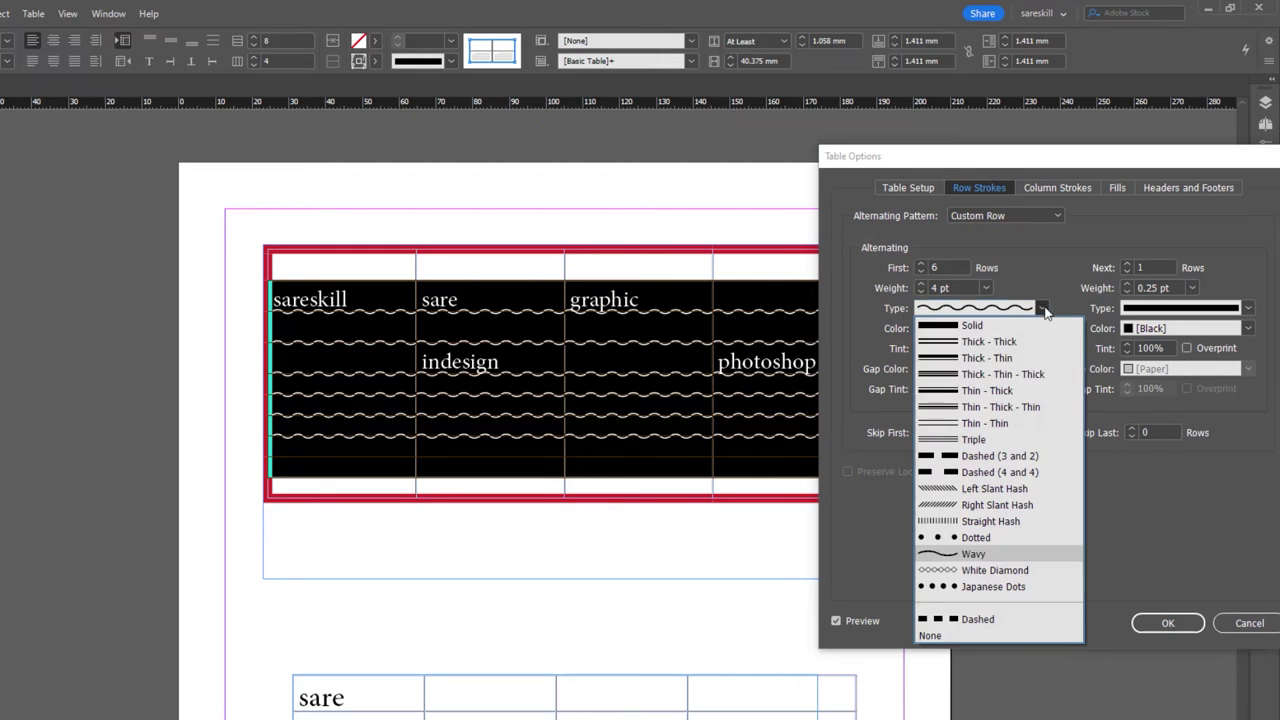
left_click(990, 327)
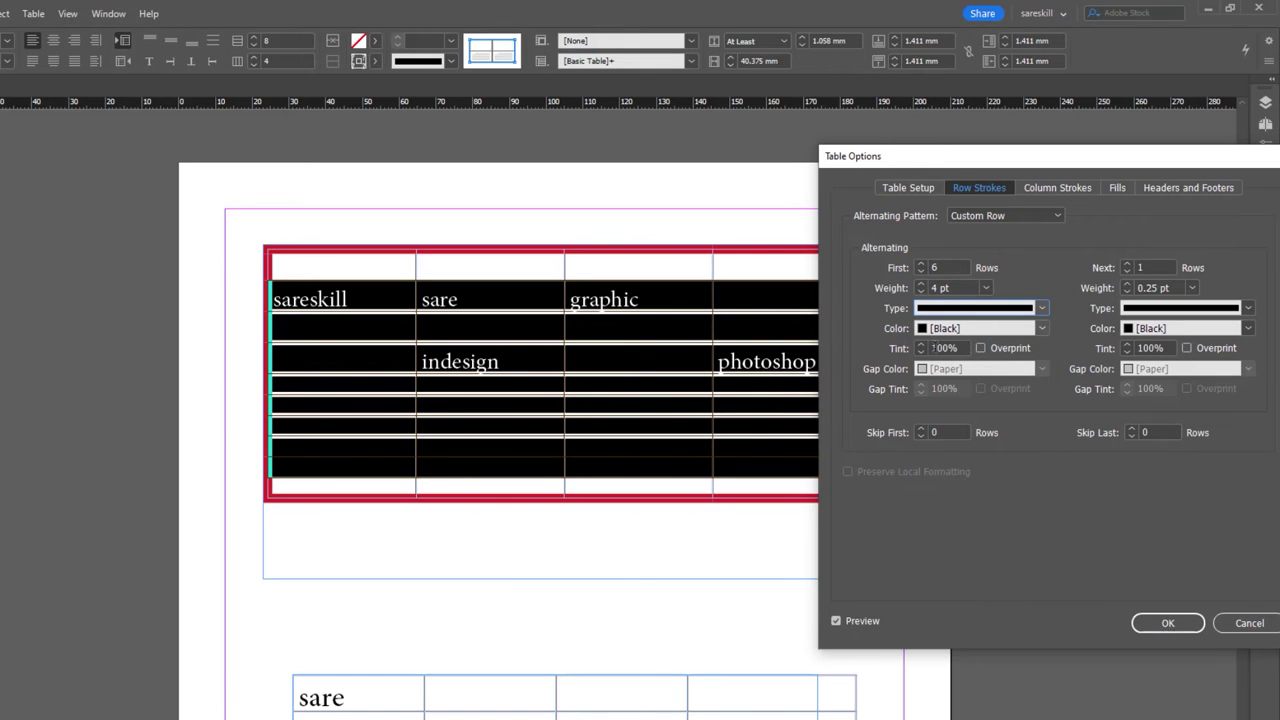
- Color the first alternating row stroke C=0 M=100 Y=0 K=0 and apply the table options
left_click(1041, 330)
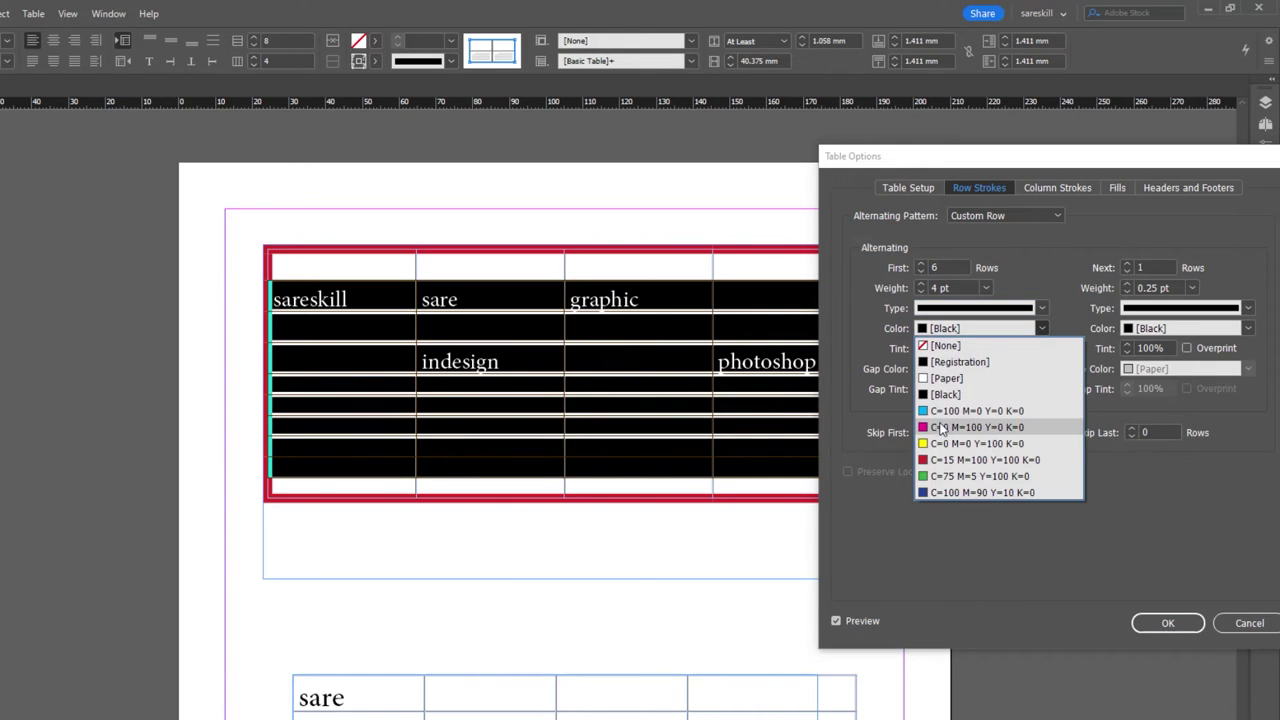
left_click(975, 424)
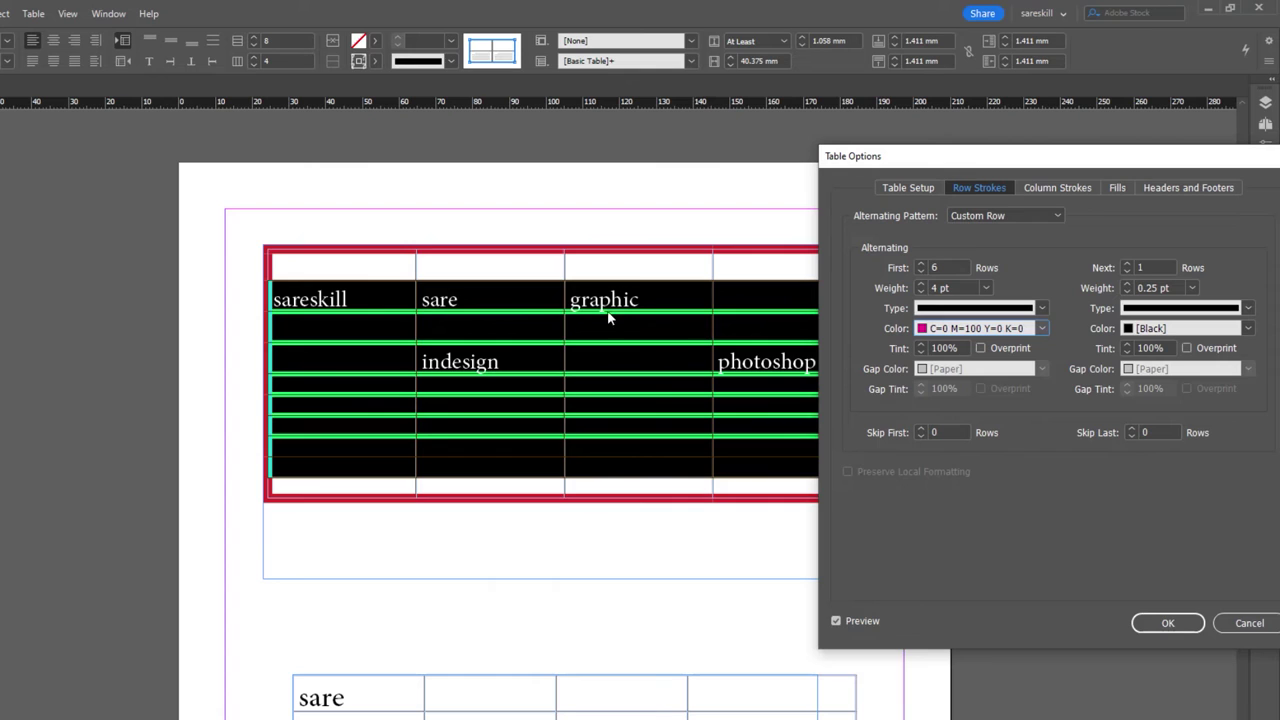
left_click(1158, 622)
left_click(572, 528)
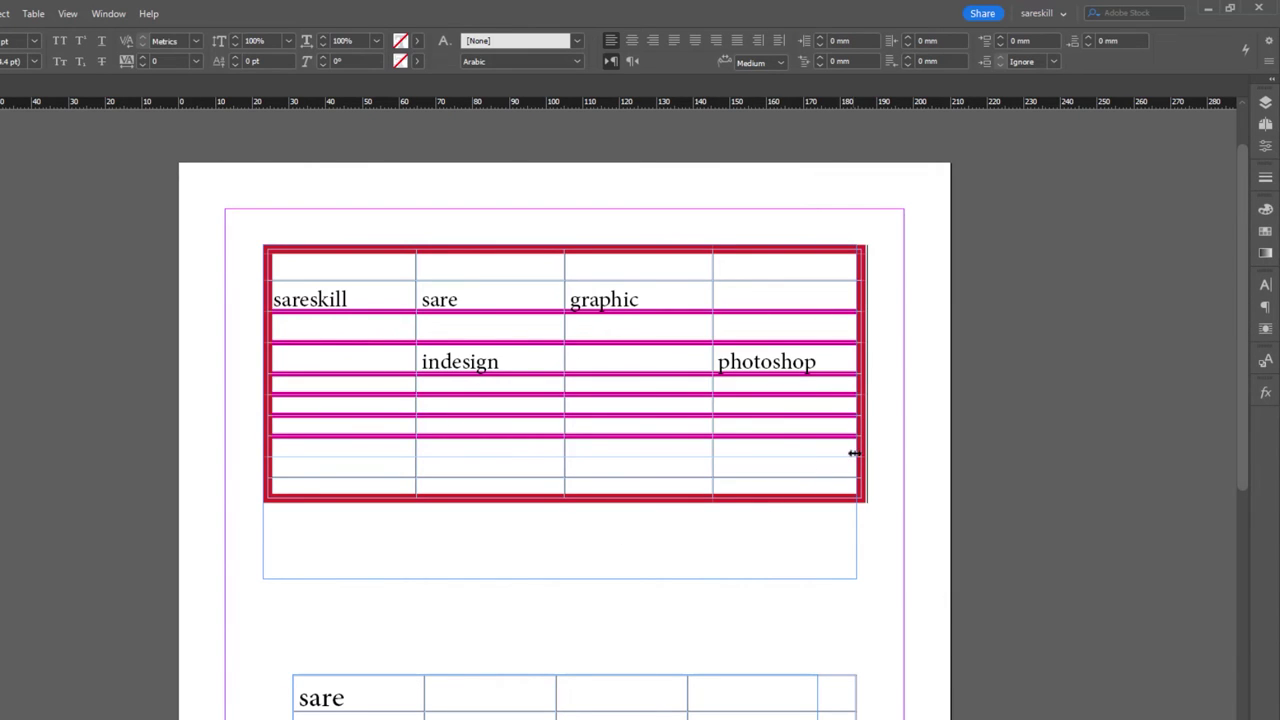
left_click(33, 13)
mouse_move(172, 92)
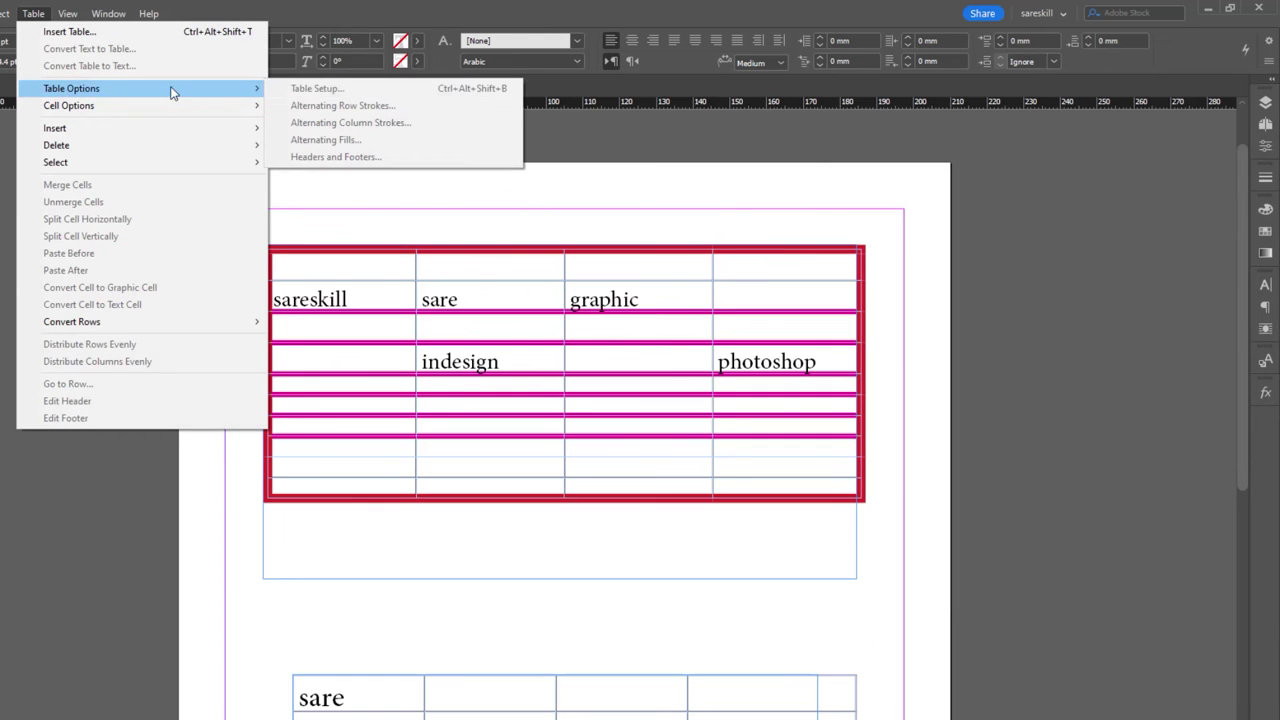
left_click(849, 489)
left_click_drag(849, 489, 807, 480)
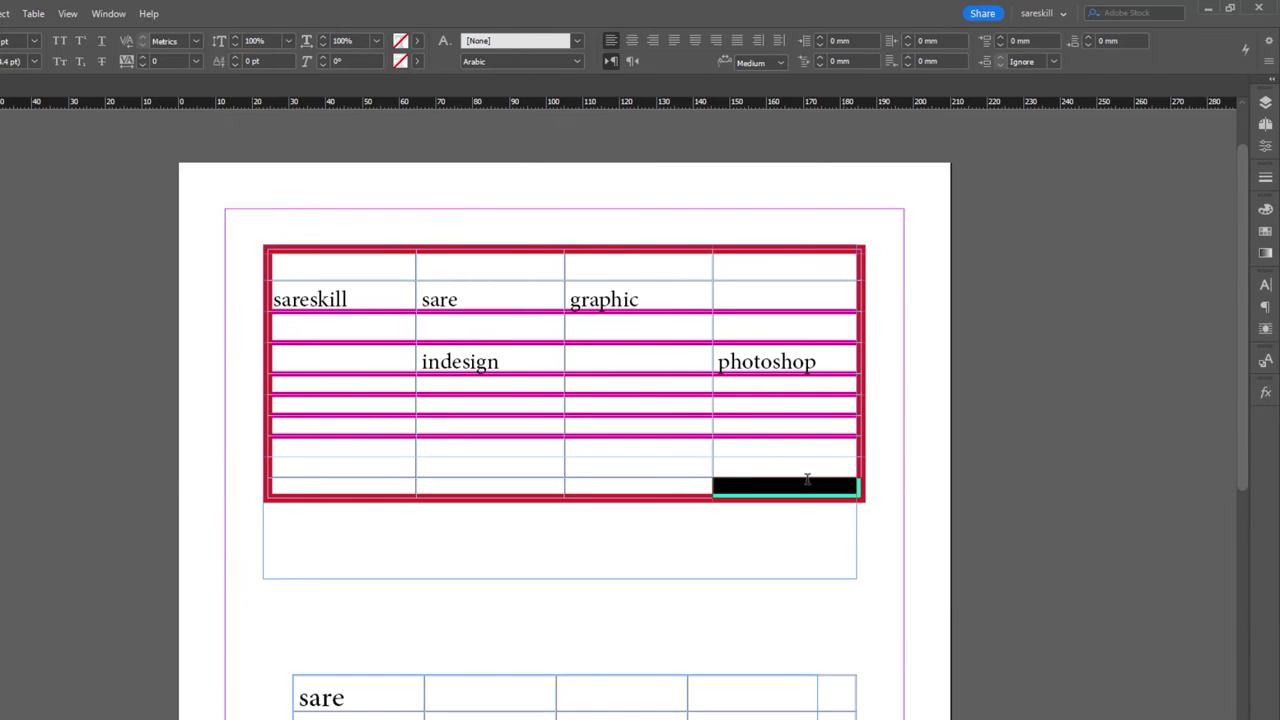
left_click(292, 264)
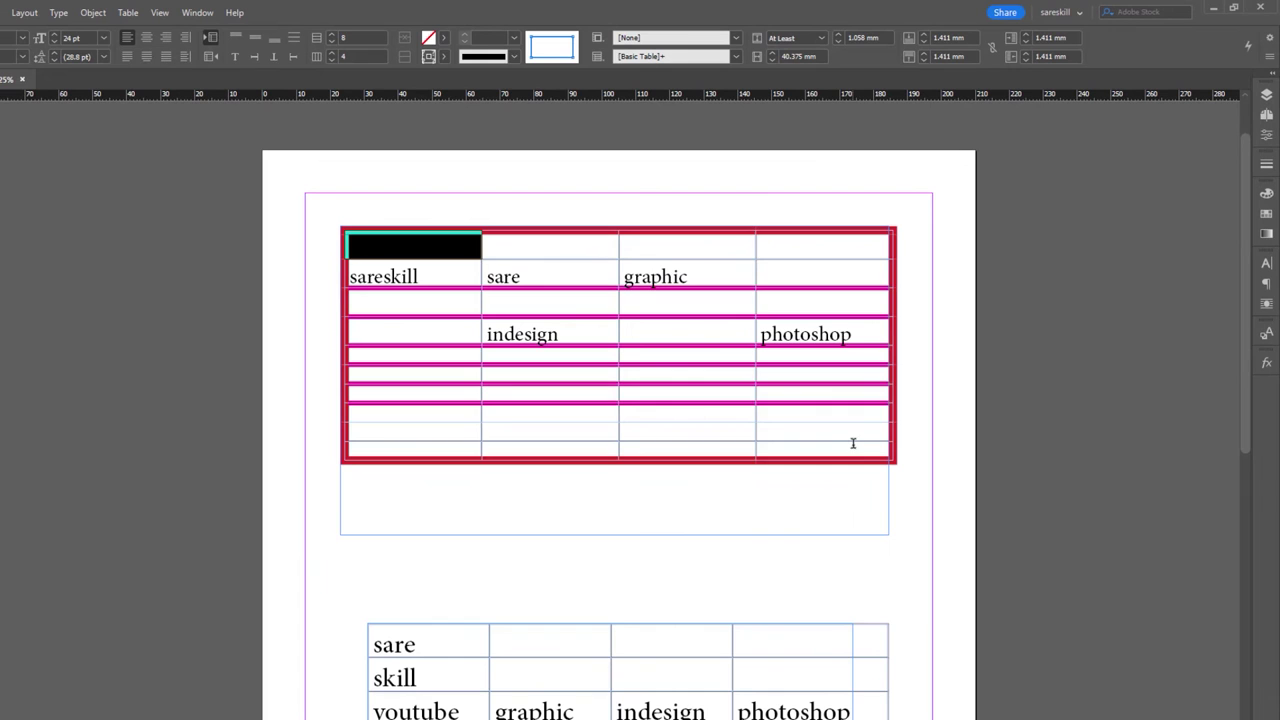
- Select the red-bordered table's body rows and set their next alternating row stroke to 3 rows
left_click_drag(876, 433, 381, 250)
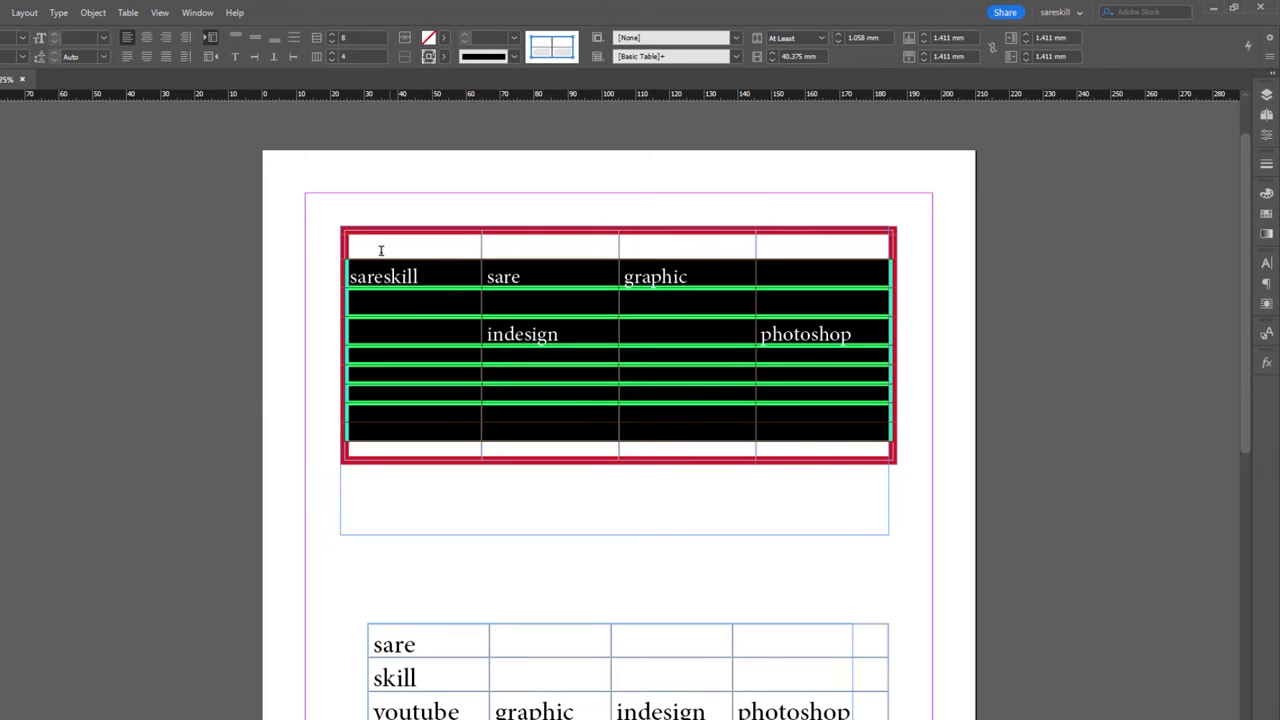
left_click(128, 12)
mouse_move(164, 82)
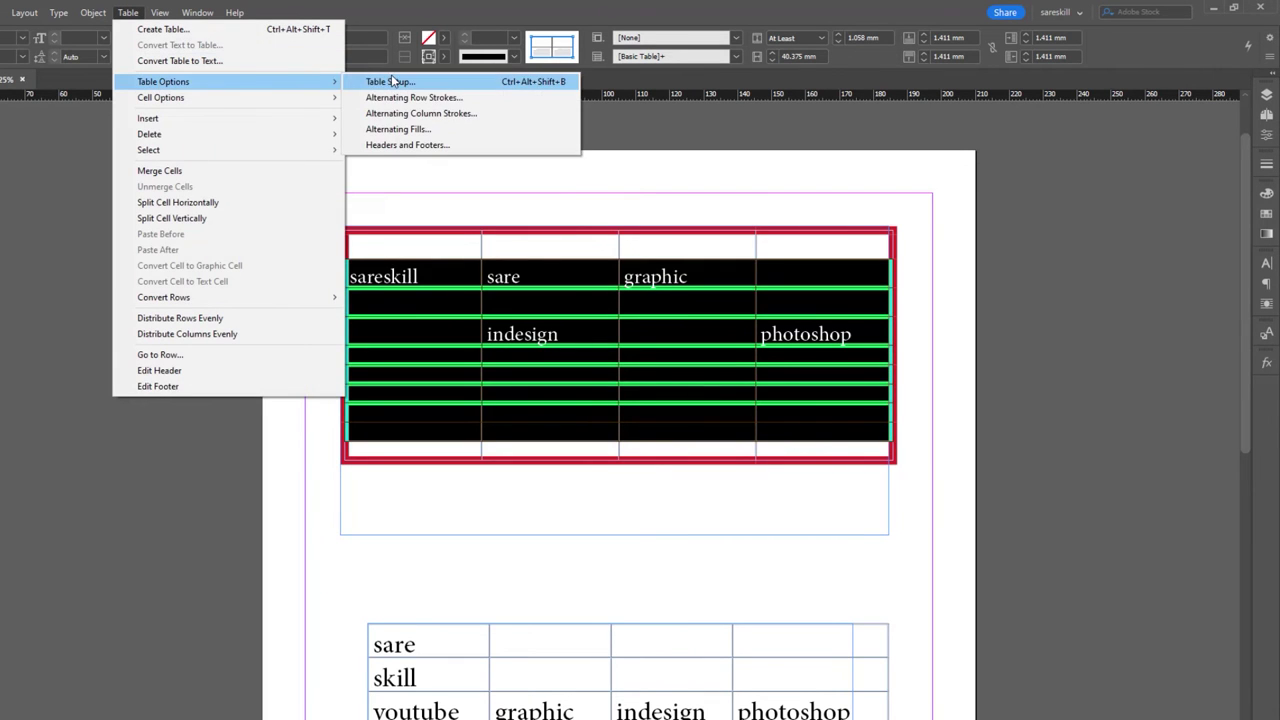
left_click(396, 97)
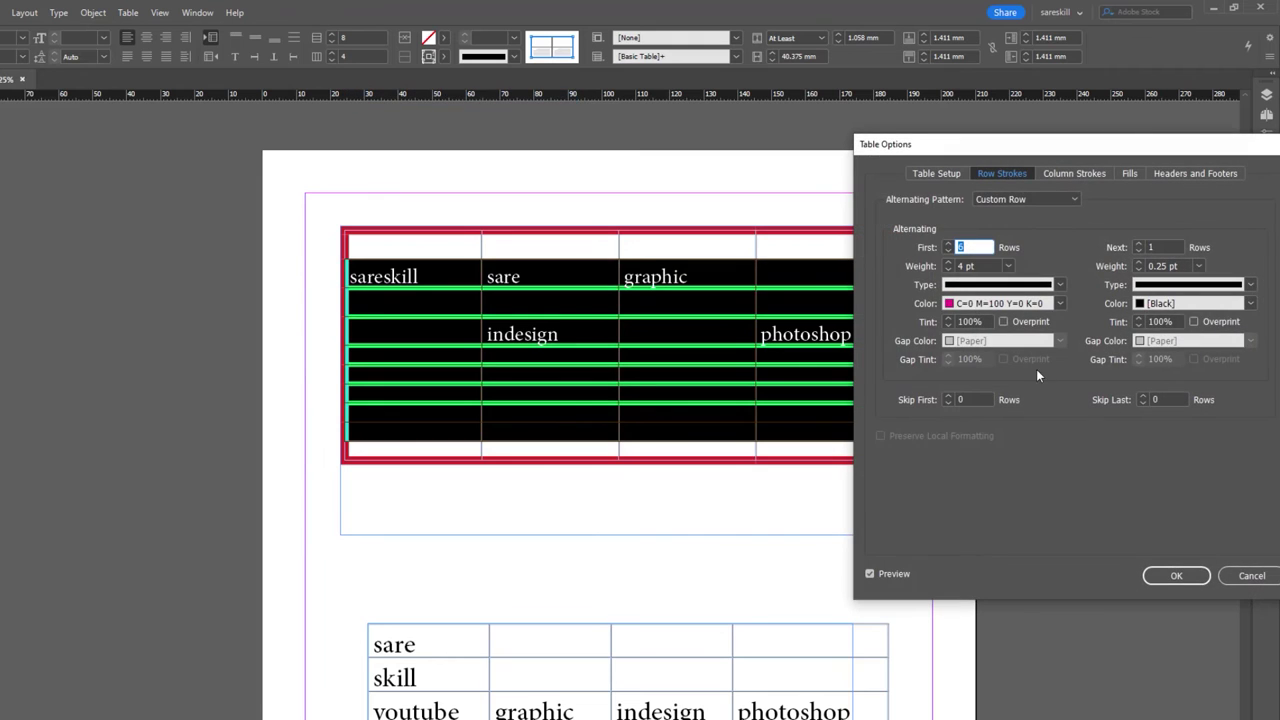
left_click(1139, 244)
left_click(1139, 244)
- Try several row counts for the first alternating row stroke and leave it at 2 rows
mouse_move(1130, 146)
left_mouse_down()
mouse_move(1049, 272)
mouse_move(702, 352)
left_mouse_up()
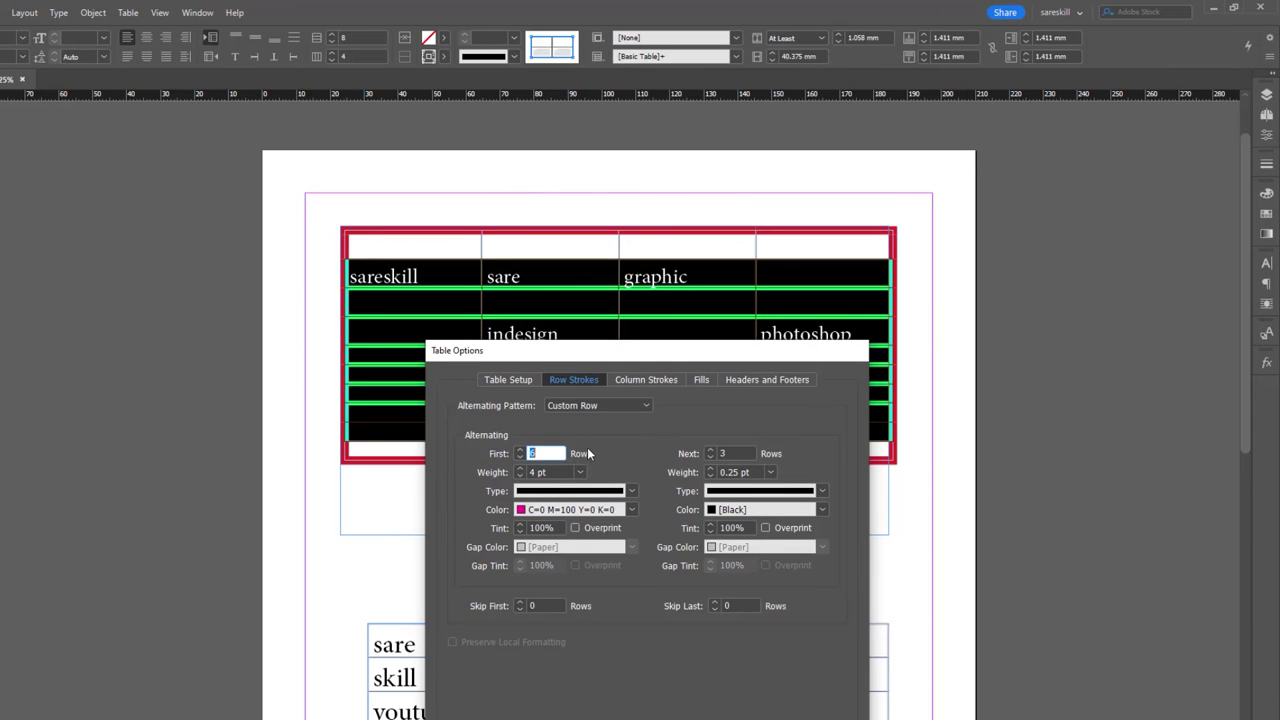
left_click(520, 458)
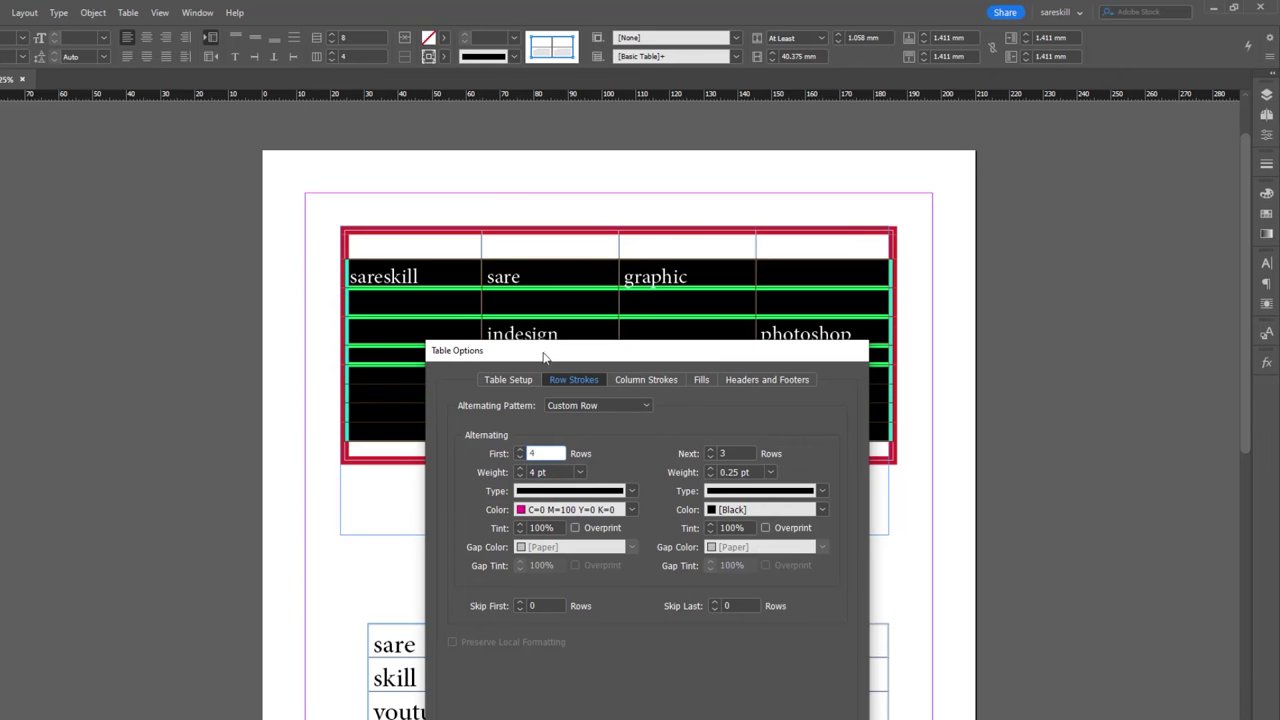
left_click_drag(544, 357, 998, 251)
left_click(974, 351)
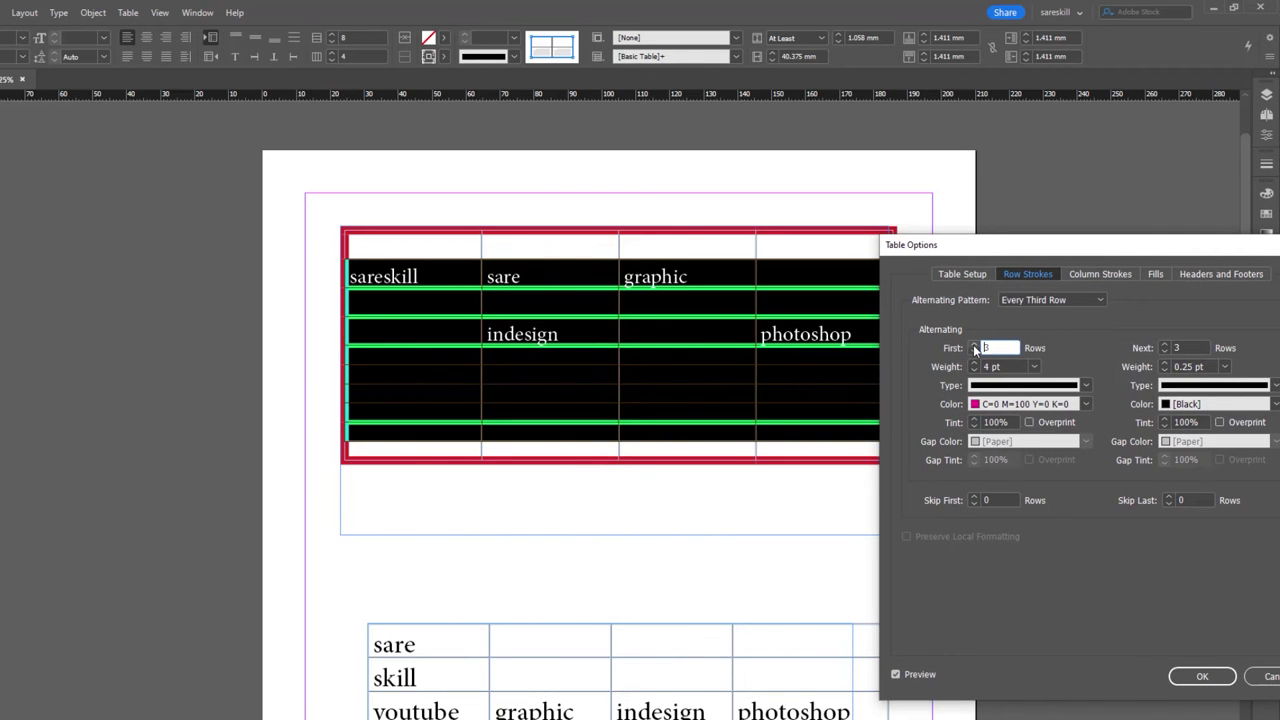
left_click(974, 345)
left_click(974, 345)
left_click(974, 345)
left_click(974, 352)
left_click(974, 352)
left_click(974, 352)
left_click(974, 352)
left_click(974, 352)
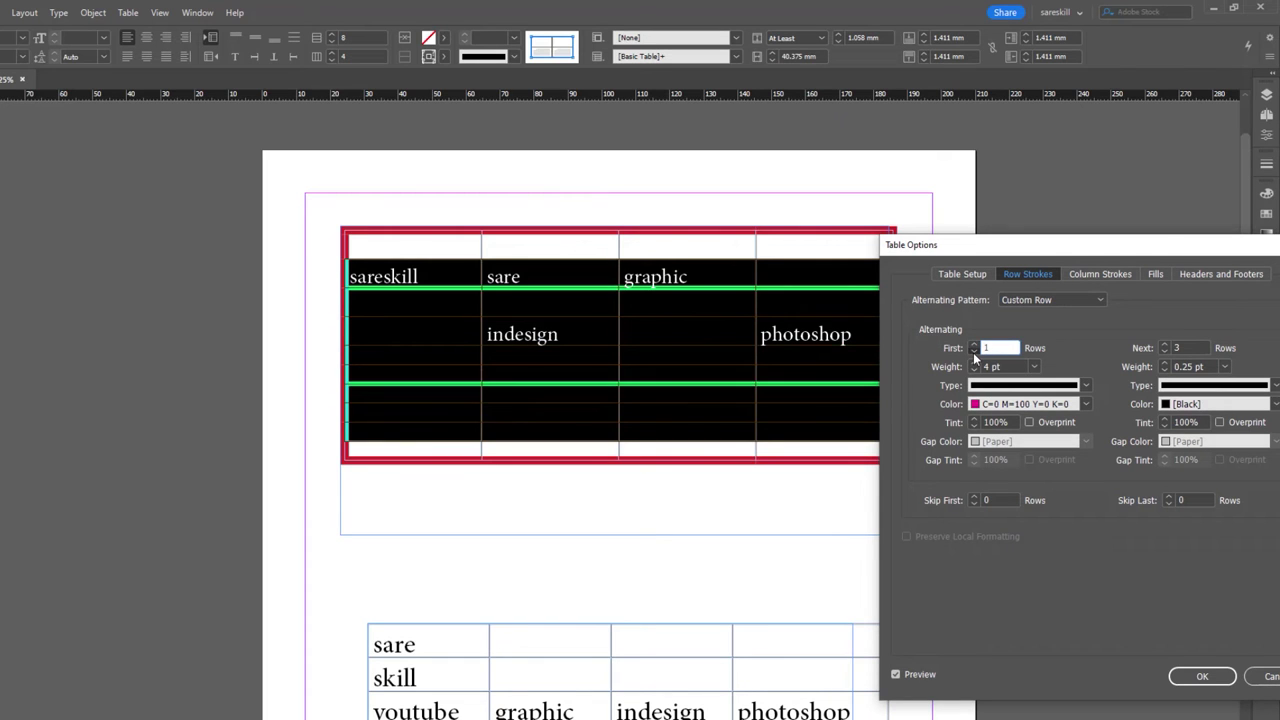
left_click(974, 345)
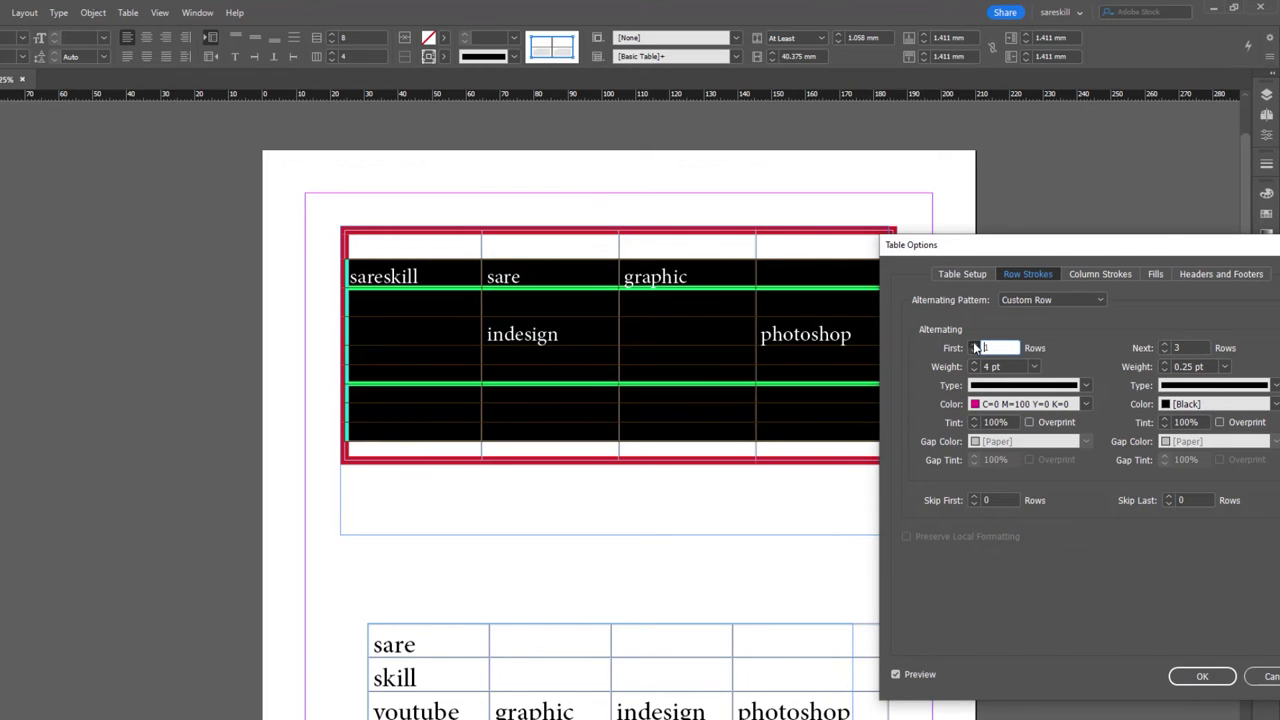
- Set the next alternating row stroke to 2 rows with a weight of 2 pt
left_click(1166, 344)
left_click(1166, 352)
left_click(1166, 352)
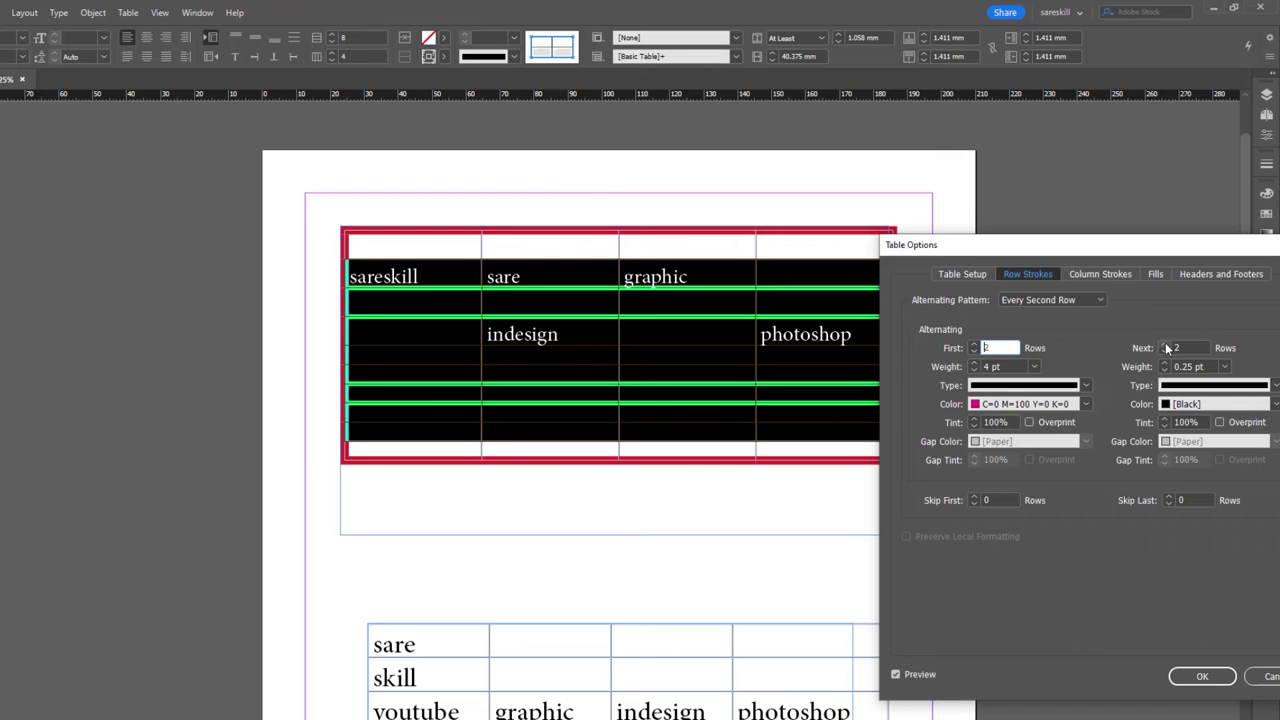
left_click(1225, 366)
left_click(1200, 457)
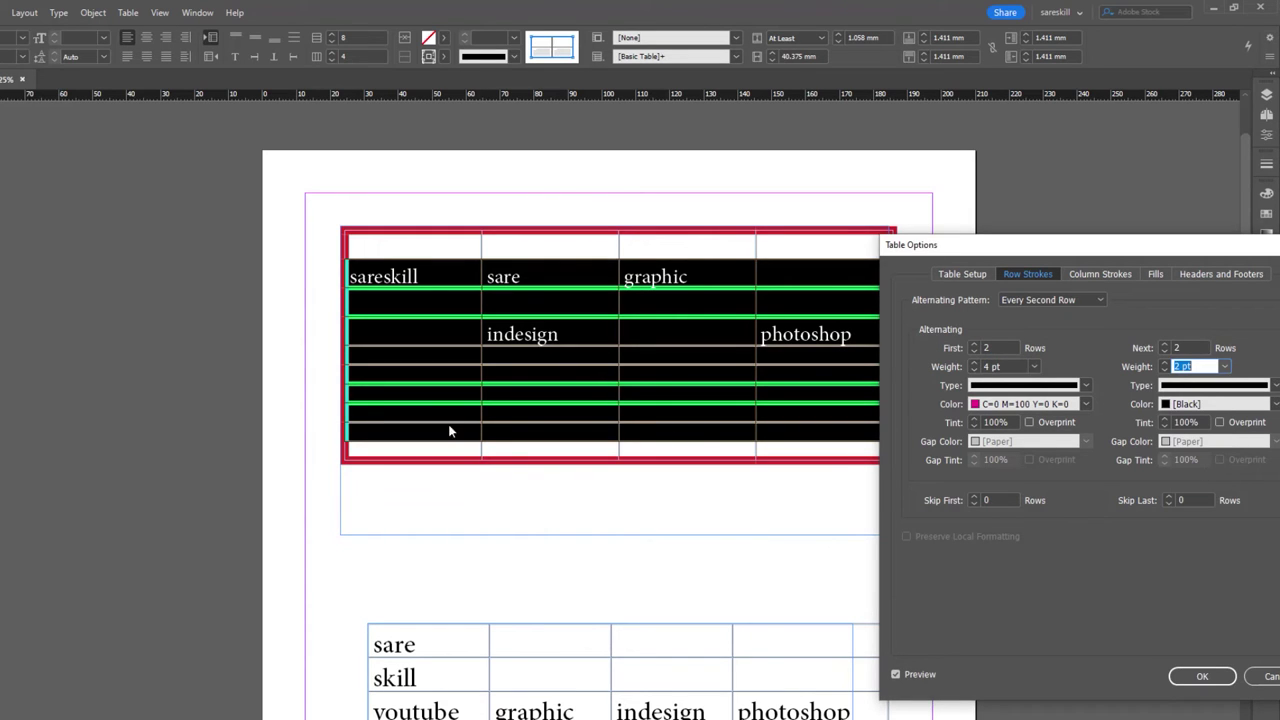
left_click(1165, 345)
left_click(1165, 352)
- Give the next alternating row stroke the Left Slant Hash type and the red C=15 M=100 Y=100 color
left_click(1274, 385)
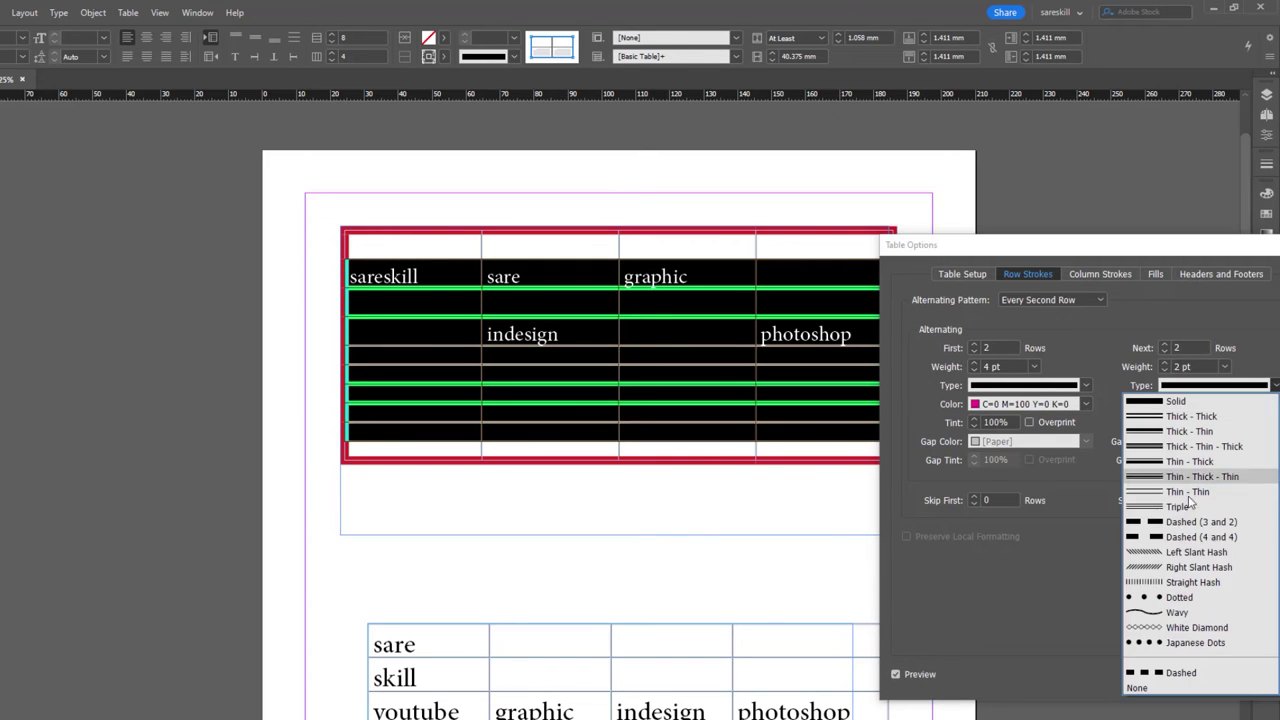
left_click(1176, 556)
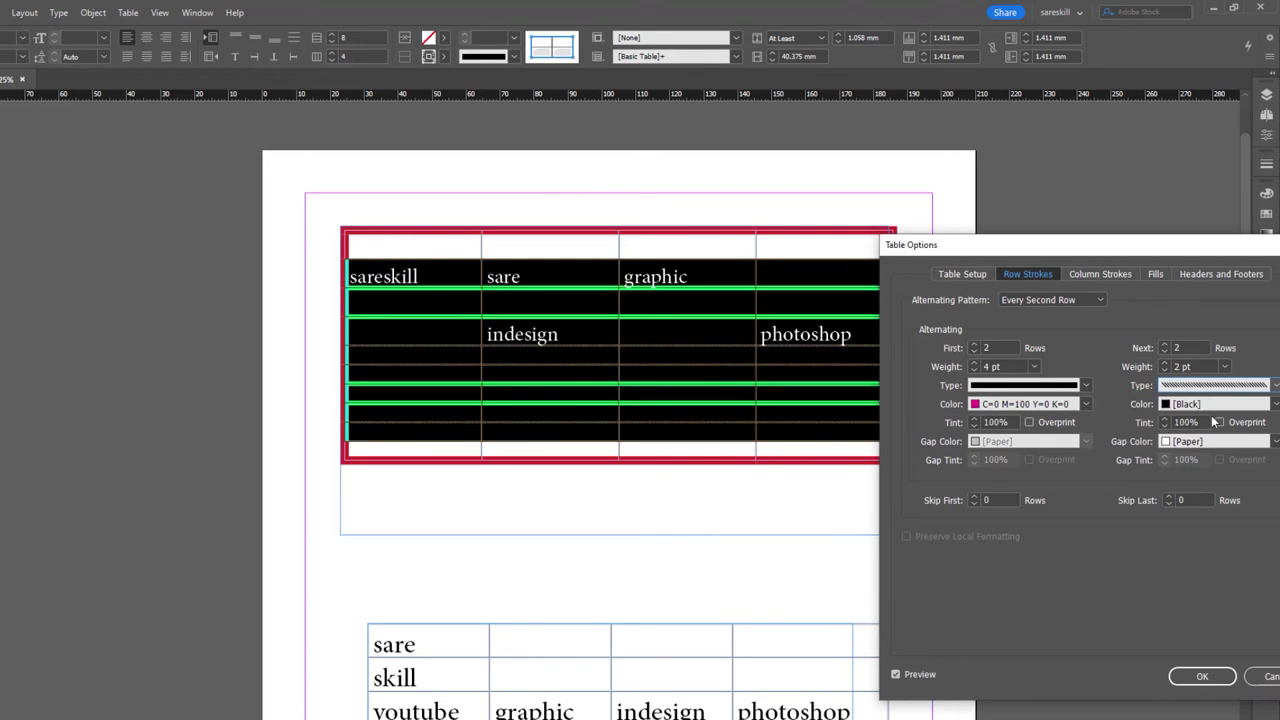
left_click(1274, 404)
left_click(1170, 535)
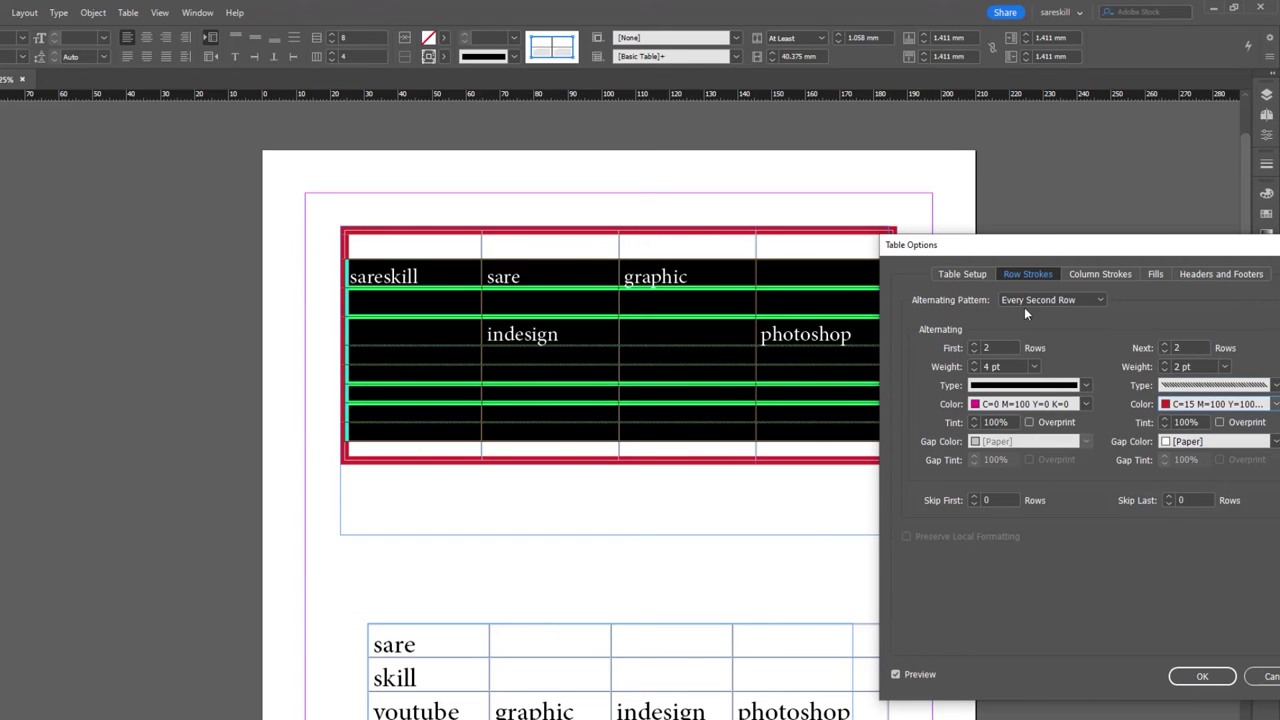
- Make the alternating row strokes skip the first 2 rows
left_click_drag(1071, 248, 906, 144)
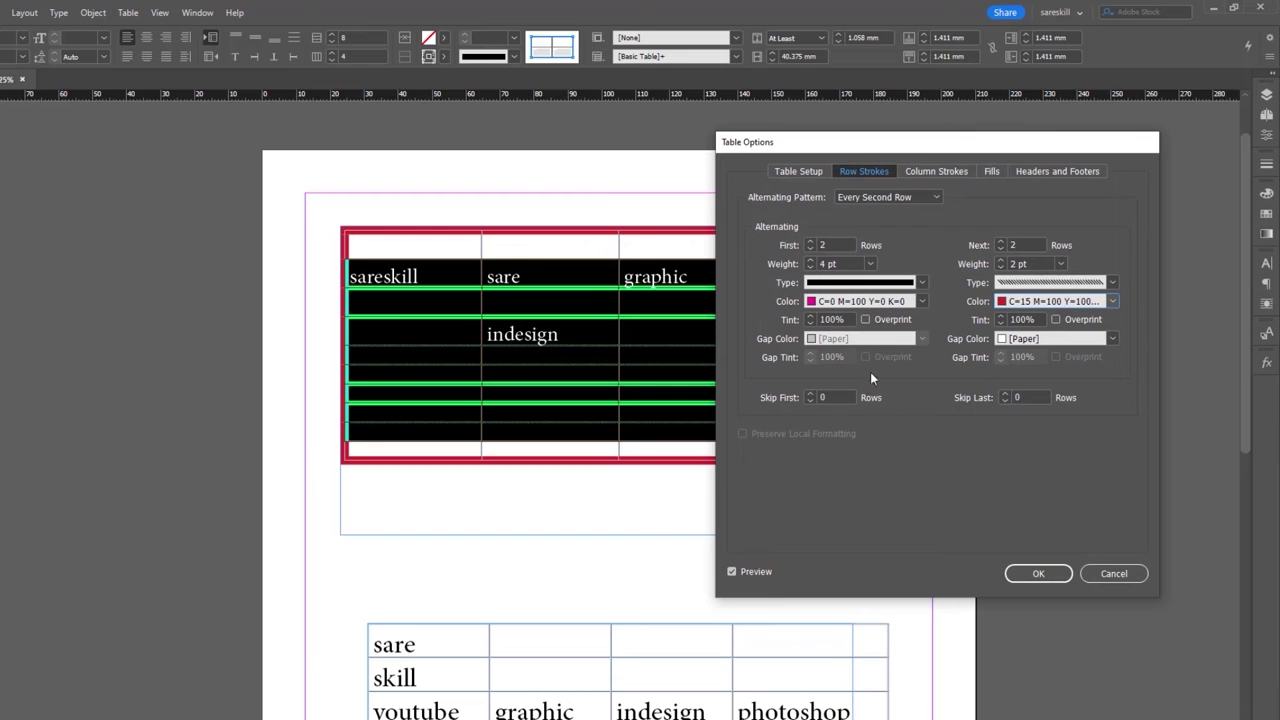
left_click(810, 393)
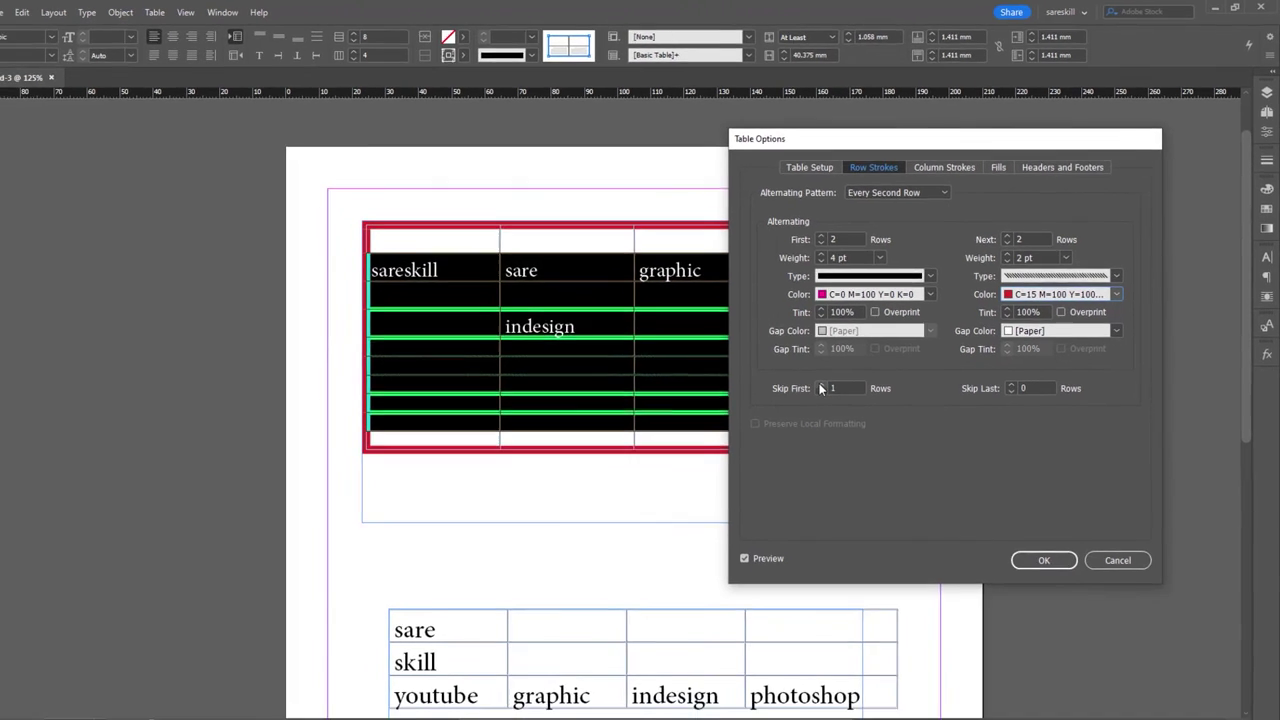
left_click(810, 393)
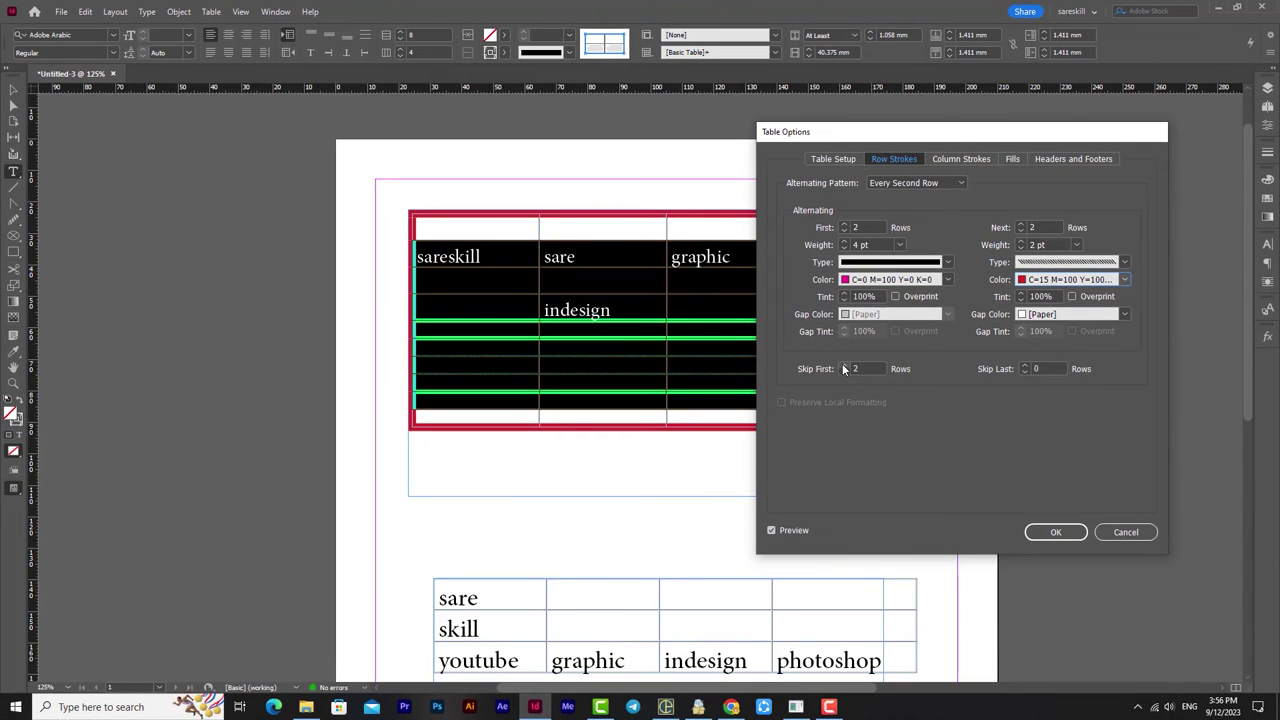
left_click(843, 366)
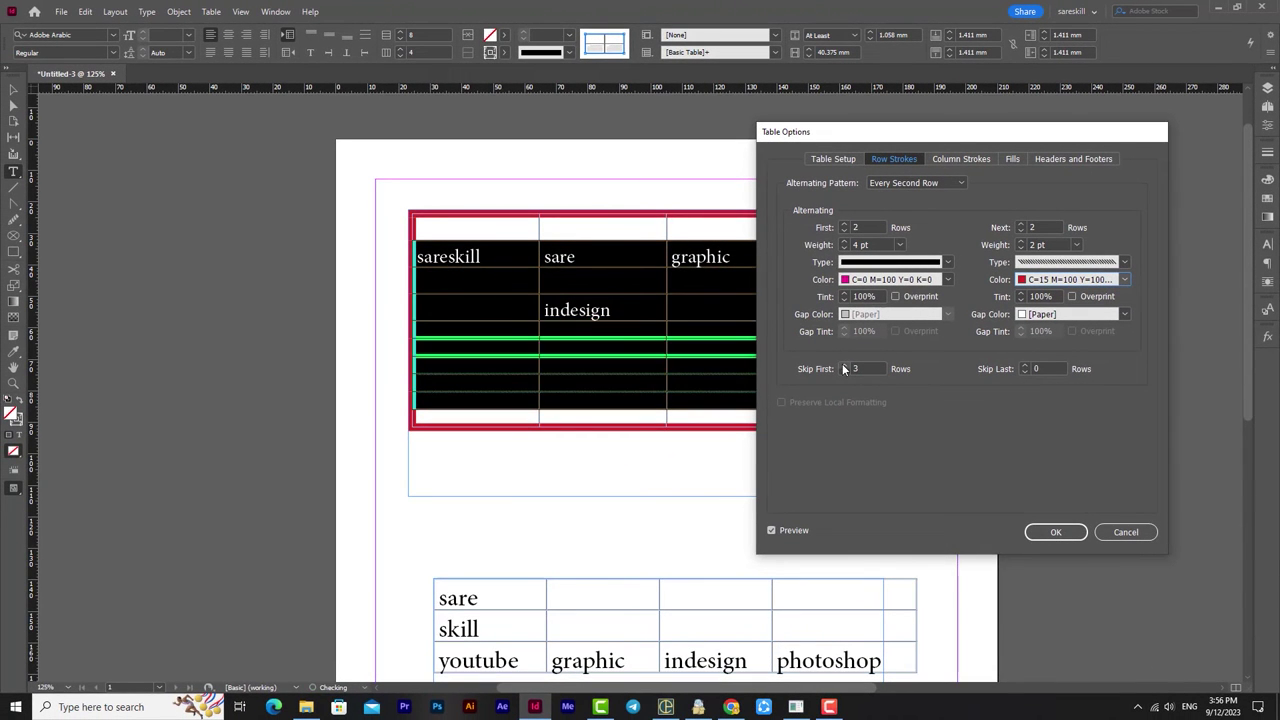
left_click(843, 372)
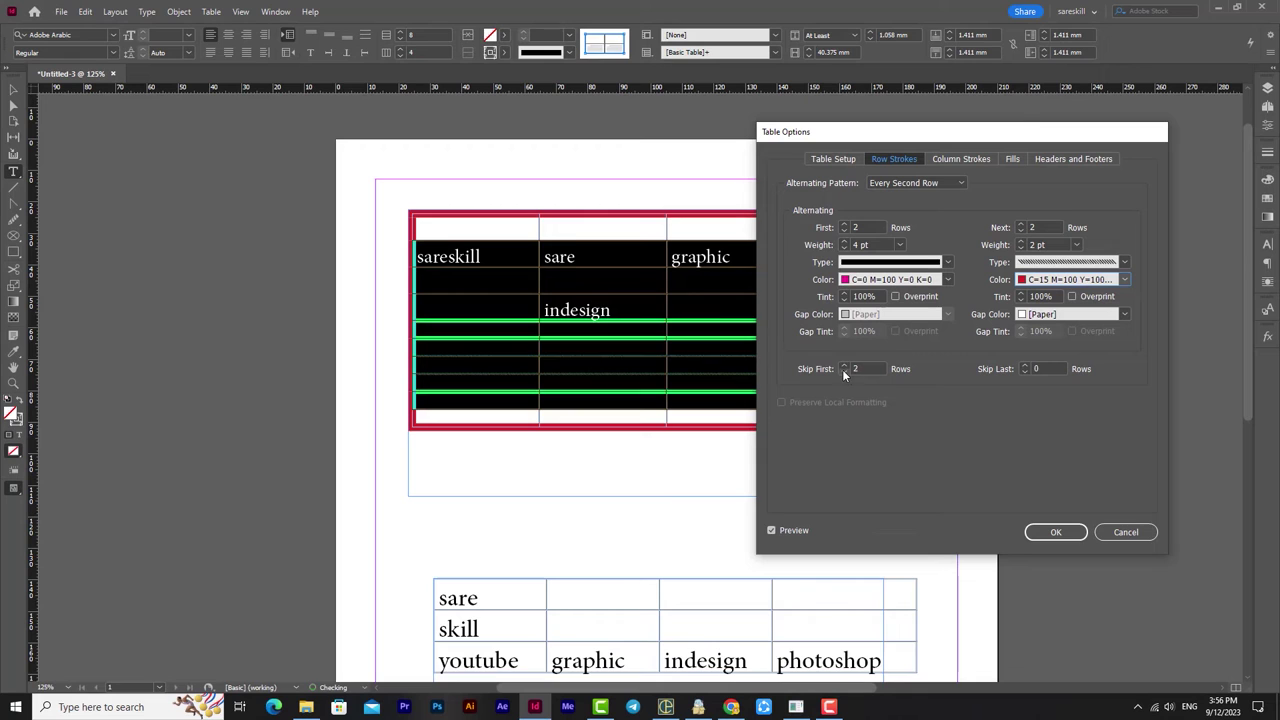
- Try skipping last rows in the row strokes, return that value to 0 and apply the table options
left_click(1025, 367)
left_click(1025, 367)
left_click(1025, 367)
left_click(1025, 372)
double_click(1025, 372)
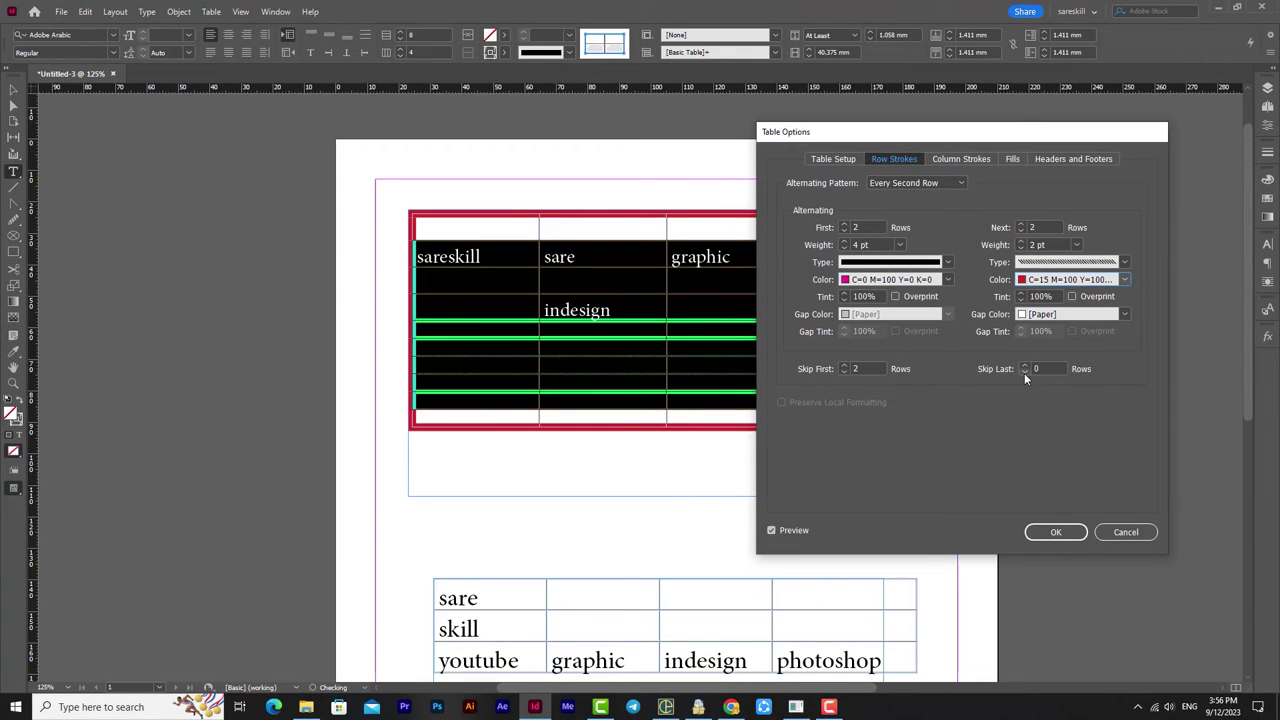
left_click(1055, 532)
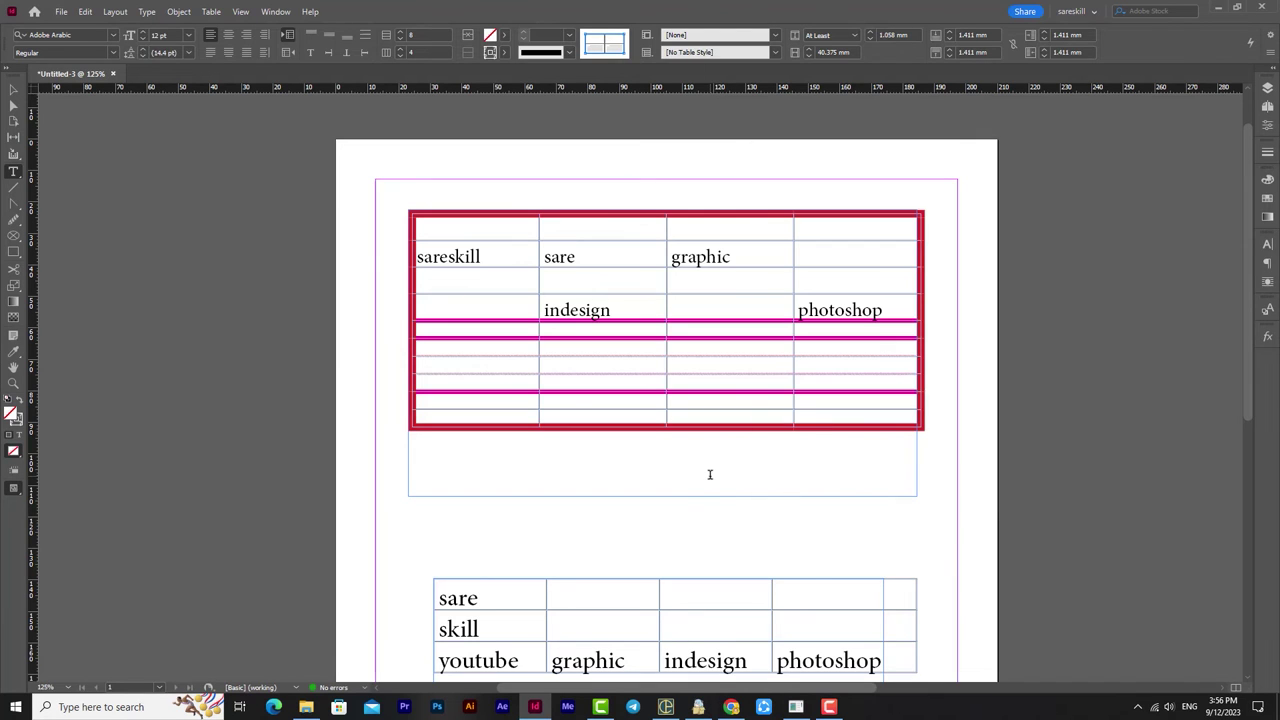
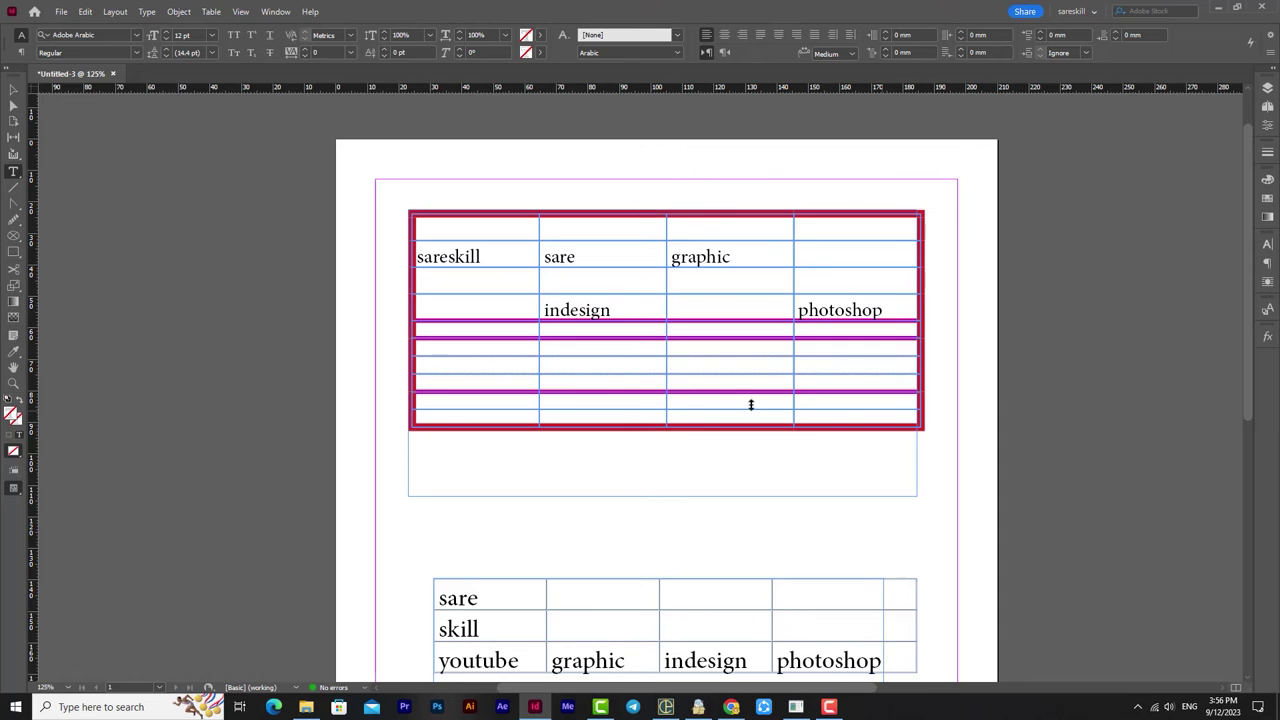
- Select the red-bordered table's body rows, try the Every Third Row stroke pattern and switch it to Custom Row
left_click(420, 232)
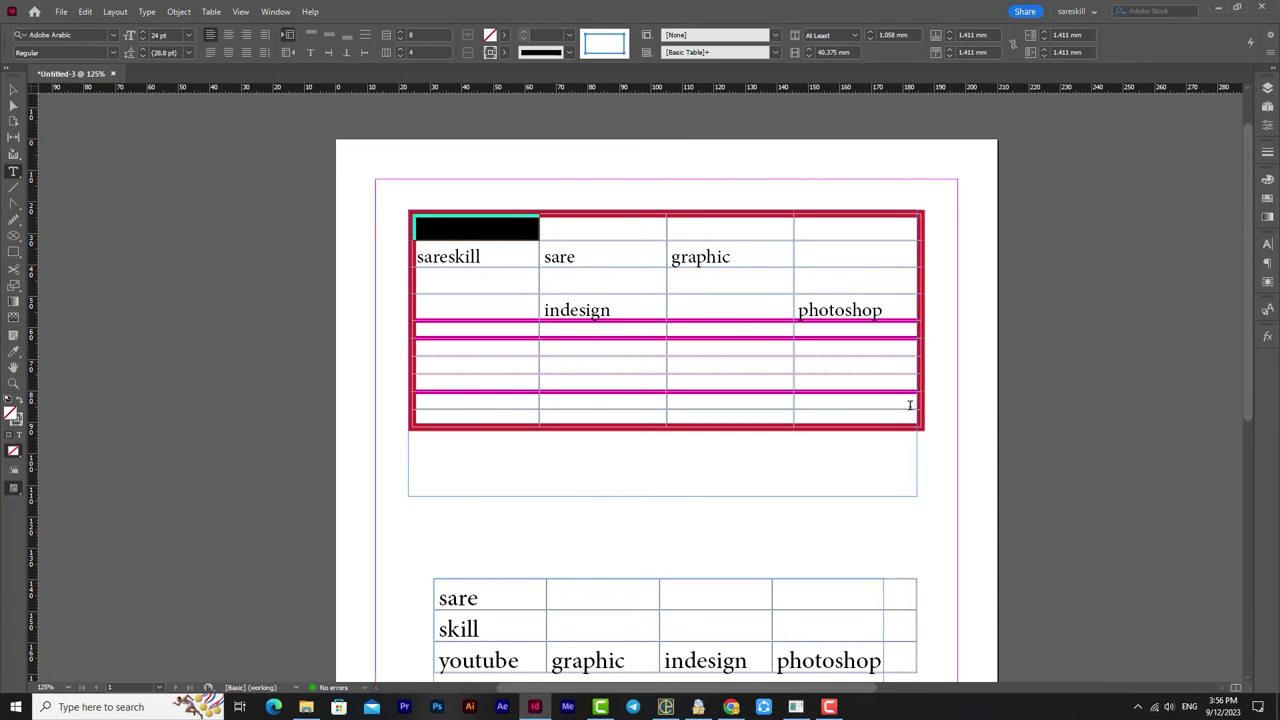
left_click_drag(894, 403, 443, 244)
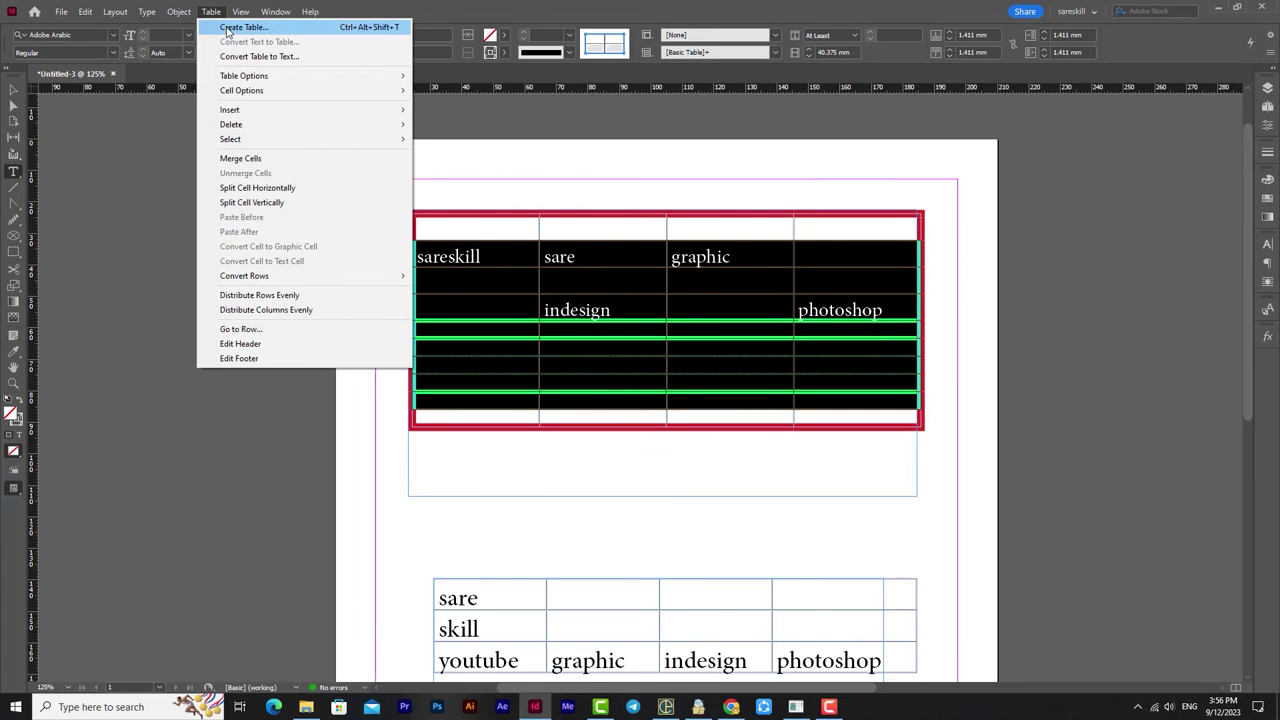
mouse_move(240, 78)
left_click(470, 76)
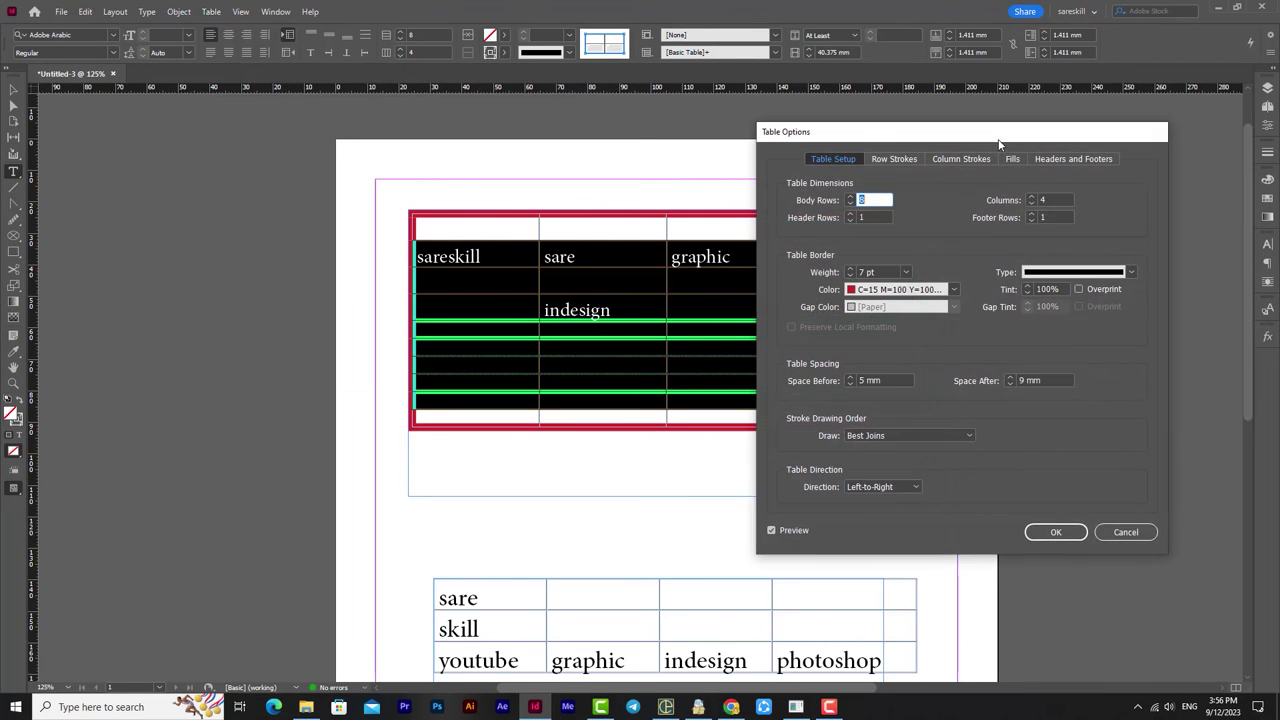
left_click(966, 158)
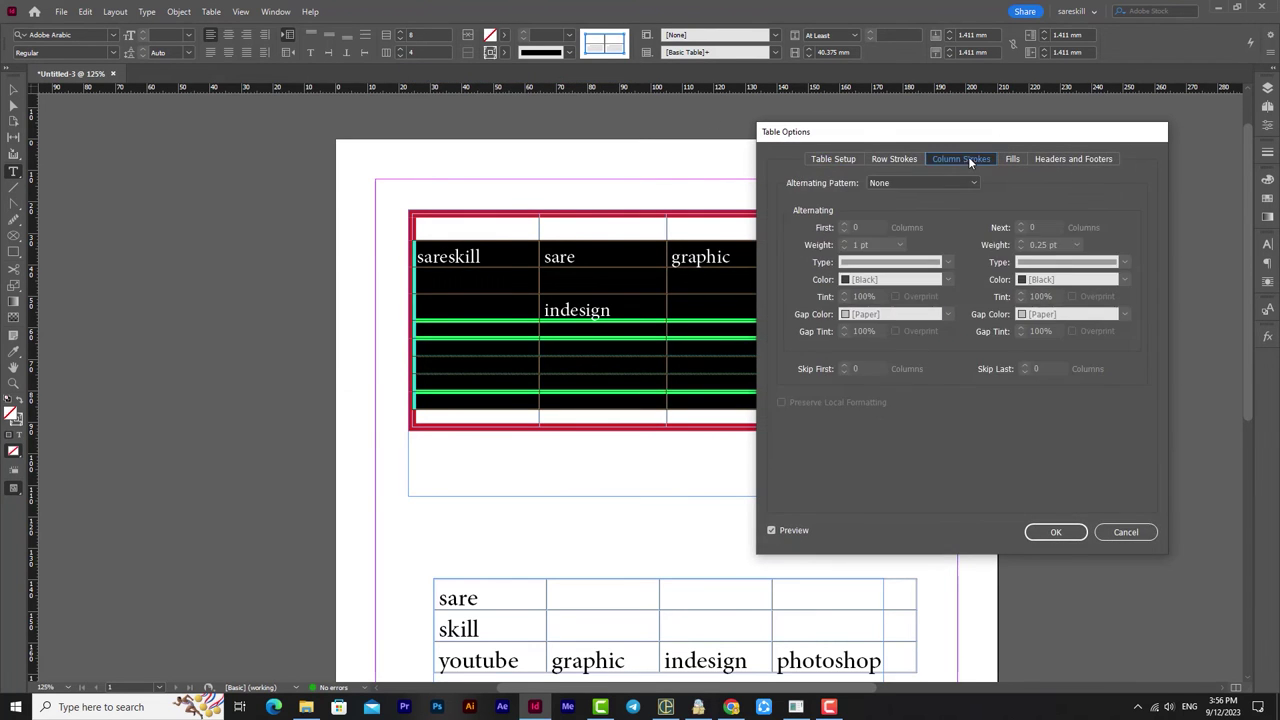
left_click(908, 183)
left_click(880, 159)
left_click(914, 183)
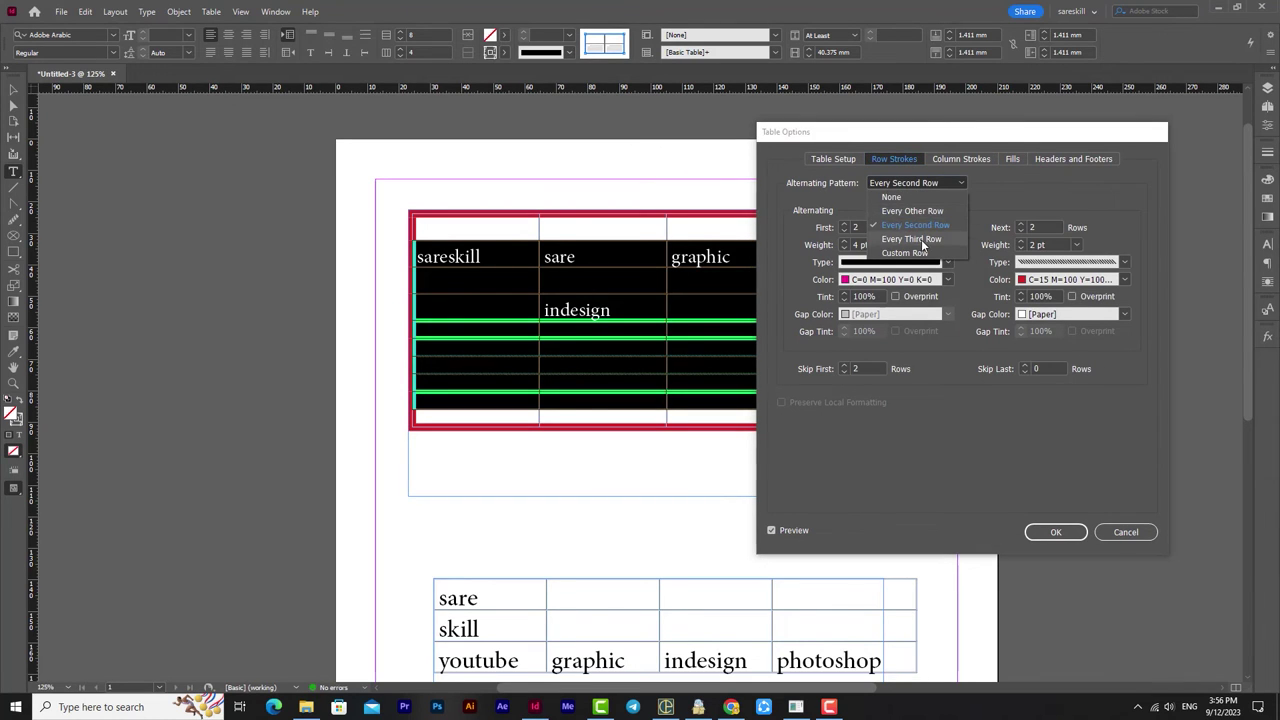
left_click(921, 239)
left_click(922, 182)
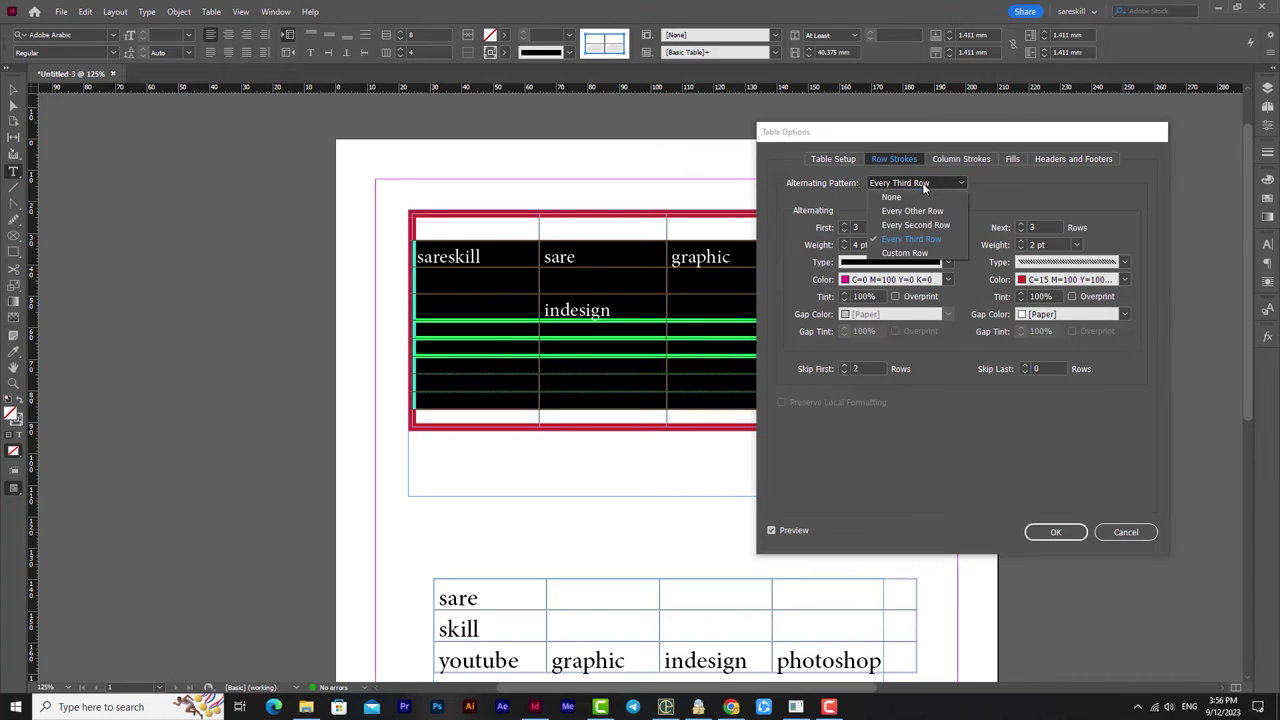
left_click(897, 253)
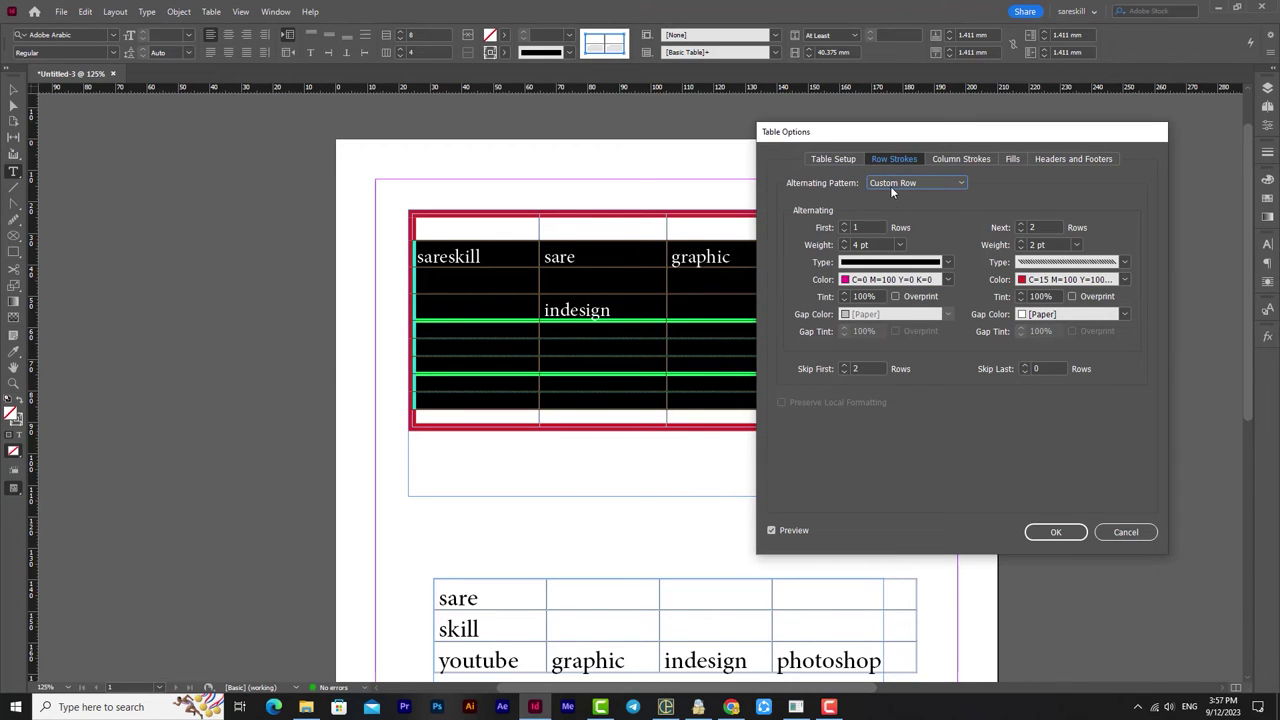
left_click(905, 182)
- Apply the Every Other Column stroke pattern and raise its first alternating stroke to 4 columns
left_click(958, 159)
left_click(958, 159)
left_click(934, 182)
left_click(922, 212)
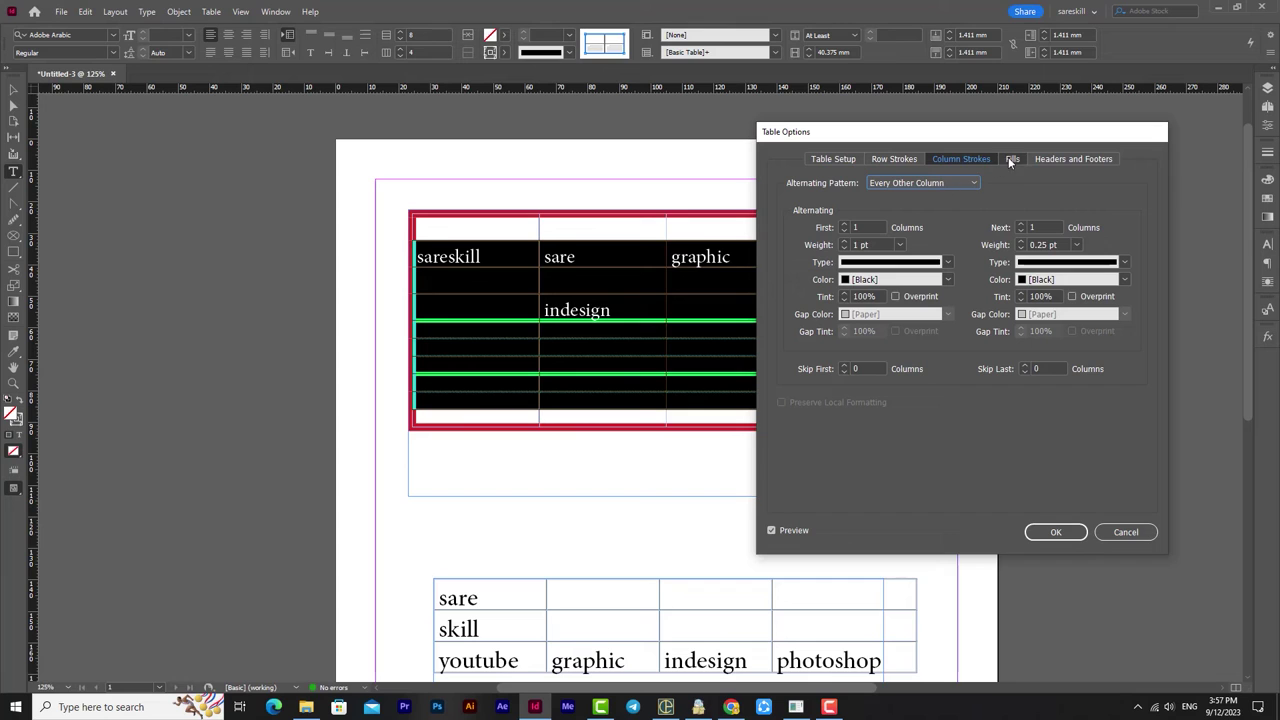
left_click(844, 225)
left_click(844, 227)
left_click_drag(868, 136, 1002, 125)
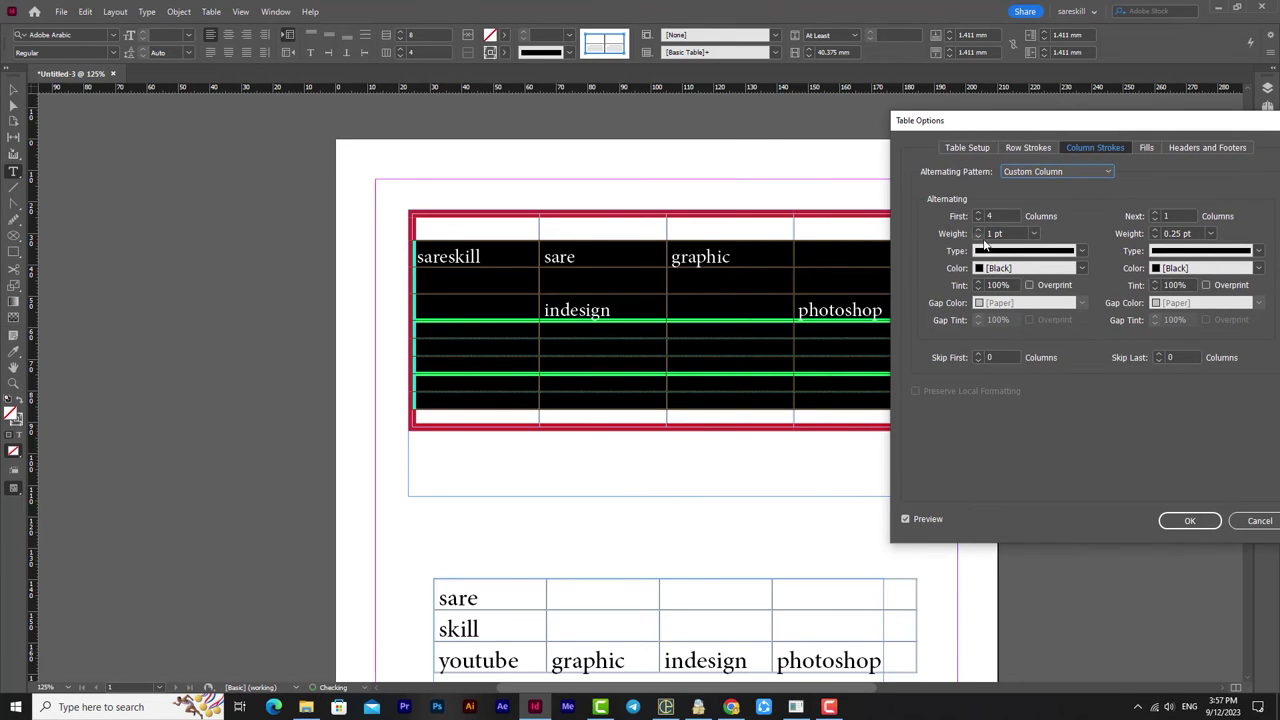
- Format the first alternating column stroke as Solid, colored C=0 M=0 Y=100 K=0, with a weight of 5 pt
left_click(1082, 250)
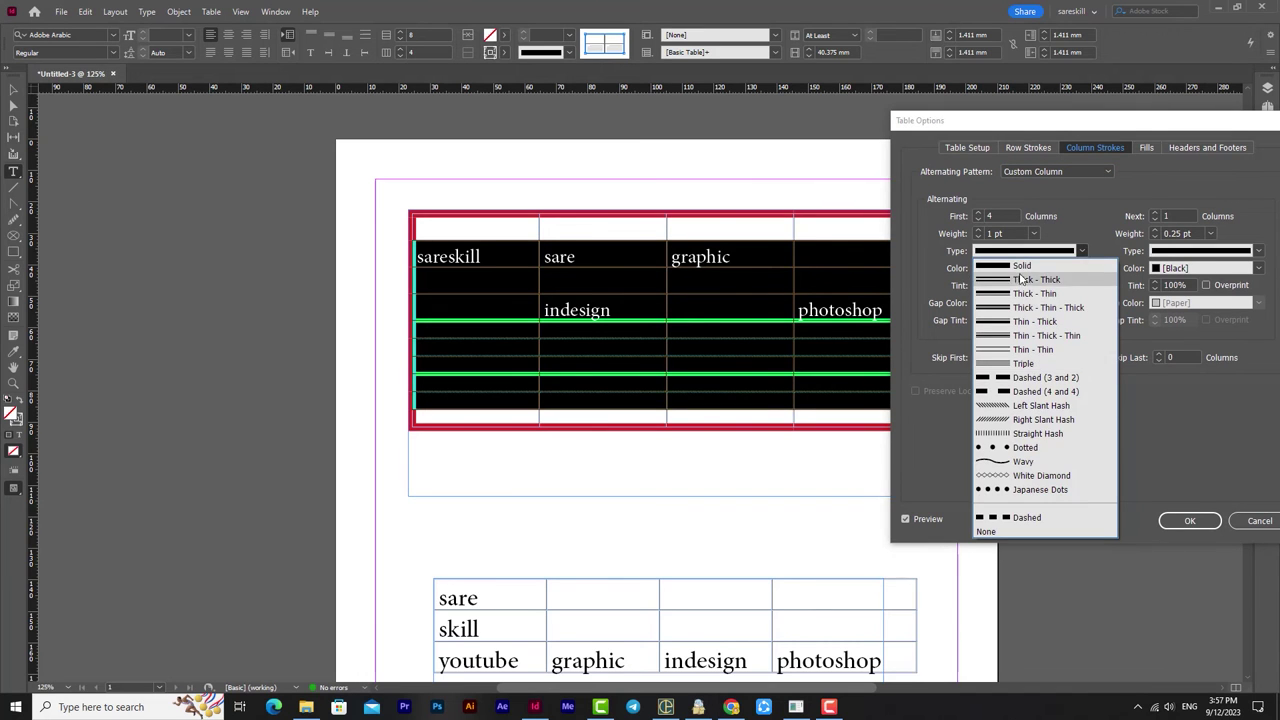
left_click(1022, 266)
left_click(1080, 268)
left_click(1013, 386)
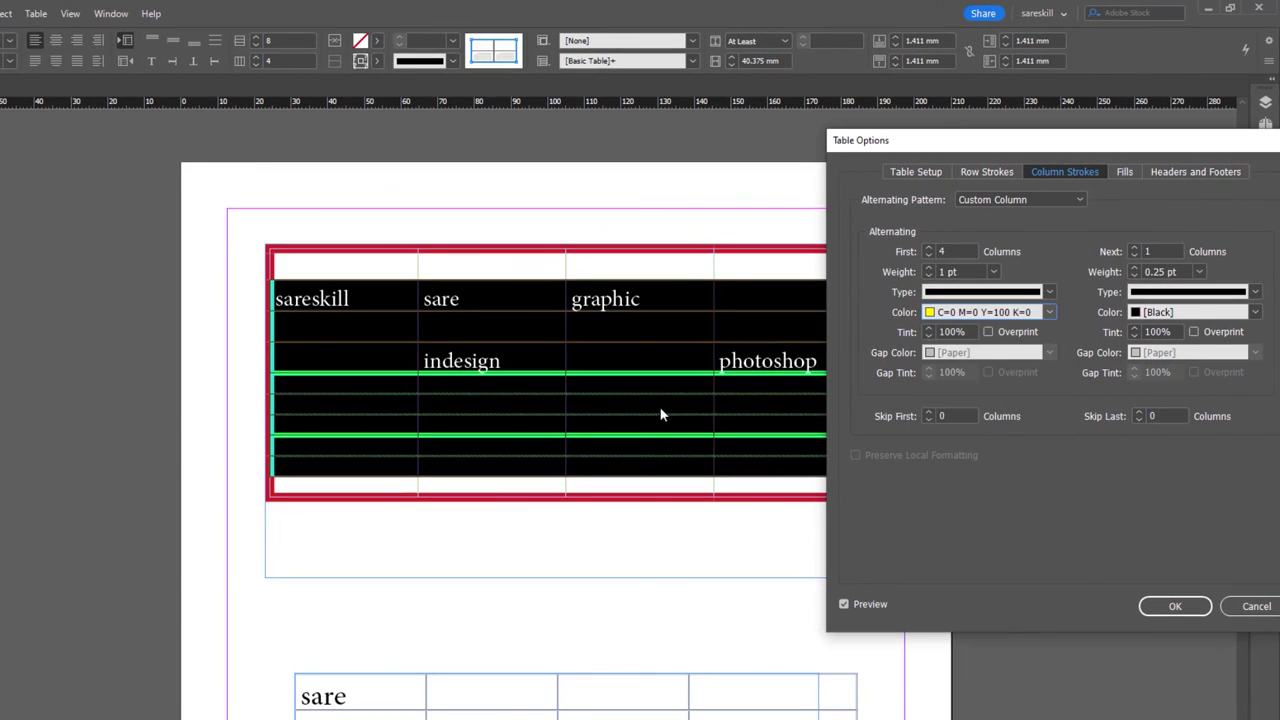
left_click(928, 267)
left_click(928, 267)
left_click(928, 267)
left_click(928, 267)
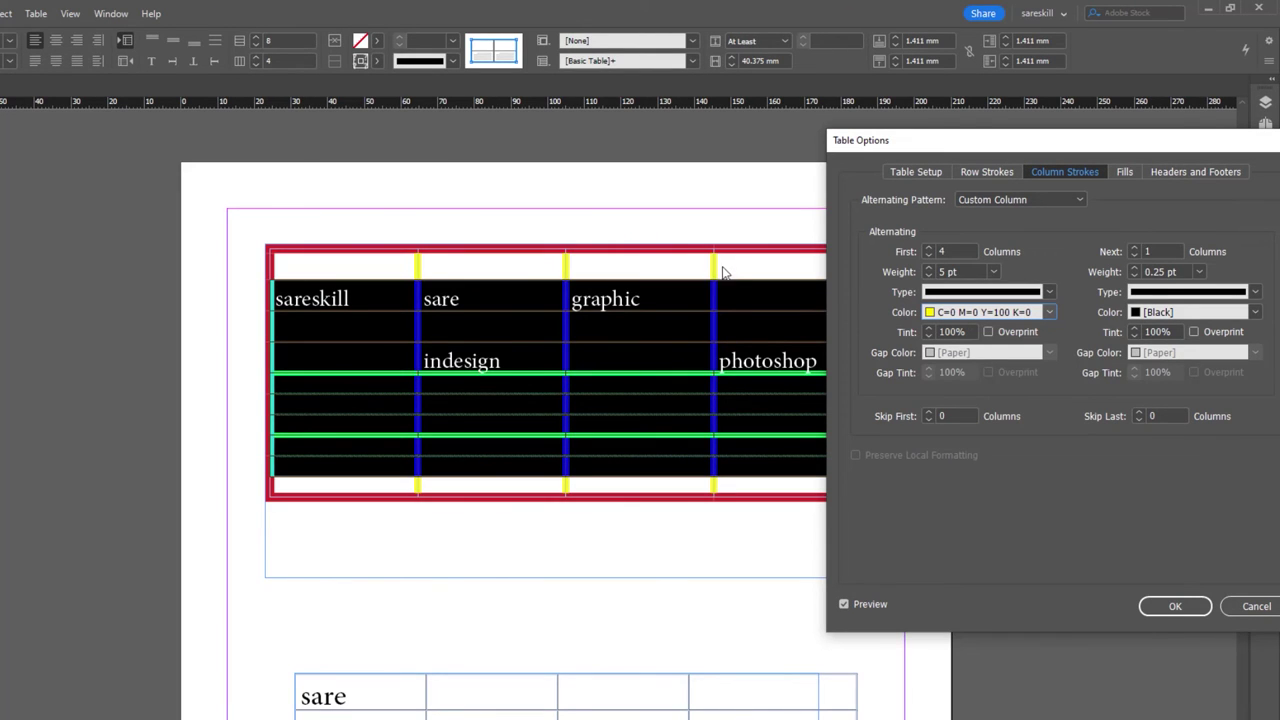
- Set the next alternating column stroke to 2 columns and color it C=75 M=5 Y=100 K=0
left_click(1136, 248)
left_click(1255, 292)
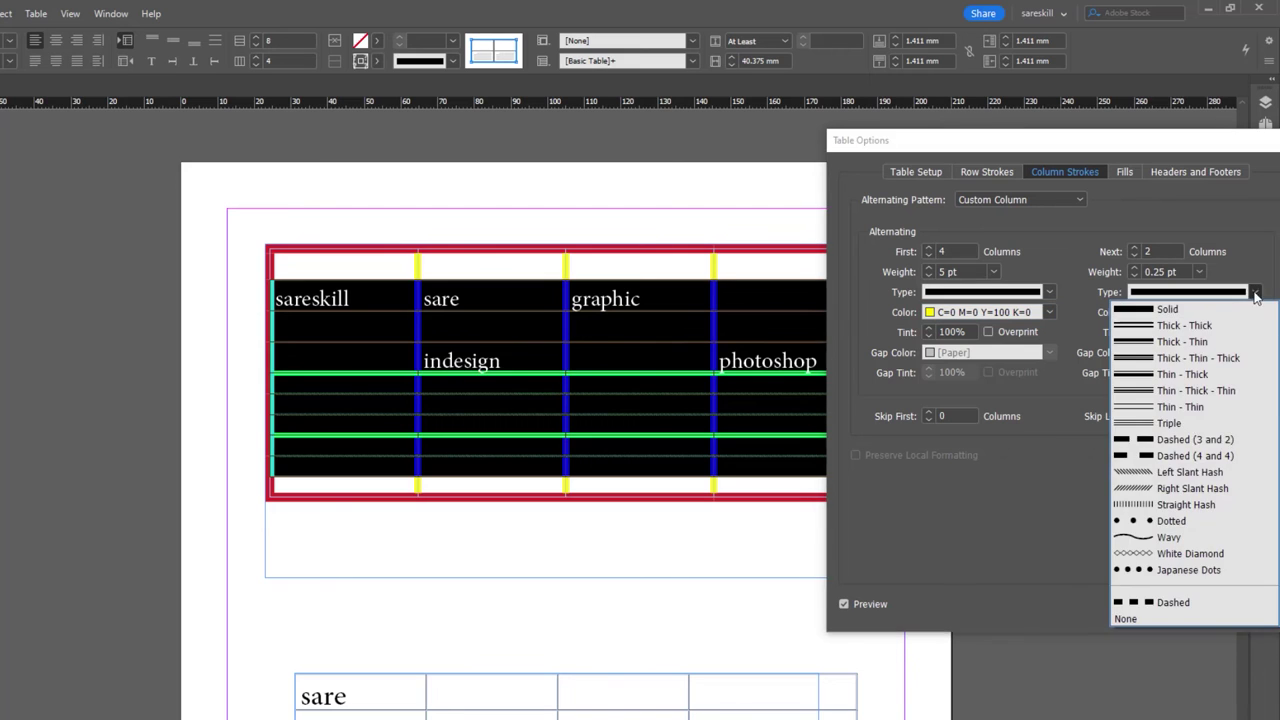
left_click(1255, 292)
left_click(1255, 312)
left_click(1146, 460)
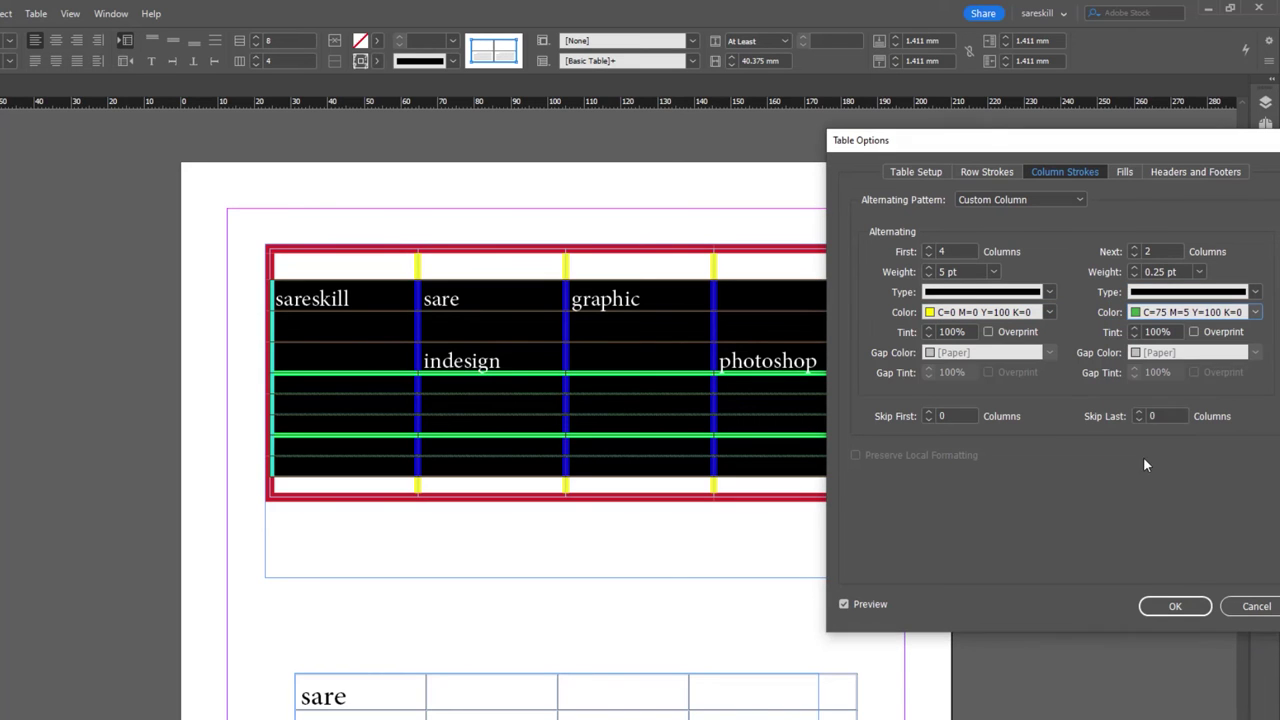
- Set the next alternating column stroke's weight to 7 pt and extend it to 5 columns
left_click(1136, 270)
left_click(1136, 268)
left_click_drag(1031, 150, 575, 433)
left_click(624, 535)
left_click(624, 535)
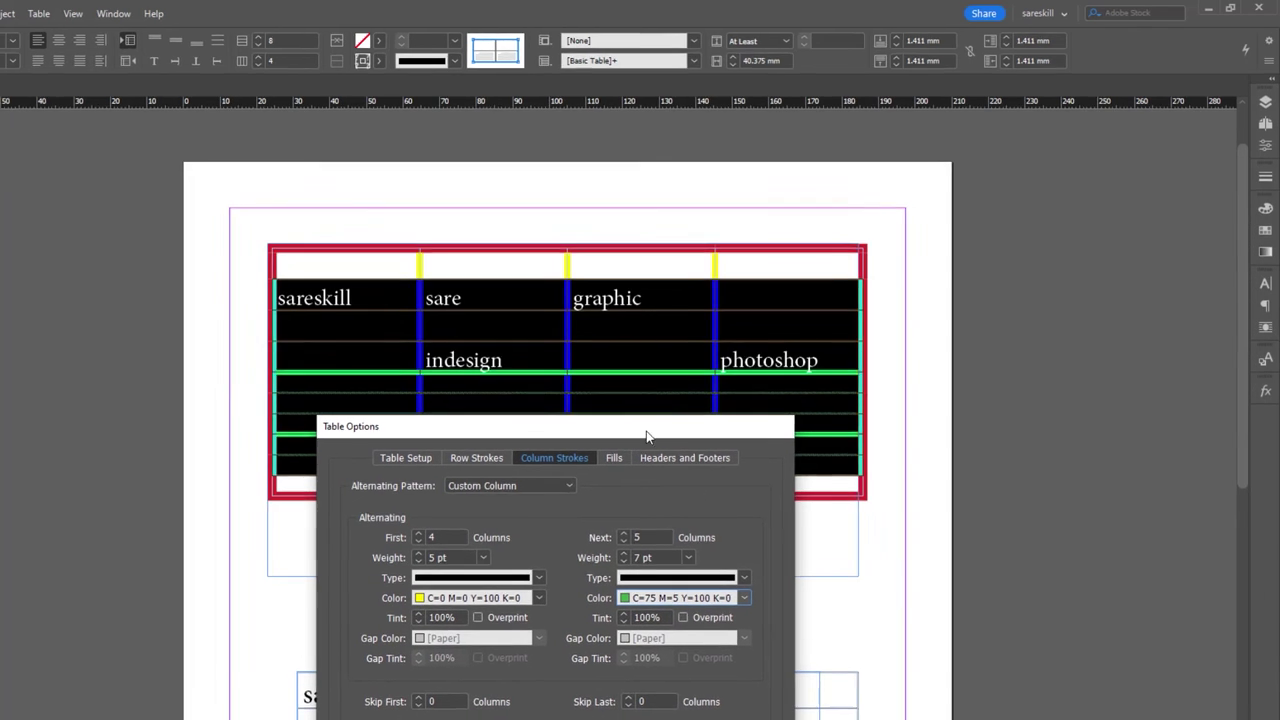
- Apply the Every Other Row alternating fill pattern to the table and confirm the table options
left_click_drag(650, 427, 982, 204)
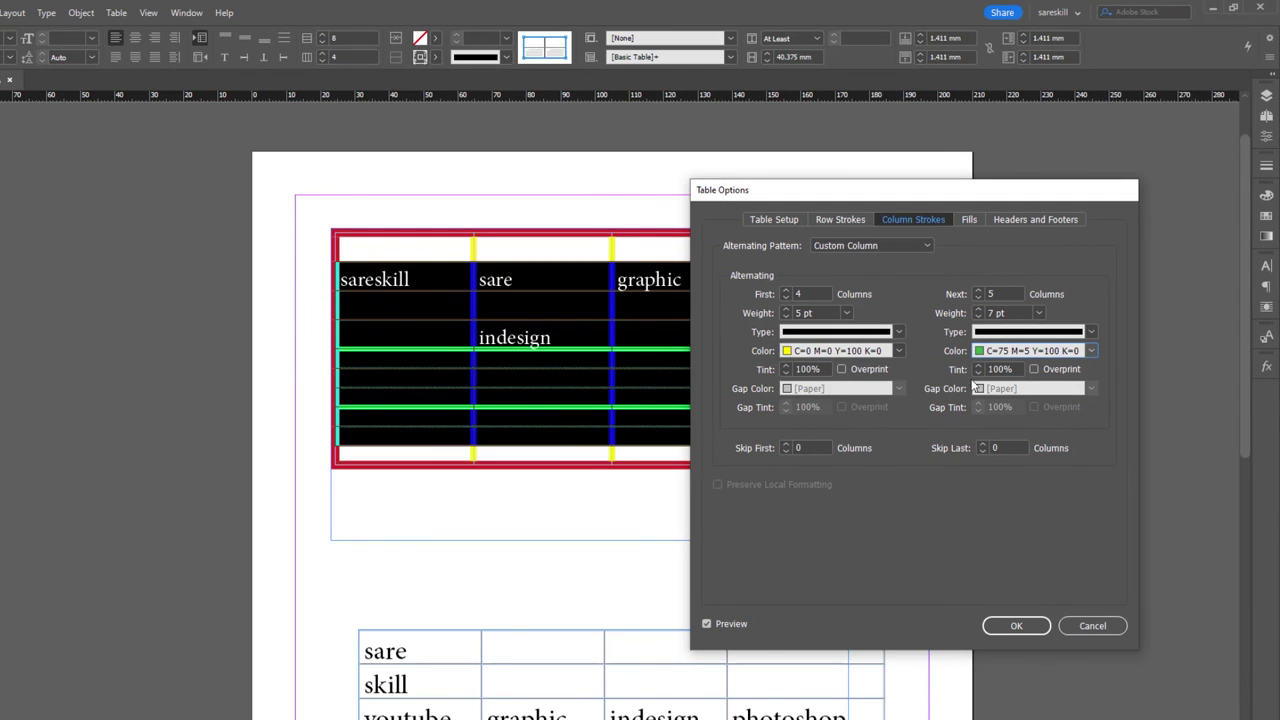
left_click(973, 219)
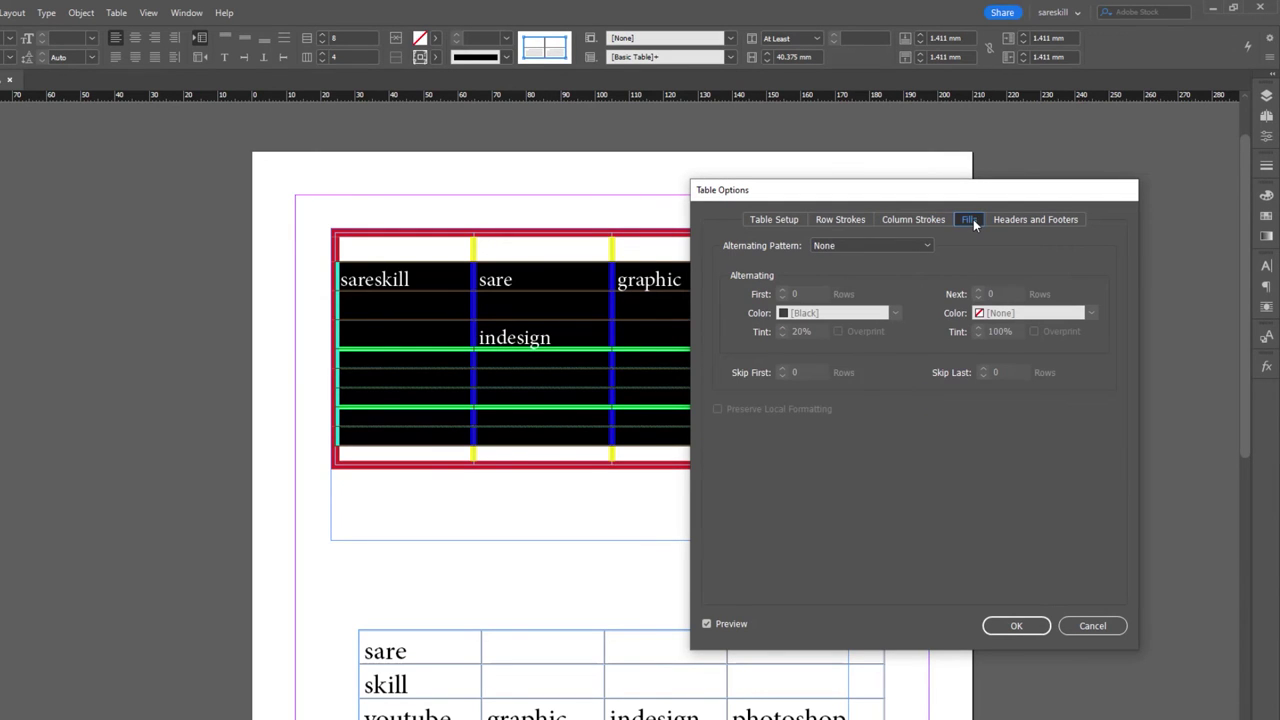
left_click(918, 245)
left_click(845, 277)
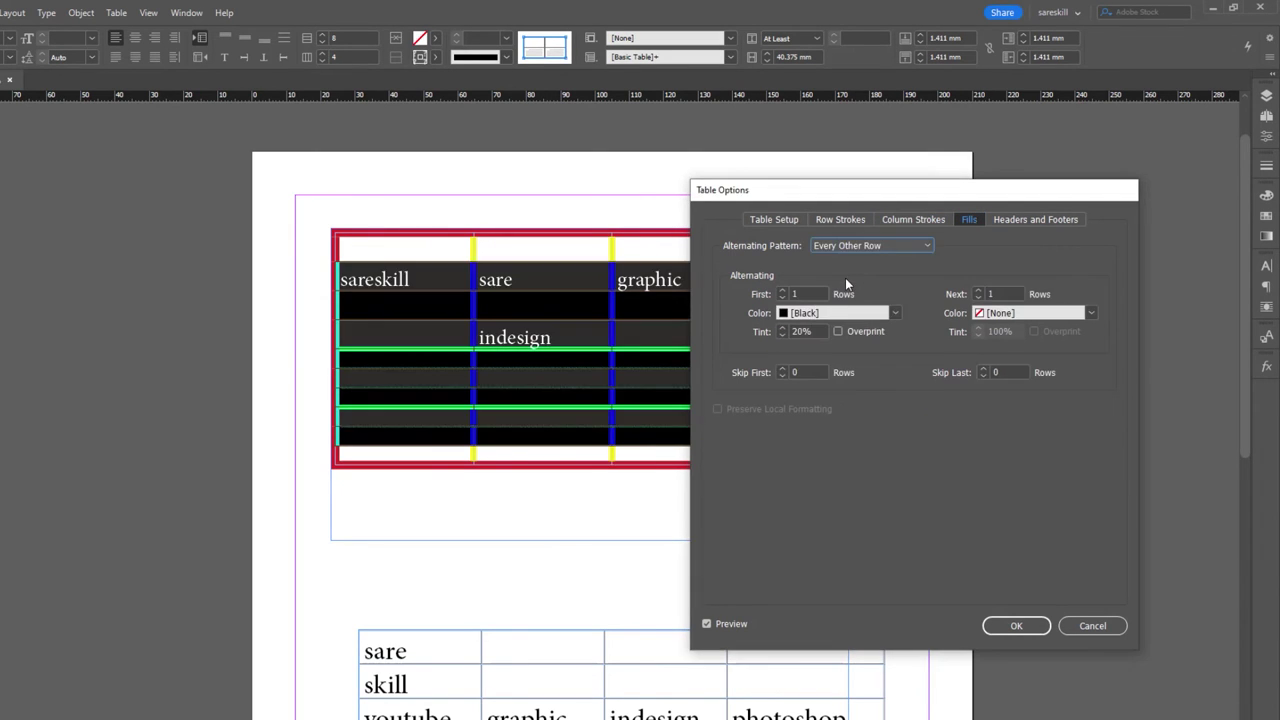
left_click_drag(838, 194, 1058, 186)
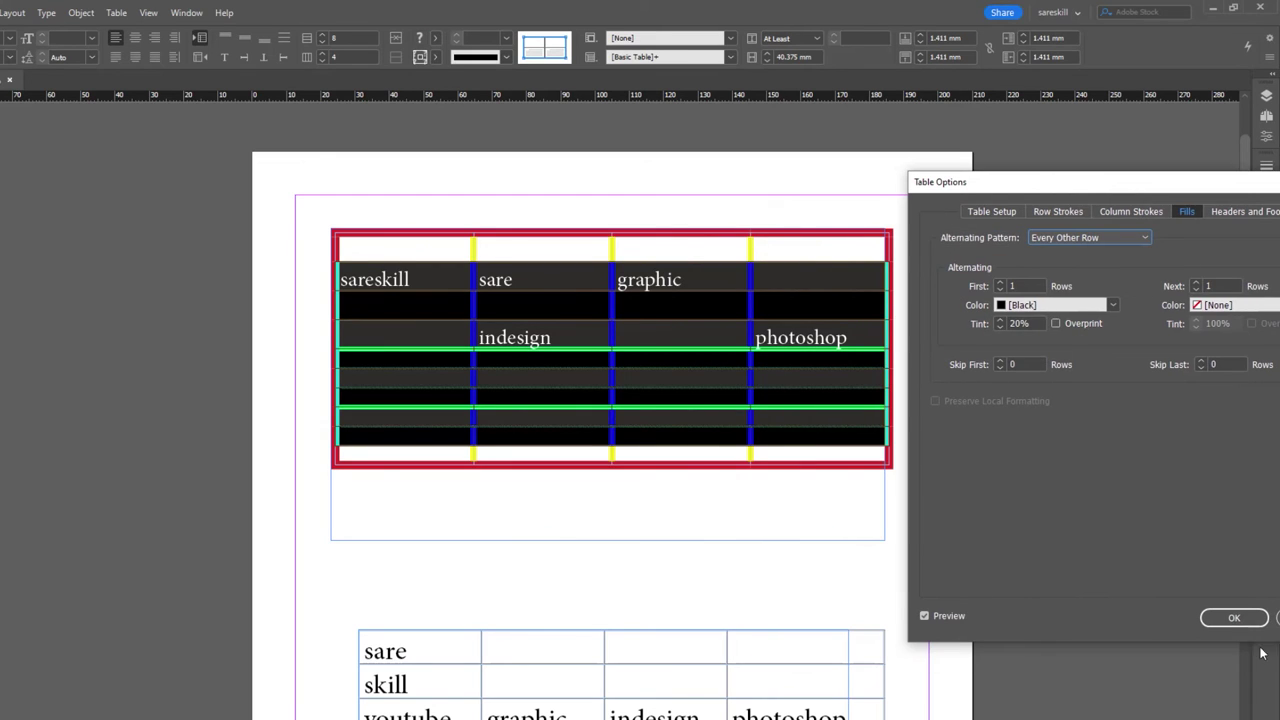
left_click(1234, 617)
left_click(745, 556)
- Select the "indesign" row with the empty row above it, and reopen the table's alternating fill settings
left_click_drag(351, 331, 540, 337)
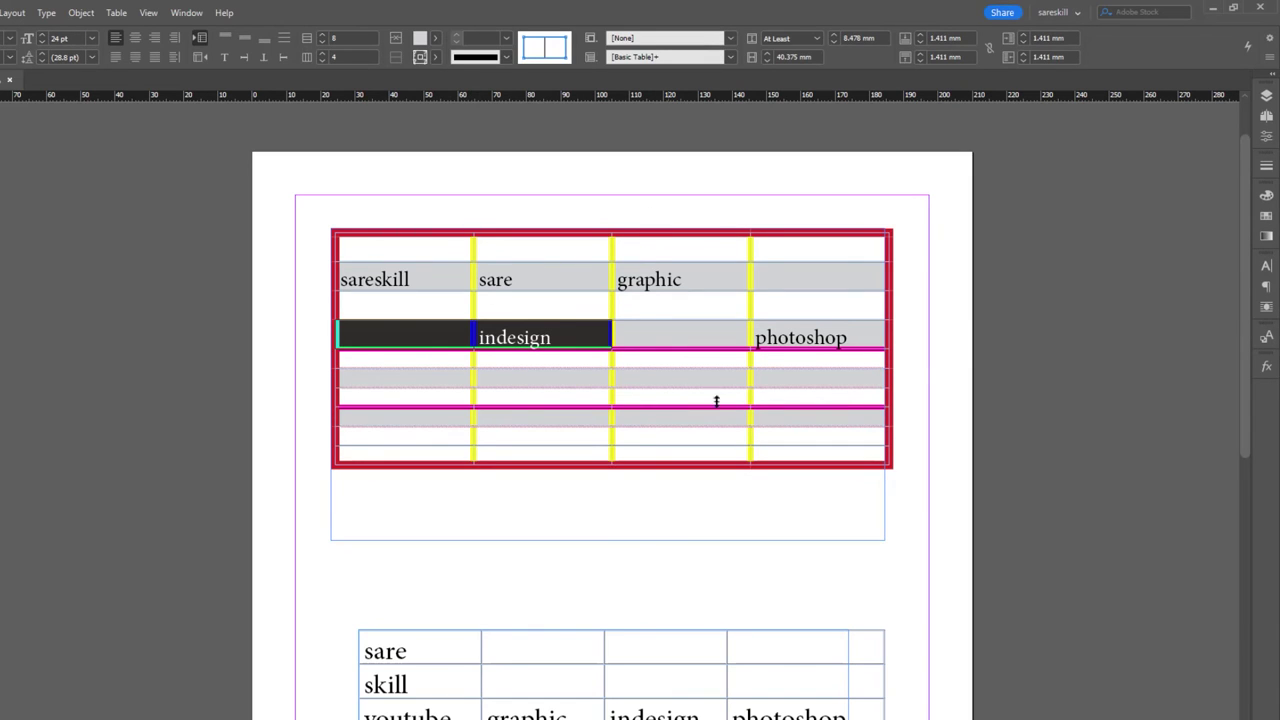
left_click_drag(878, 300, 400, 334)
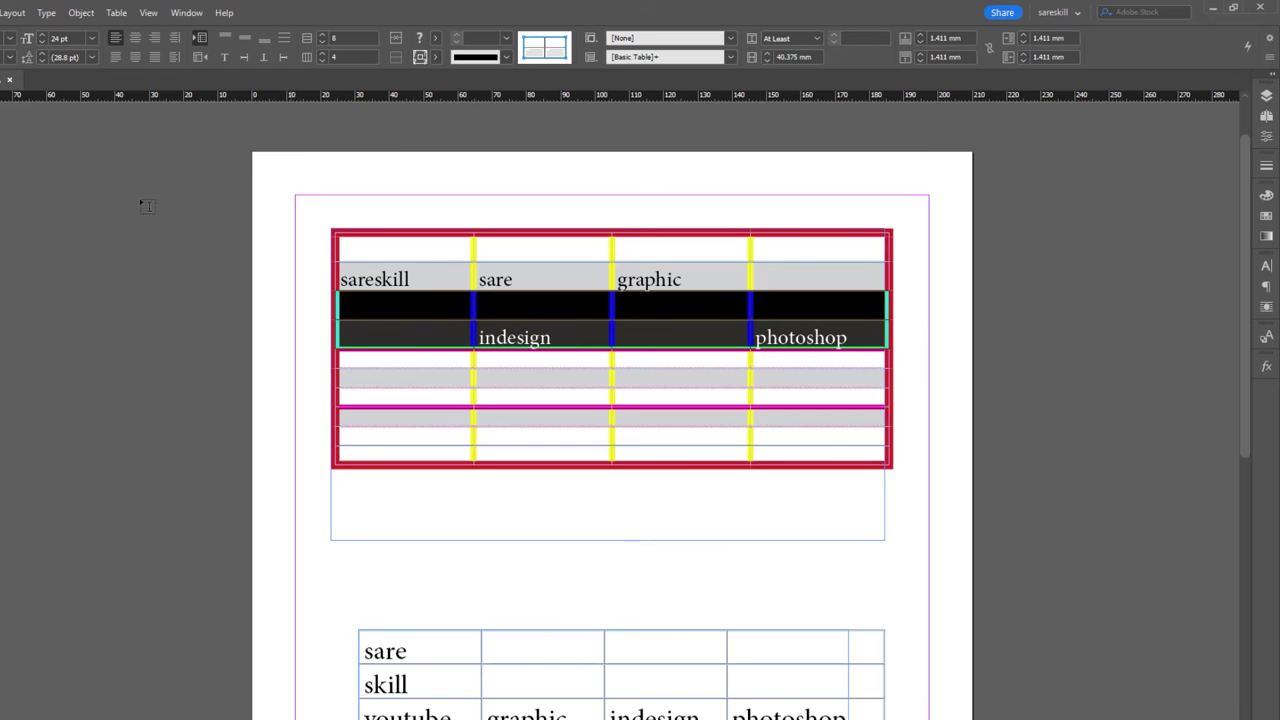
left_click(116, 12)
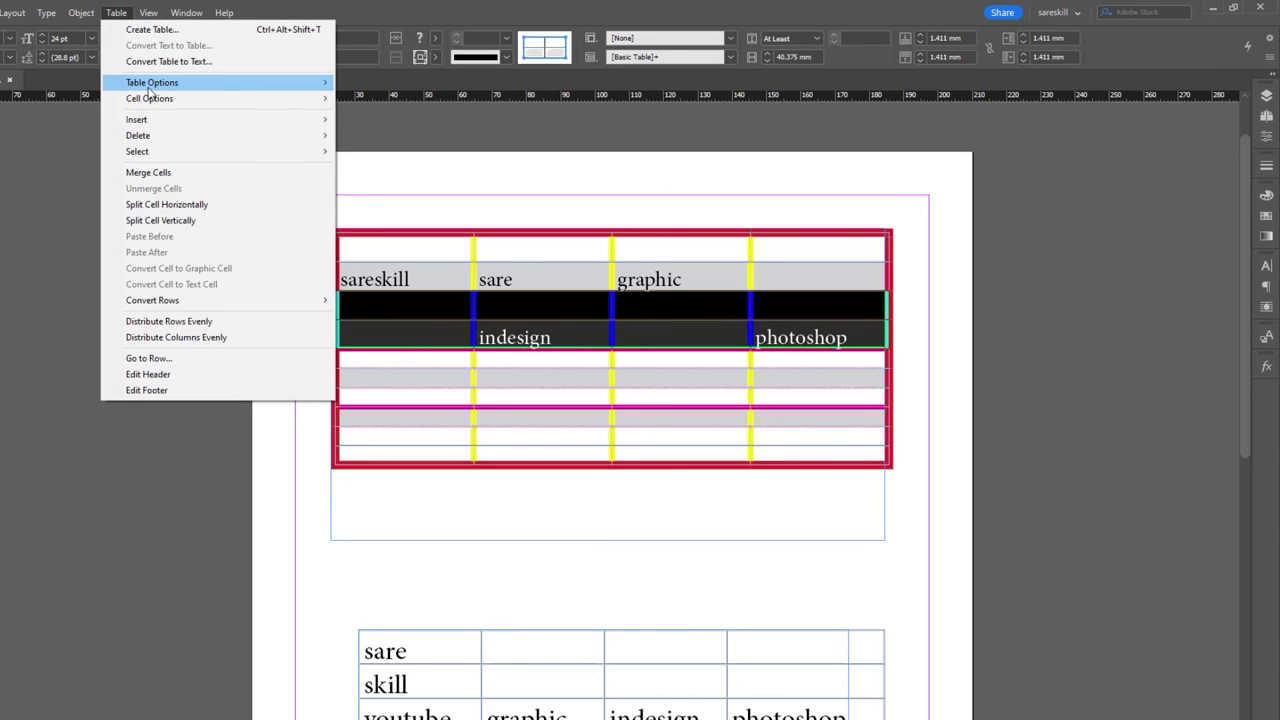
mouse_move(150, 86)
left_click(405, 115)
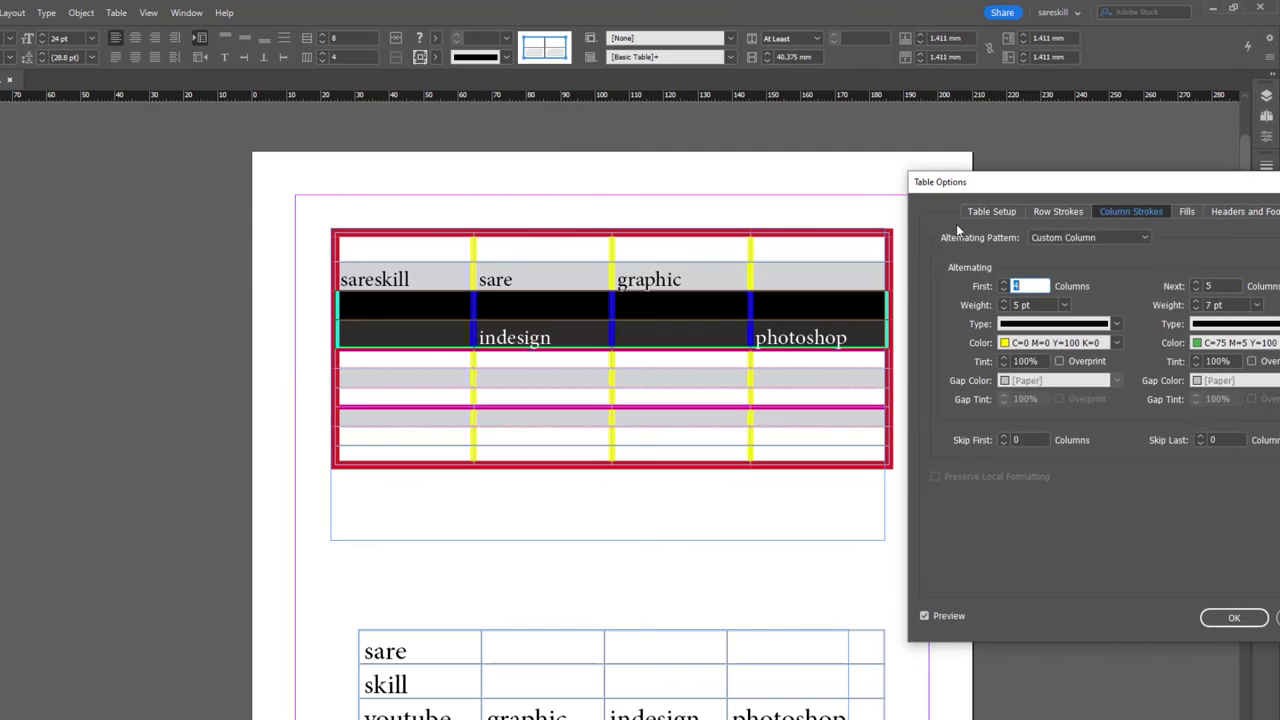
left_click(1187, 211)
left_click_drag(1197, 187, 1082, 92)
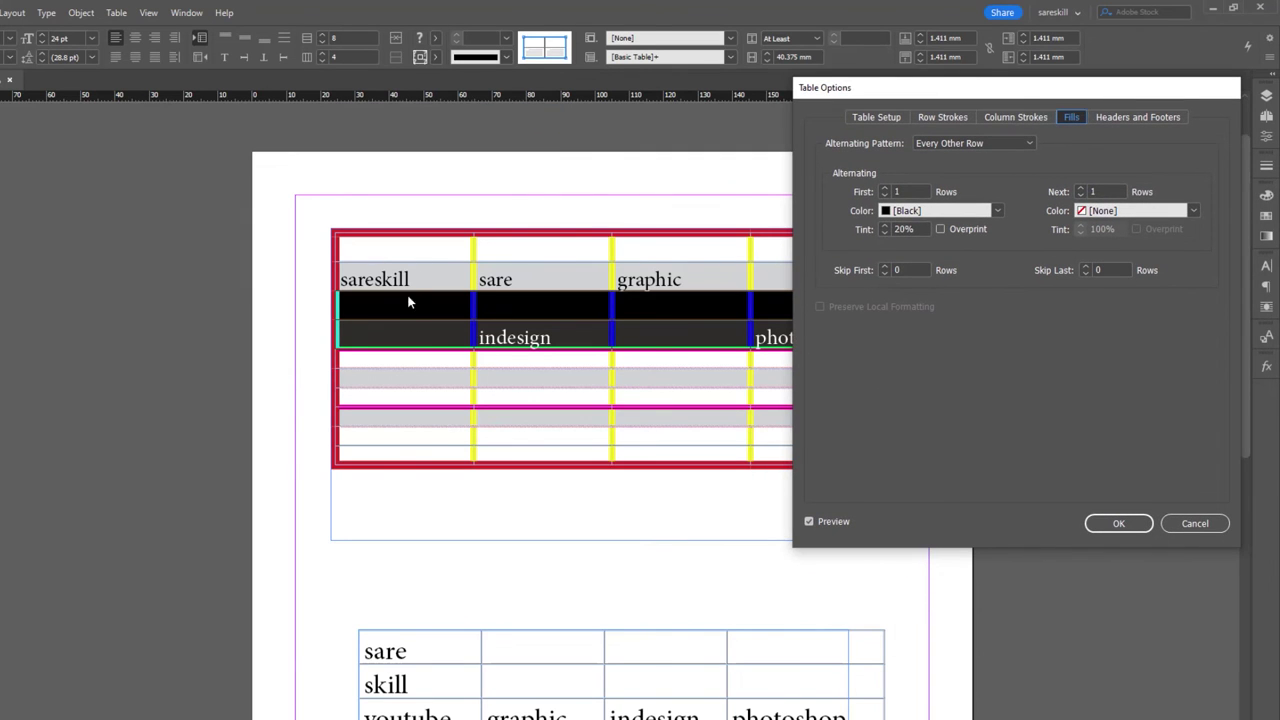
- Color the first alternating row fill C=0 M=0 Y=100 K=0 and apply it to 2 rows
left_click(888, 187)
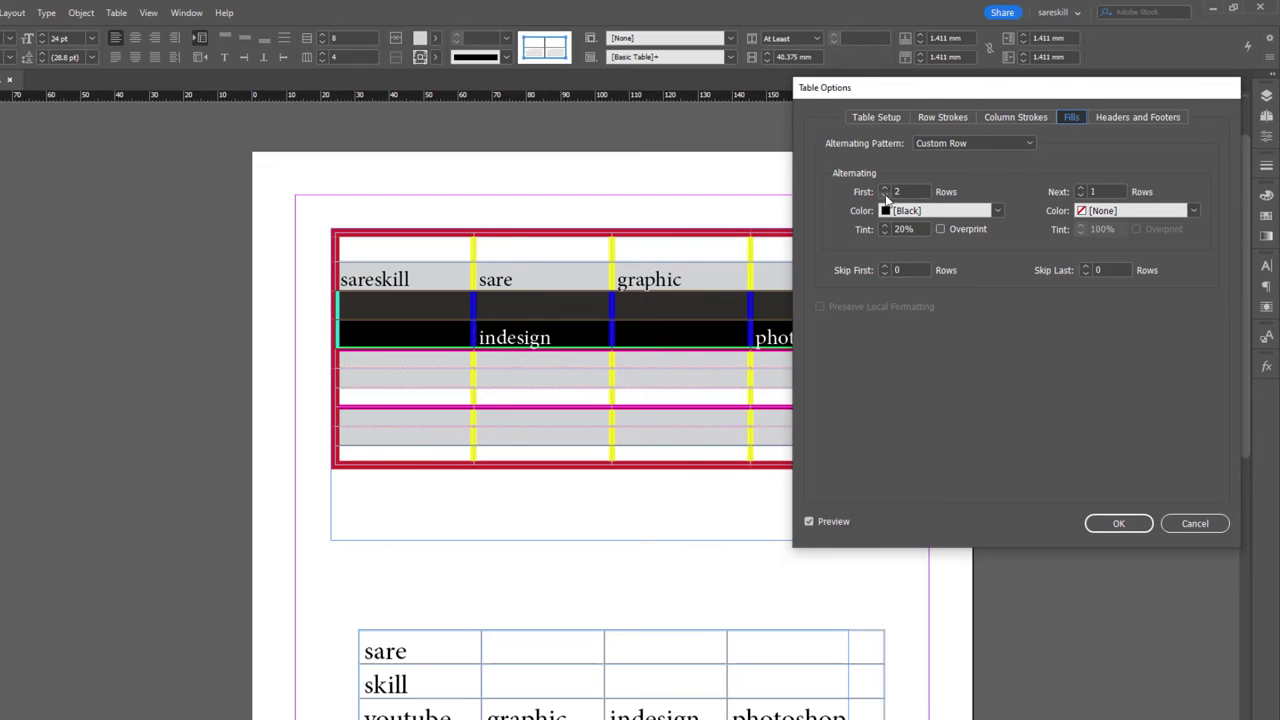
left_click(885, 196)
left_click(998, 211)
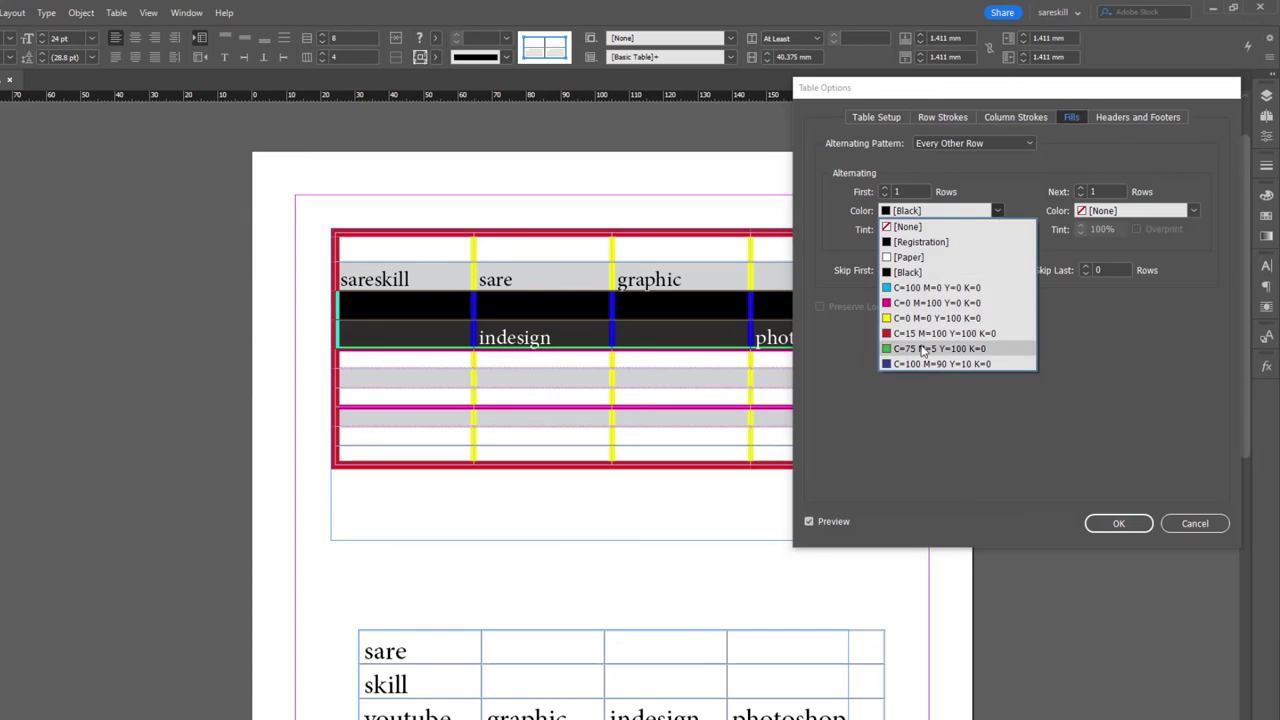
left_click(913, 320)
left_click(884, 189)
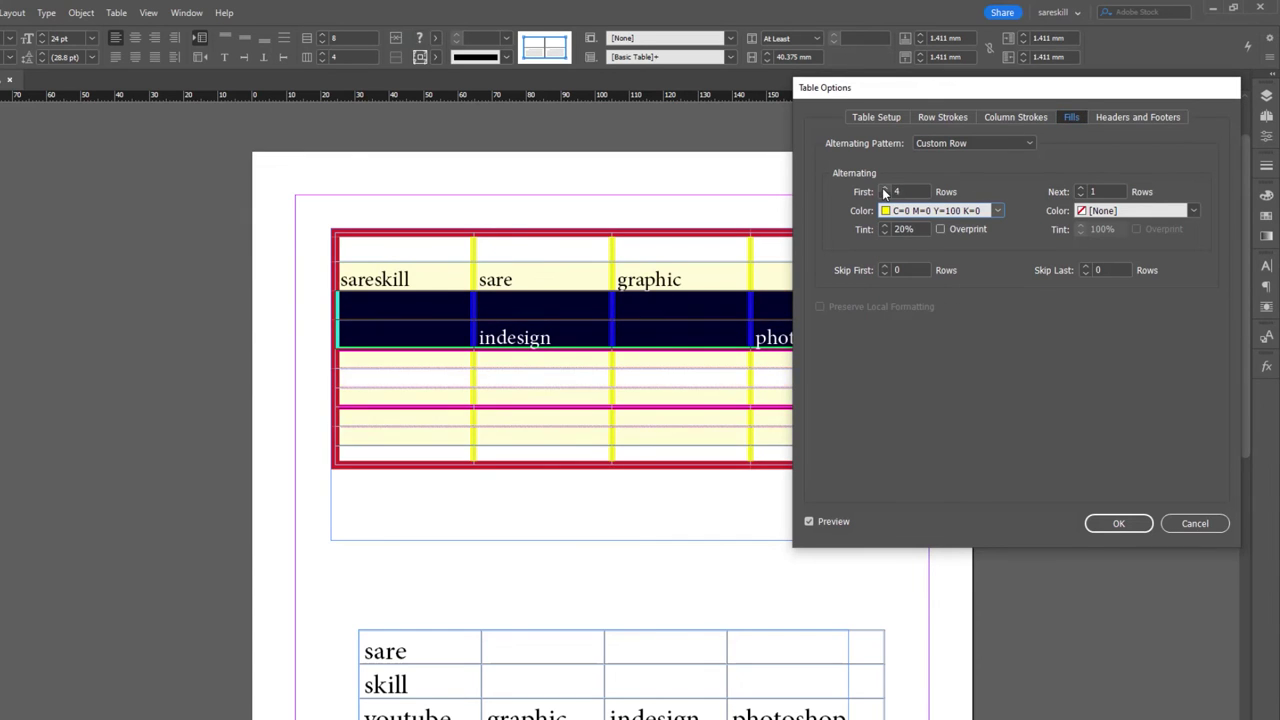
left_click(1080, 188)
left_click(1080, 188)
left_click(1080, 195)
left_click(1080, 195)
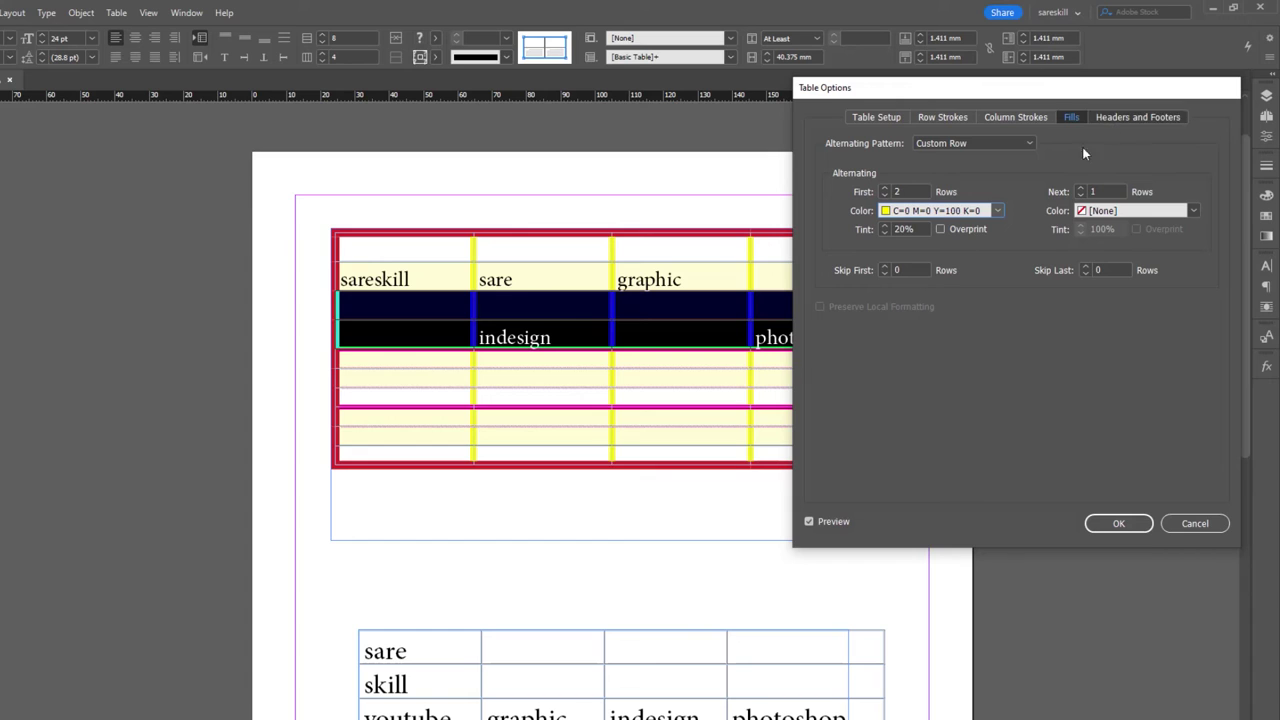
- Review the table's Headers and Footers settings and apply the table options
left_click(1135, 117)
left_click_drag(880, 88, 367, 302)
left_click_drag(645, 370, 291, 165)
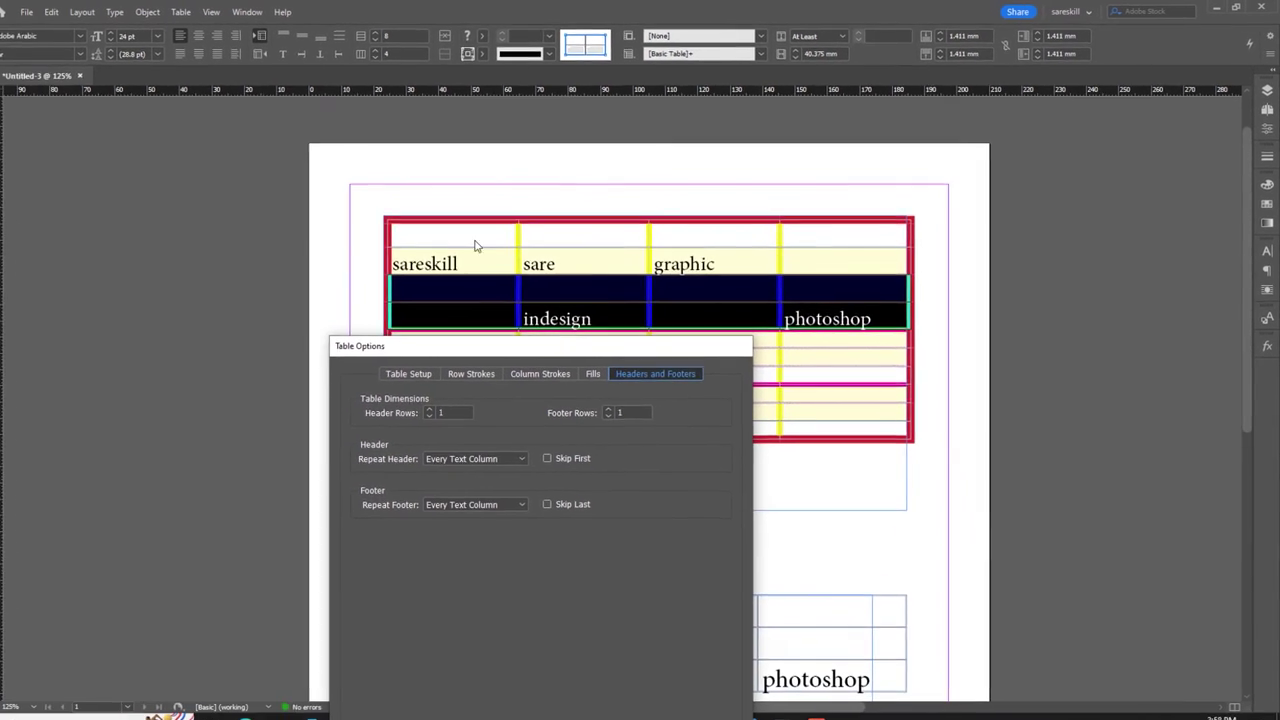
left_click_drag(373, 152, 318, 138)
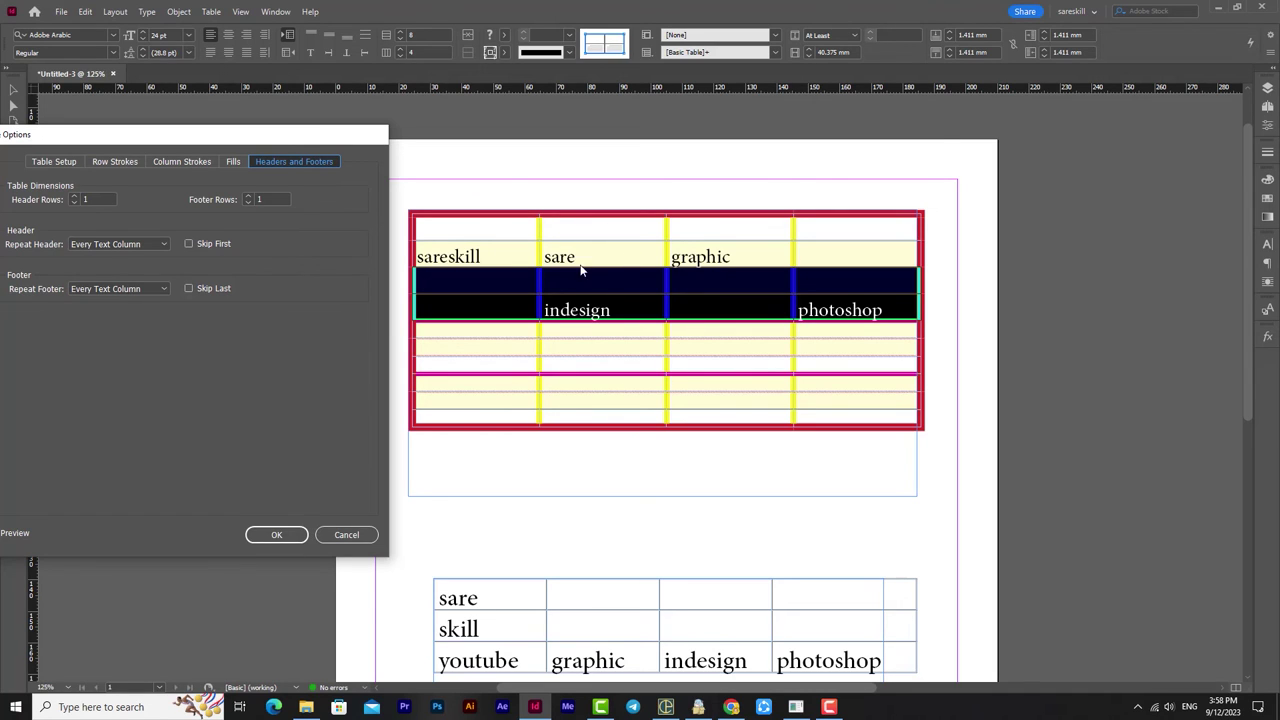
left_click(277, 535)
left_click(686, 400)
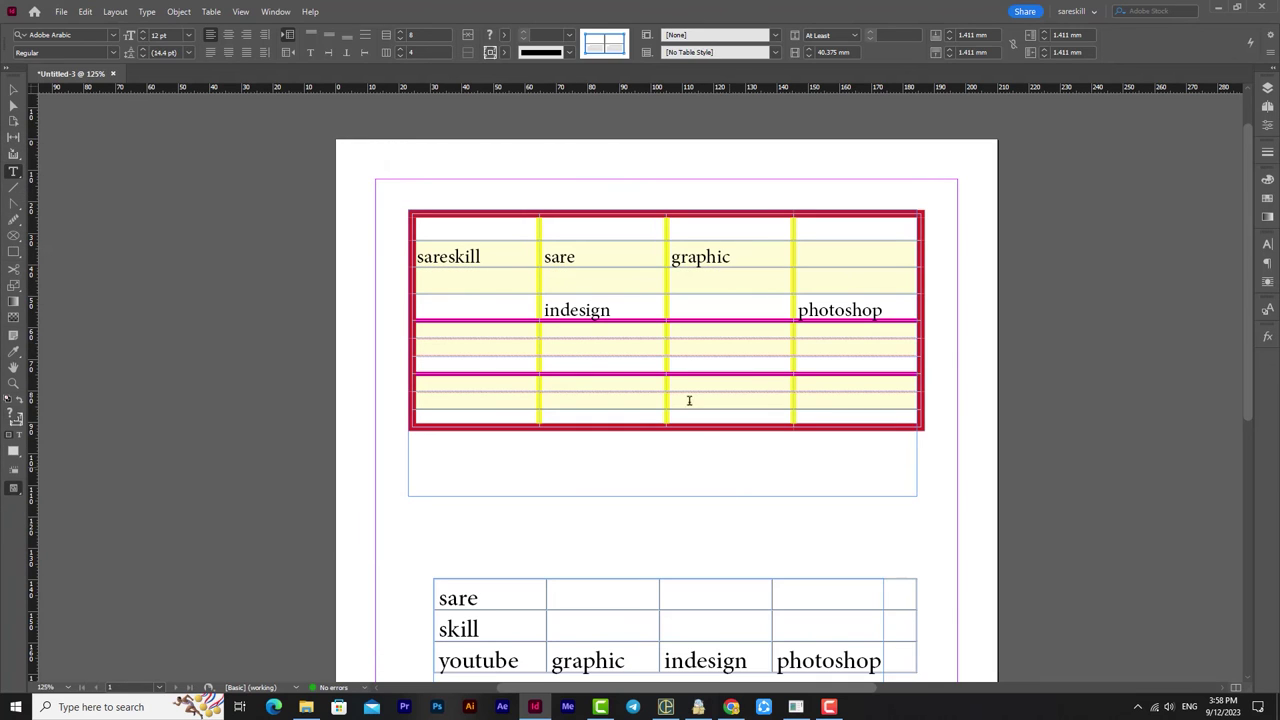
- Select the body cells below the "indesign" row in the last three columns and open the Headers and Footers options
left_click_drag(449, 263, 804, 256)
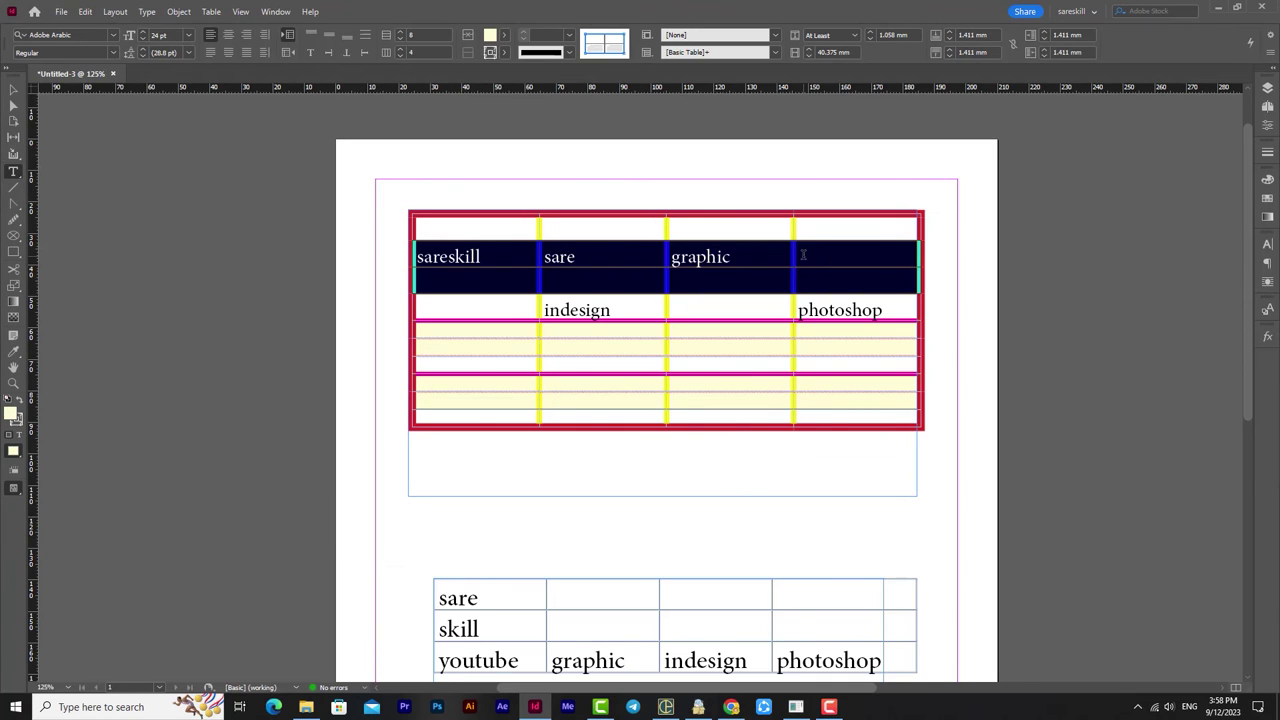
left_click_drag(862, 310, 581, 312)
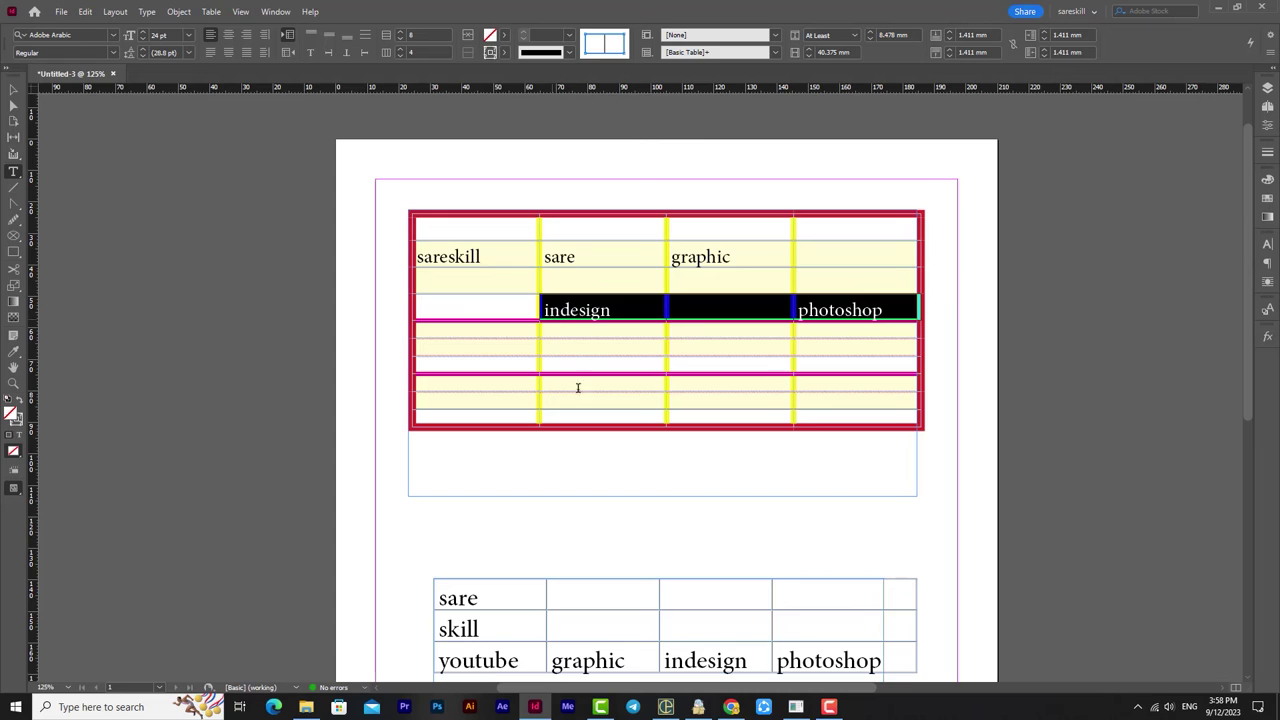
left_click_drag(858, 386, 660, 351)
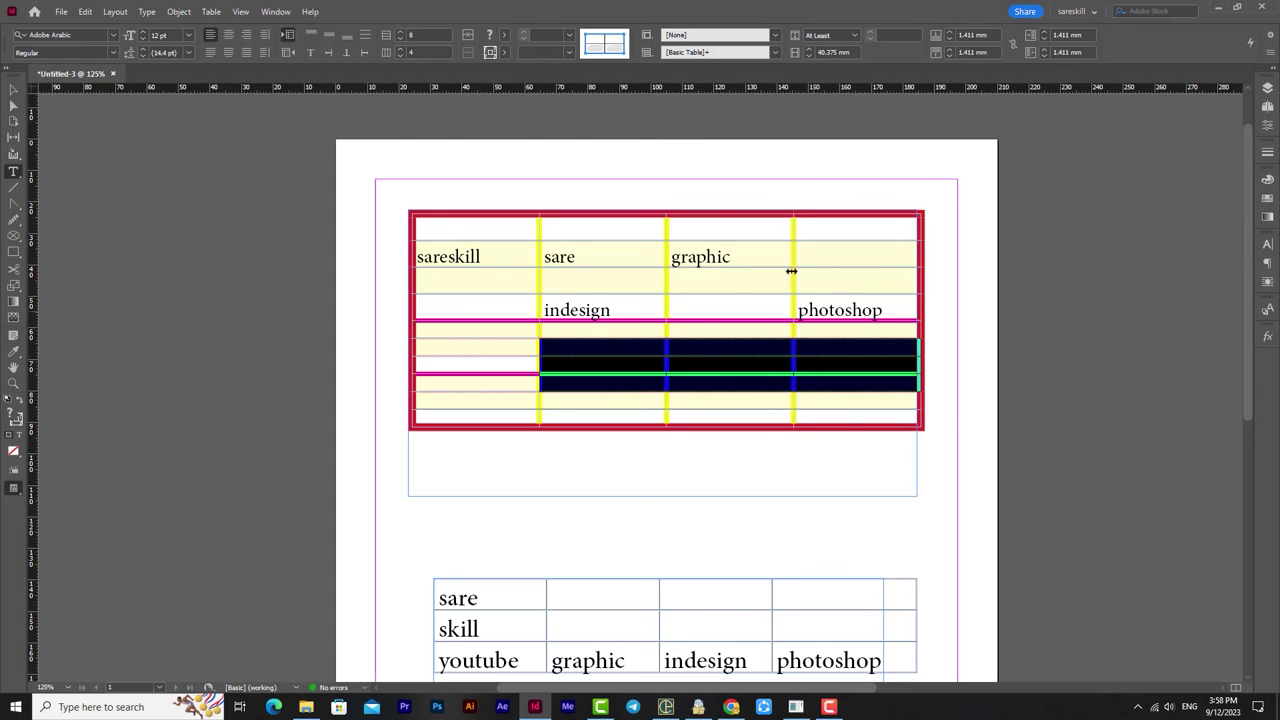
left_click_drag(860, 396, 600, 330)
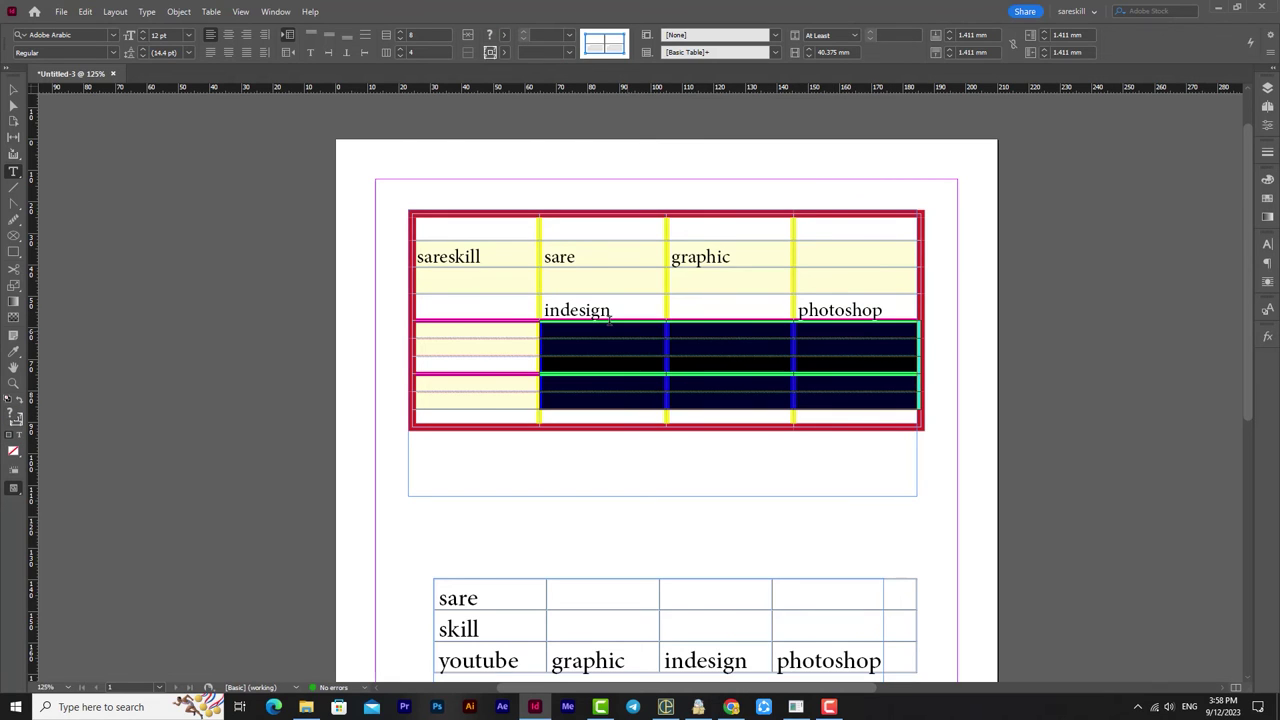
left_click(211, 11)
mouse_move(272, 75)
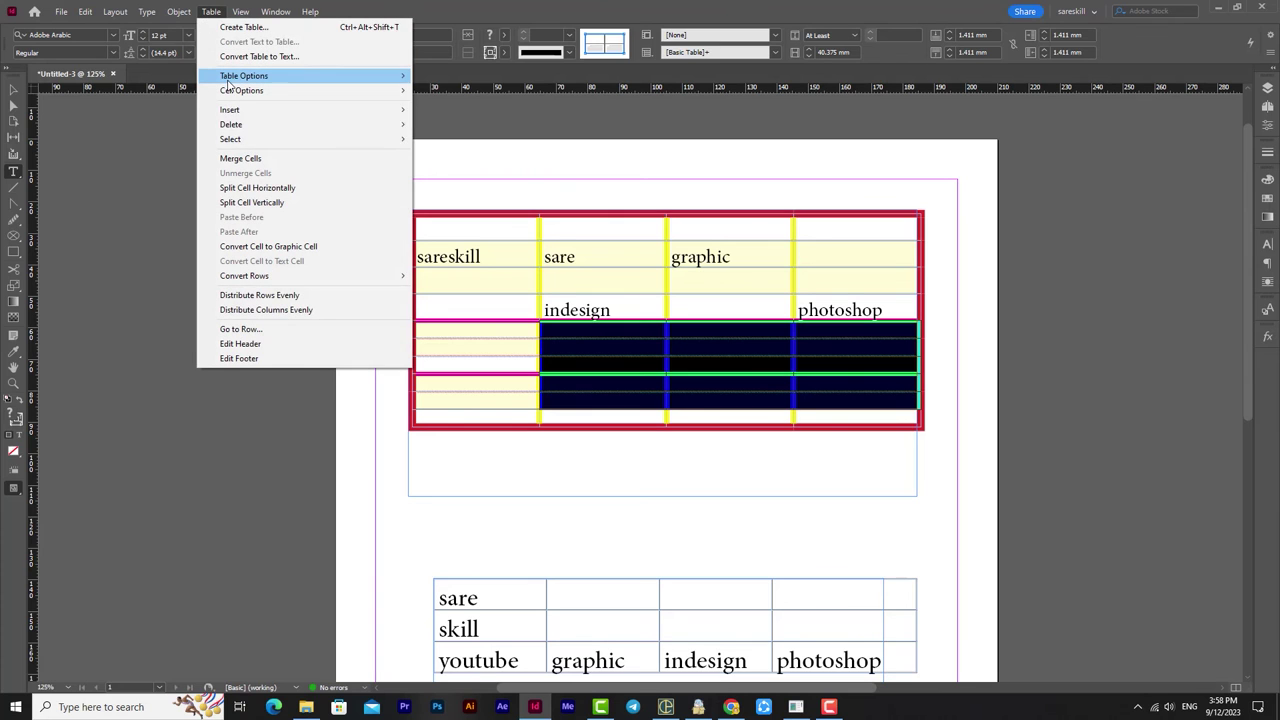
left_click(470, 134)
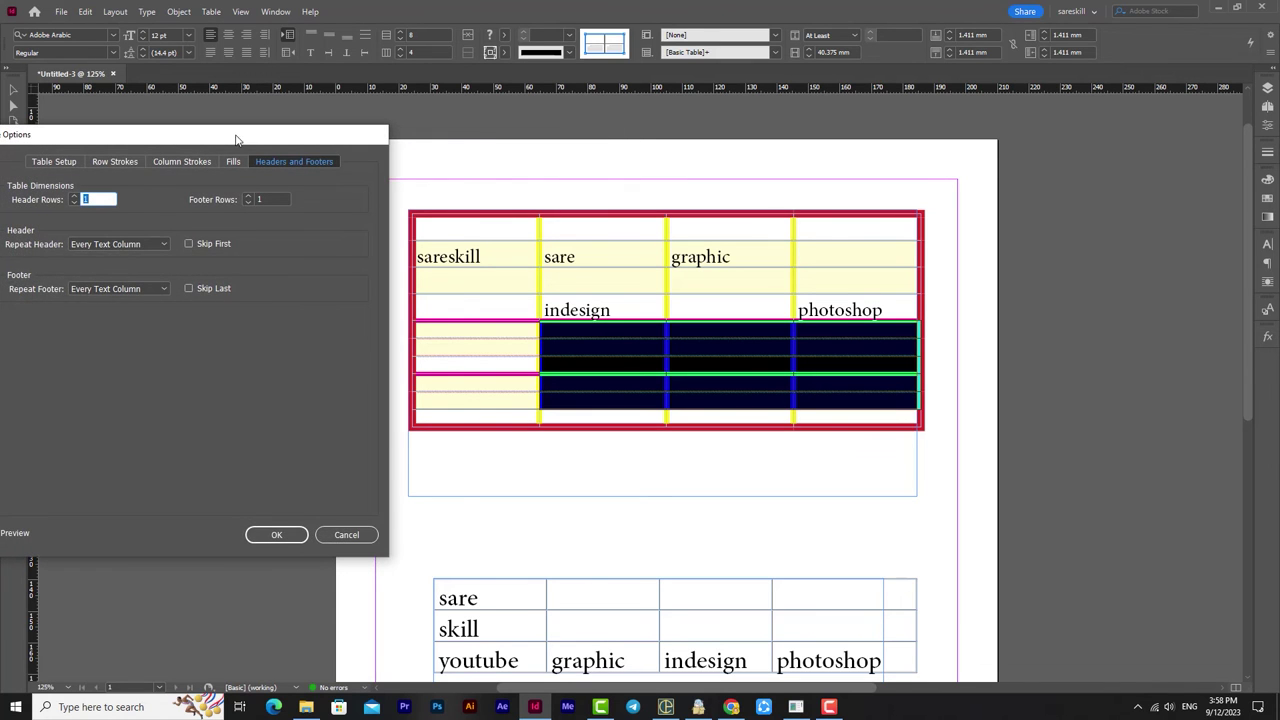
left_click_drag(237, 140, 301, 108)
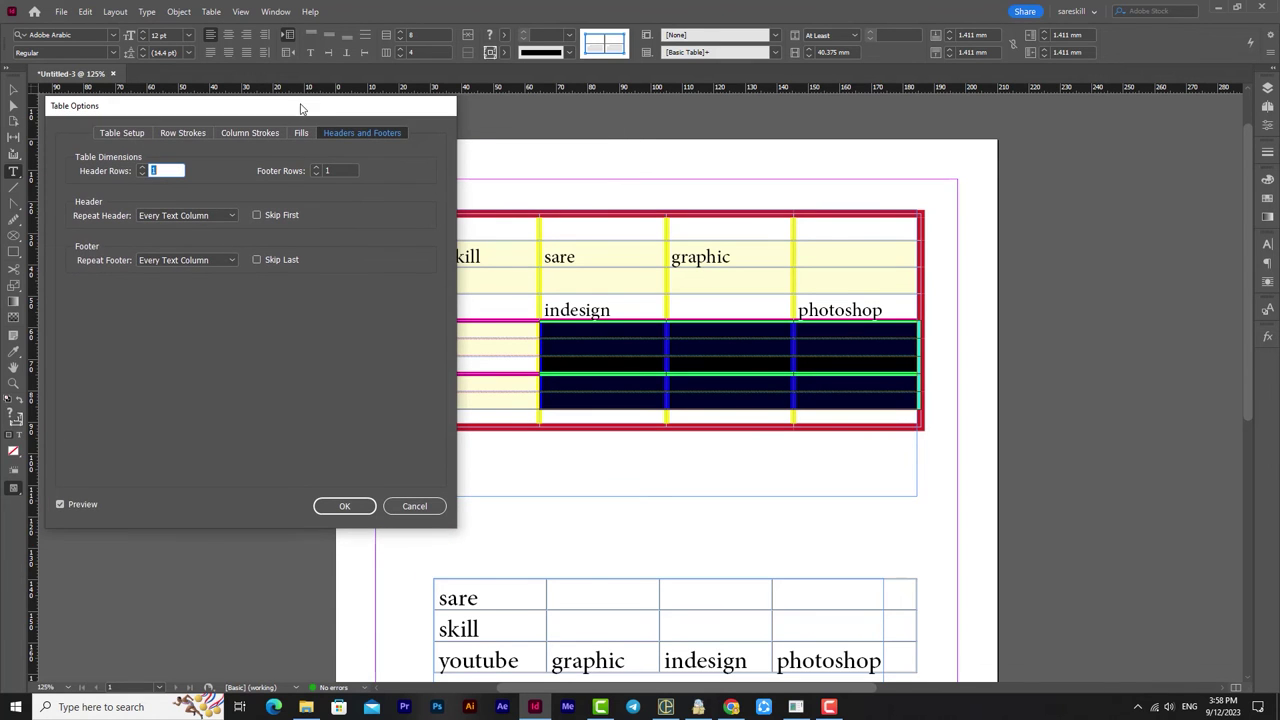
- Try 2 header rows and 2 footer rows in turn, restoring each count to 1
left_click(143, 168)
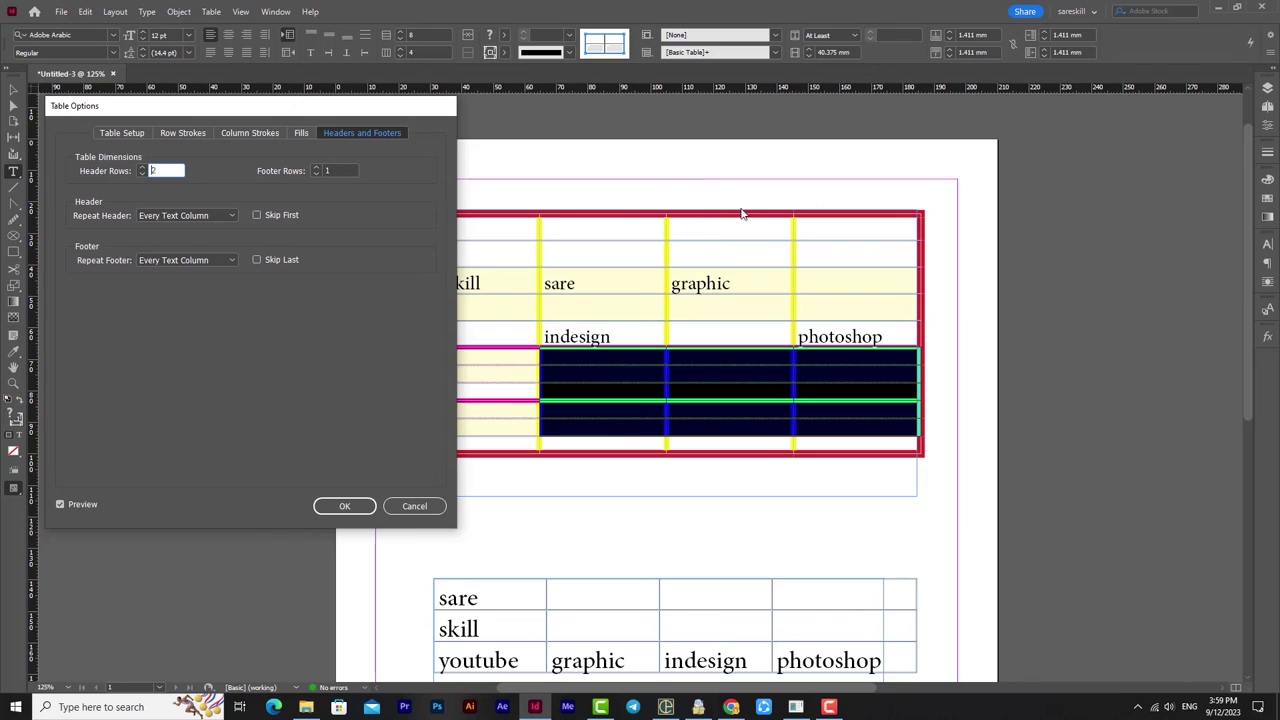
left_click(142, 174)
left_click(316, 168)
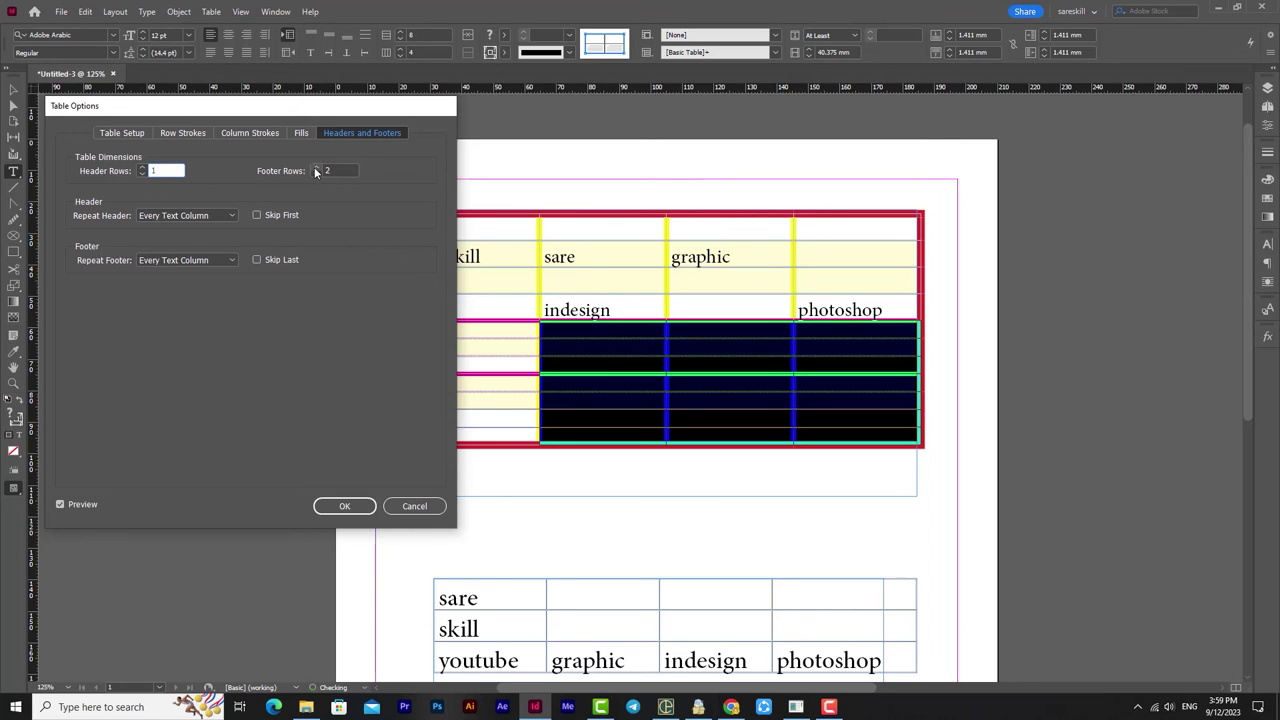
left_click(316, 174)
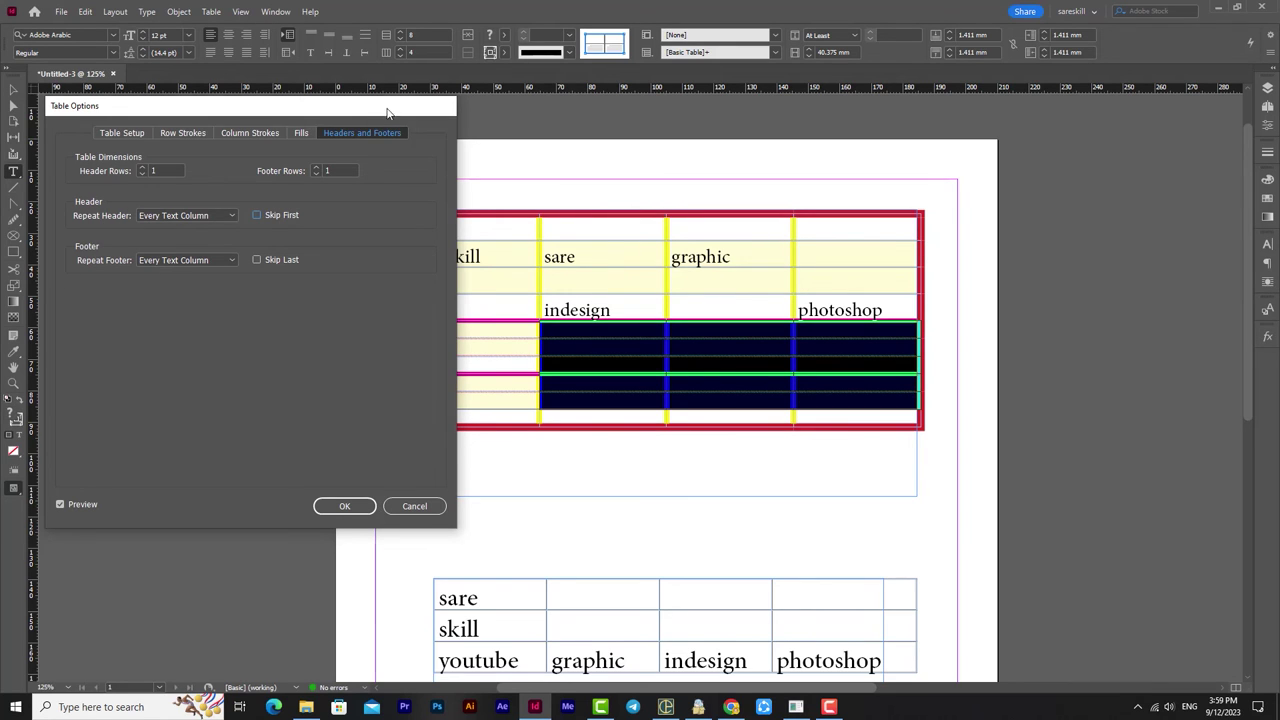
- Try the Skip First option for the repeating header and turn it off again
left_click_drag(388, 112, 325, 120)
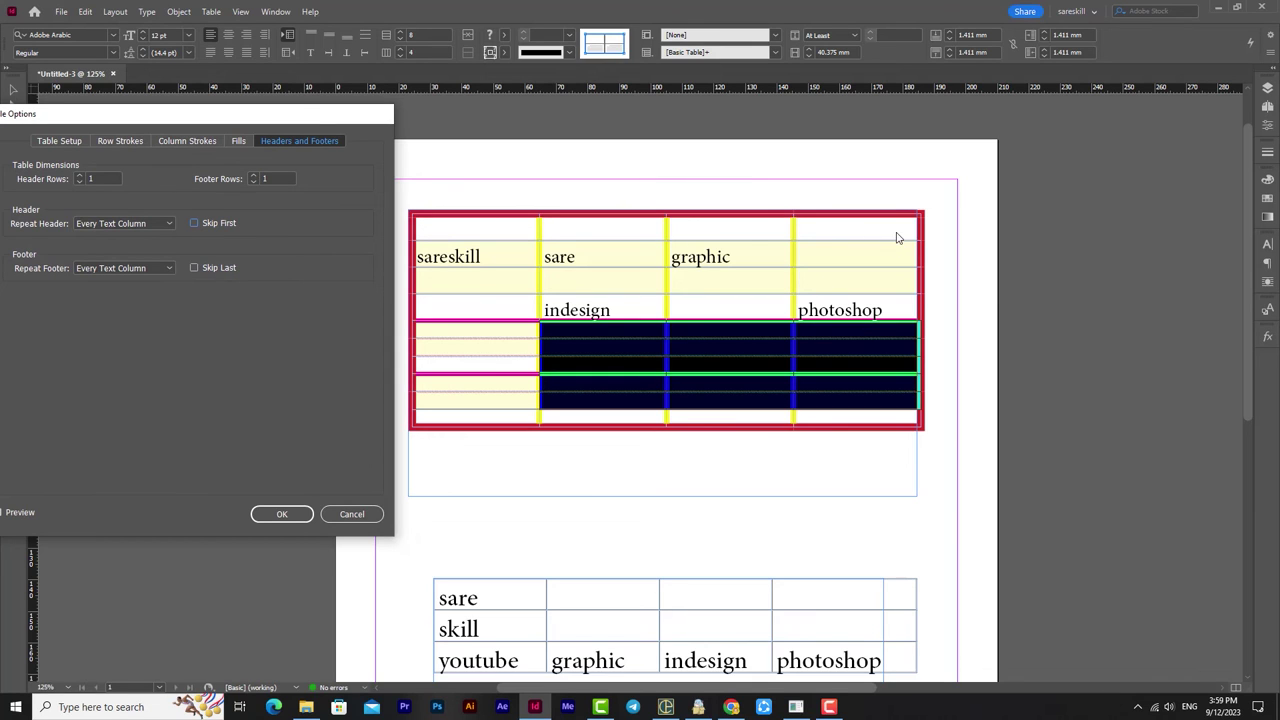
left_click(195, 223)
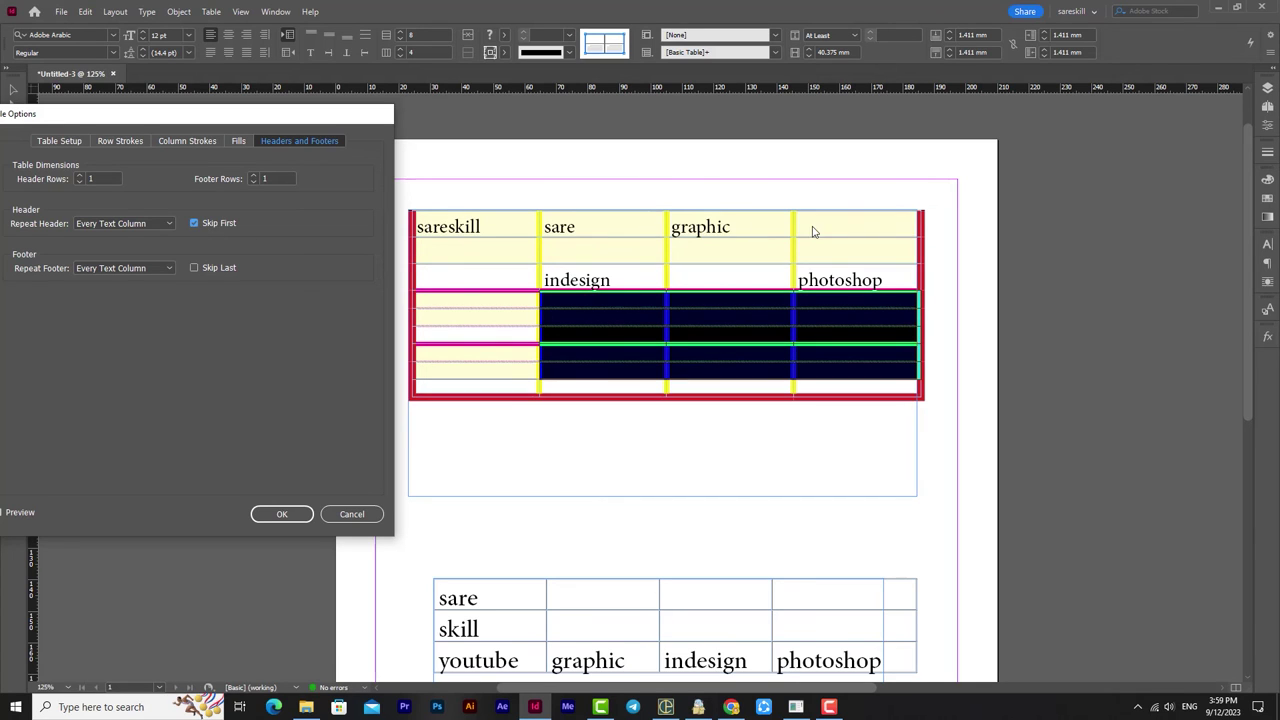
left_click(197, 223)
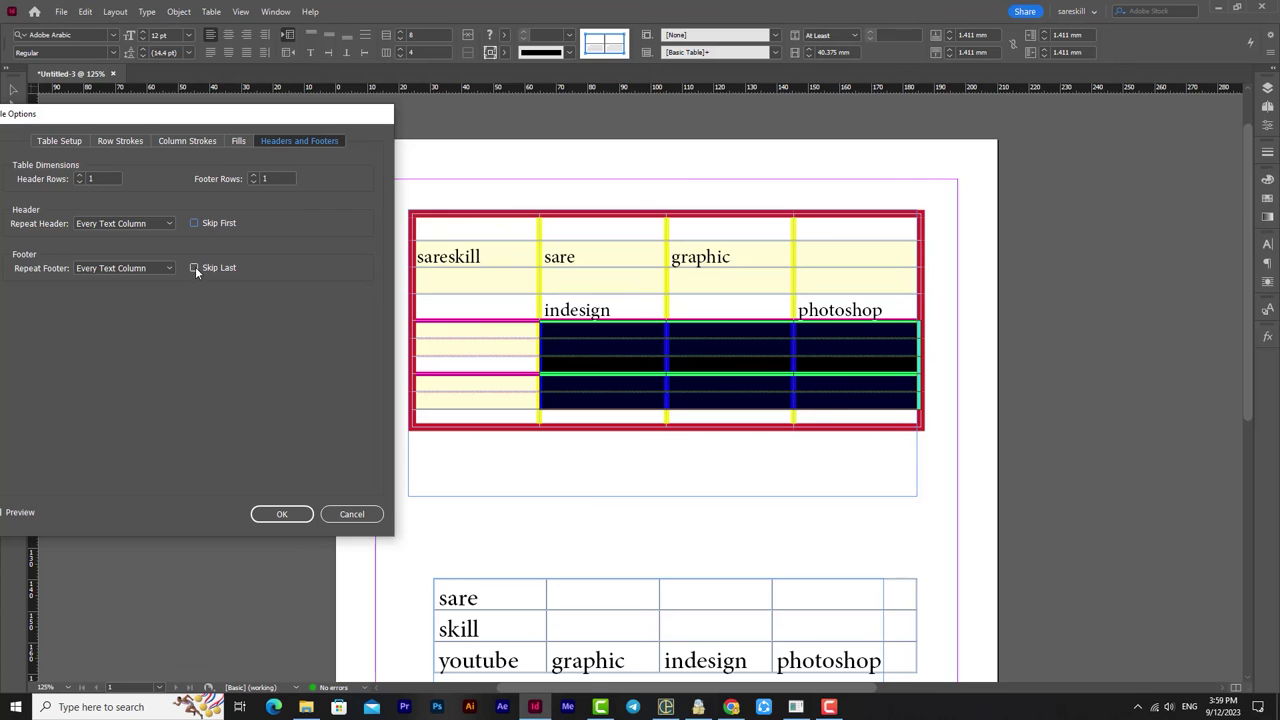
- Enable Skip Last for the repeating footer and apply the table options
left_click(195, 267)
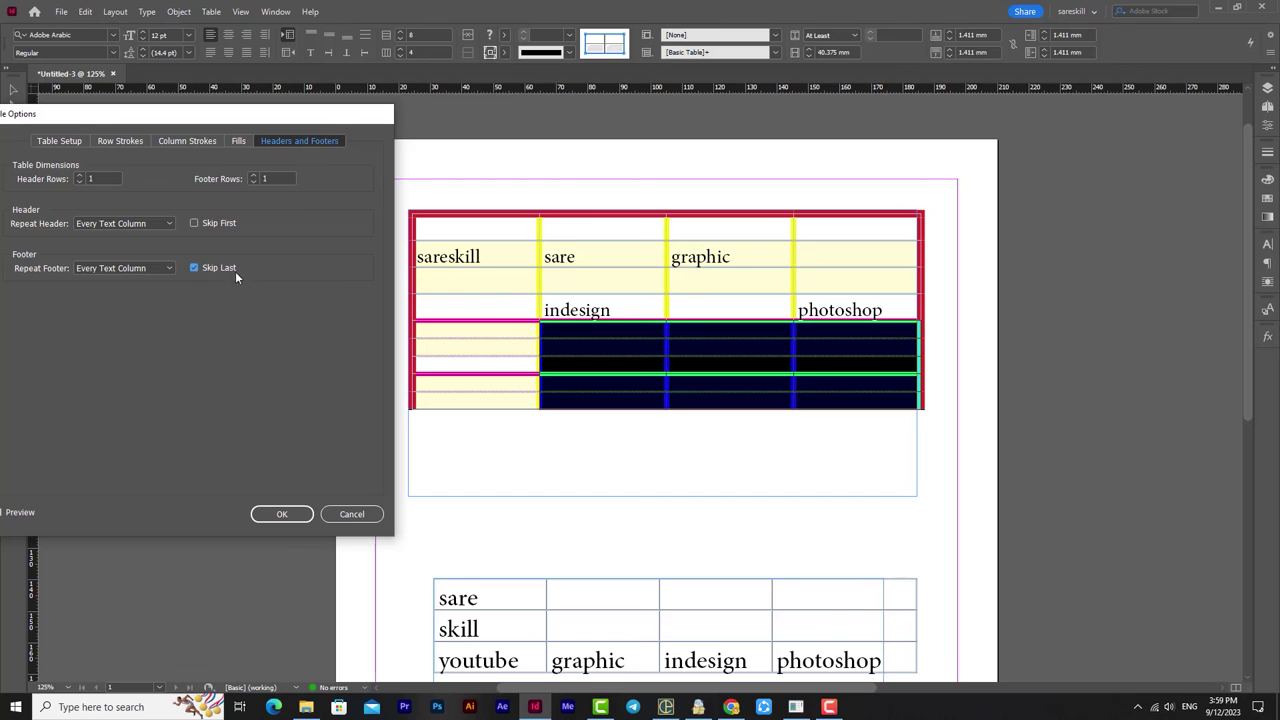
left_click(282, 514)
left_click(425, 422)
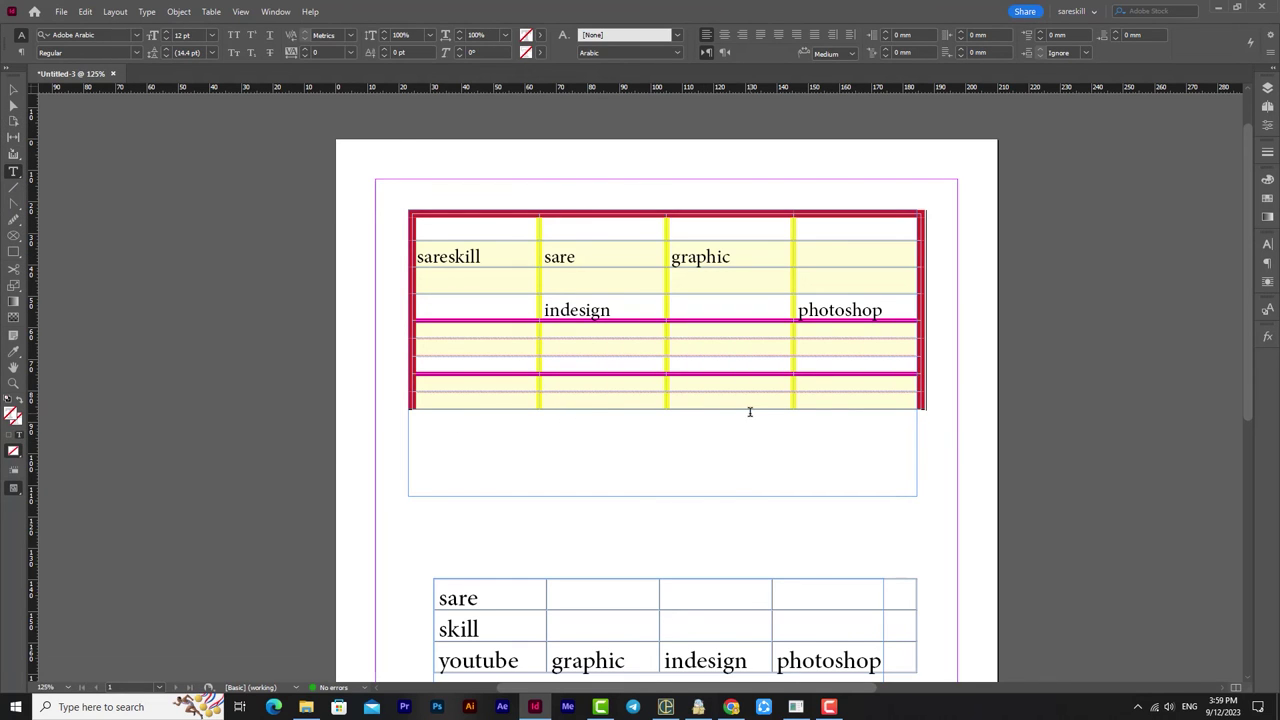
left_click_drag(894, 391, 513, 305)
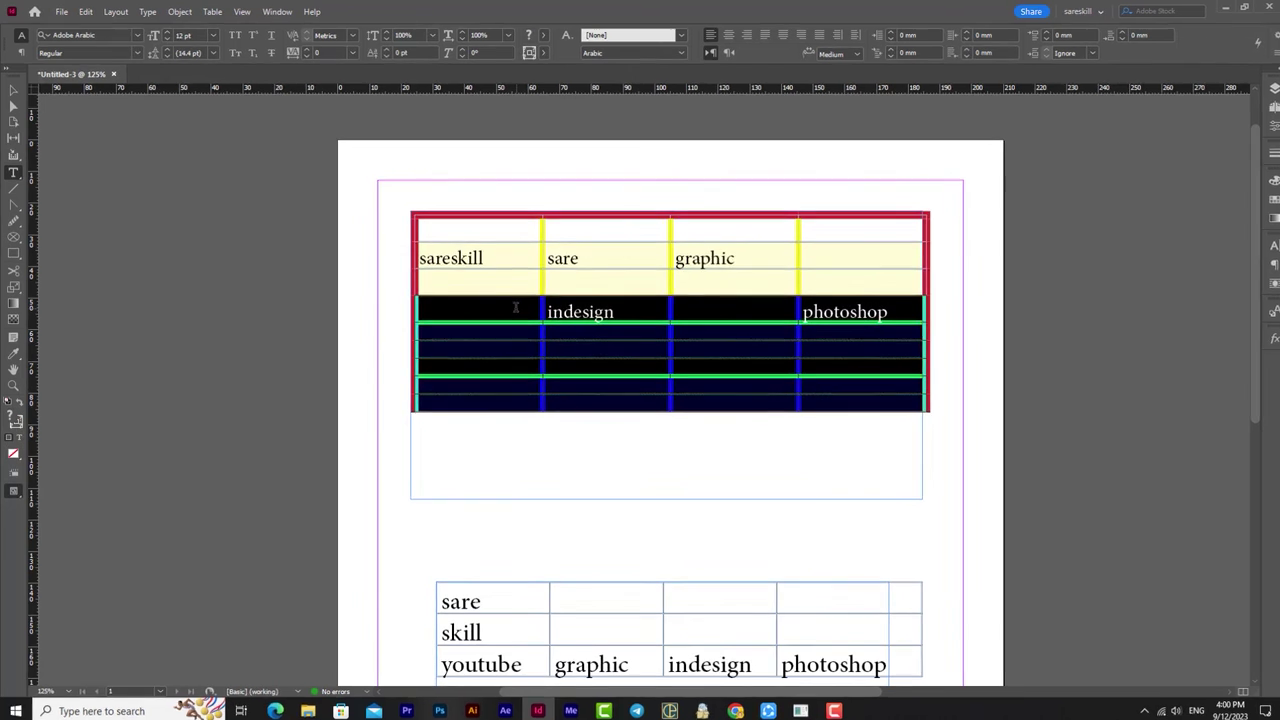
left_click(212, 11)
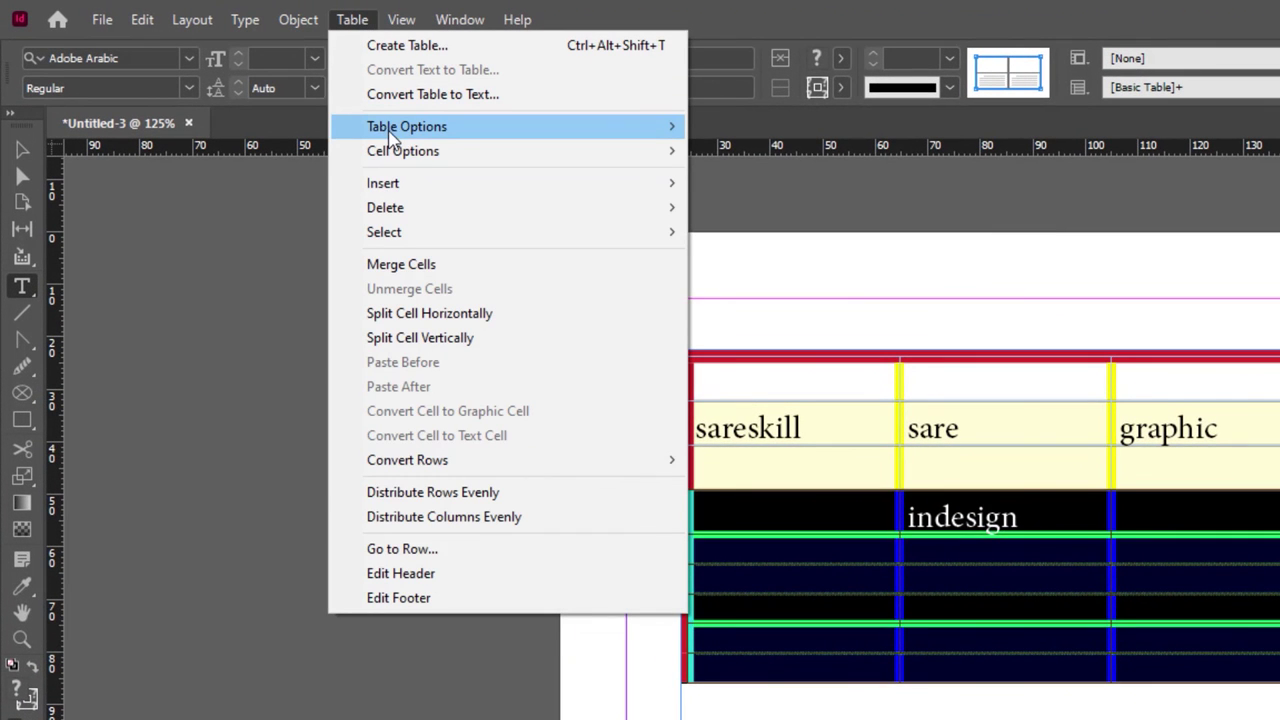
mouse_move(410, 163)
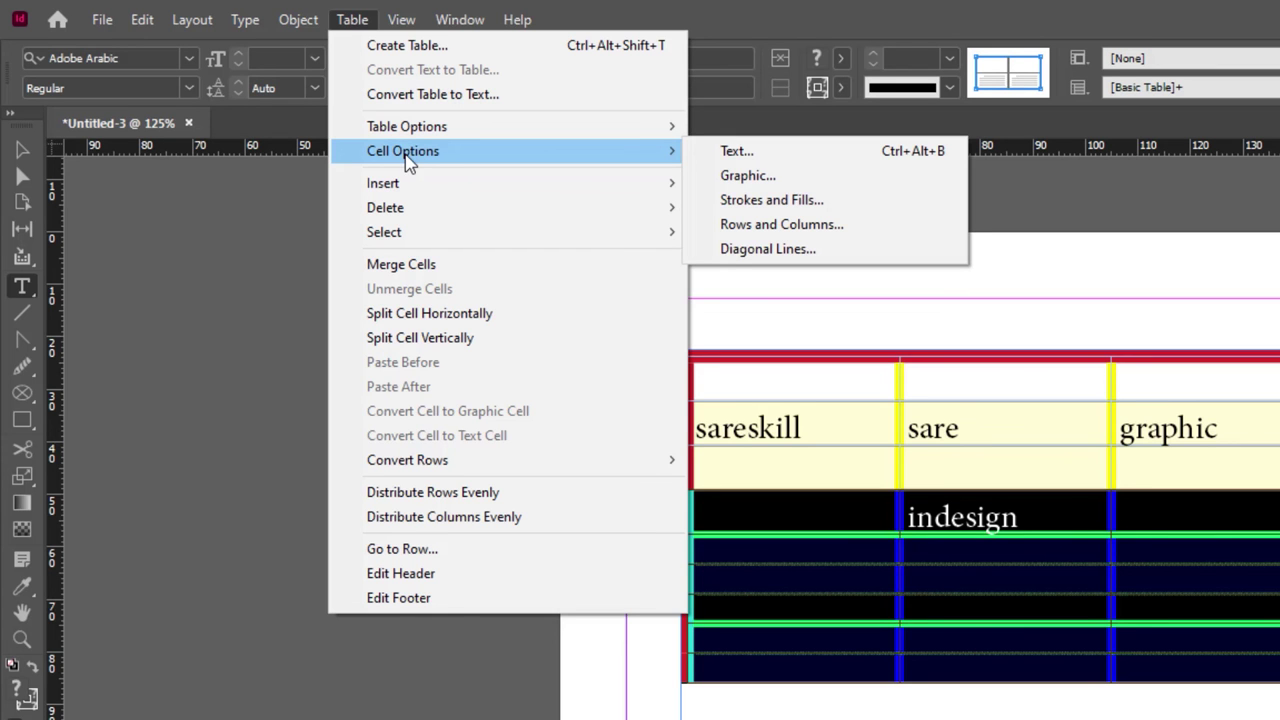
left_click(737, 151)
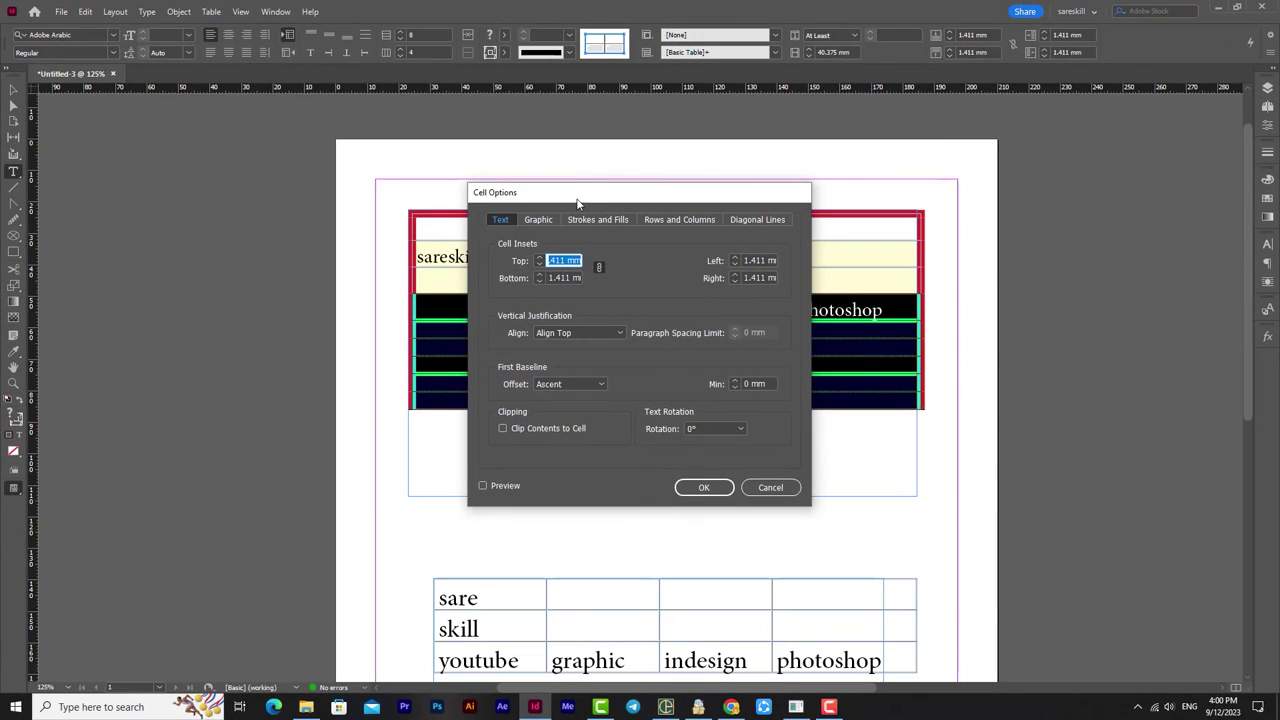
left_click_drag(577, 200, 977, 140)
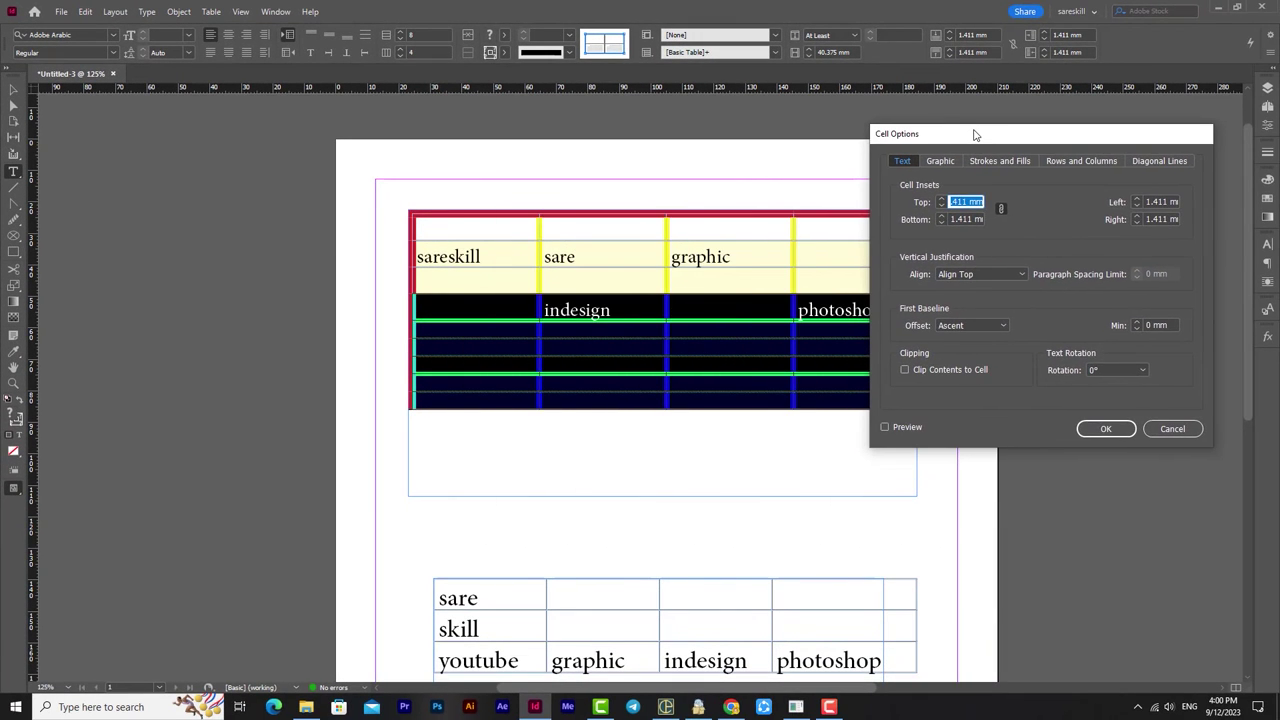
left_click(940, 200)
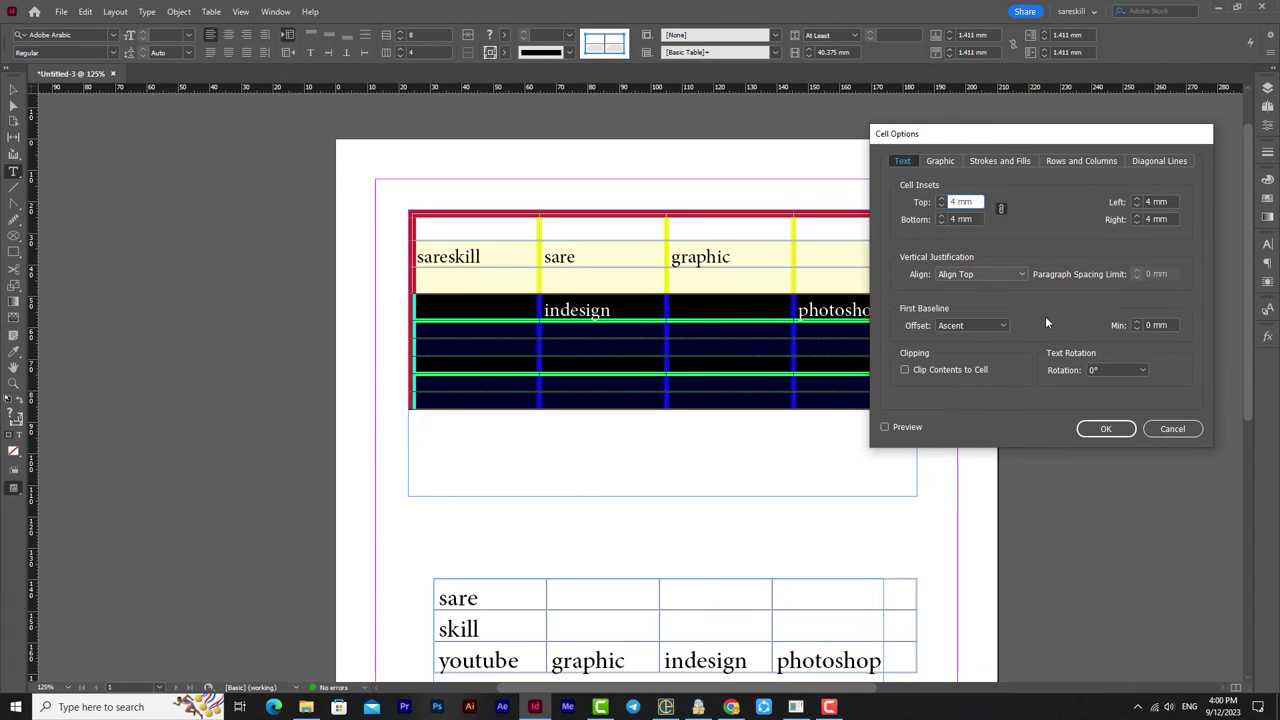
left_click(1172, 428)
- Select the word "sare" in the upper table's second column and open its text cell options with Preview enabled
left_click(549, 259)
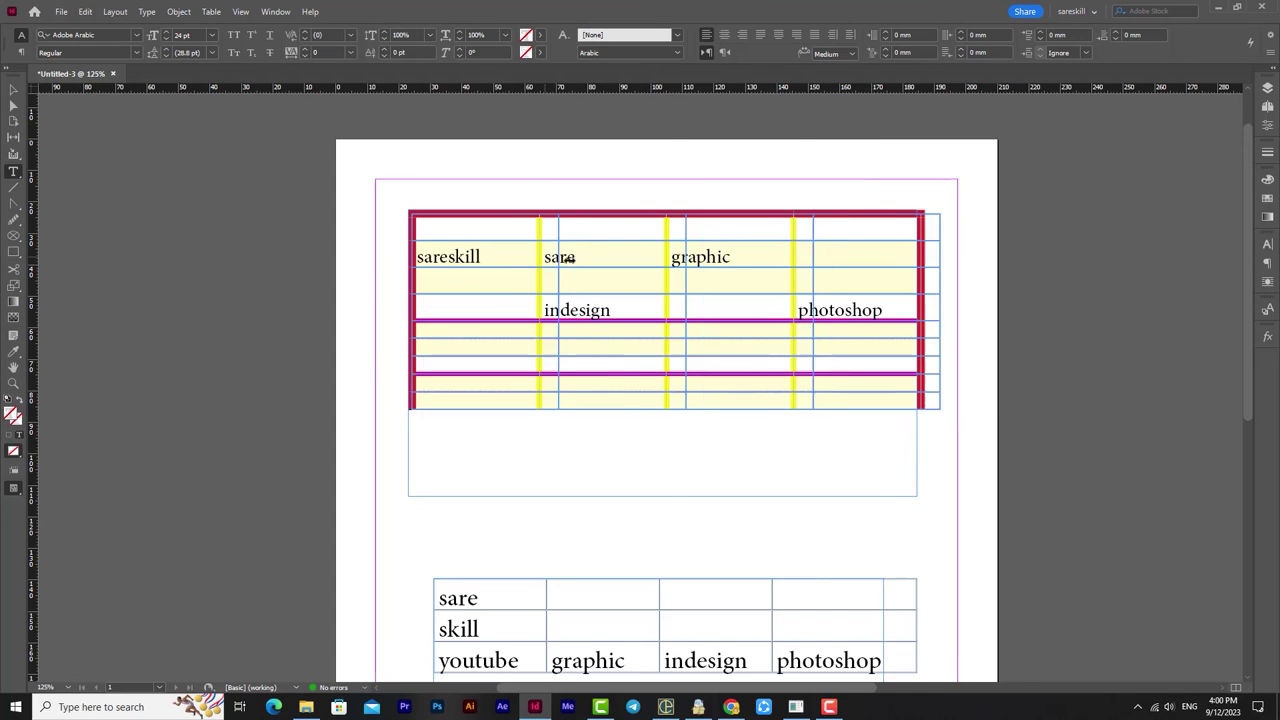
left_click_drag(581, 258, 548, 258)
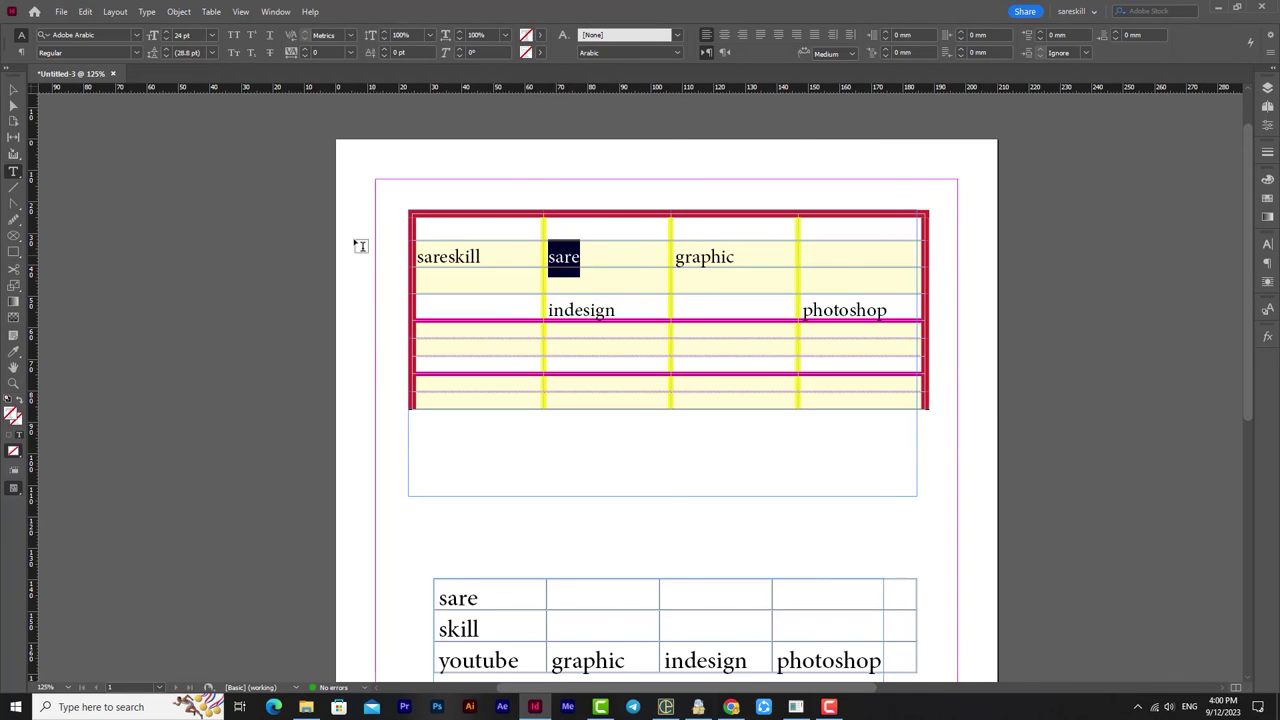
left_click(211, 11)
mouse_move(234, 95)
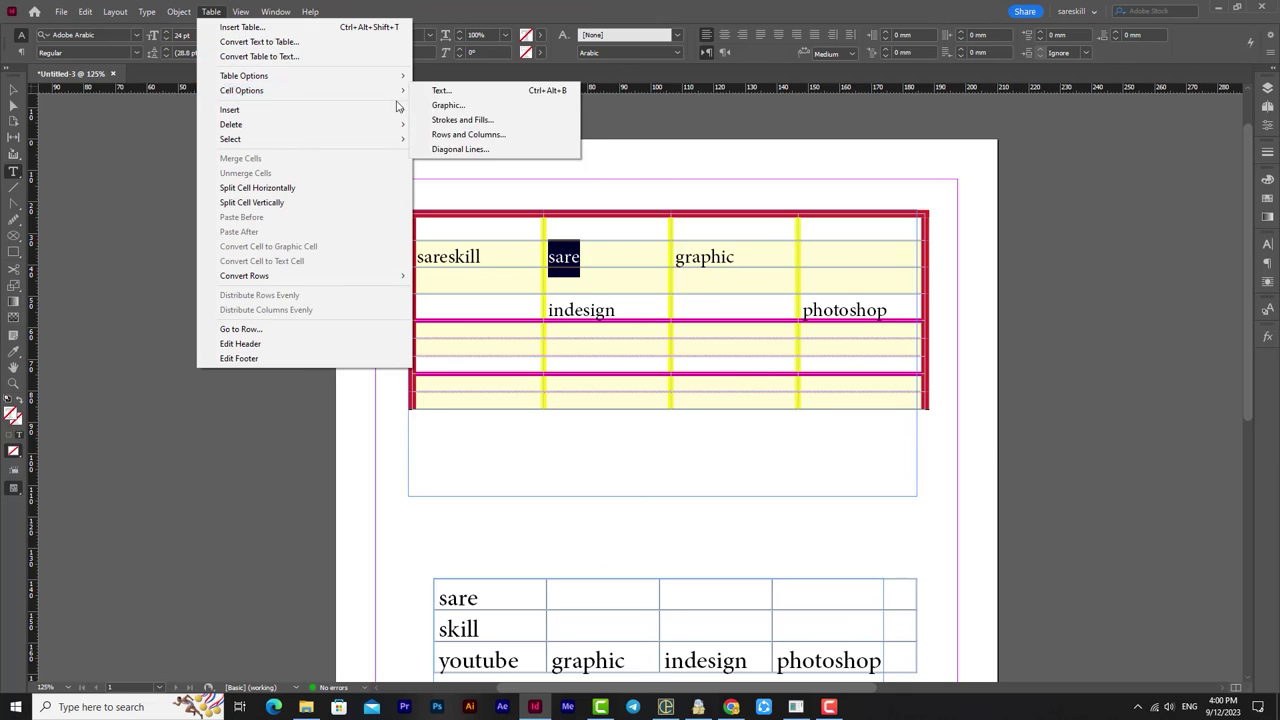
left_click(470, 91)
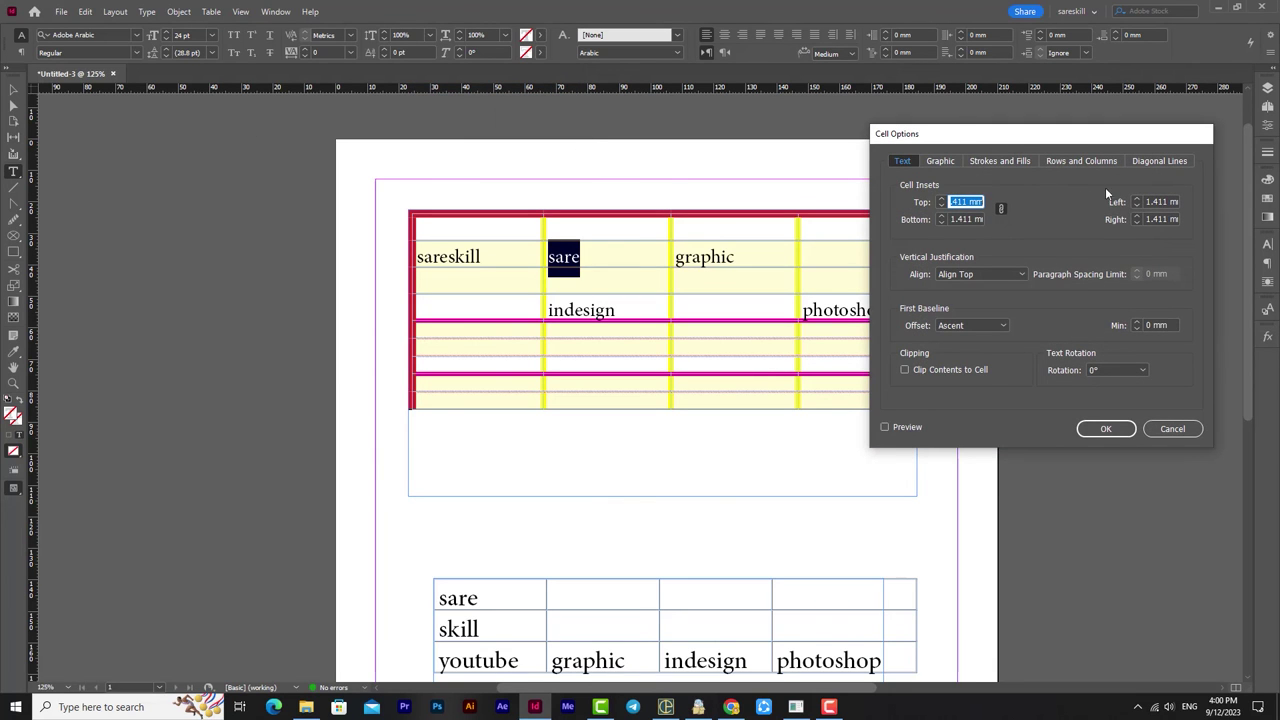
left_click(1171, 428)
left_click(211, 11)
mouse_move(241, 89)
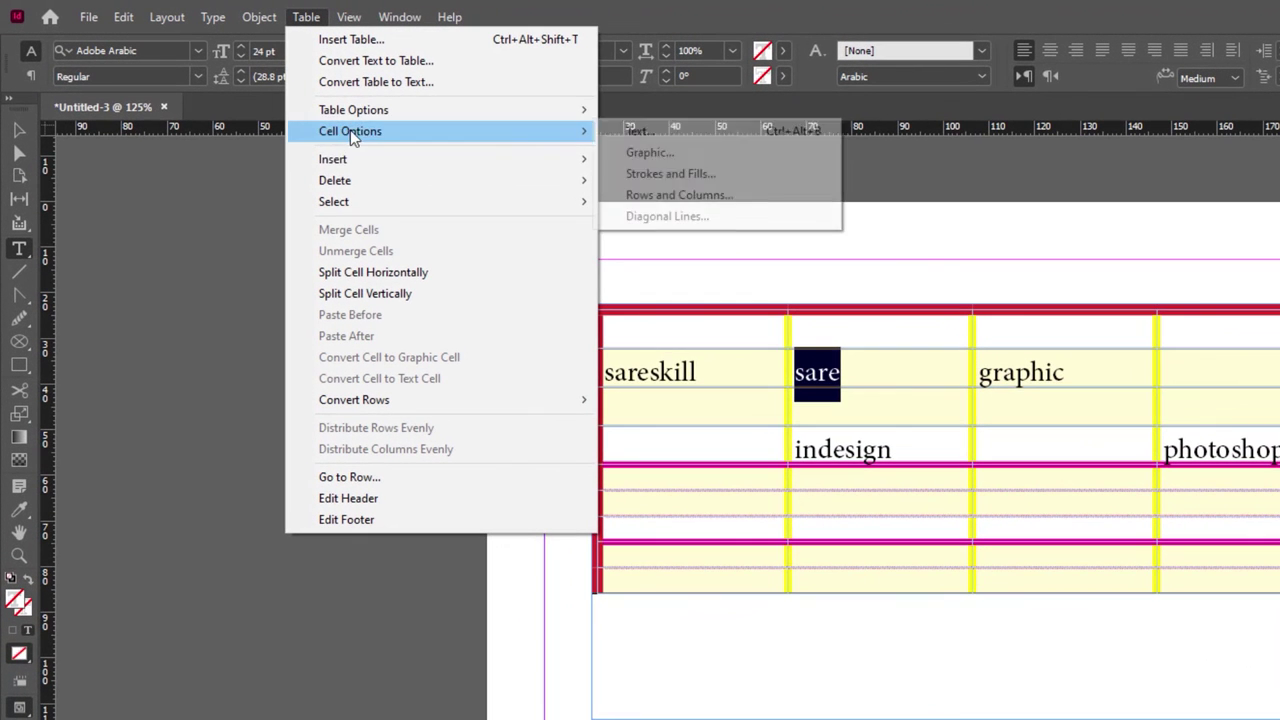
left_click(640, 132)
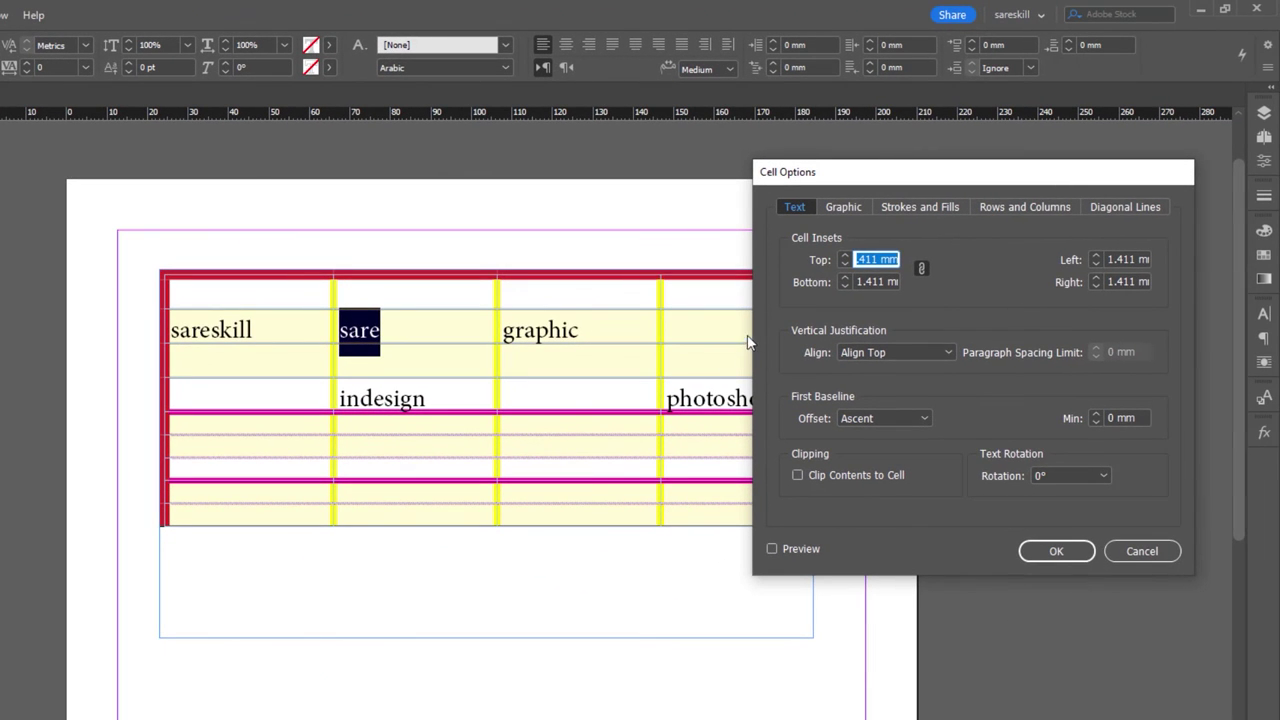
left_click_drag(820, 172, 776, 168)
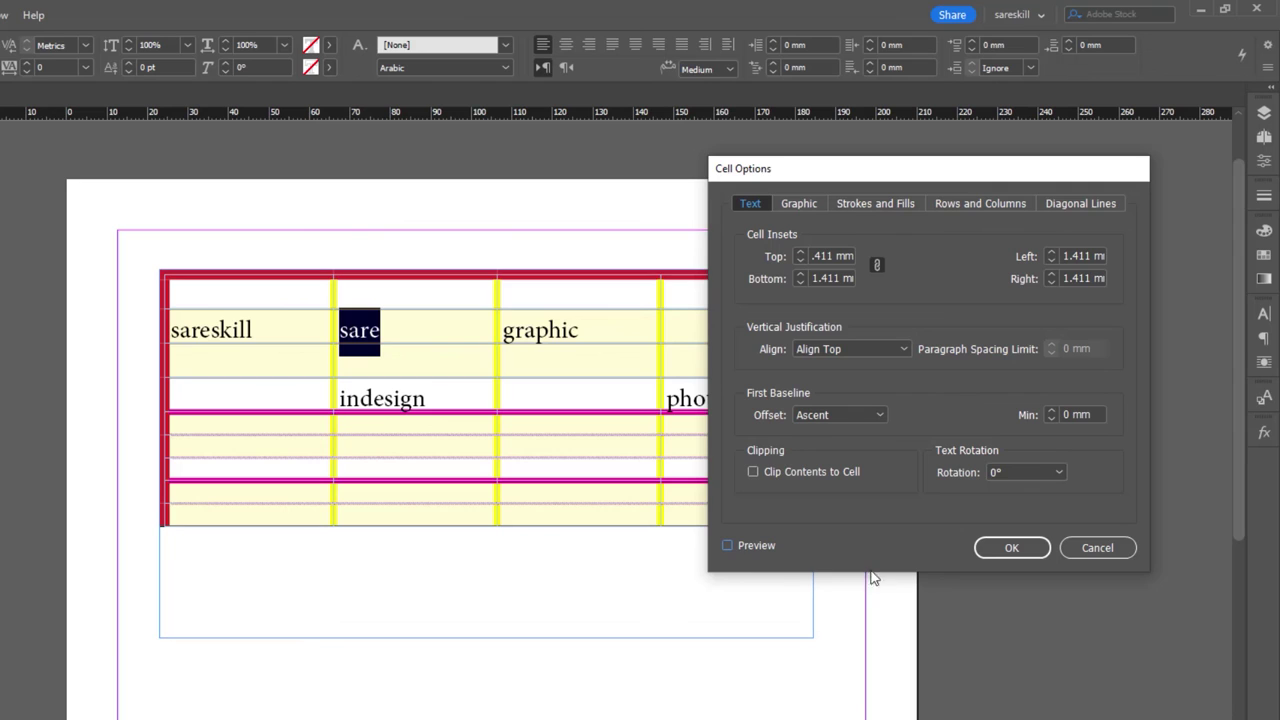
left_click(749, 545)
- Try linked cell insets stepping up to 10 mm on all four sides of the "sare" cell
left_click(801, 251)
left_click(801, 251)
left_click(801, 251)
left_click(801, 251)
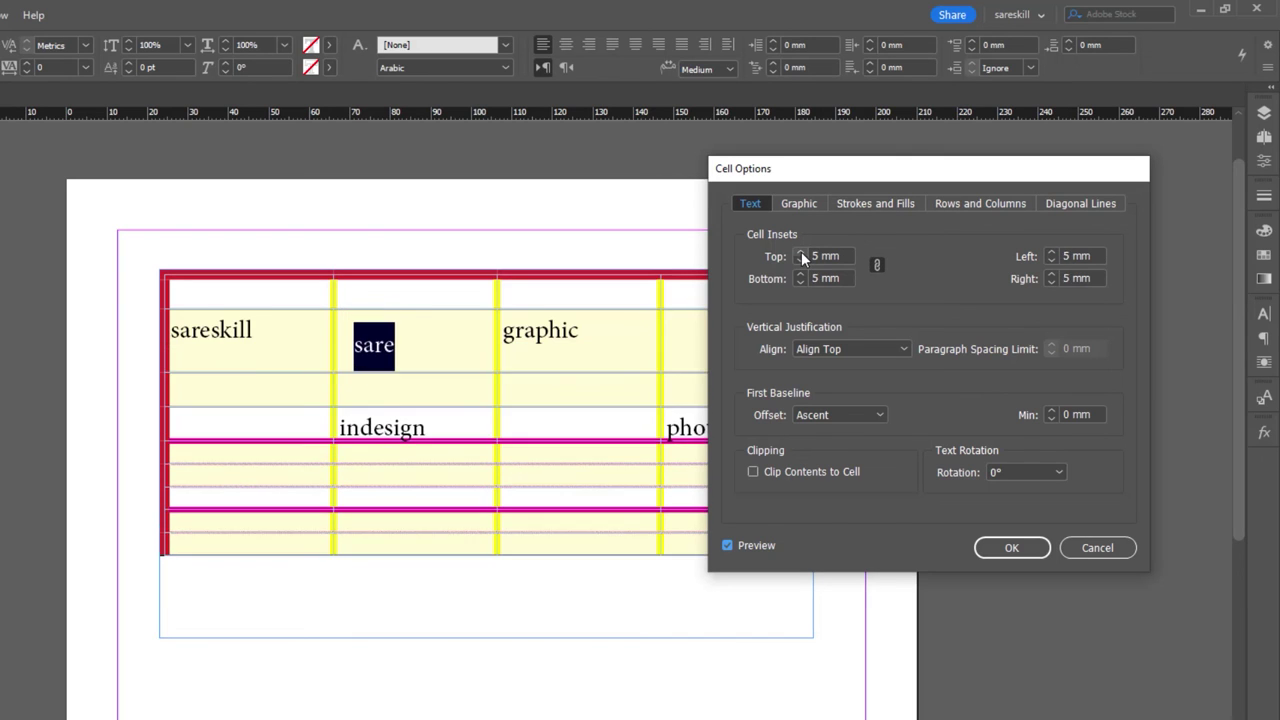
left_click(801, 251)
left_click(801, 251)
left_click(801, 251)
left_click(801, 251)
left_click(801, 251)
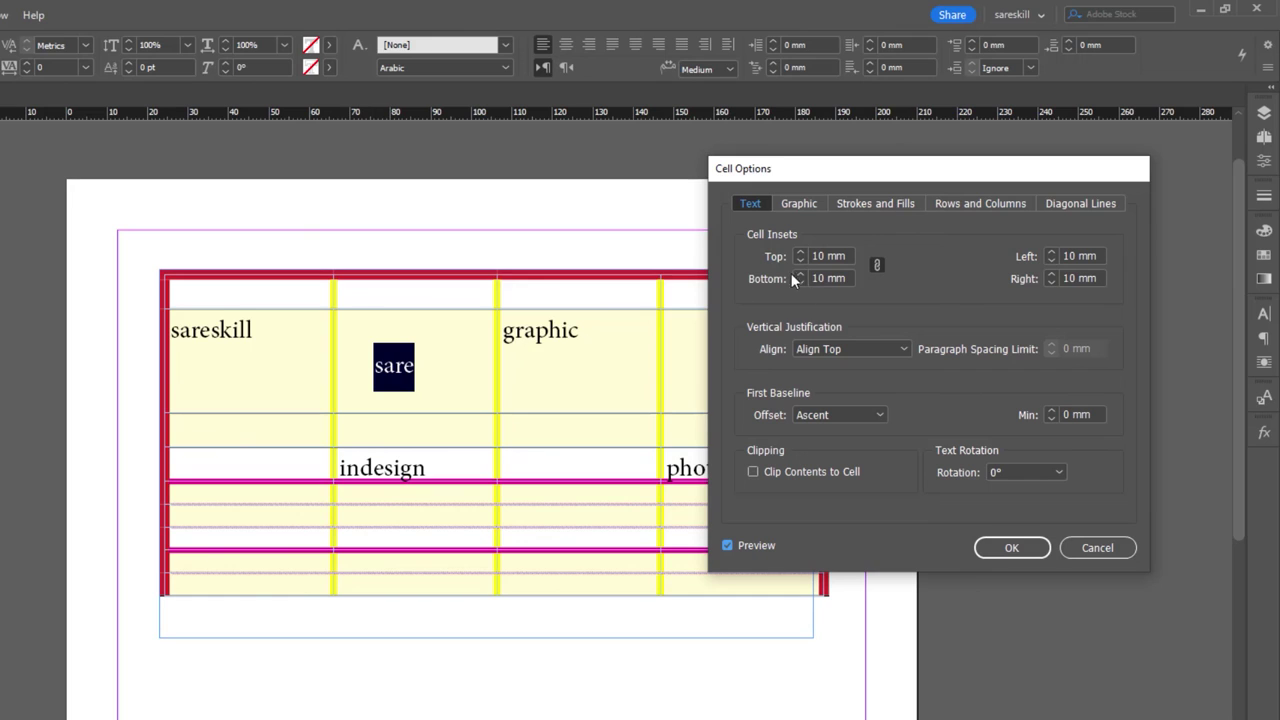
- Set all four linked cell insets of the "sare" cell to 0 mm
double_click(838, 256)
type("0")
key("Tab")
double_click(830, 256)
type("0")
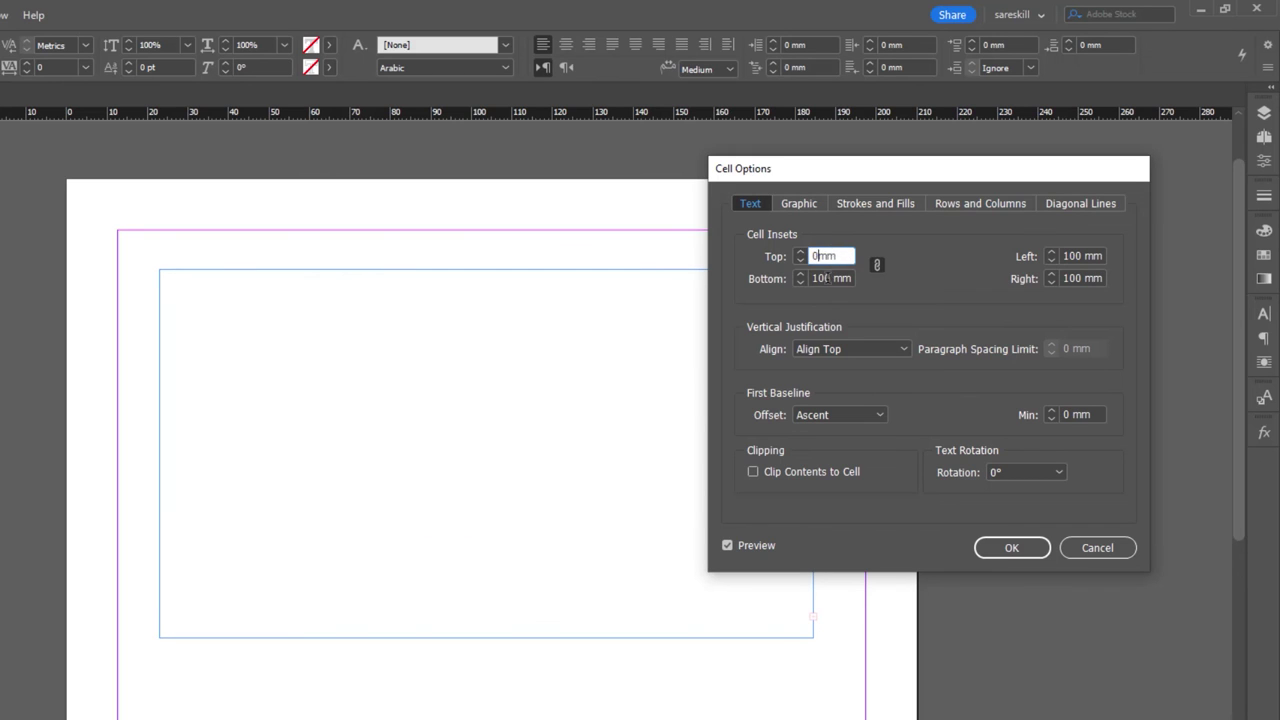
key("Tab")
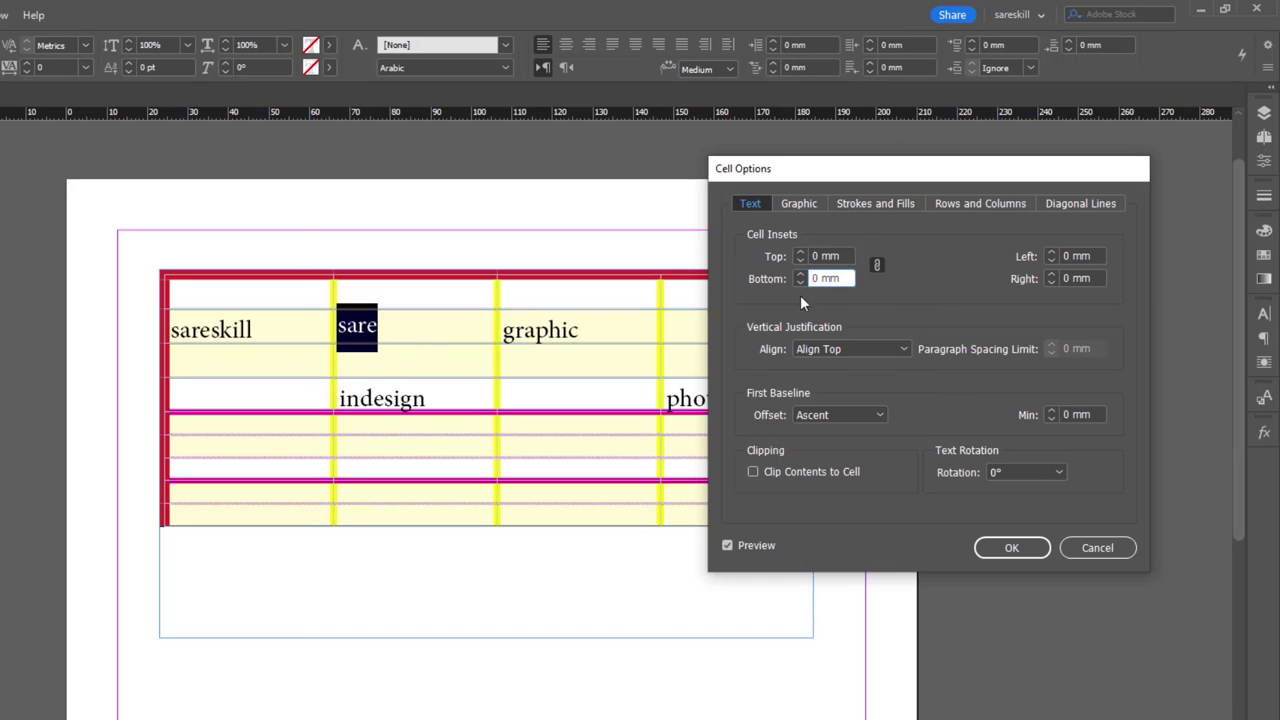
- Unlink the cell insets and set the top inset to 11 mm and the left inset to 27 mm
left_click(878, 264)
left_click_drag(799, 251, 799, 251)
left_click(799, 251)
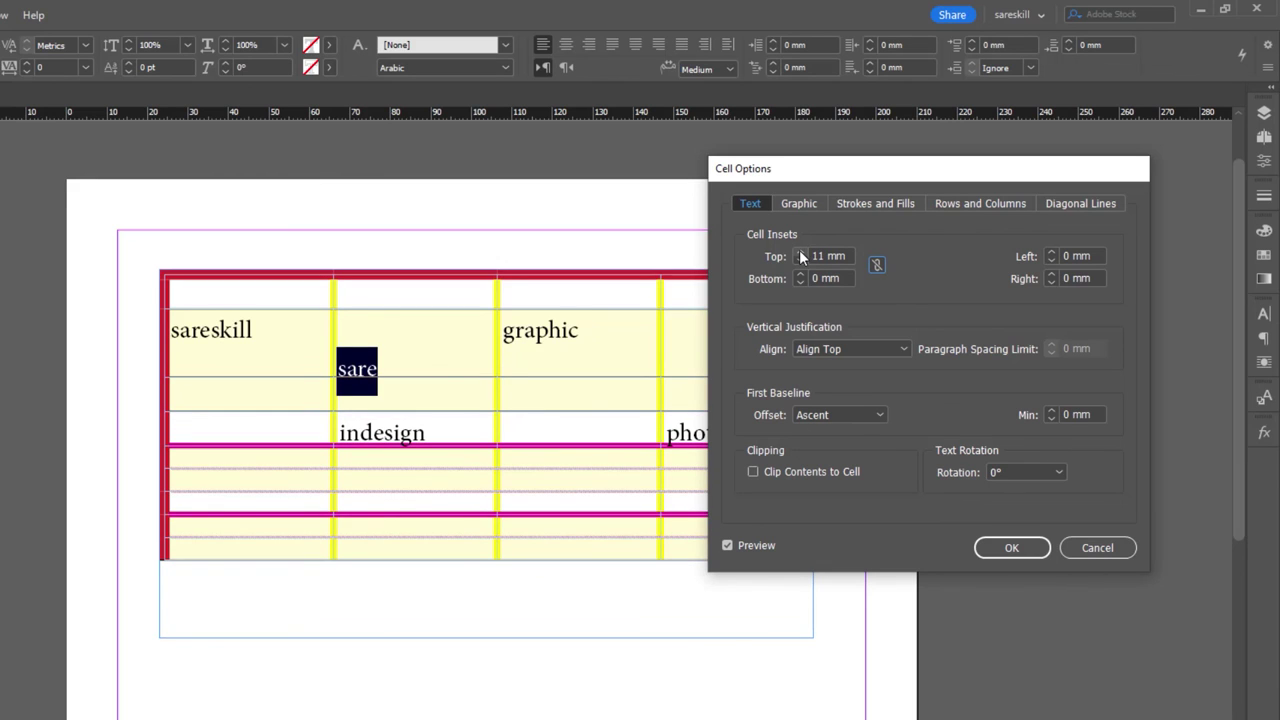
left_click_drag(1047, 253, 1048, 253)
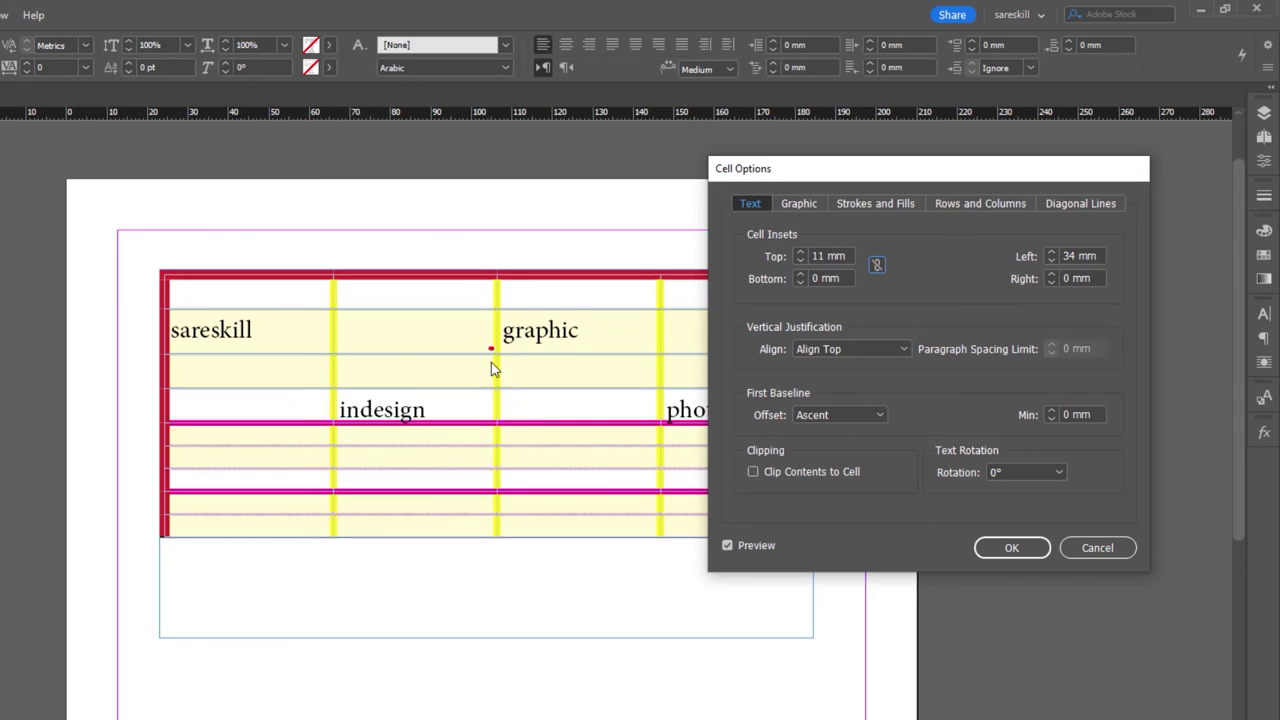
left_click(1052, 262)
left_click(1052, 262)
left_click(1052, 262)
left_click(1052, 262)
left_click(1052, 252)
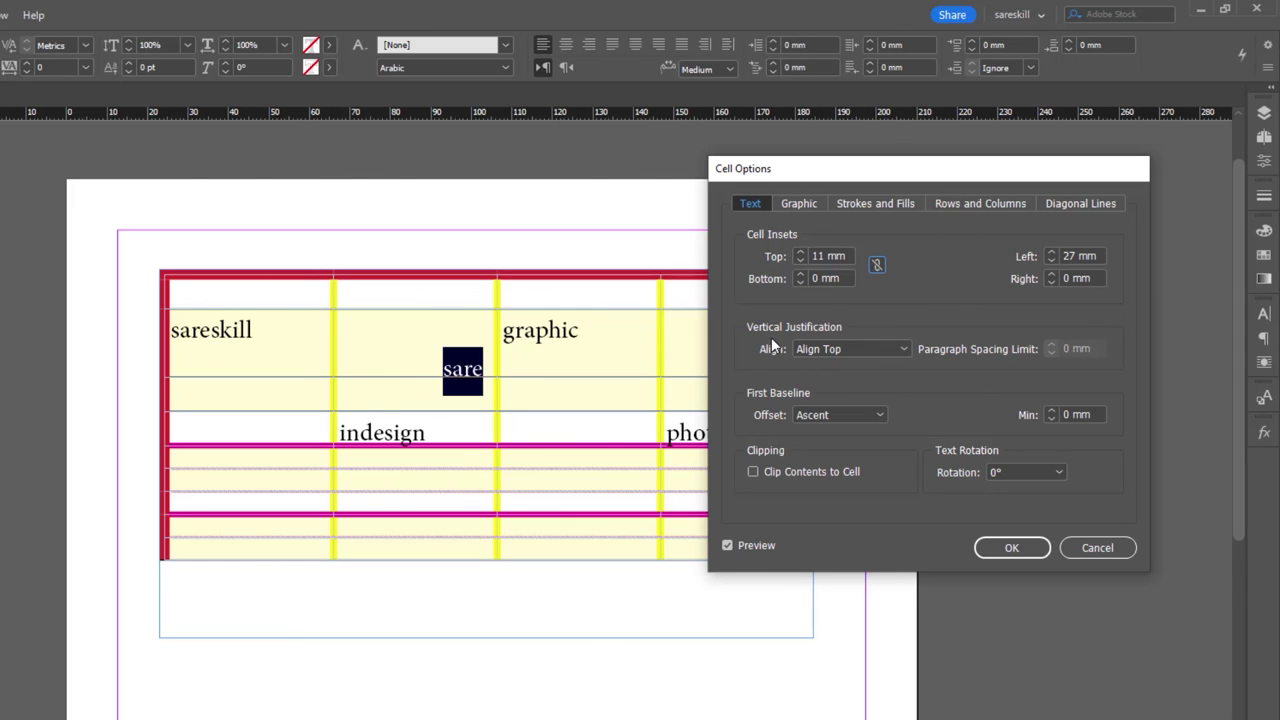
- Try Align Center and Align Bottom for the cell's vertical justification, settling on Justify Vertically
left_click(856, 348)
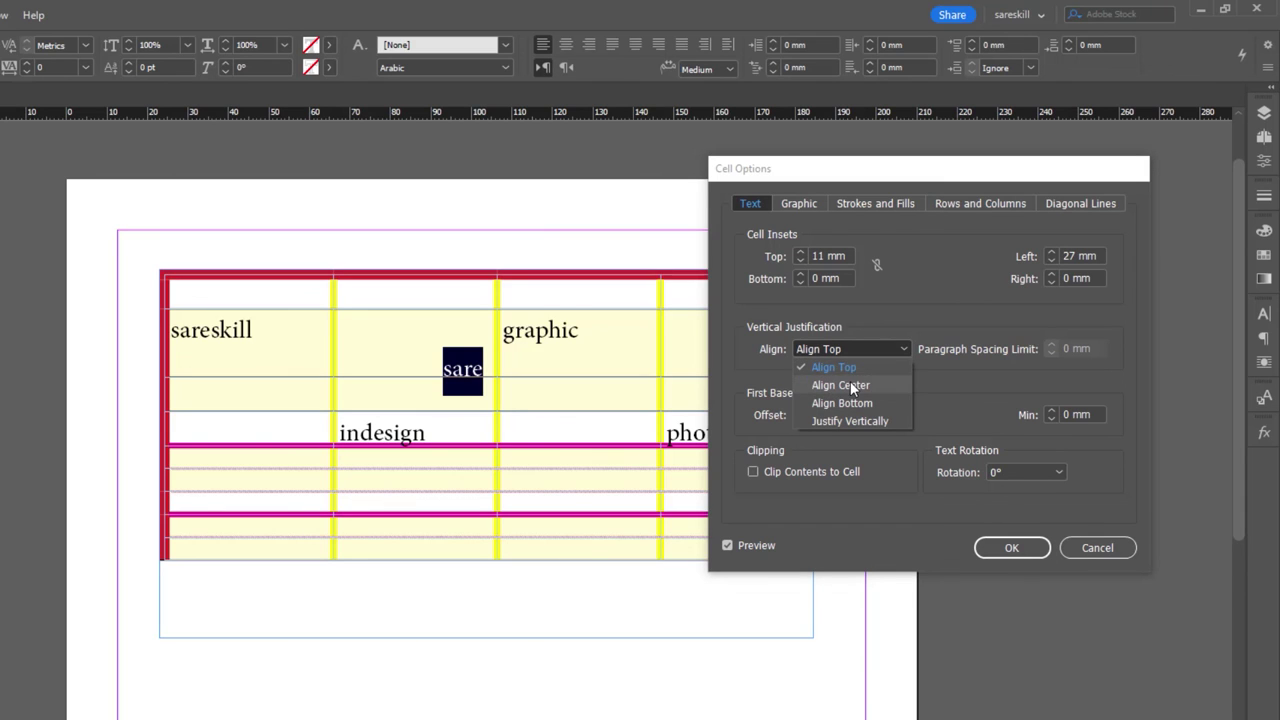
left_click(841, 386)
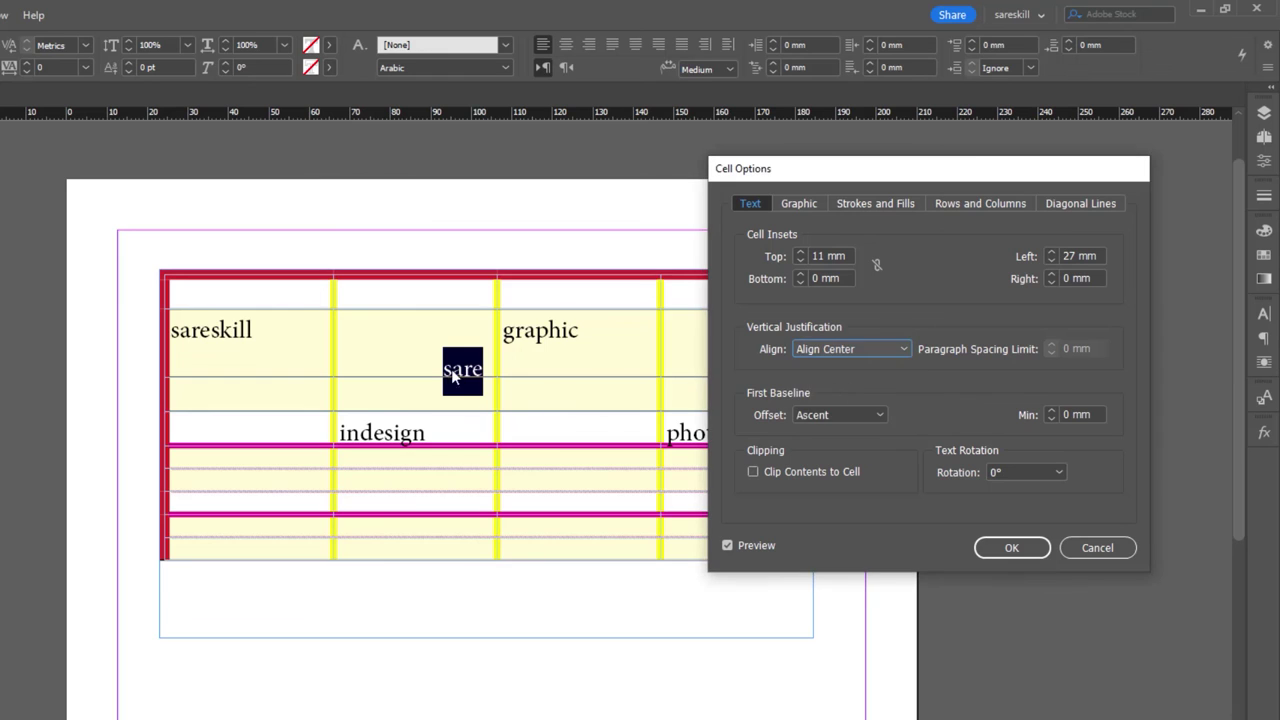
left_click(868, 350)
left_click(850, 397)
left_click(854, 350)
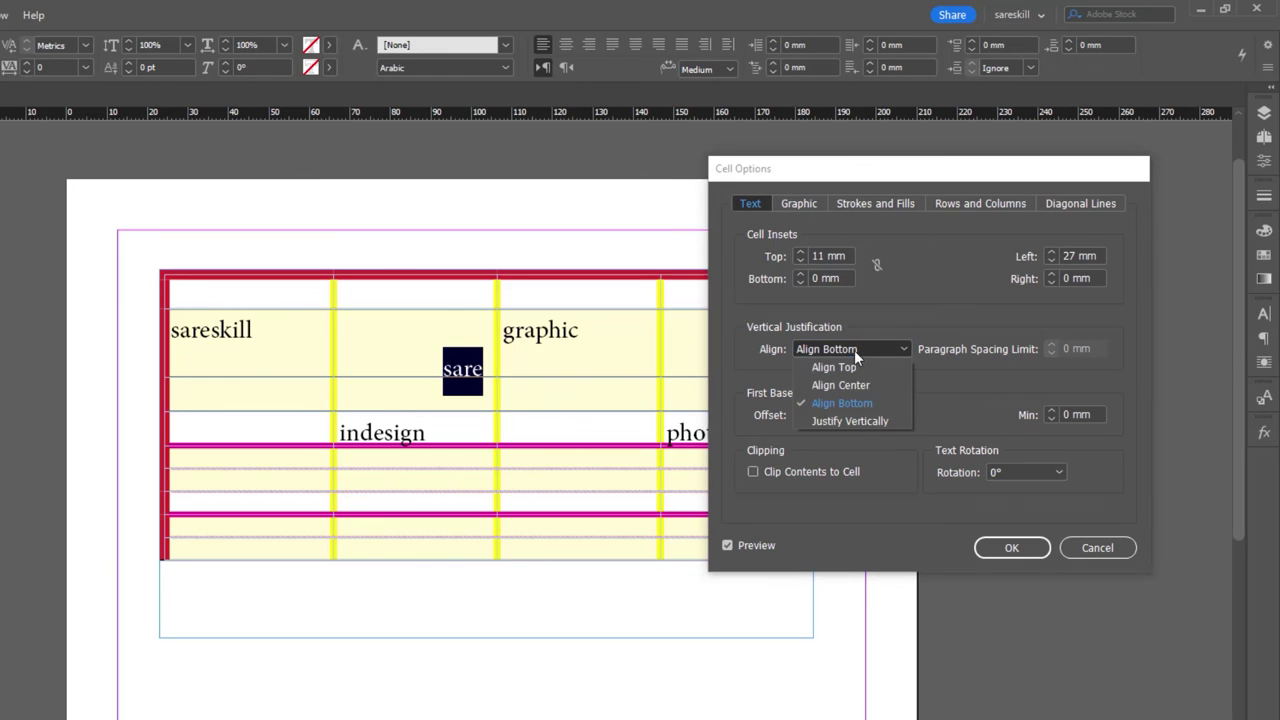
left_click(836, 421)
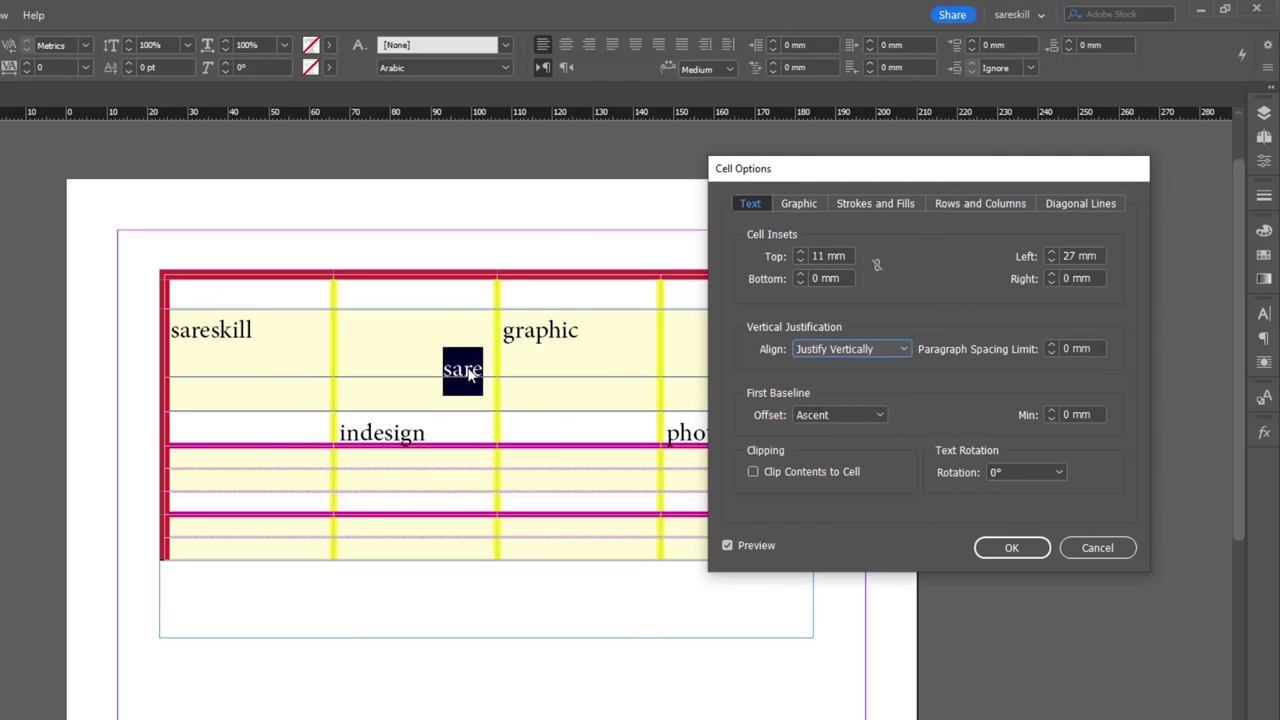
- Try the Cap Height and Leading first baseline offsets, settling on x Height
left_click(834, 414)
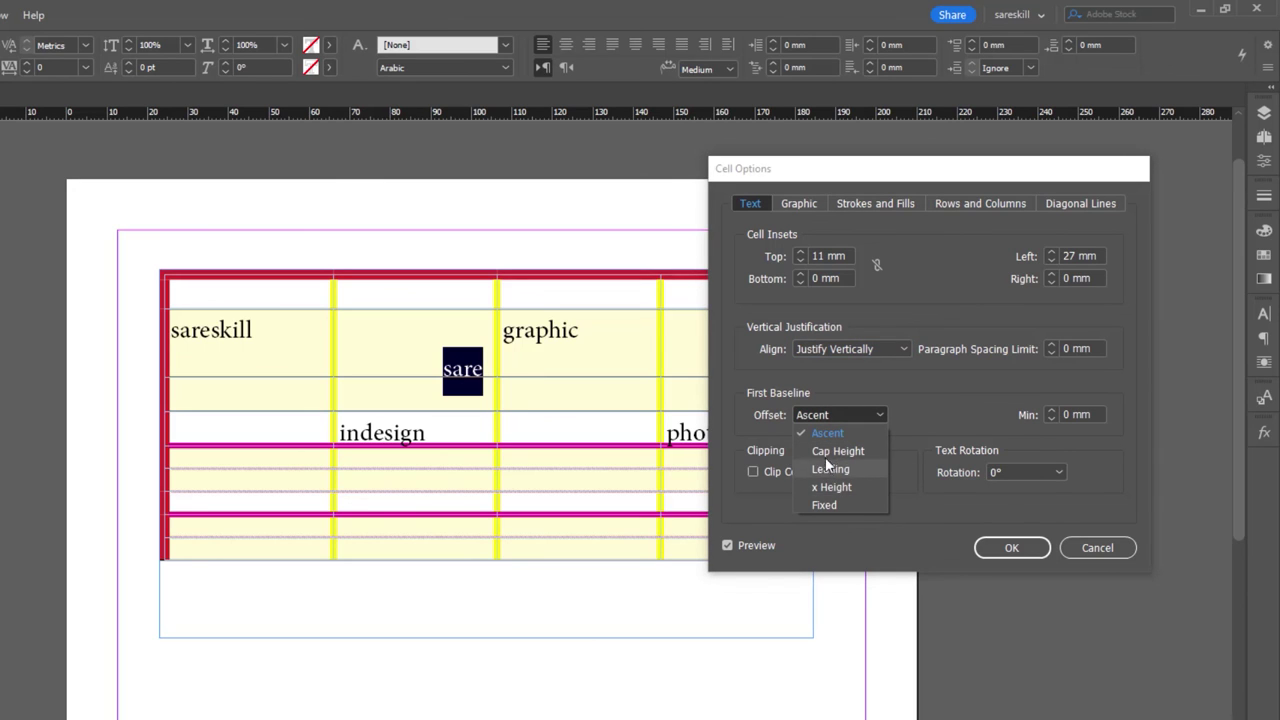
left_click(834, 451)
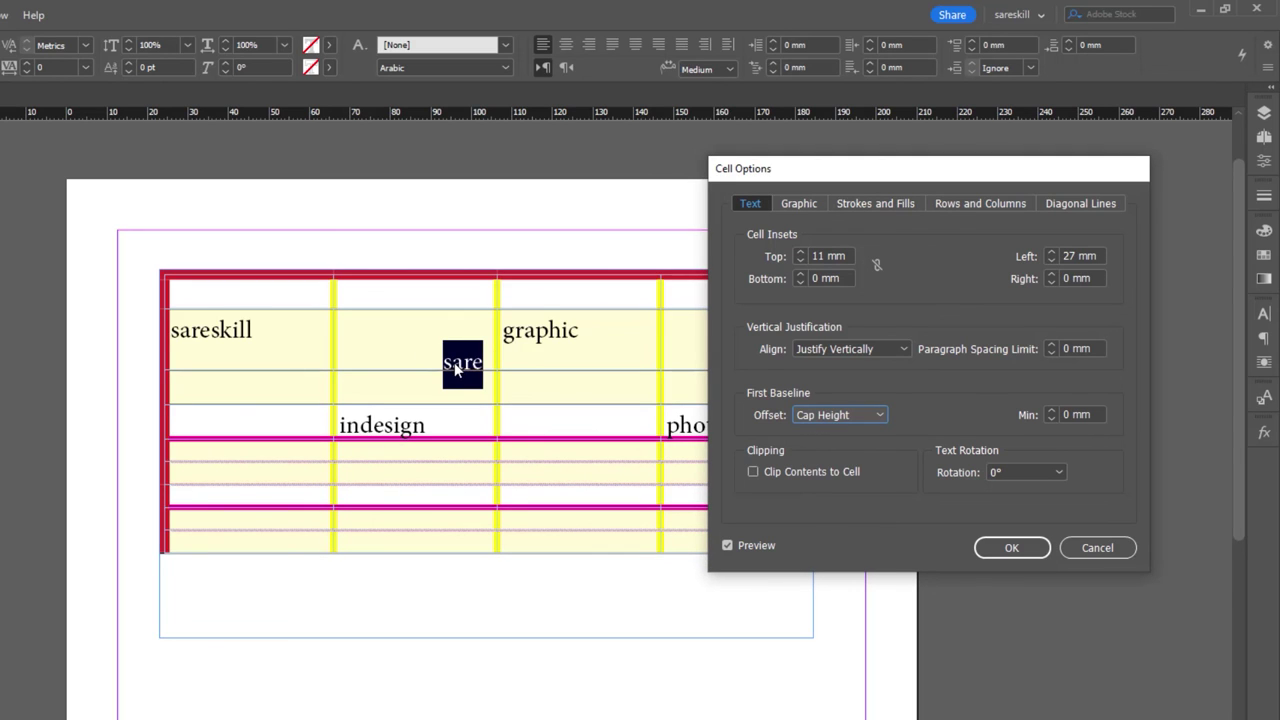
left_click(834, 414)
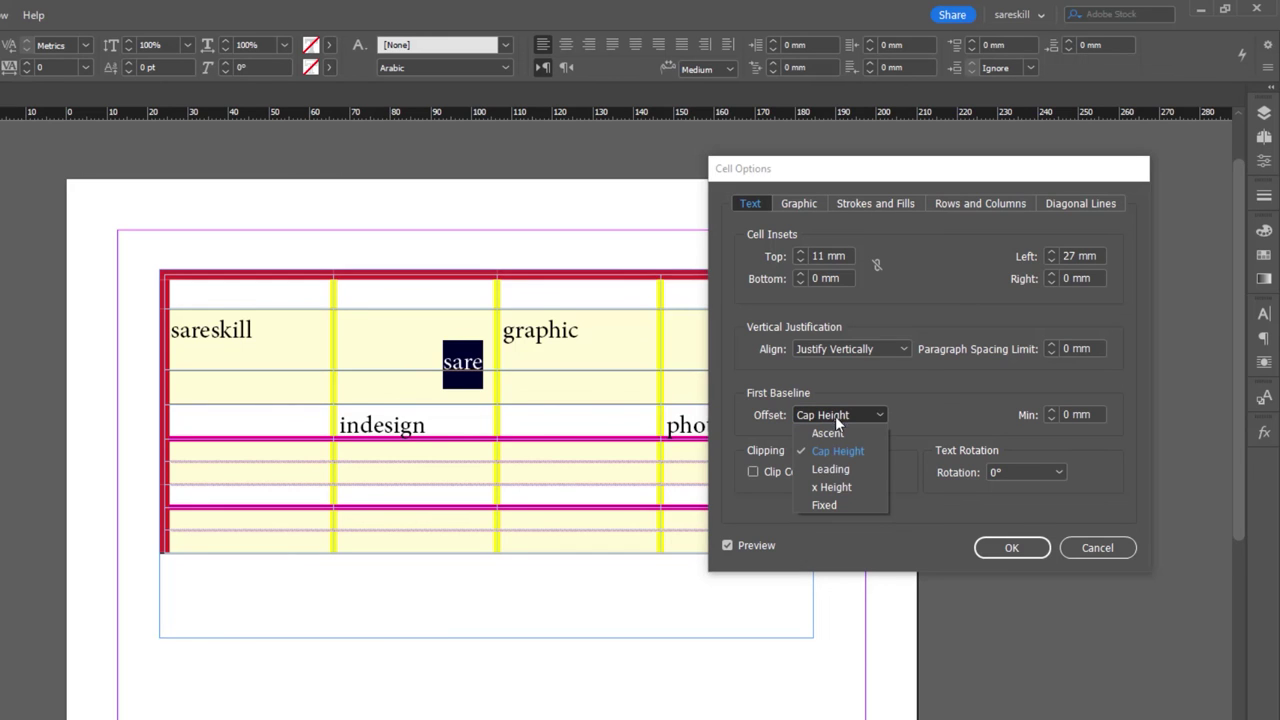
left_click(827, 468)
left_click(832, 414)
left_click(836, 483)
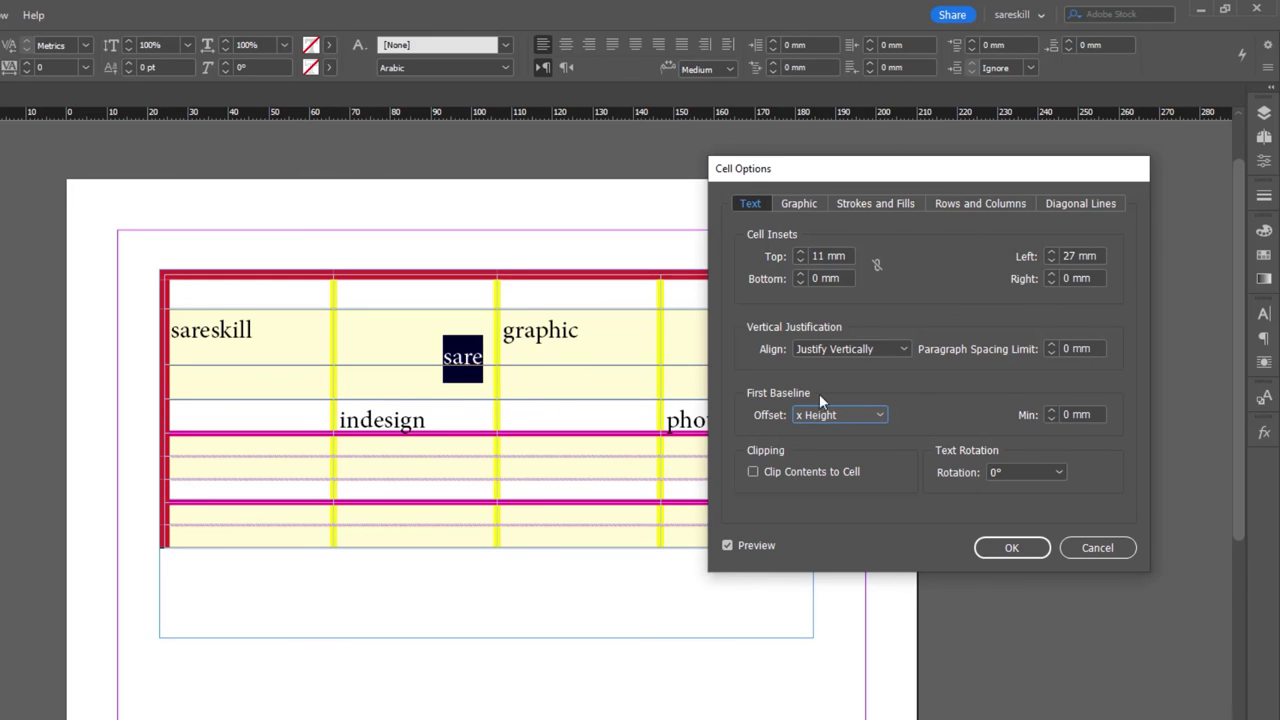
- Set the first baseline minimum to 6 mm and try the Clip Contents to Cell option
left_click(1053, 410)
left_click(1053, 410)
left_click(1053, 410)
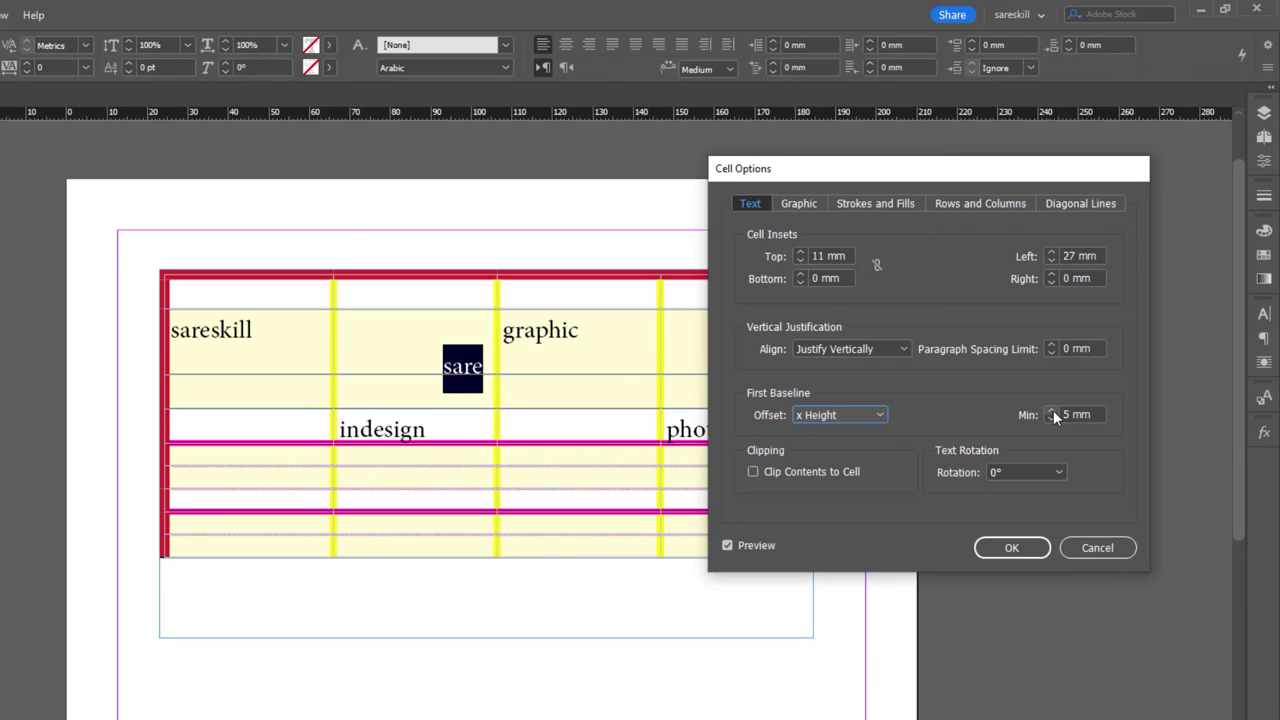
left_click(1052, 411)
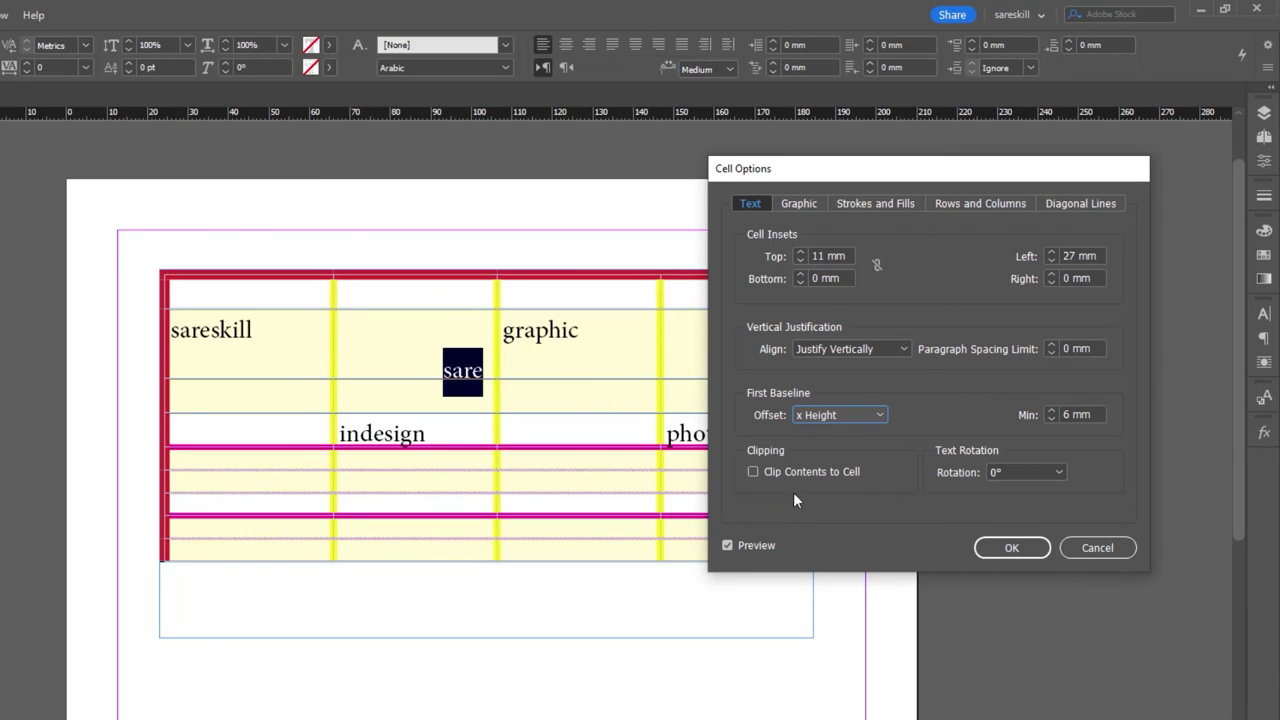
left_click(752, 472)
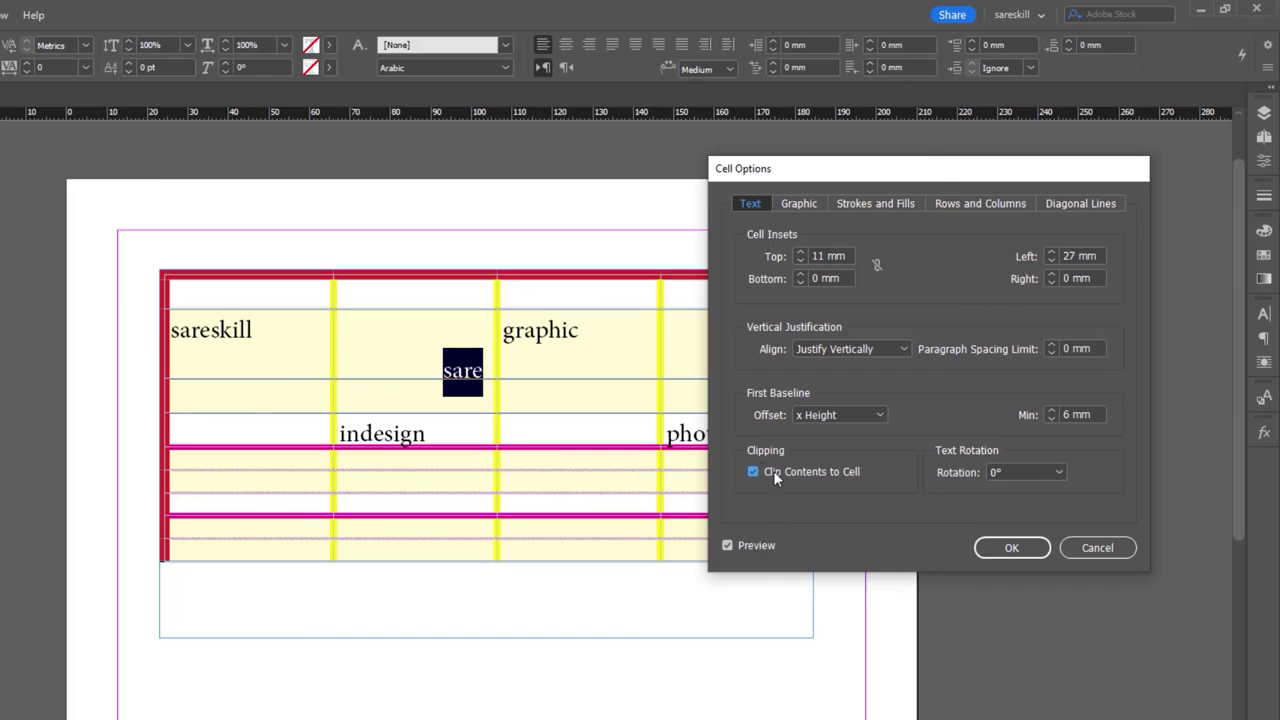
- Try text rotations of 90° and 270° for the "sare" cell, settling on 180° with content clipping off
left_click(1052, 474)
left_click(1023, 507)
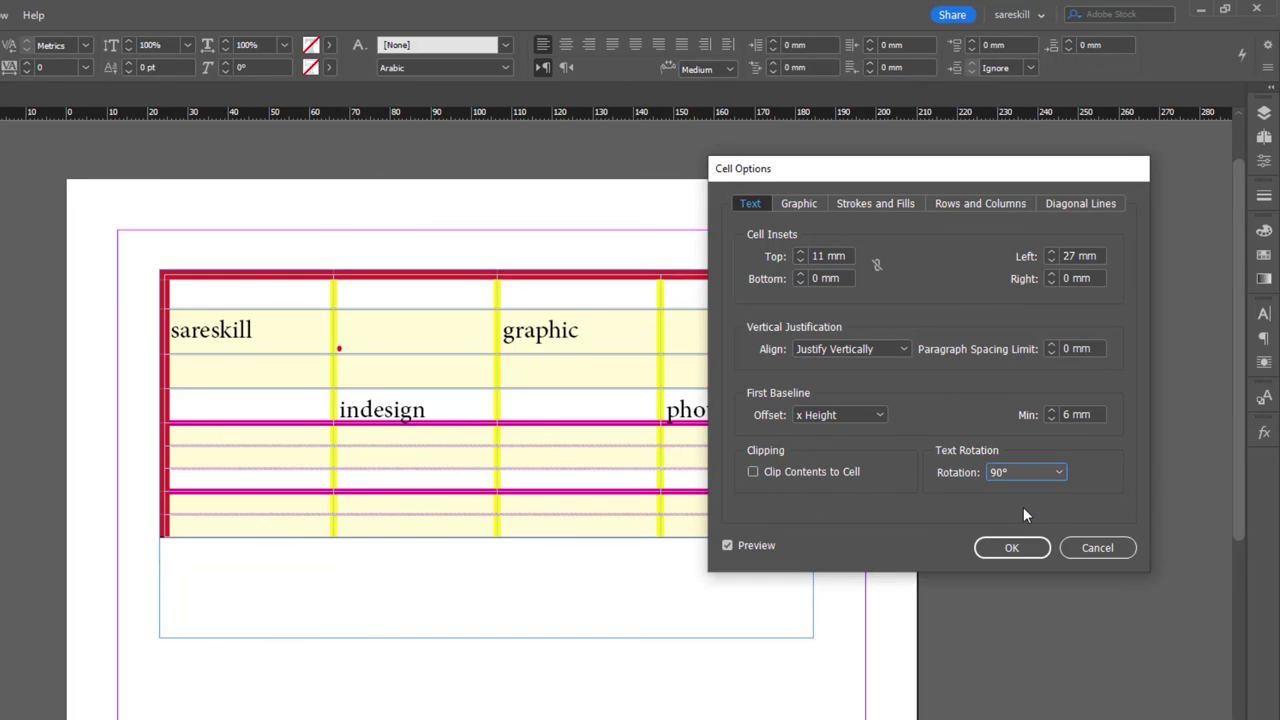
left_click_drag(975, 178, 986, 193)
left_click(1057, 481)
left_click(1033, 537)
left_click(1036, 484)
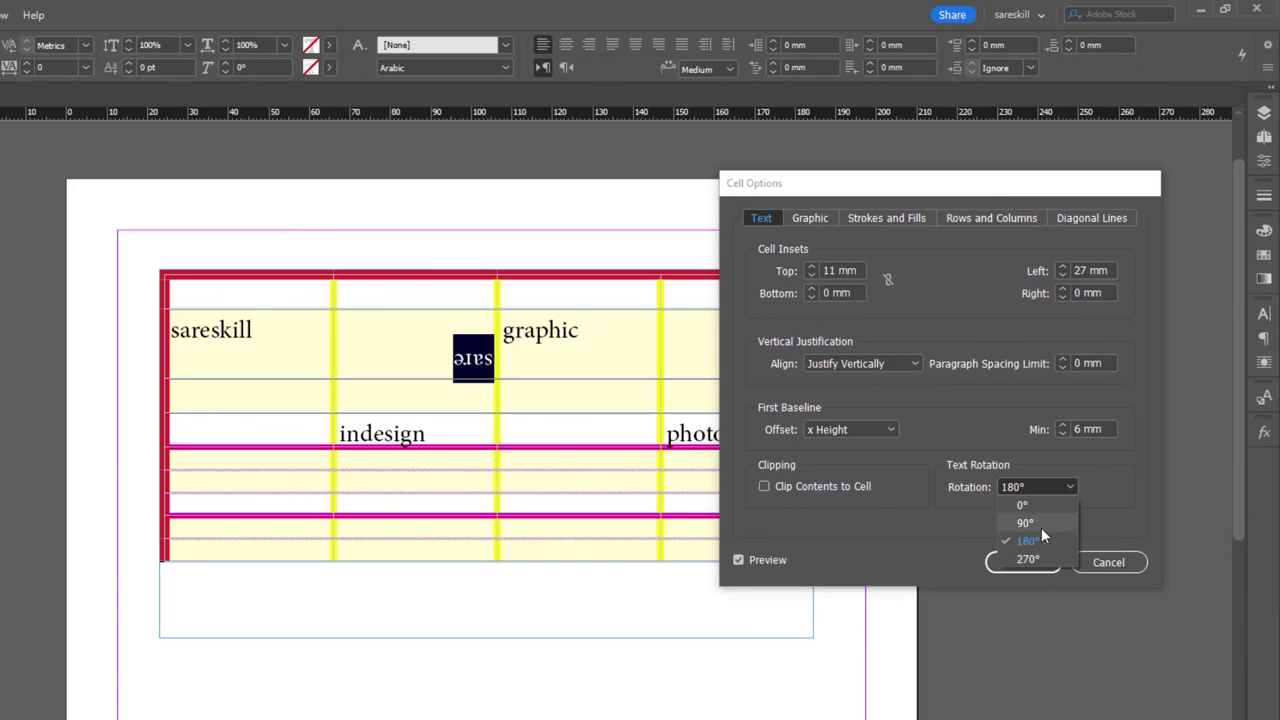
left_click(1033, 557)
left_click(1052, 487)
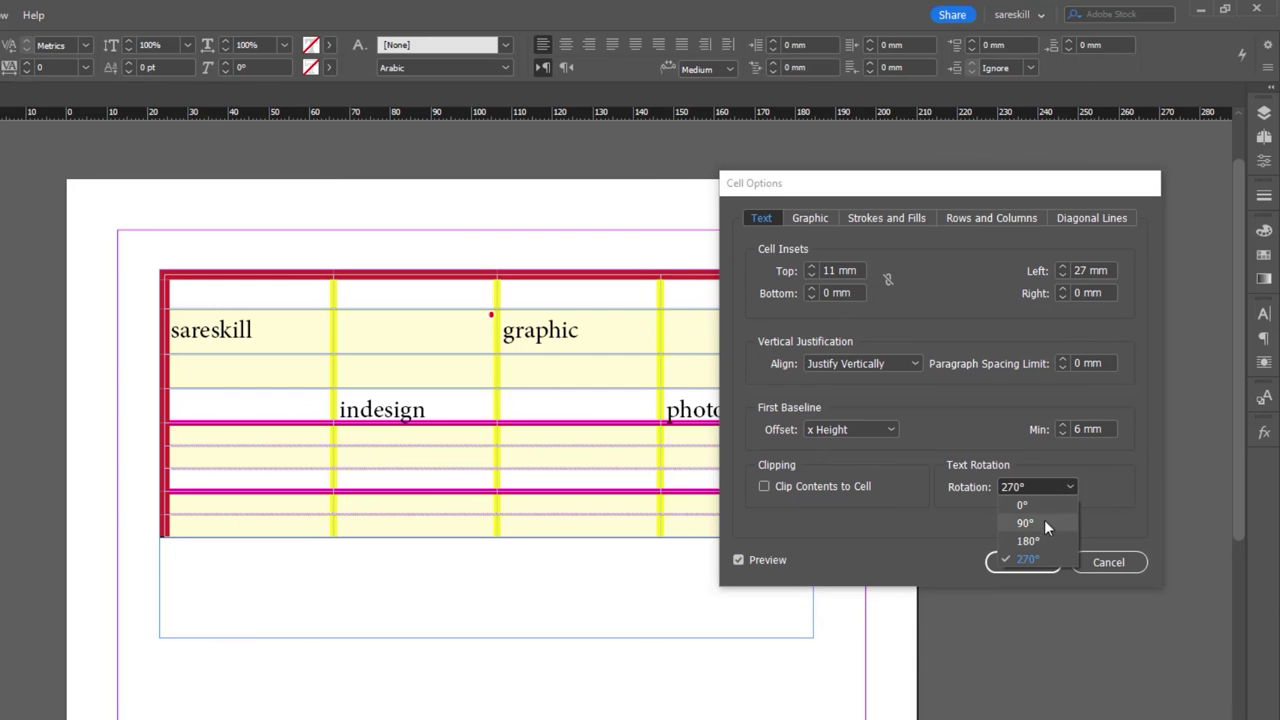
left_click(1037, 541)
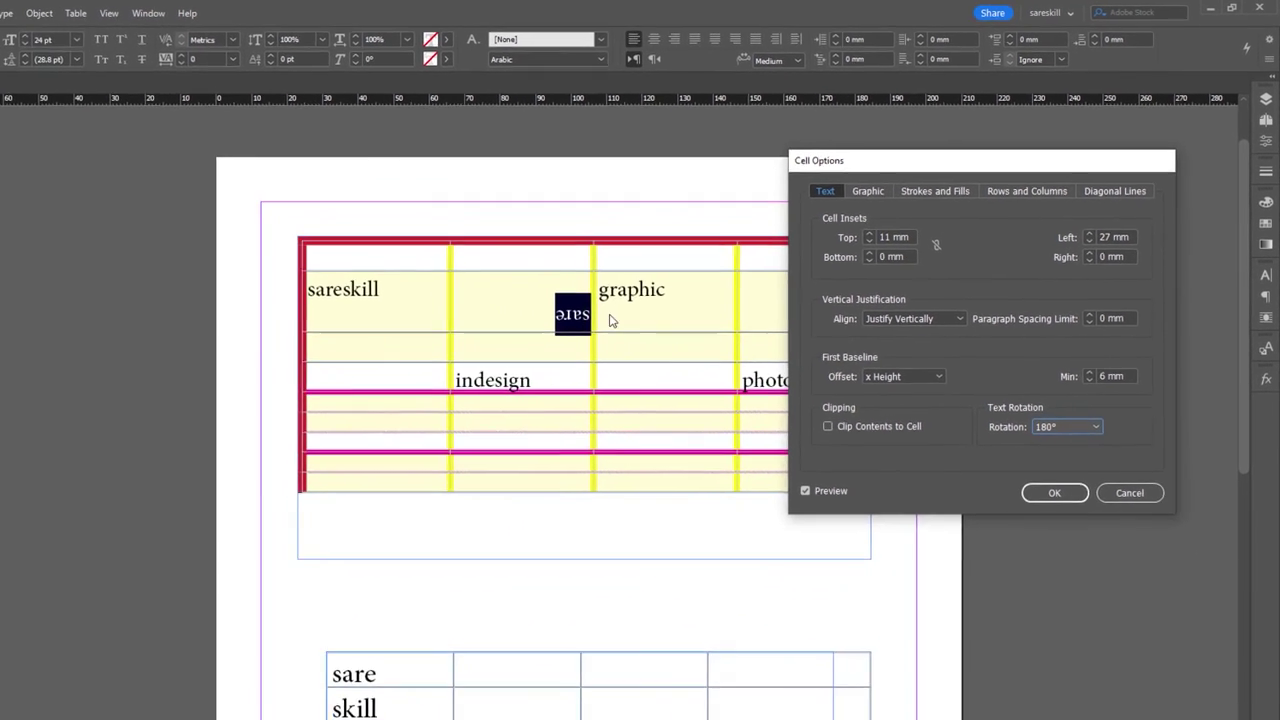
- Set the "sare" cell's text rotation to 90° and enlarge its column and row to fit the rotated text
left_click(1082, 410)
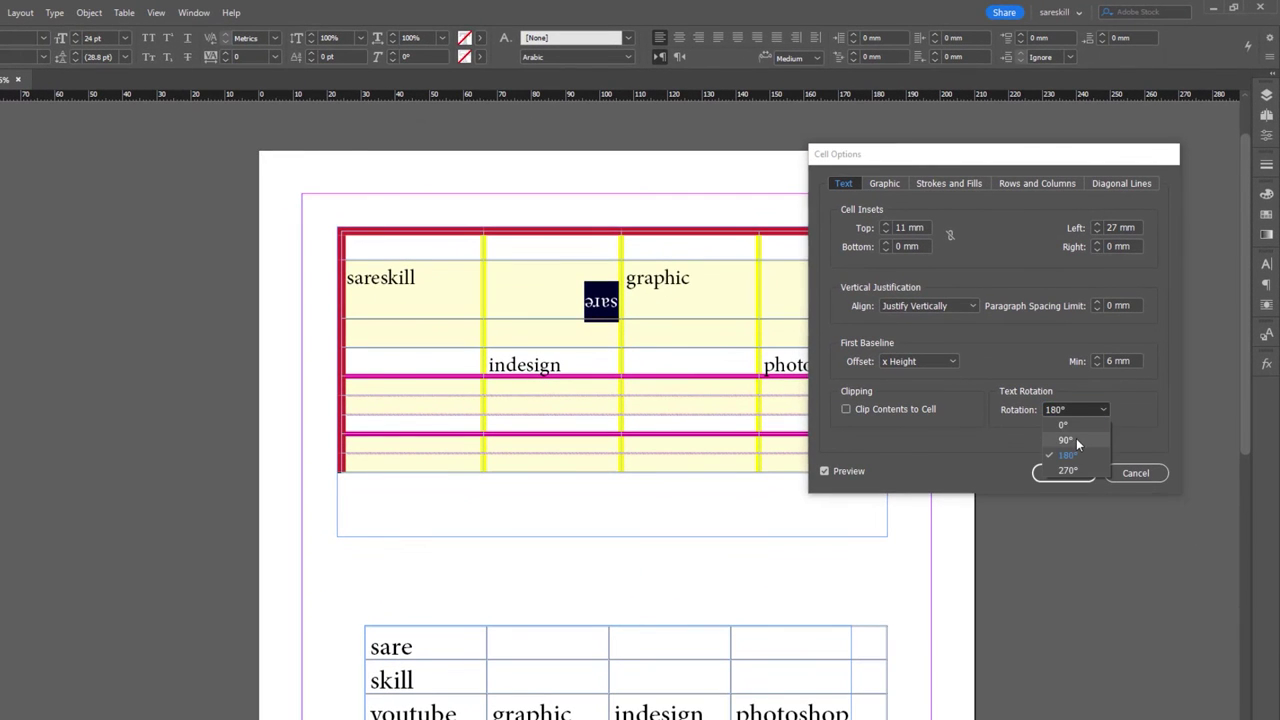
left_click(1076, 438)
left_click(1060, 474)
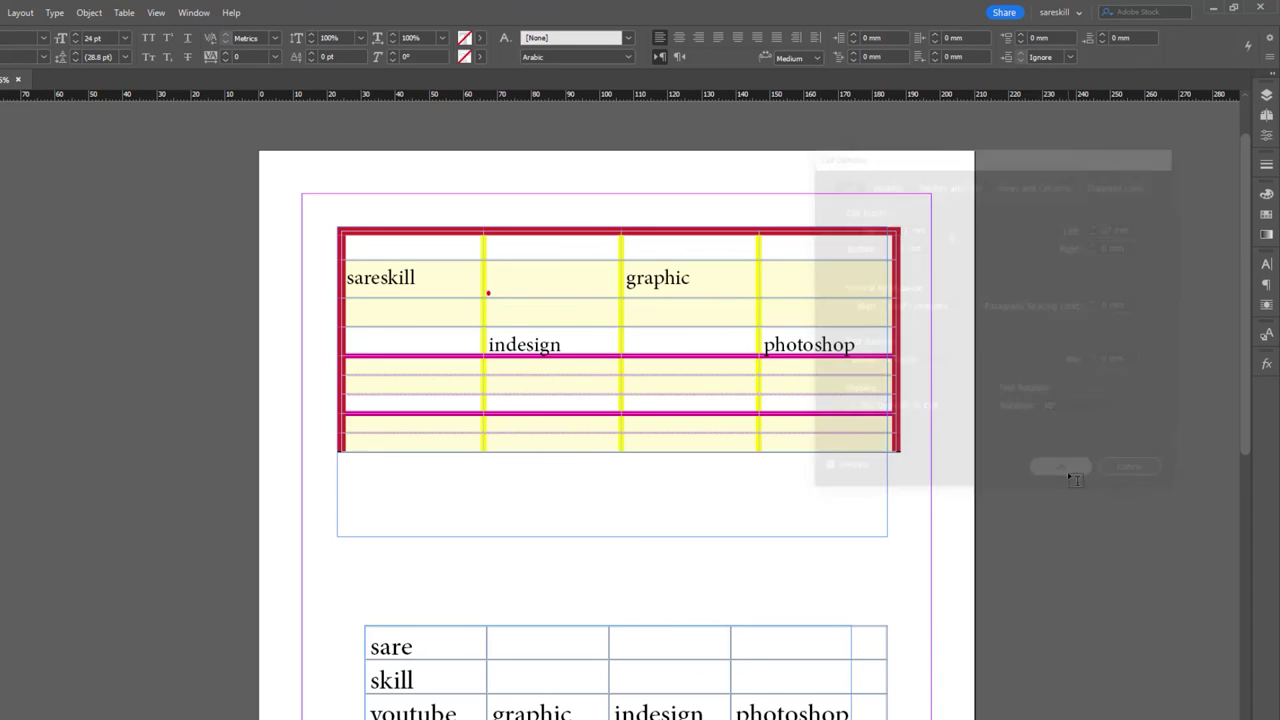
left_click_drag(623, 297, 693, 338)
double_click(676, 316)
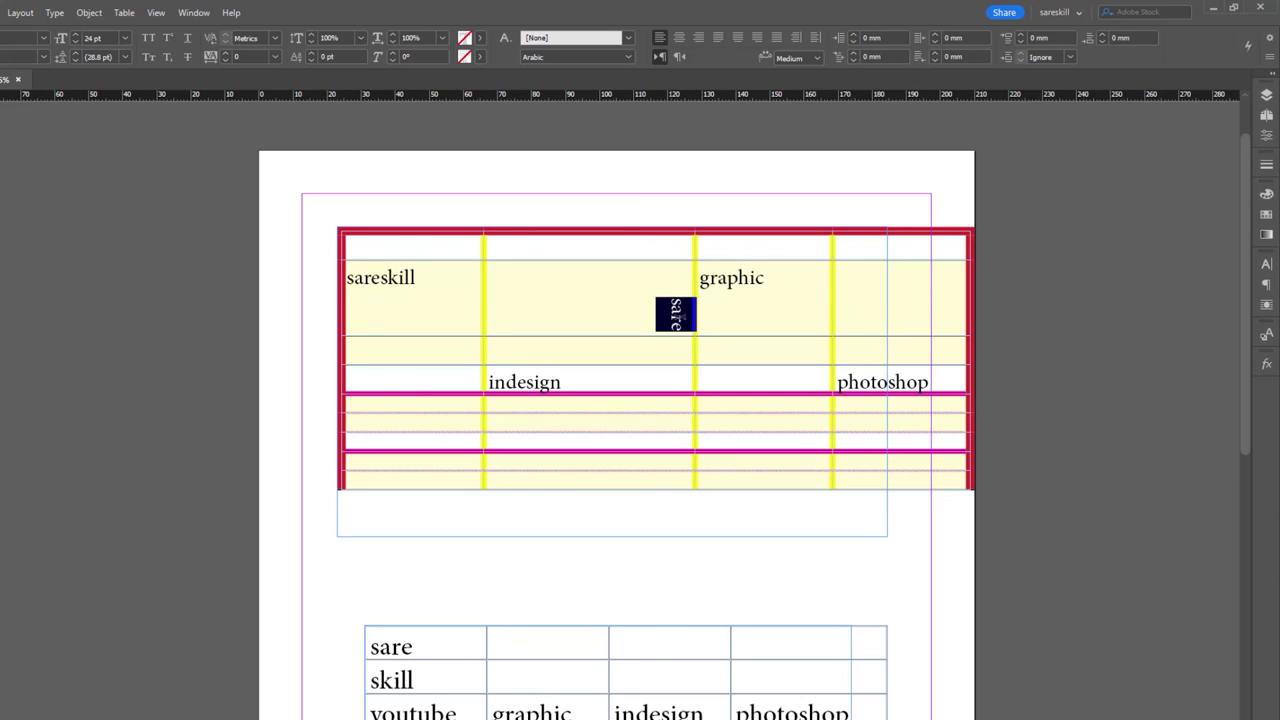
- Try a 0° text rotation for the "sare" cell in the cell options and discard the change
left_click(126, 14)
mouse_move(146, 100)
left_click(405, 98)
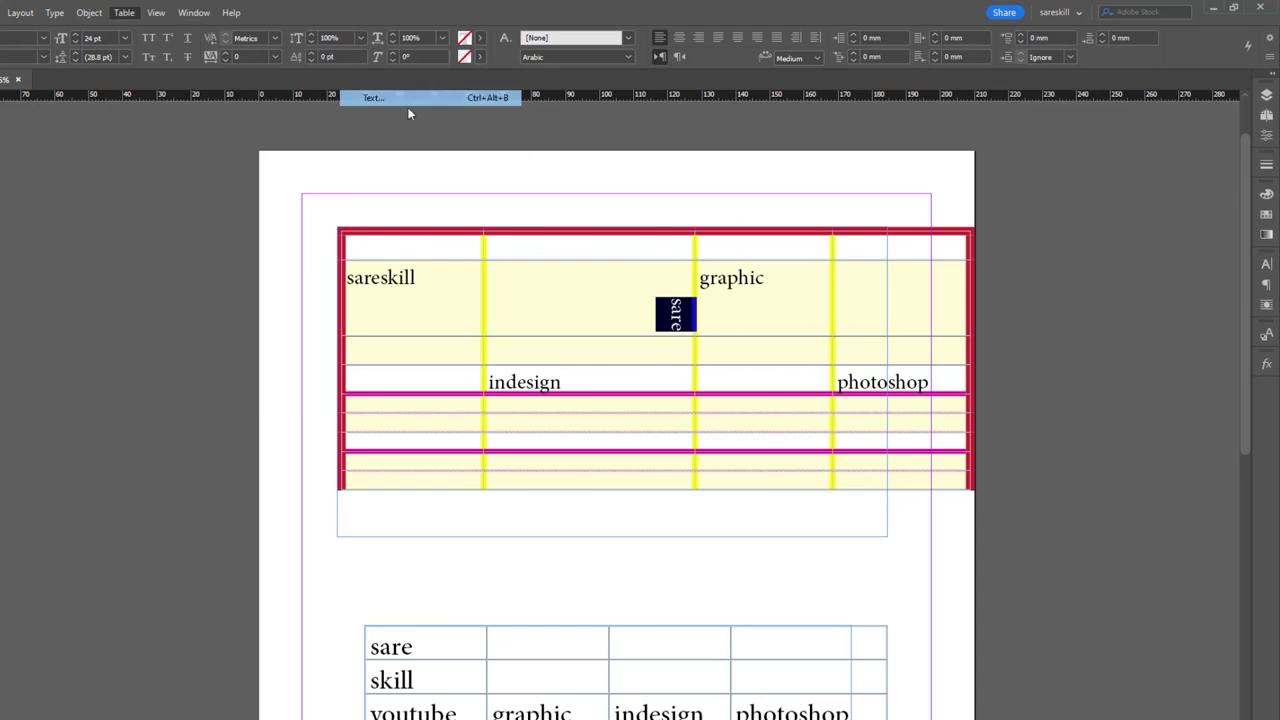
left_click(1076, 410)
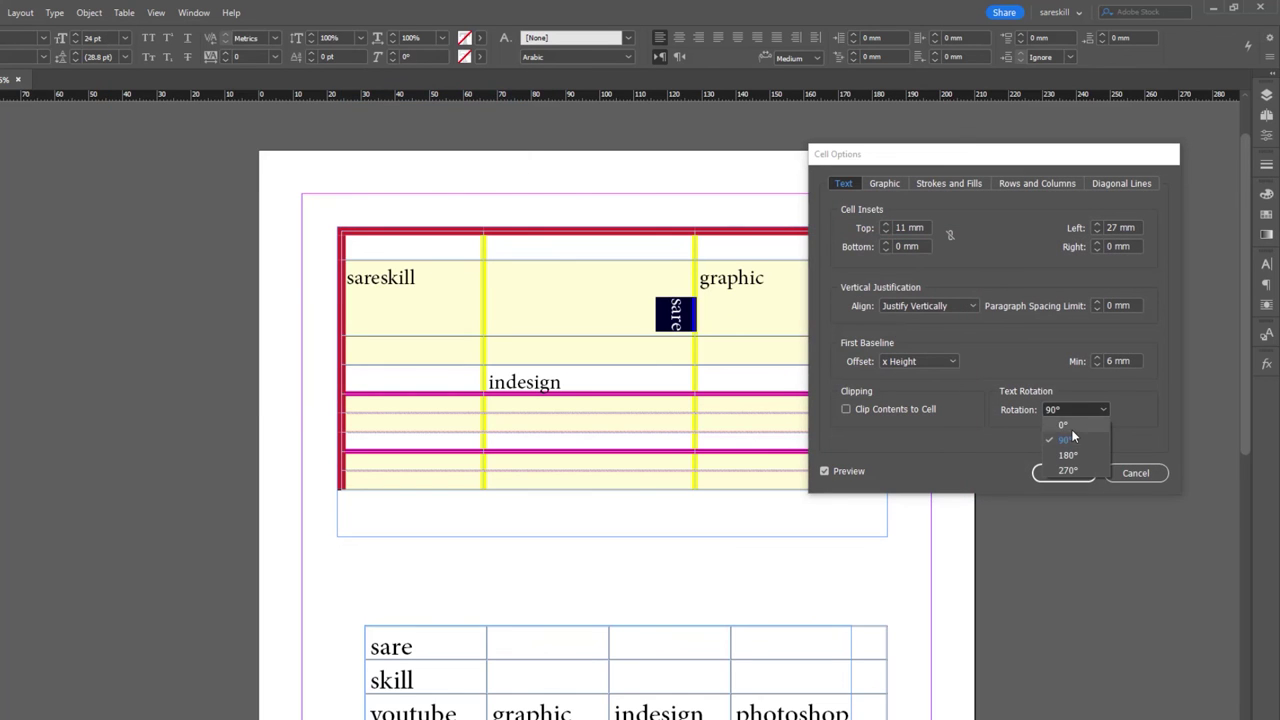
left_click(1066, 425)
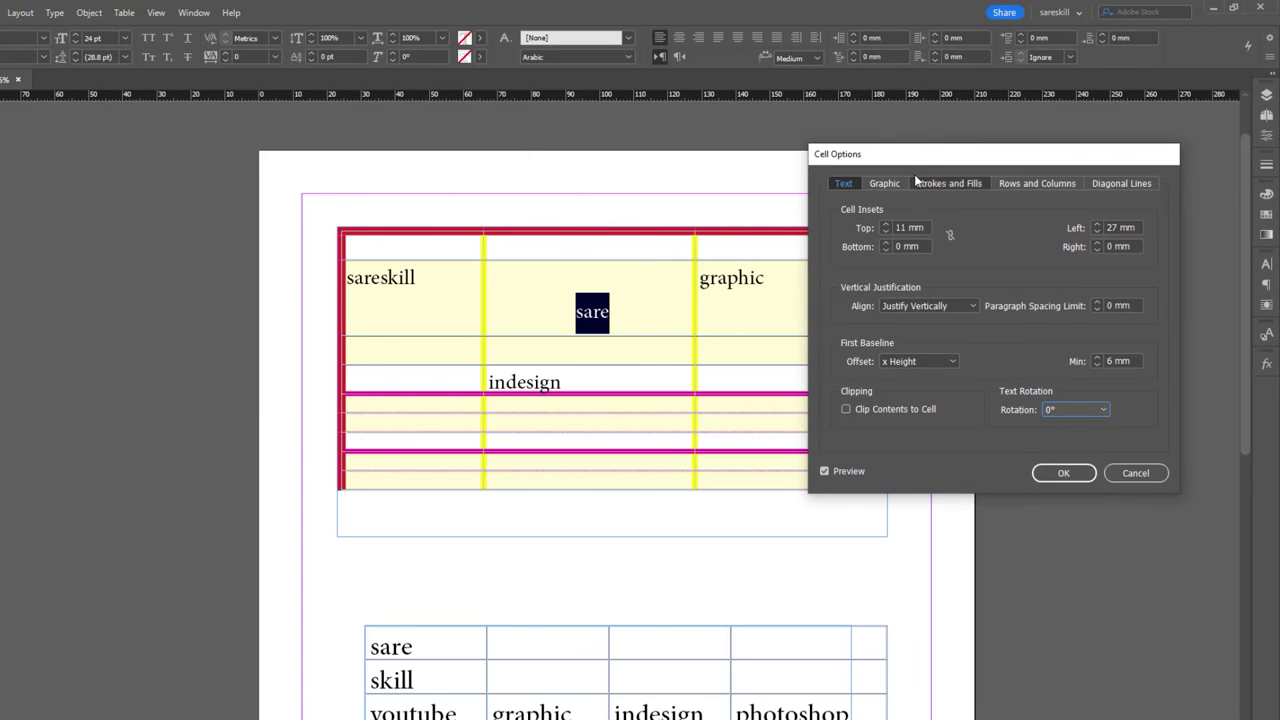
left_click(1135, 472)
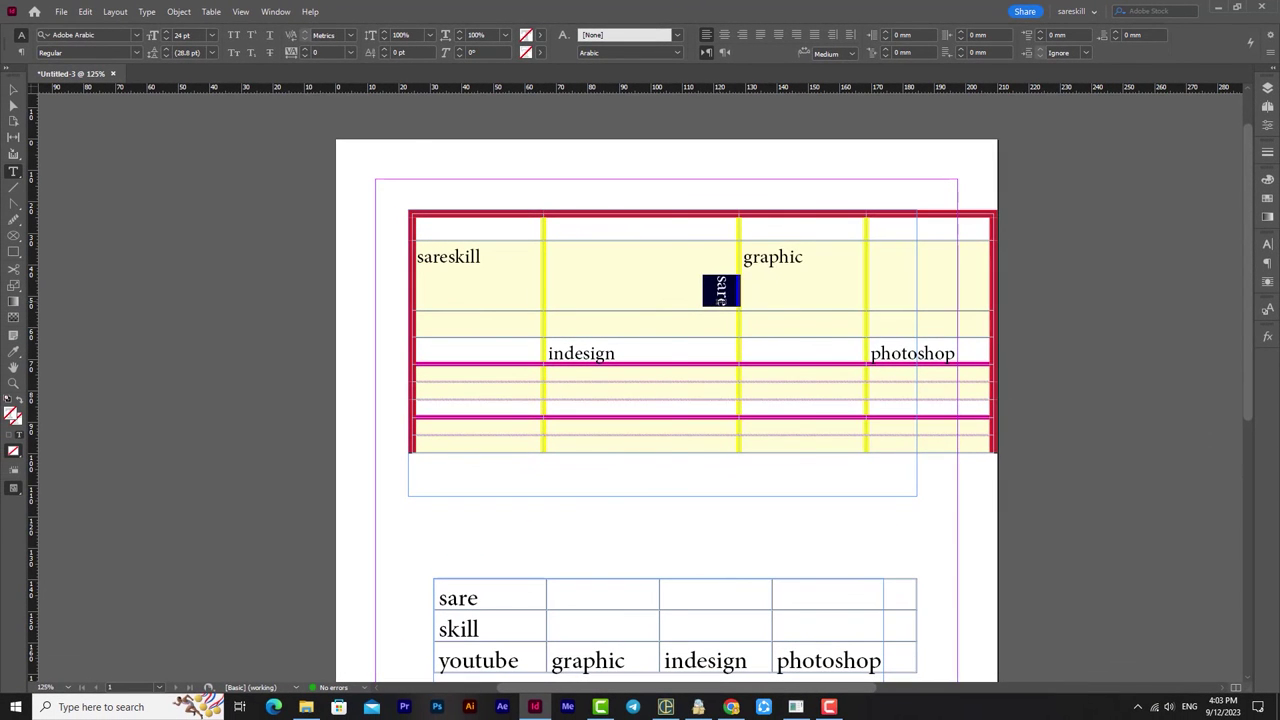
- Select the cells across all four columns of the upper table, in the five rows from the "sareskill" row downward
left_click(211, 11)
mouse_move(289, 92)
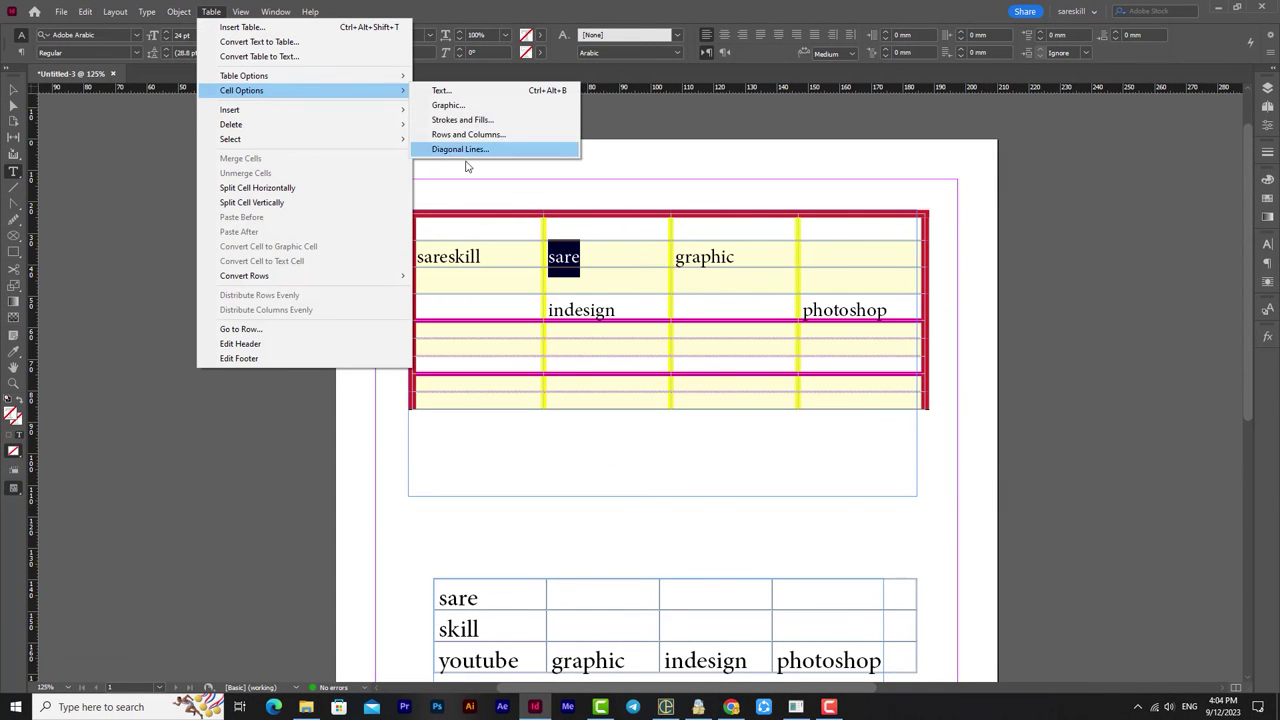
left_click(626, 257)
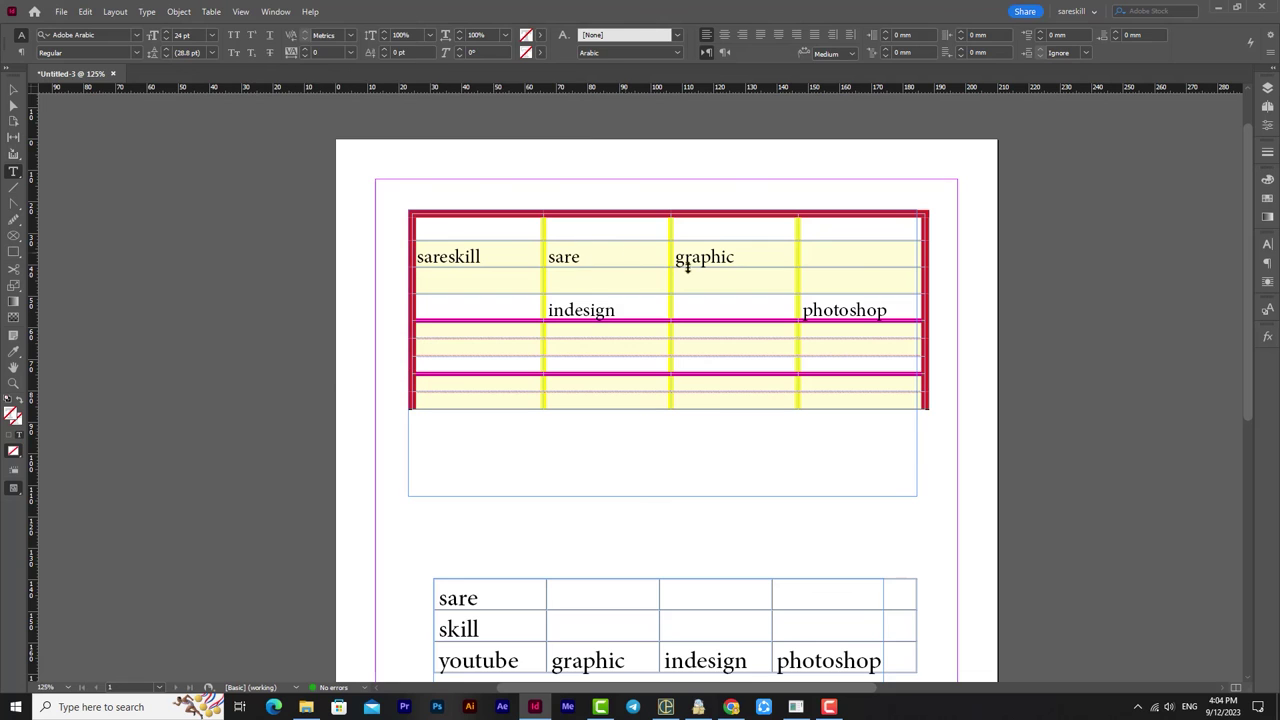
left_click_drag(908, 257, 530, 280)
left_click_drag(885, 342, 530, 246)
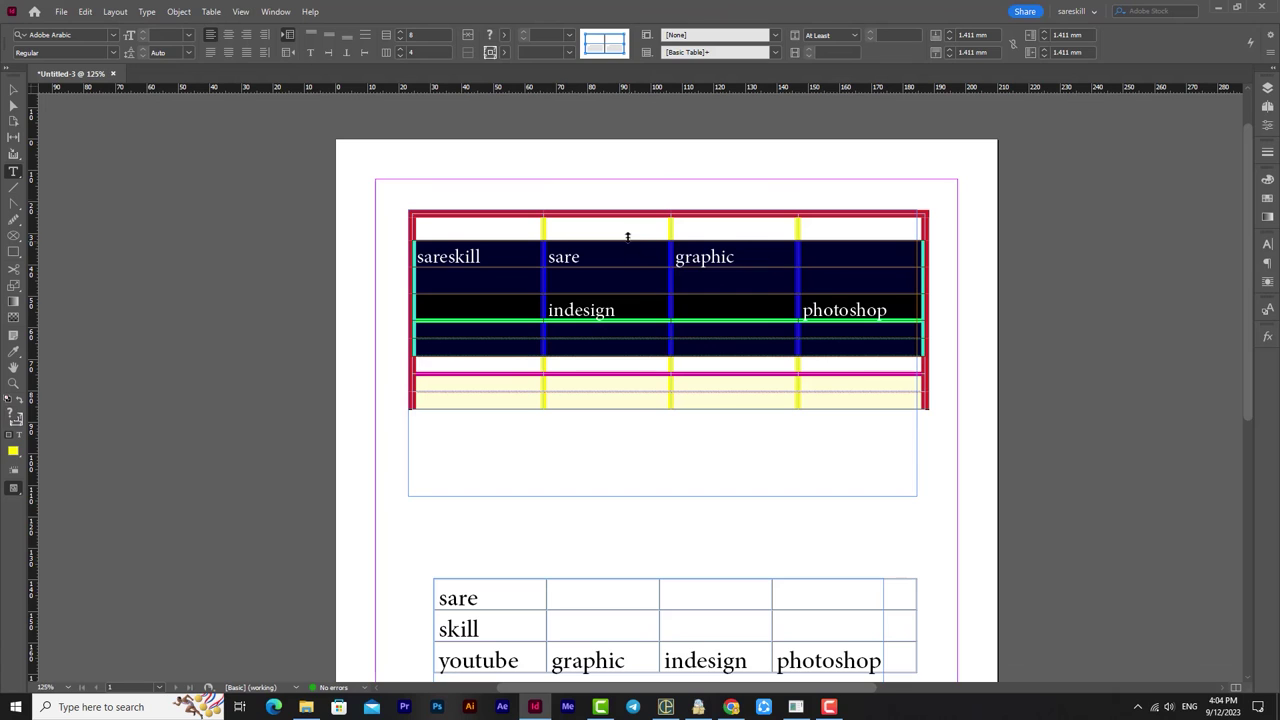